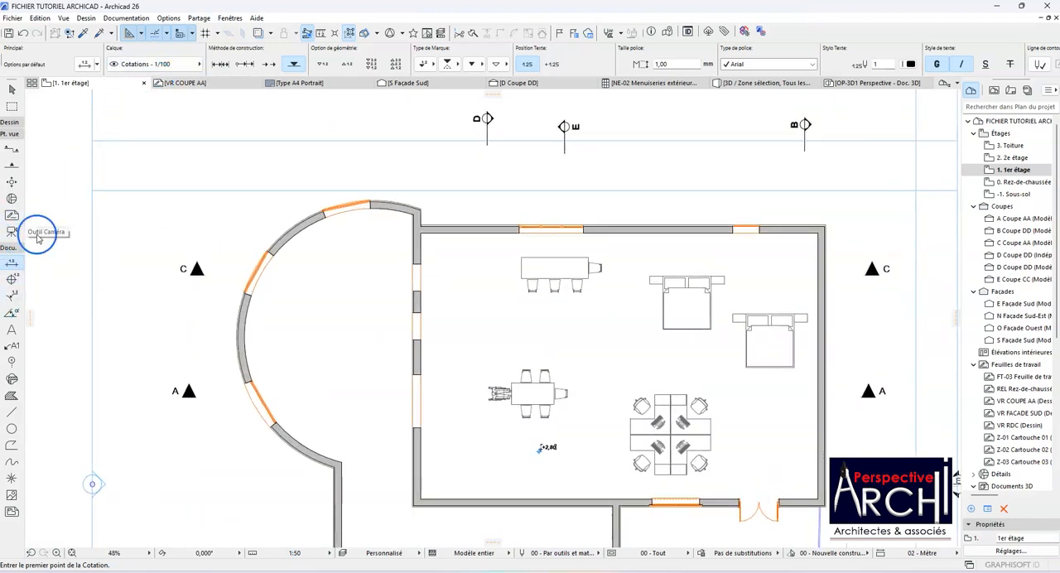
Step: Set the Dimension tool's default layer to Cotations - 1/50
scroll(399, 112, "down", 2)
scroll(402, 164, "up", 2)
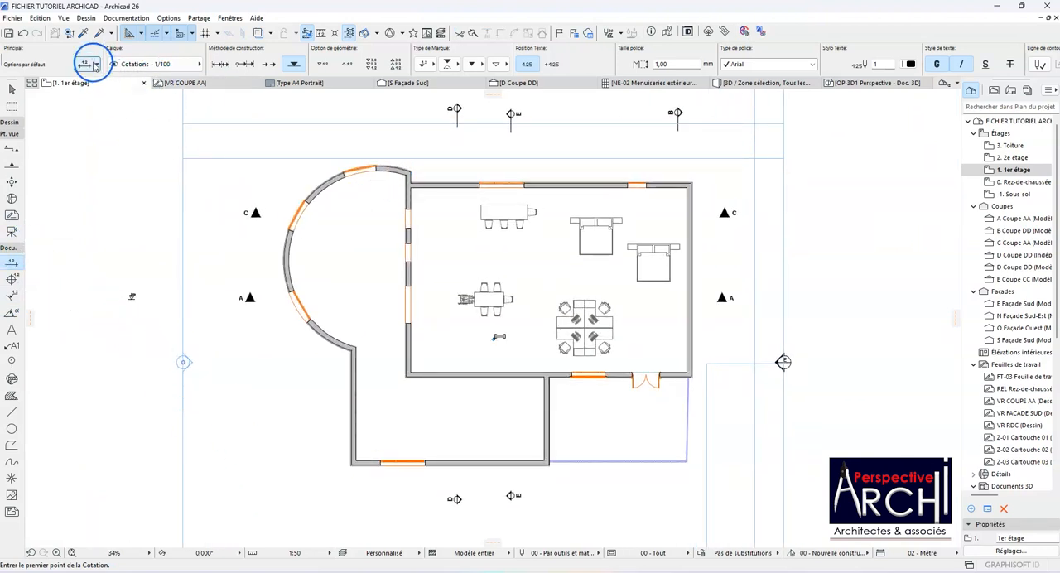
left_click(96, 65)
left_click(96, 67)
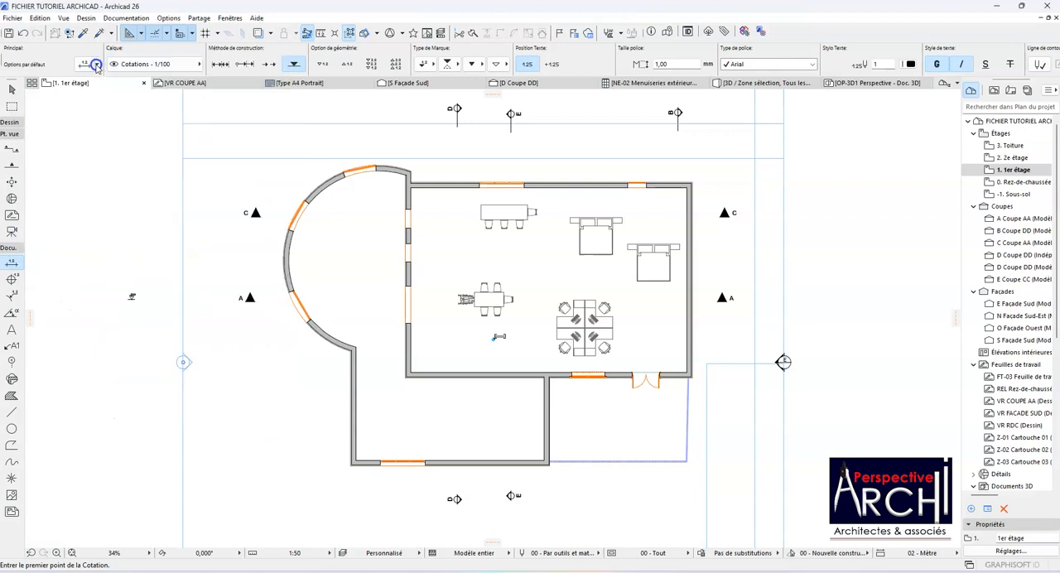
left_click(171, 69)
left_click(255, 158)
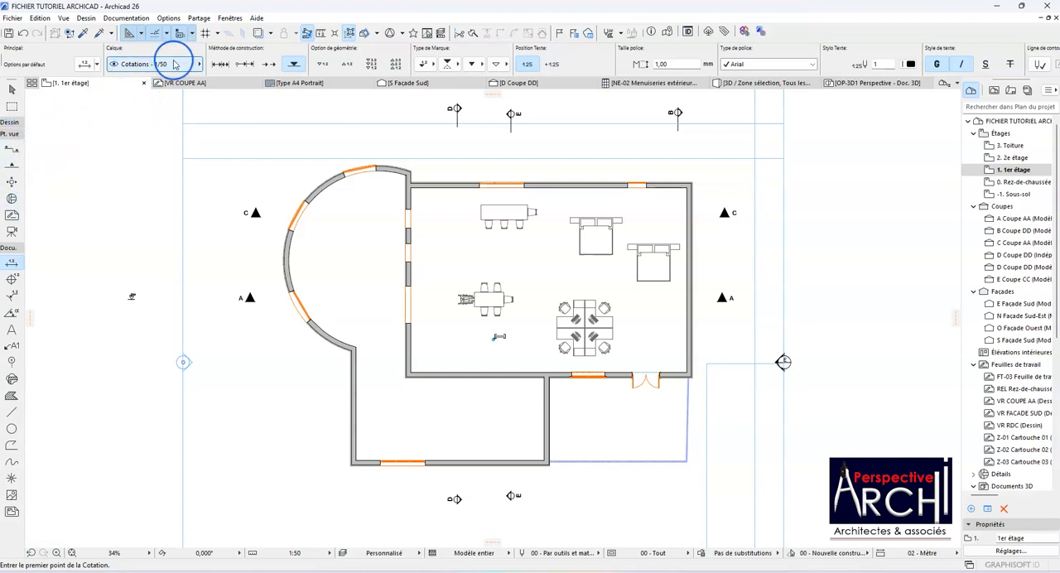
Step: Set the Dimension tool's default layer to Cotations - 1/100
left_click(179, 64)
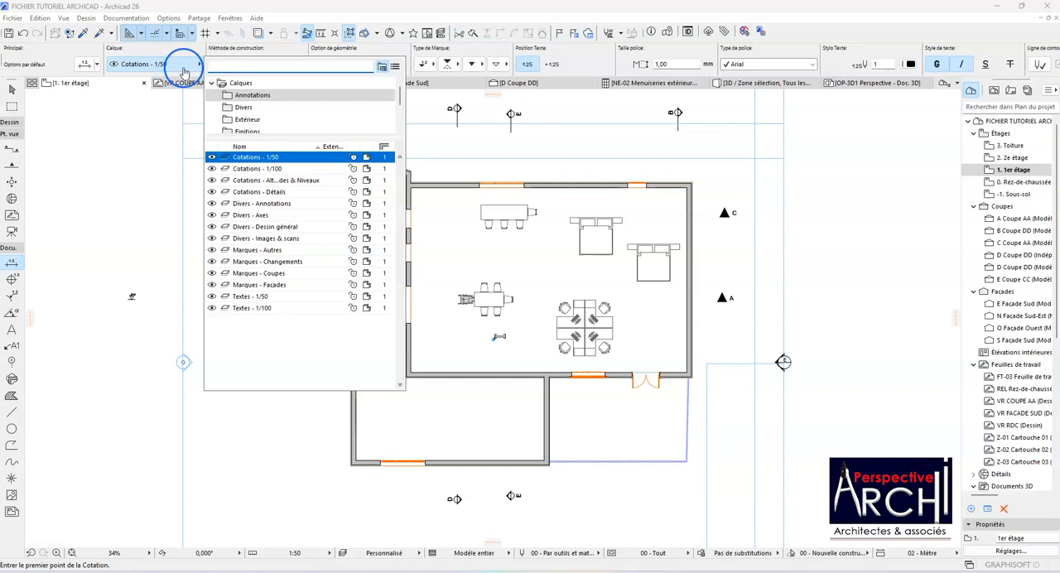
left_click(192, 68)
left_click(198, 65)
left_click(200, 65)
left_click(198, 64)
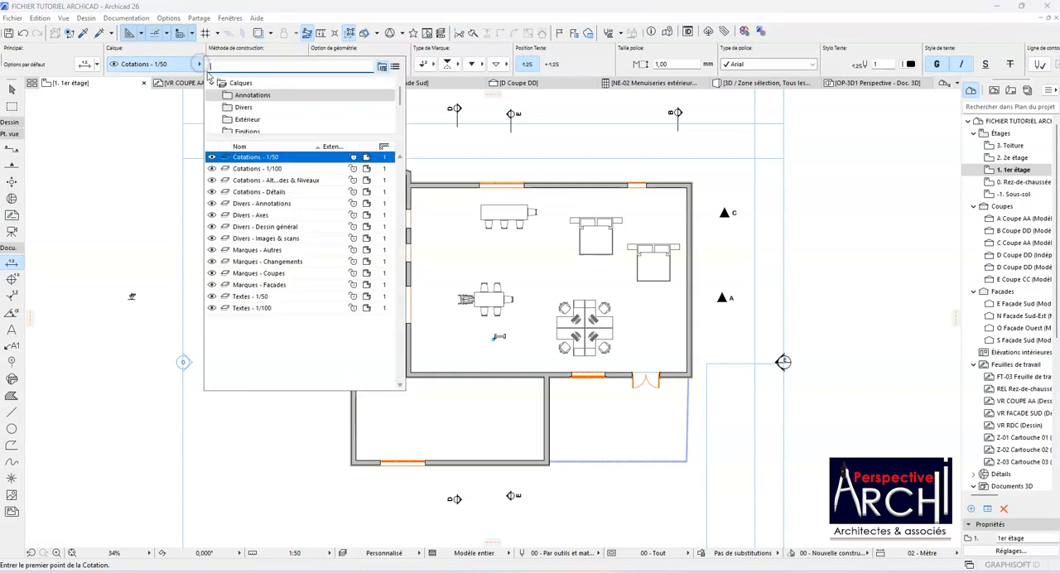
left_click(249, 168)
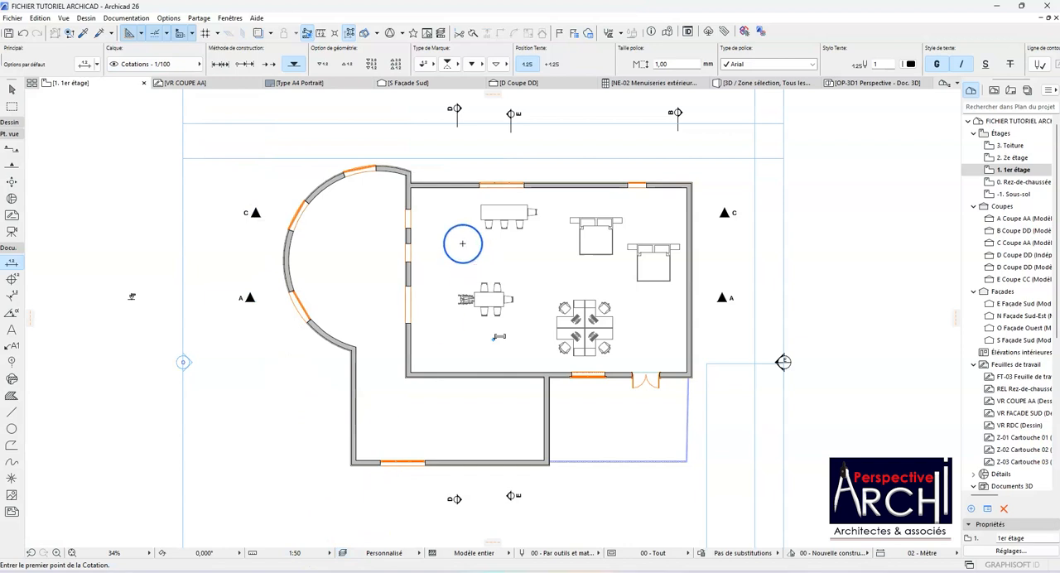
left_click(328, 555)
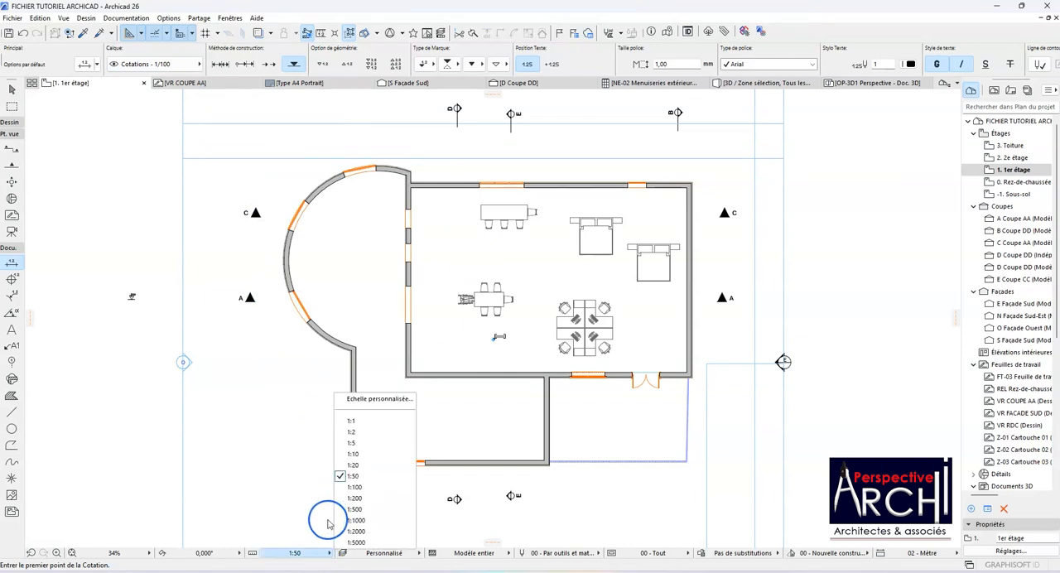
left_click(289, 466)
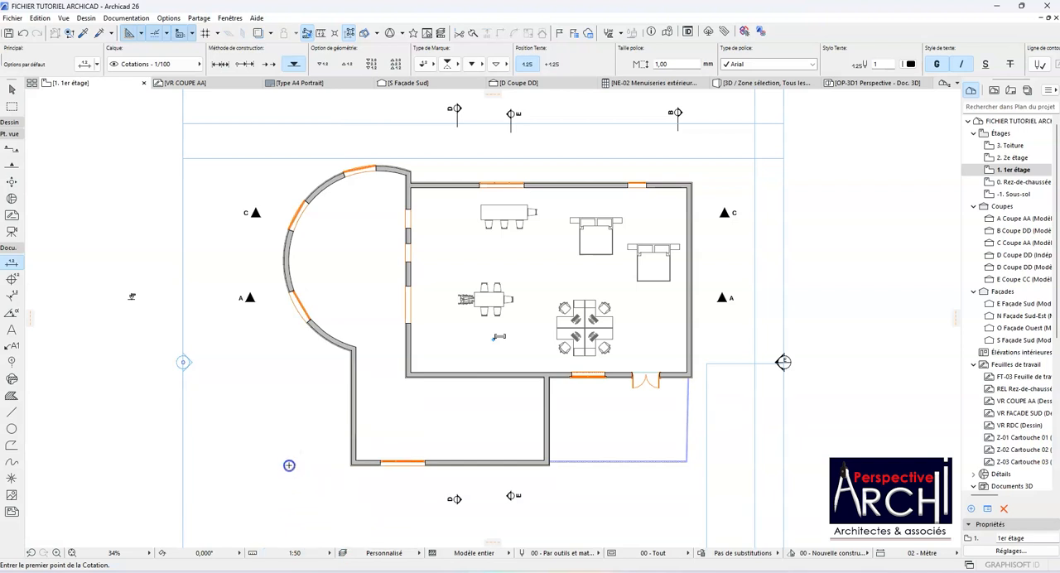
scroll(310, 417, "up", 3)
scroll(289, 445, "down", 3)
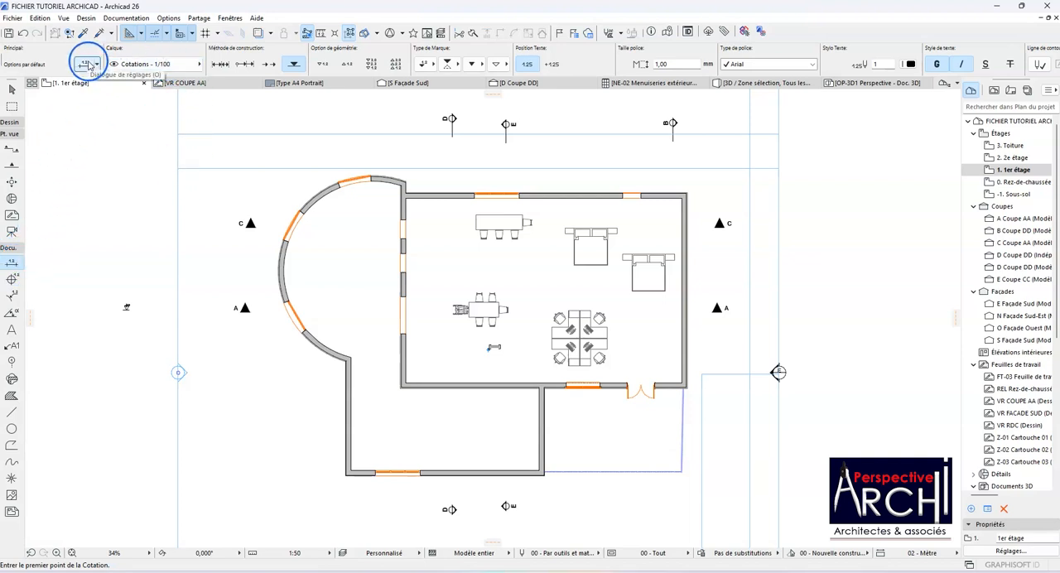
Step: Open the default dimension settings and set the dimension type to the linear method (Méthode linéaire)
left_click(88, 64)
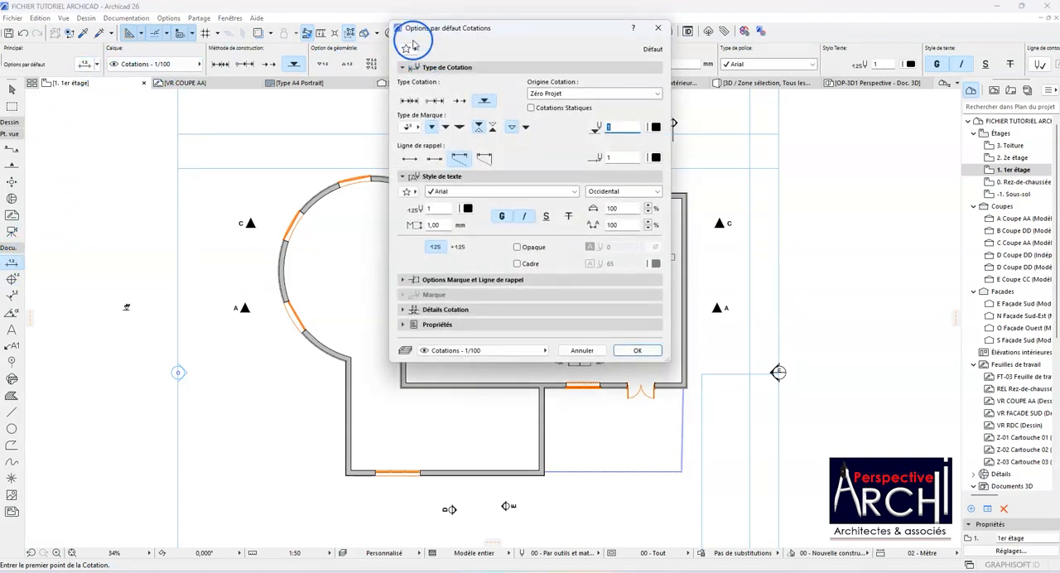
left_click_drag(407, 28, 340, 126)
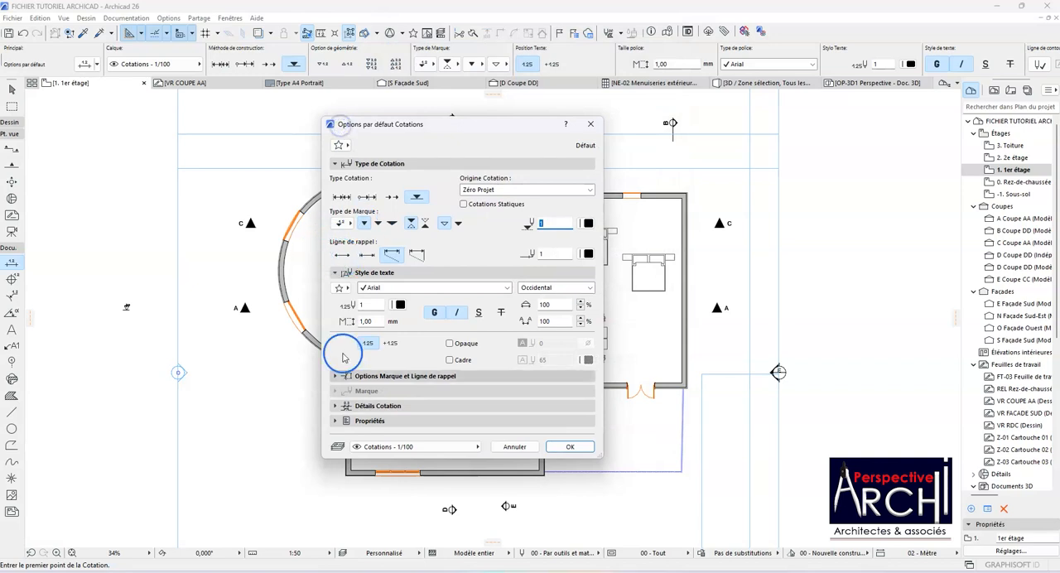
left_click(342, 199)
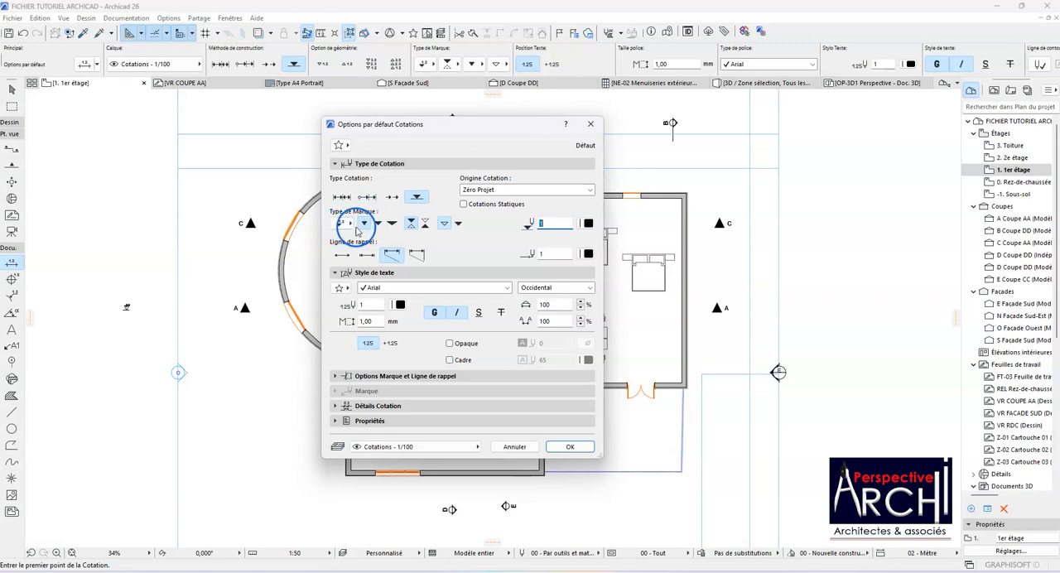
left_click(343, 224)
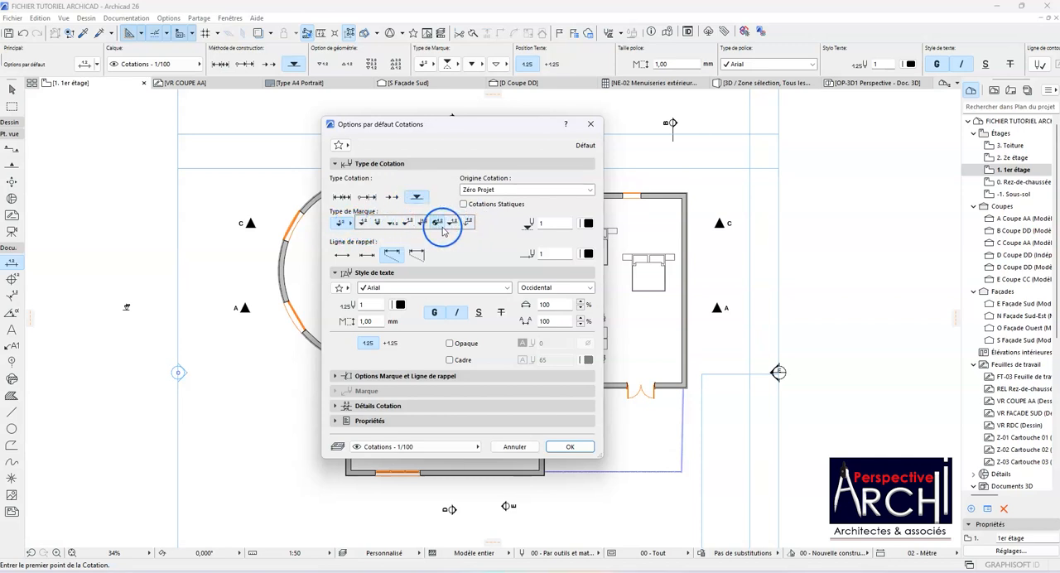
left_click(345, 198)
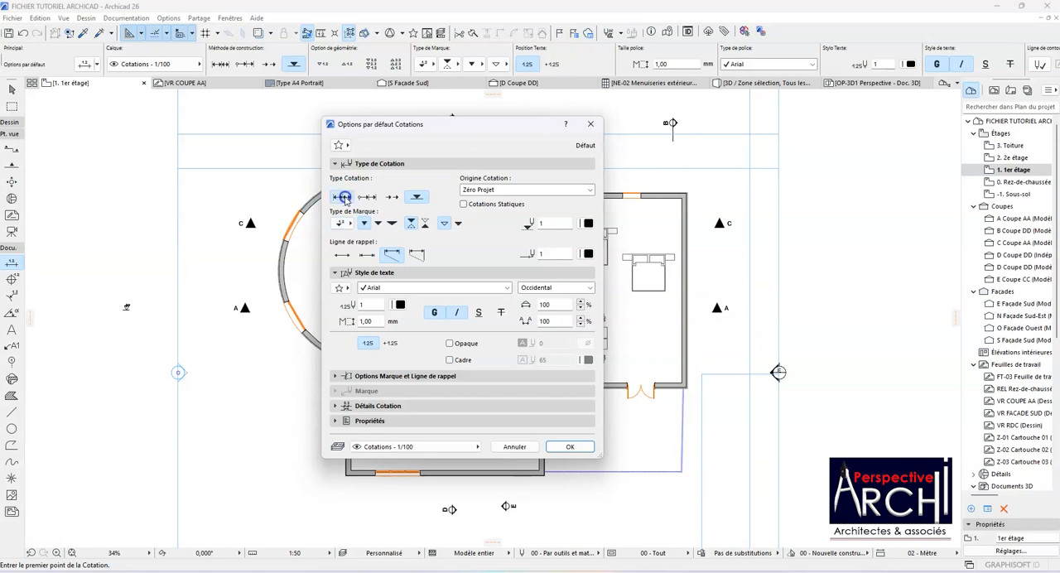
Step: Try the oblique tick as the dimension marker type and return to the filled dot
left_click(351, 223)
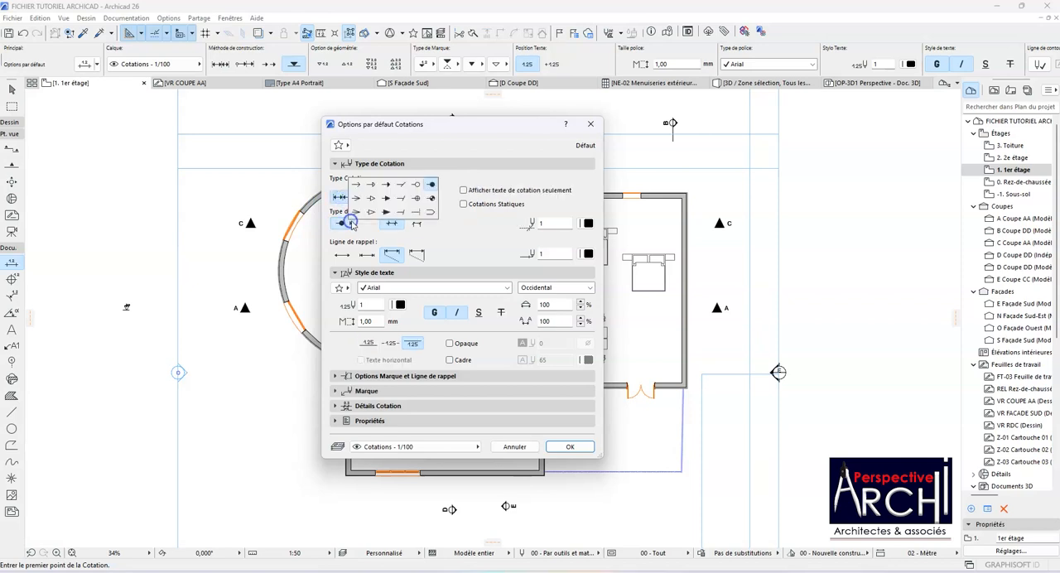
left_click(403, 186)
left_click(343, 225)
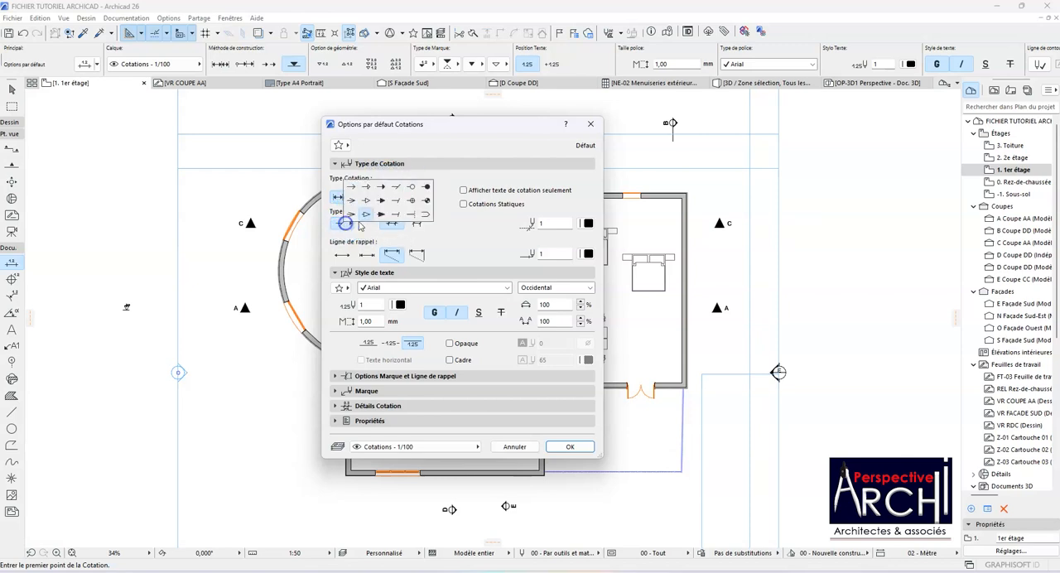
left_click(426, 189)
left_click(358, 223)
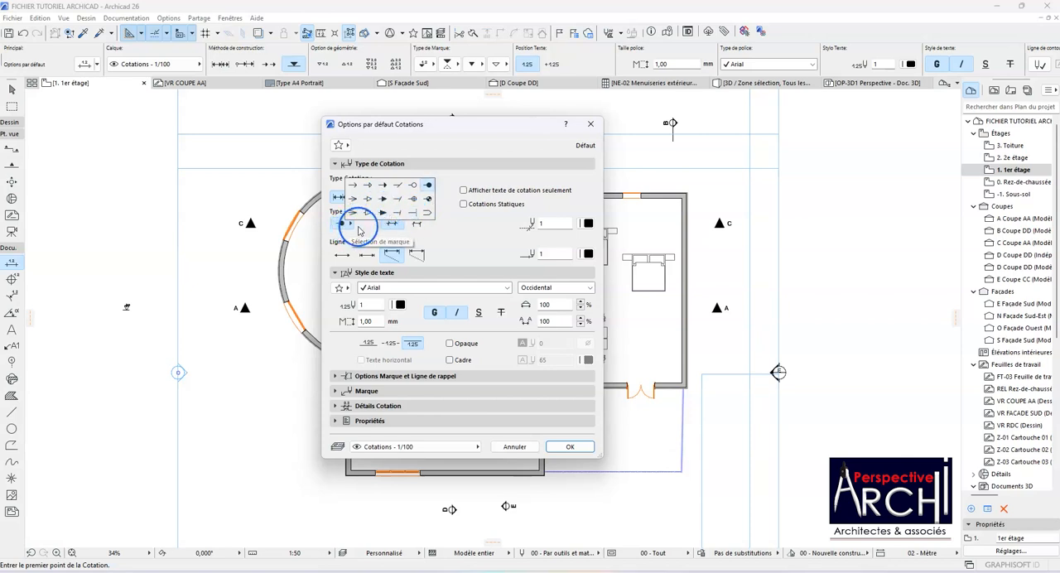
left_click(450, 232)
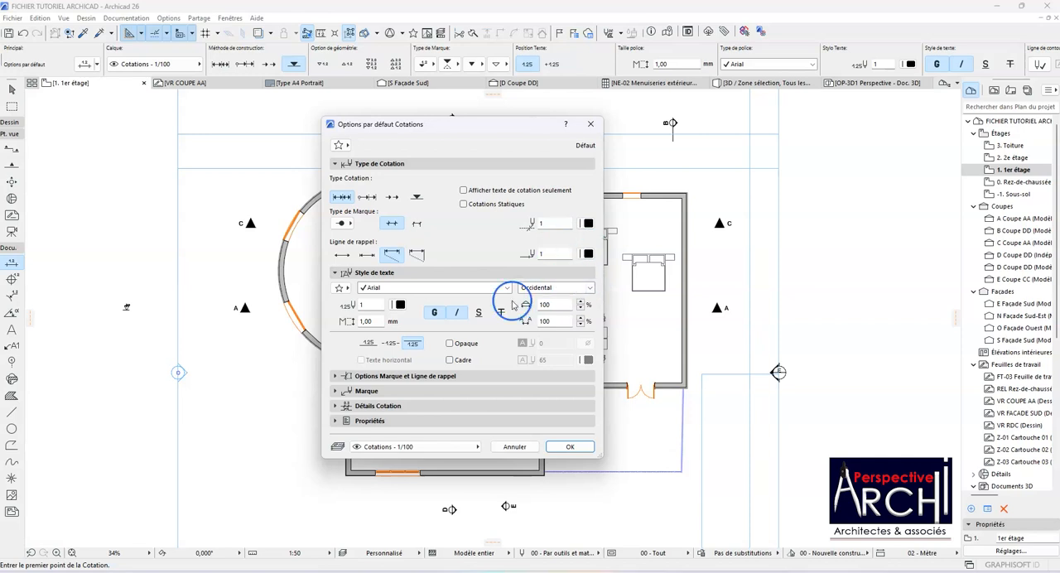
Step: Set the witness line length (Longueur de la ligne de rappel) to 0,200 m in the dimension defaults
left_click(372, 378)
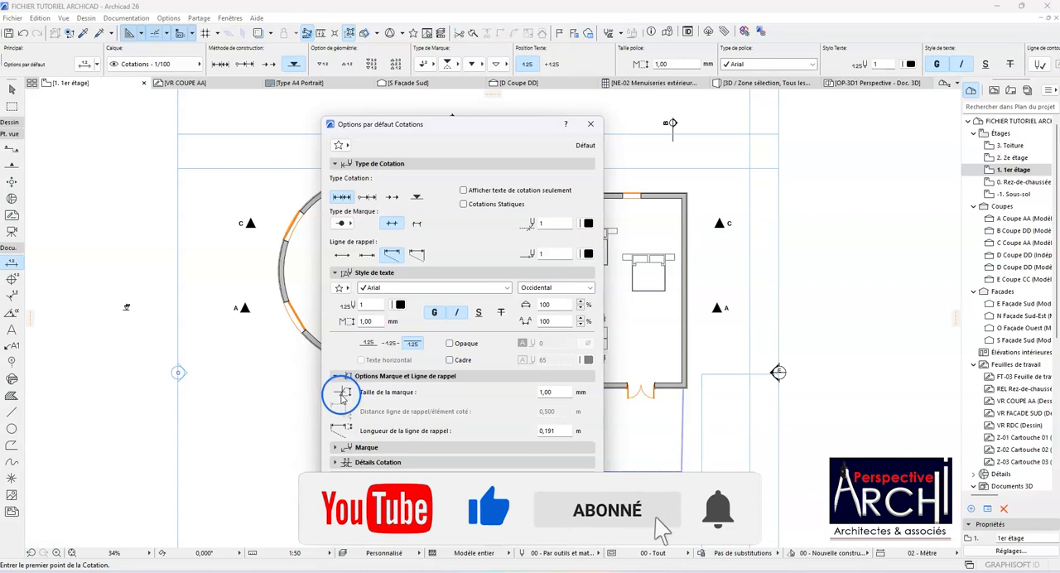
left_click(525, 394)
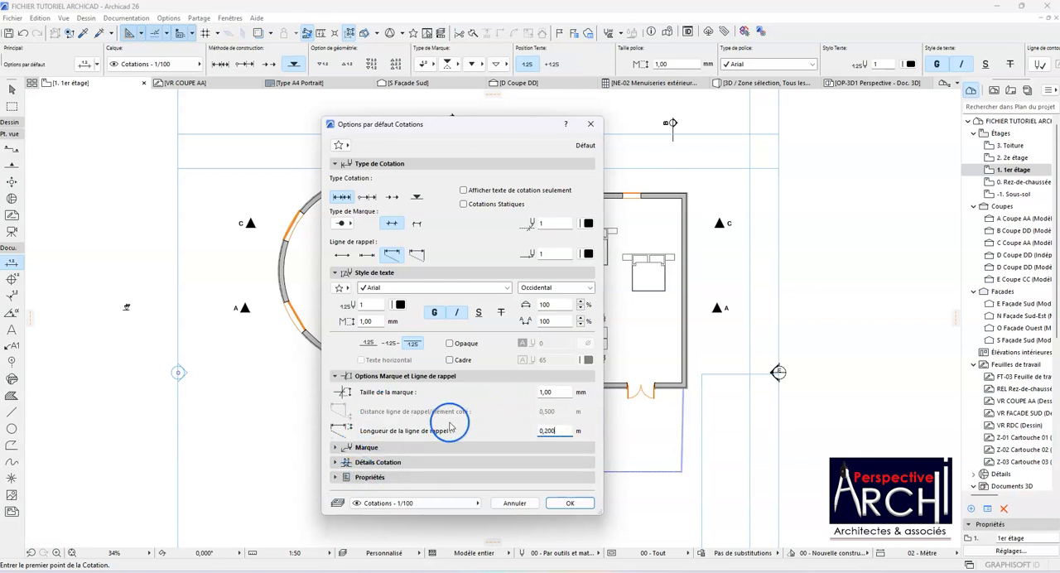
Step: Review the Marque arrow options and the Détails Cotation settings, and apply the dimension defaults
left_click(336, 448)
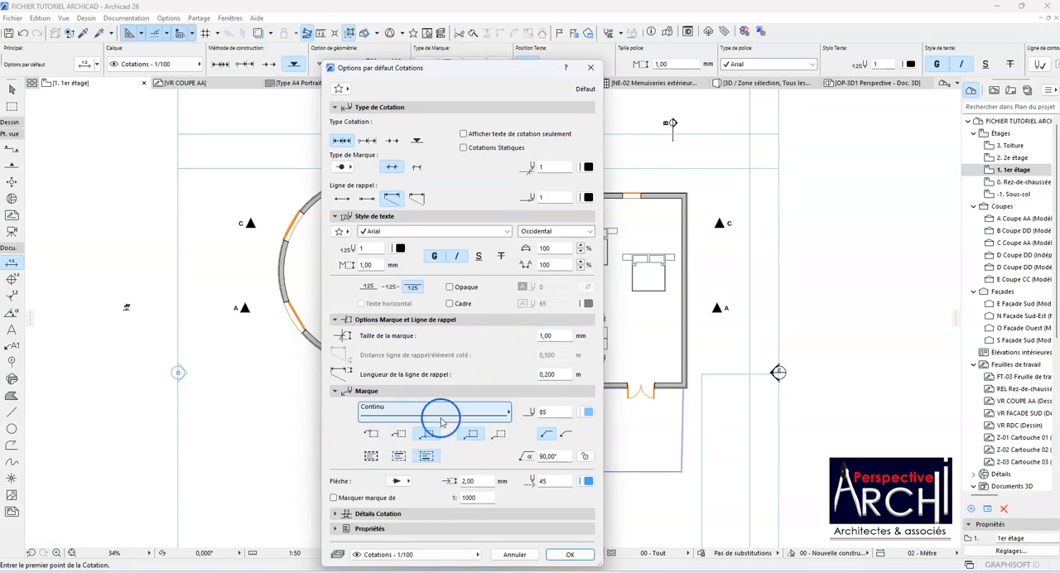
left_click(473, 432)
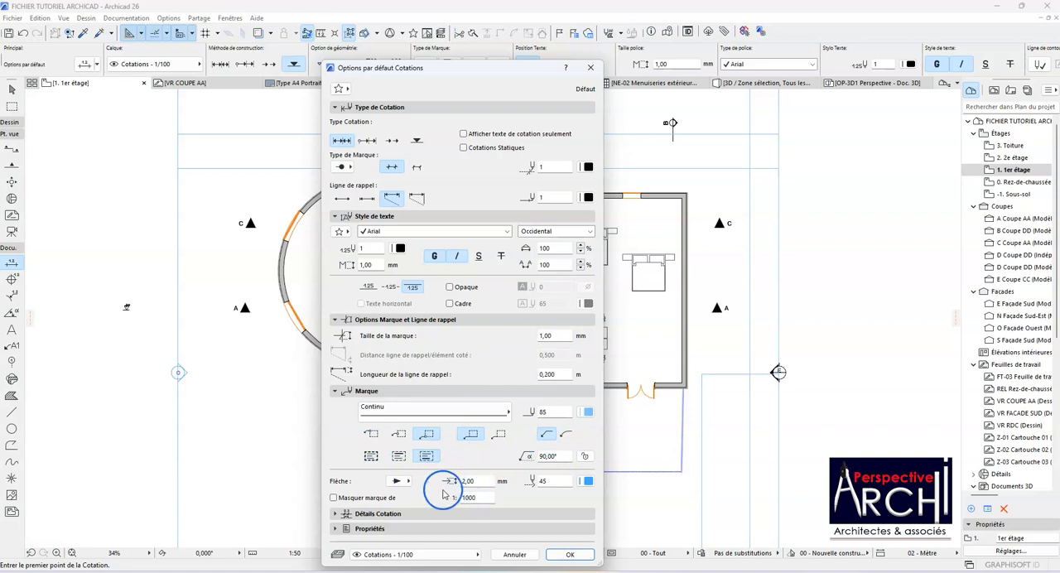
left_click(406, 482)
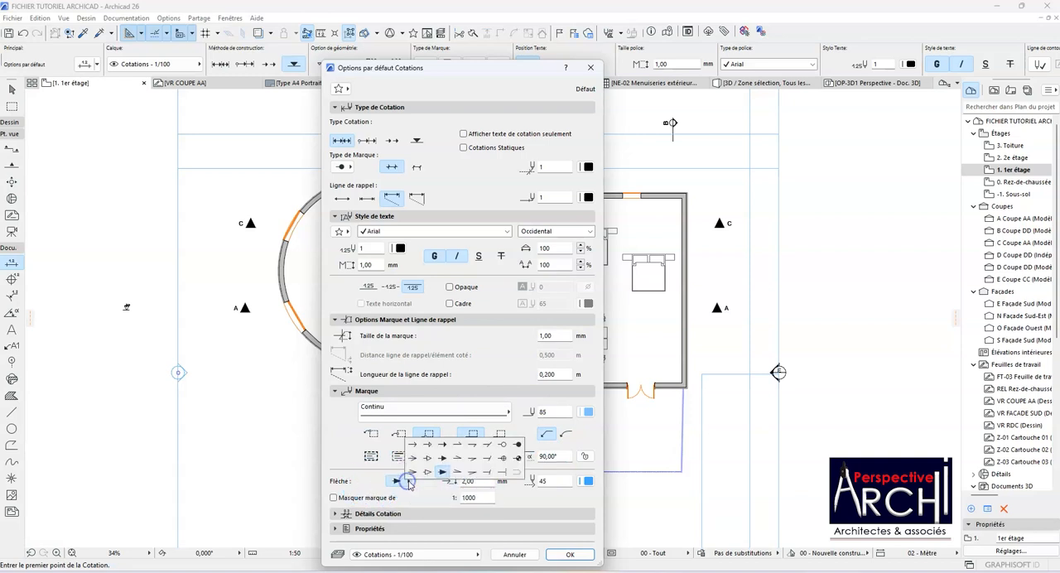
left_click(410, 502)
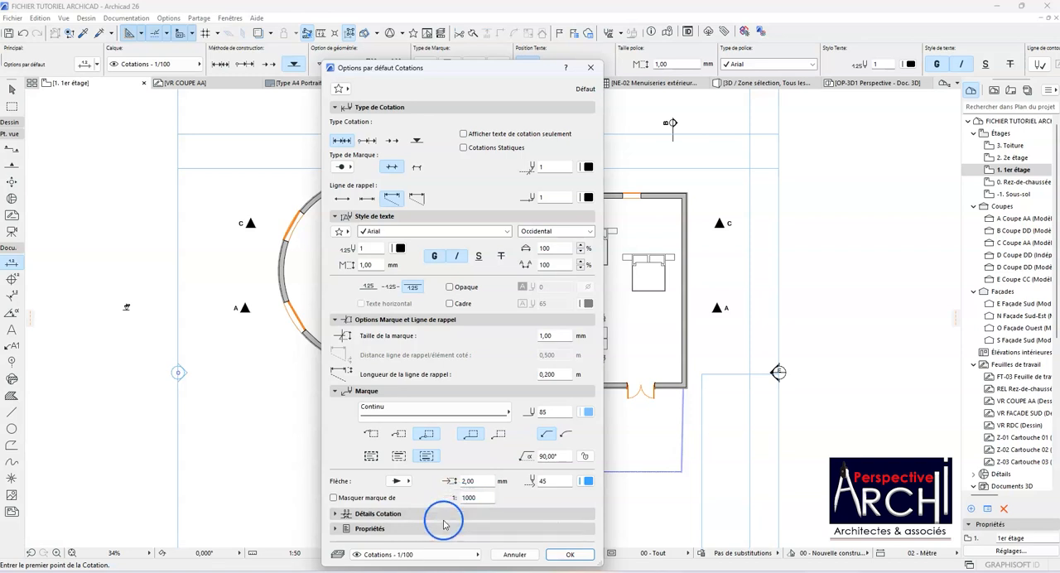
left_click(389, 516)
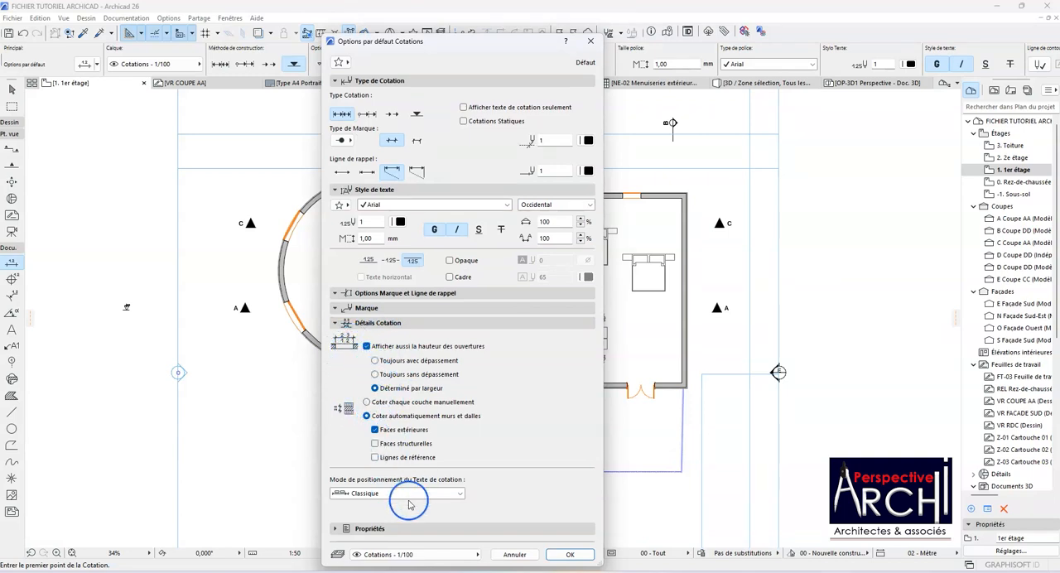
left_click(569, 554)
Step: Examine the outer walls, corners and openings along the lower side of the first-floor plan for dimensioning
scroll(340, 320, "down", 2)
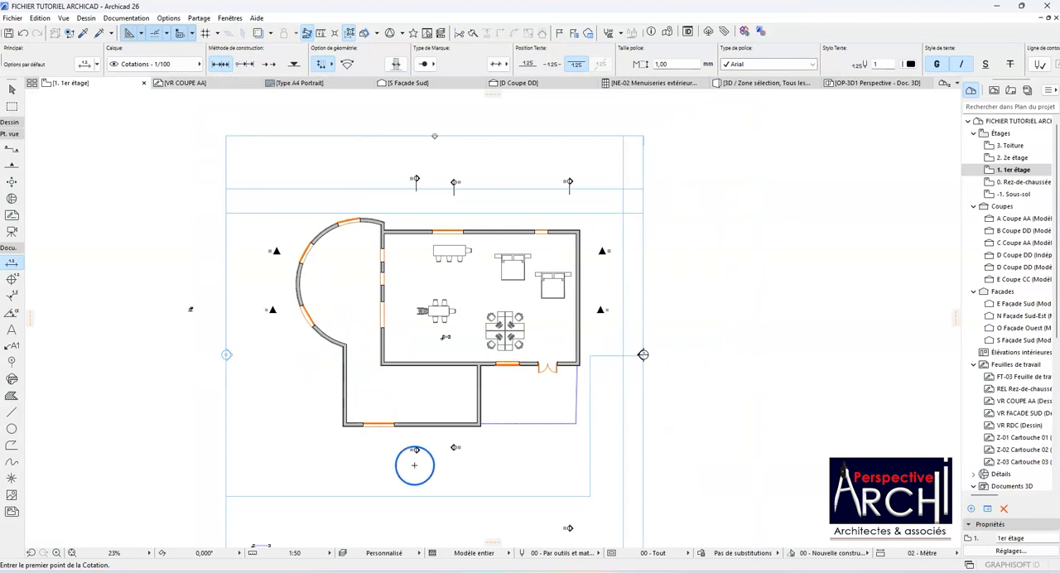
scroll(384, 497, "up", 3)
scroll(382, 410, "down", 1)
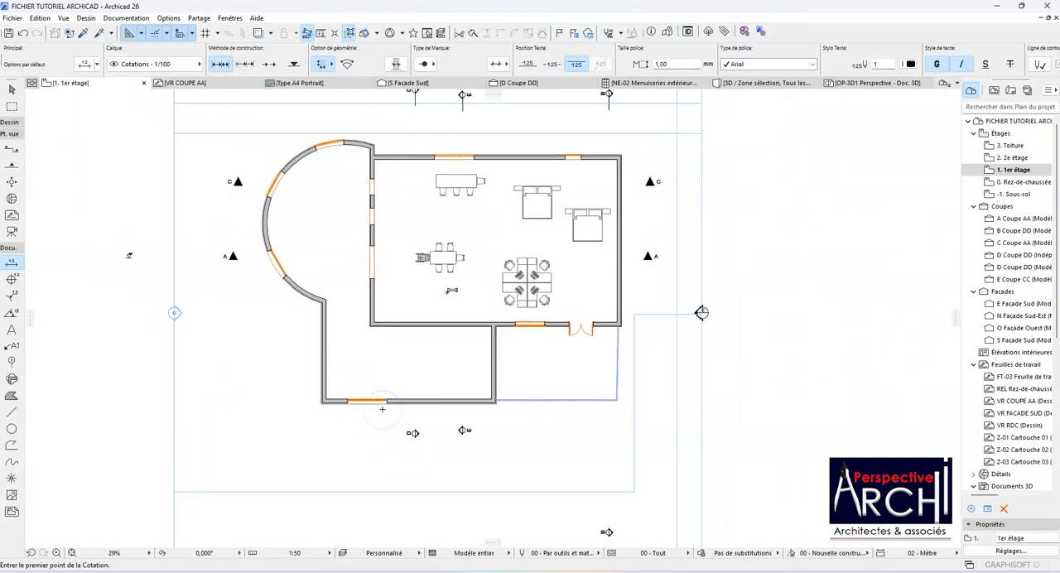
scroll(372, 396, "up", 2)
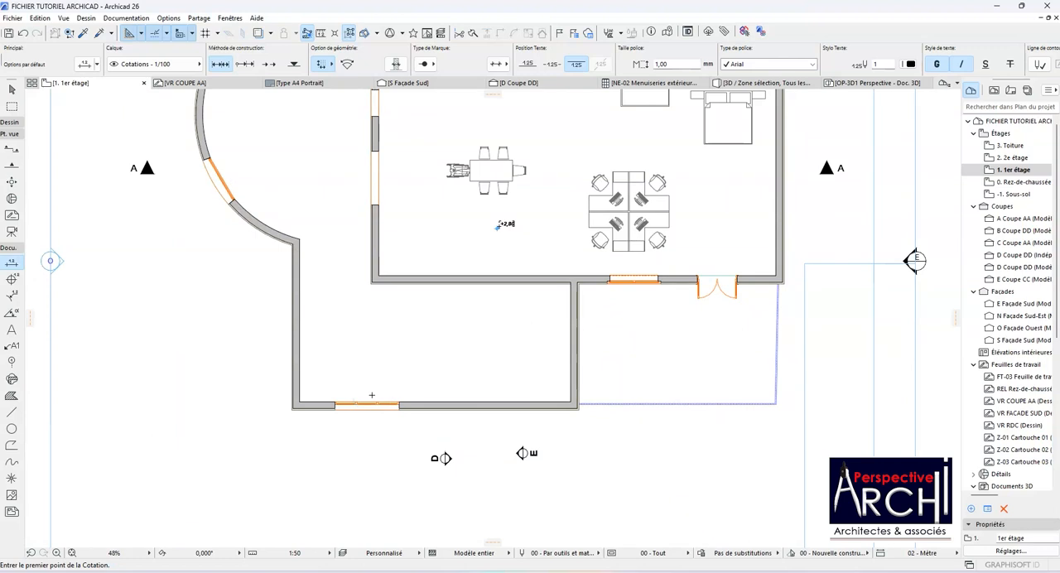
scroll(372, 396, "down", 1)
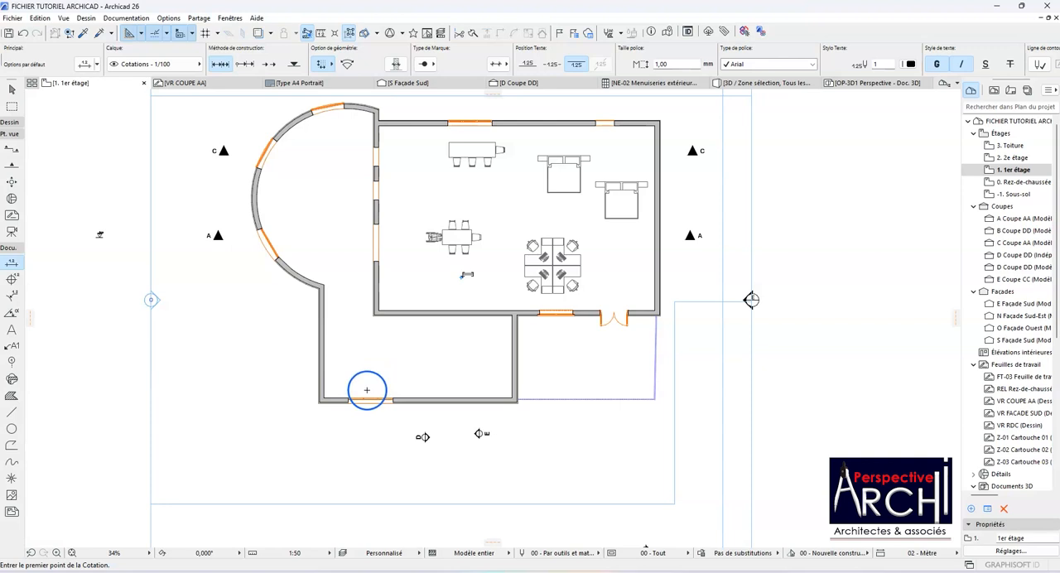
scroll(341, 407, "up", 2)
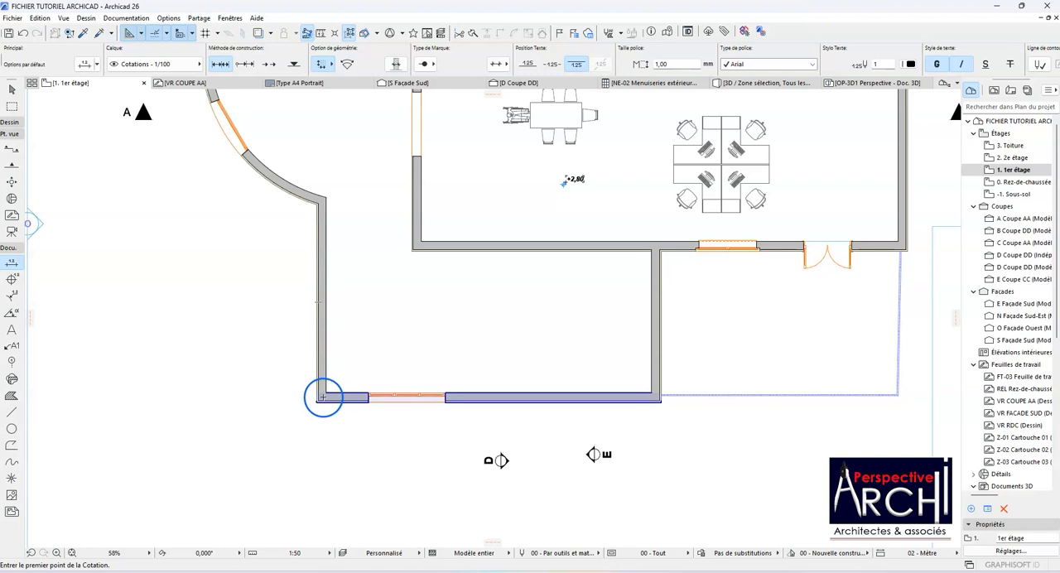
scroll(325, 396, "down", 2)
scroll(414, 409, "up", 2)
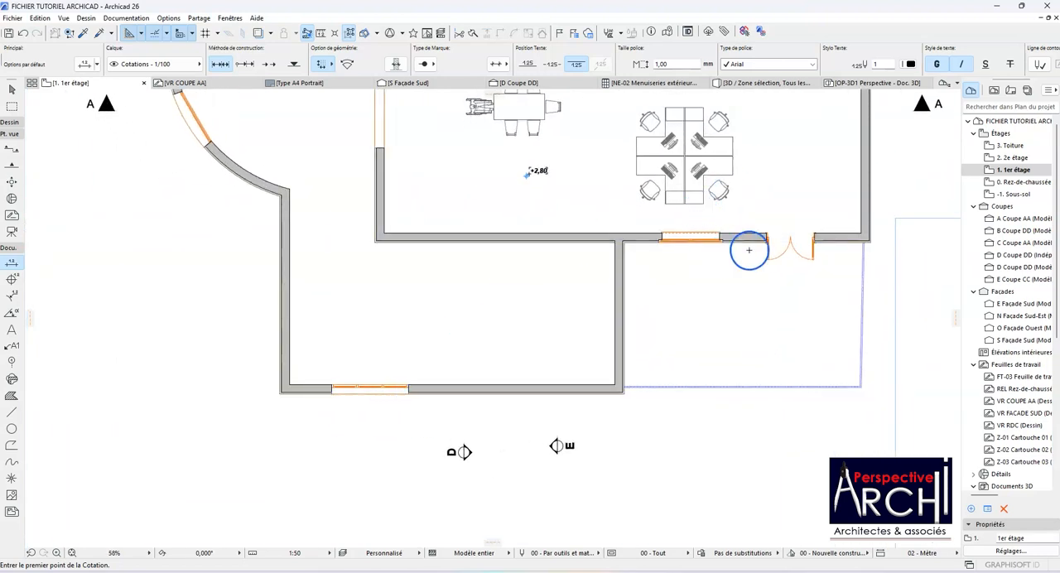
scroll(769, 239, "up", 1)
scroll(768, 239, "up", 3)
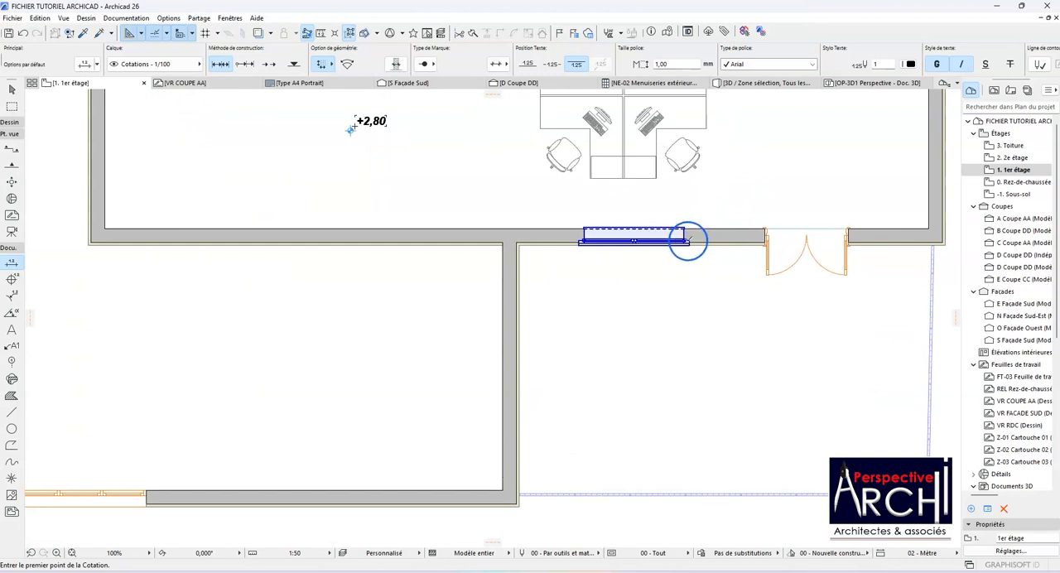
scroll(685, 245, "down", 4)
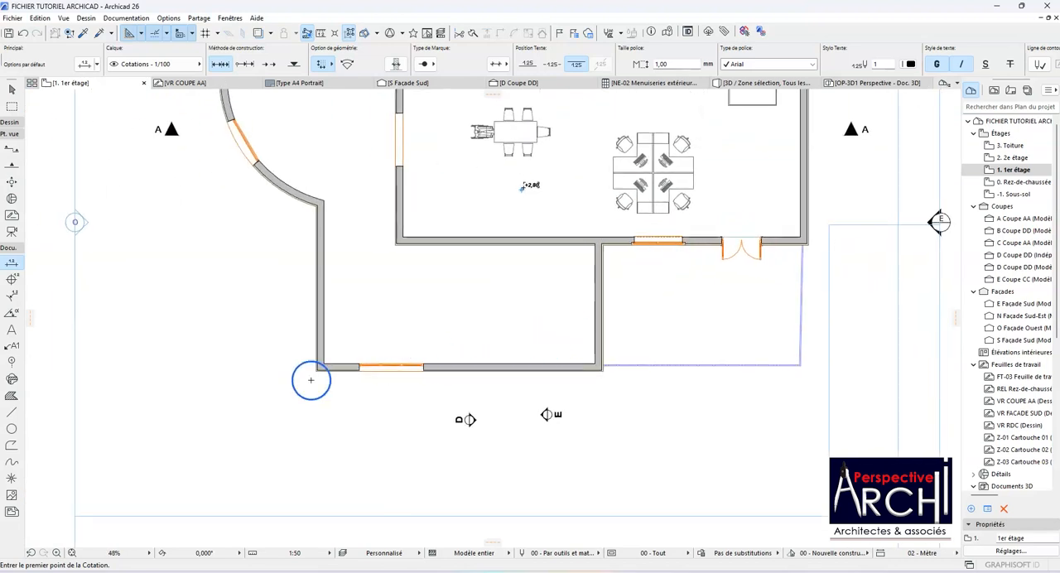
scroll(524, 187, "down", 2)
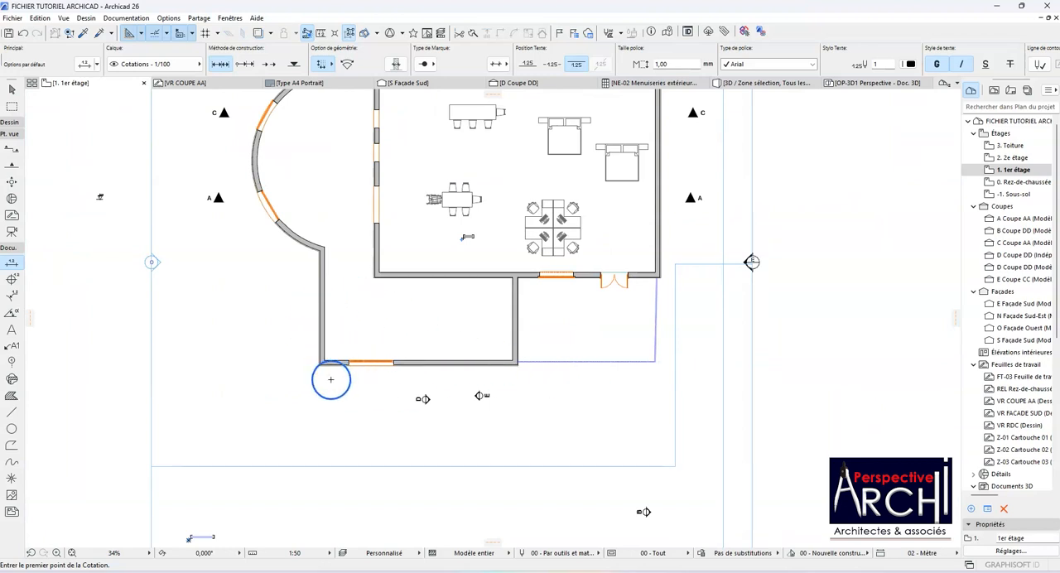
scroll(330, 380, "up", 5)
scroll(305, 353, "up", 3)
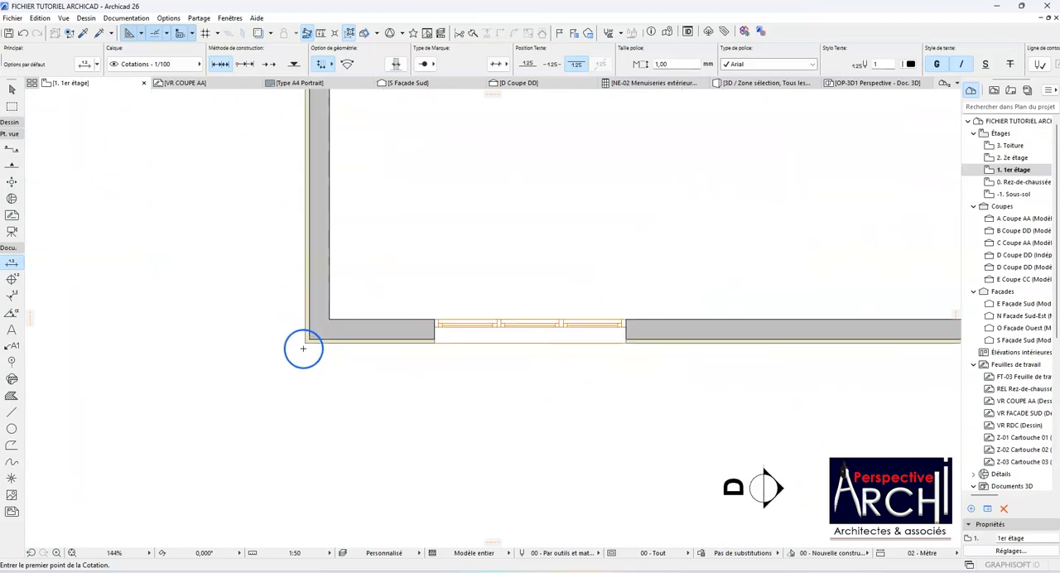
Step: Start a dimension chain at the lower wall's left outer corner and add both edges of its window as dimension points
left_click(305, 342)
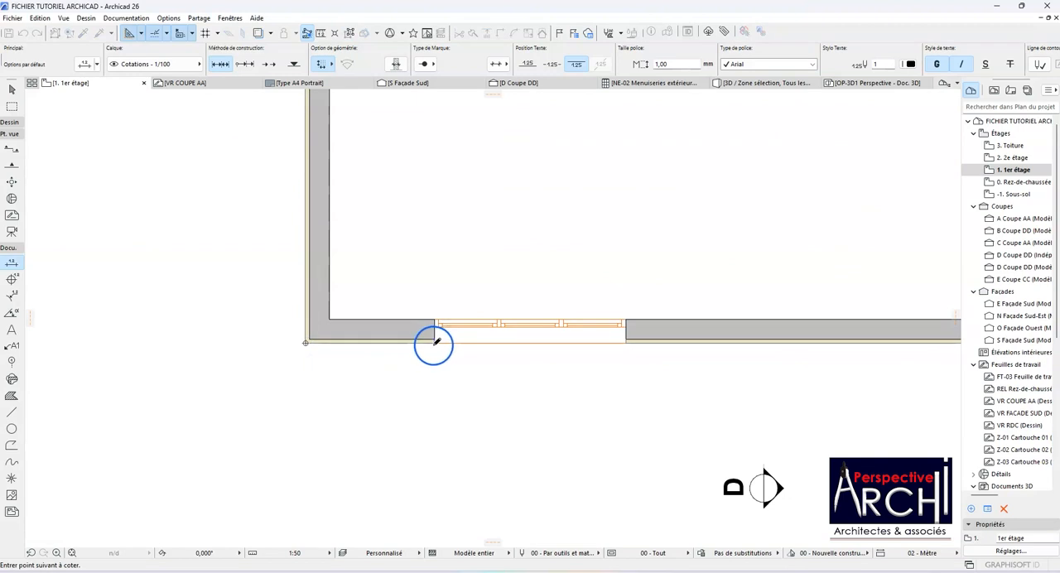
scroll(433, 343, "down", 3)
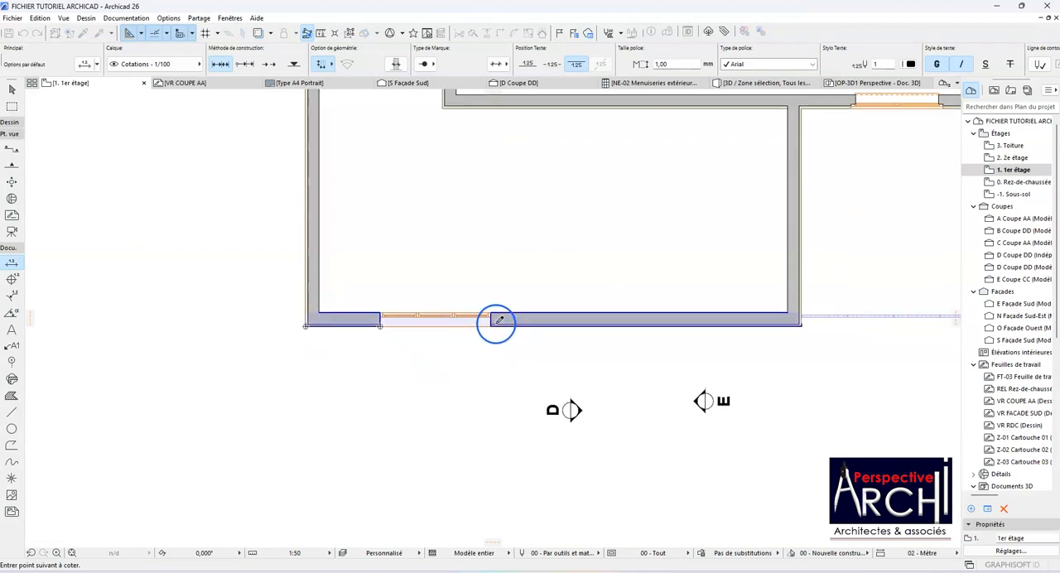
scroll(490, 324, "down", 3)
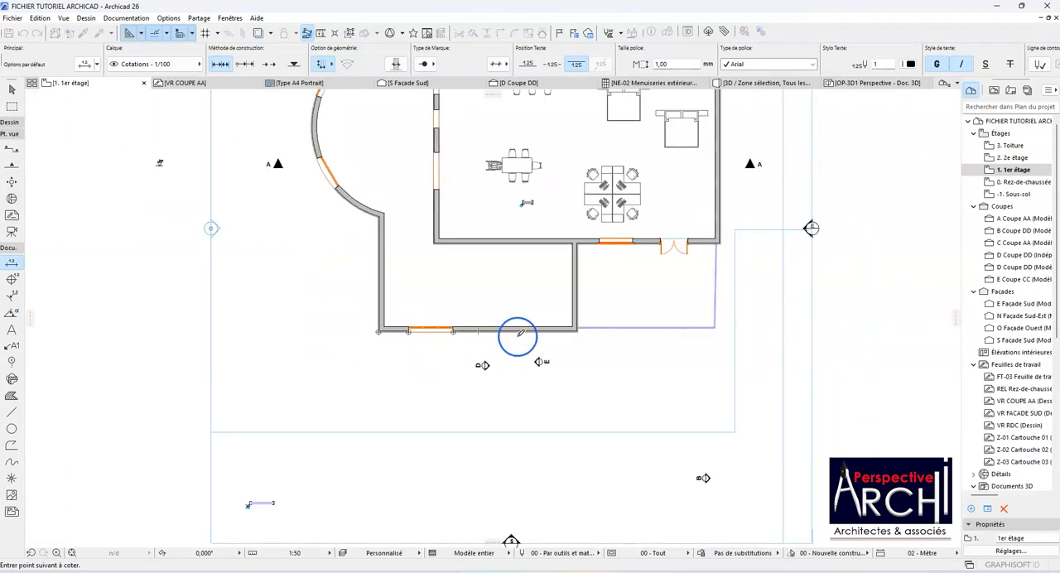
scroll(580, 331, "up", 3)
scroll(585, 329, "up", 2)
left_click(595, 314)
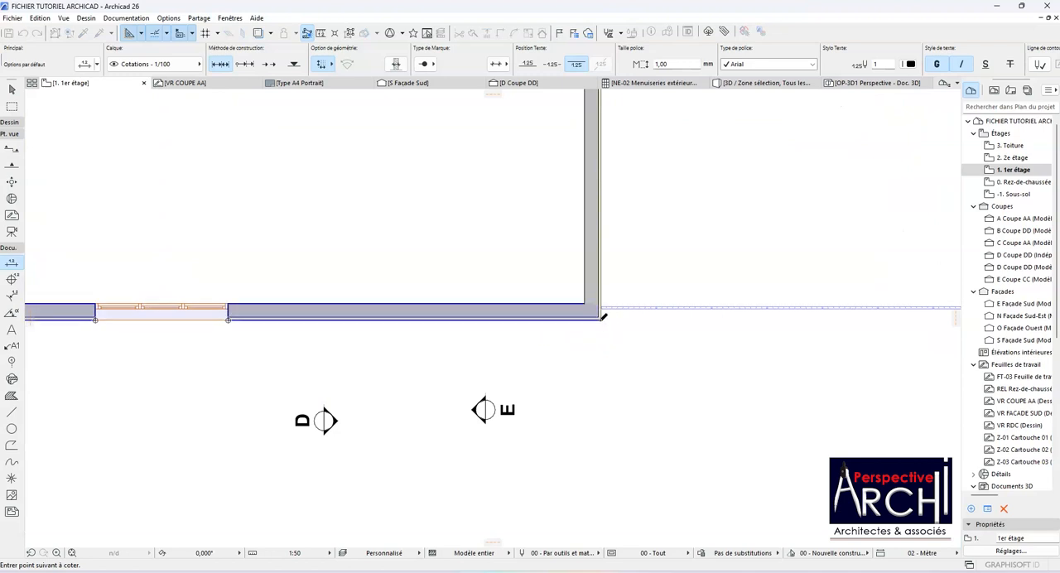
Step: Add the window edges, the double door edges and the right outer corner of the set-back wall to the dimension chain
scroll(266, 311, "down", 5)
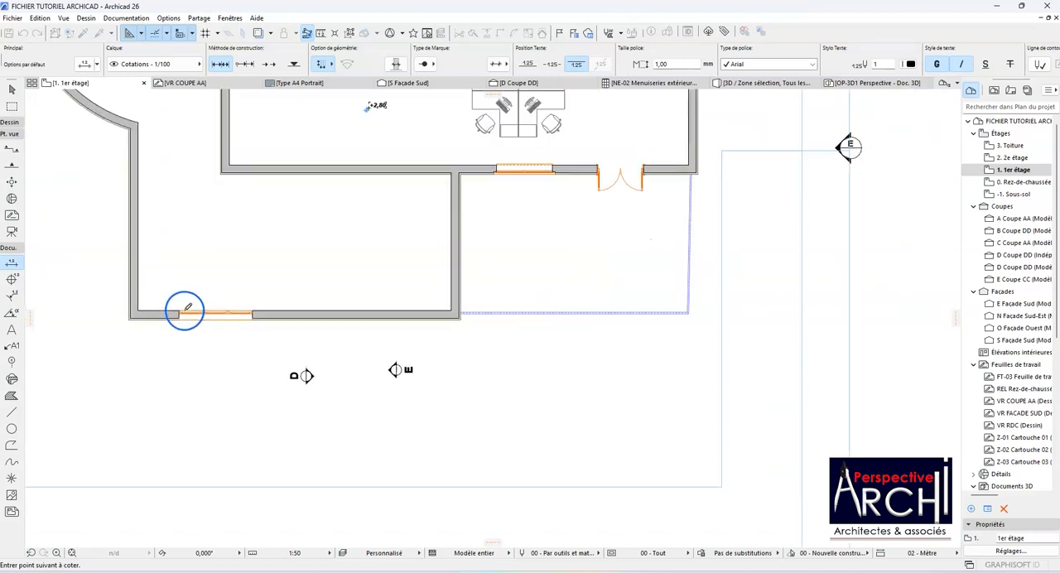
scroll(469, 190, "up", 6)
scroll(464, 207, "up", 1)
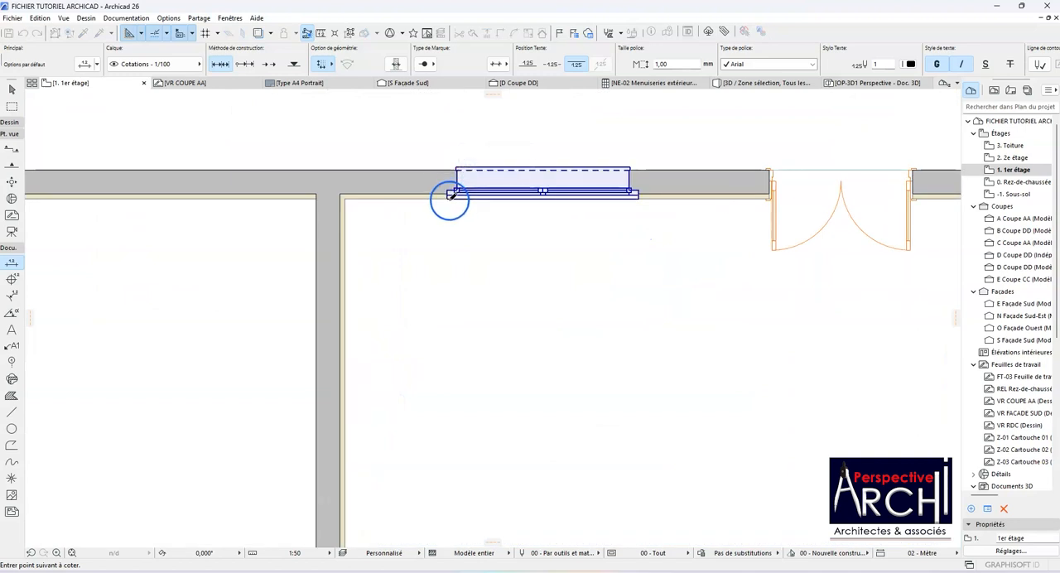
left_click(448, 195)
scroll(444, 189, "down", 5)
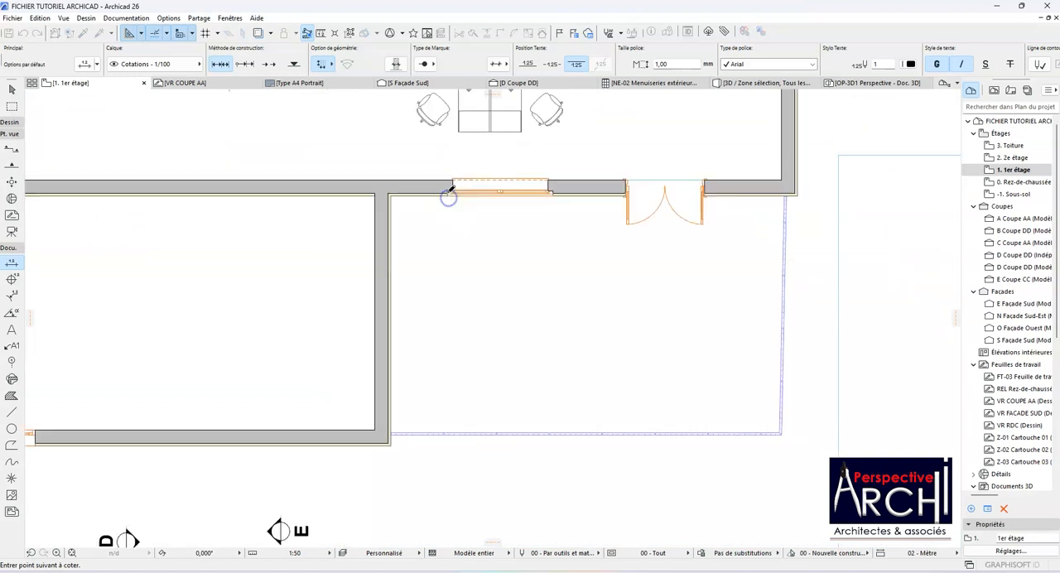
scroll(503, 204, "up", 5)
left_click(455, 193)
left_click(564, 192)
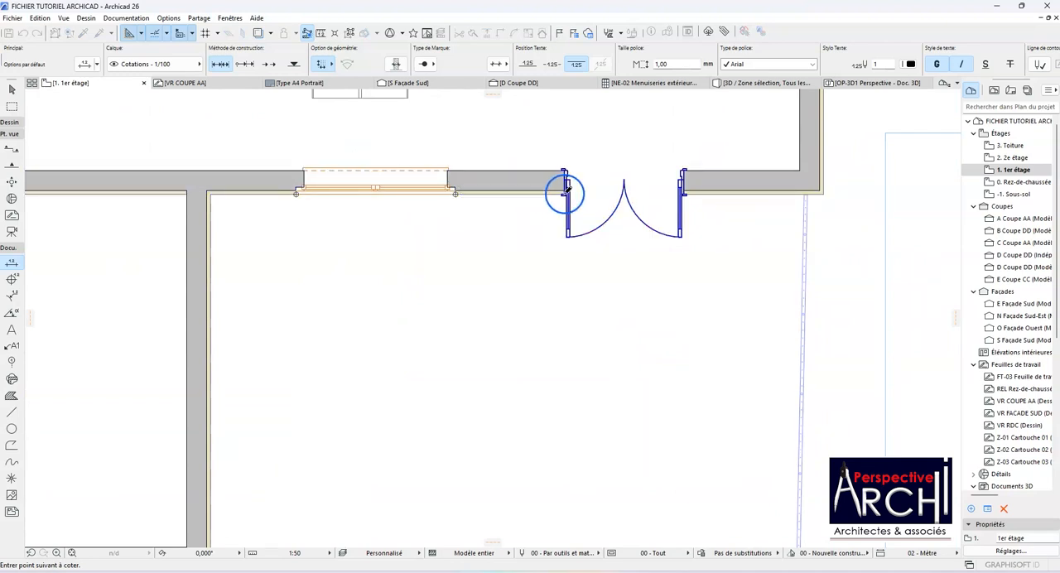
left_click(684, 193)
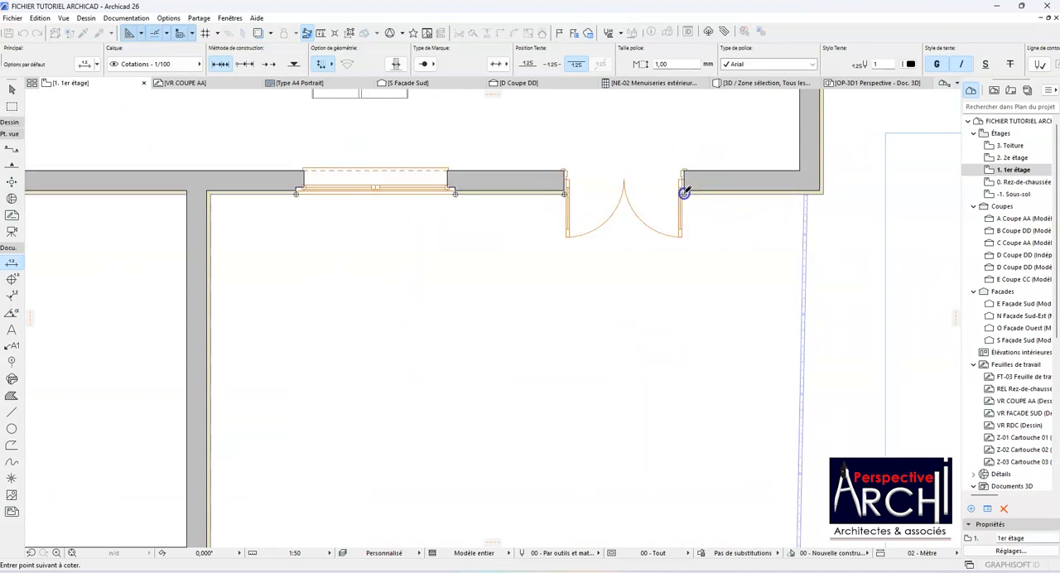
left_click(821, 193)
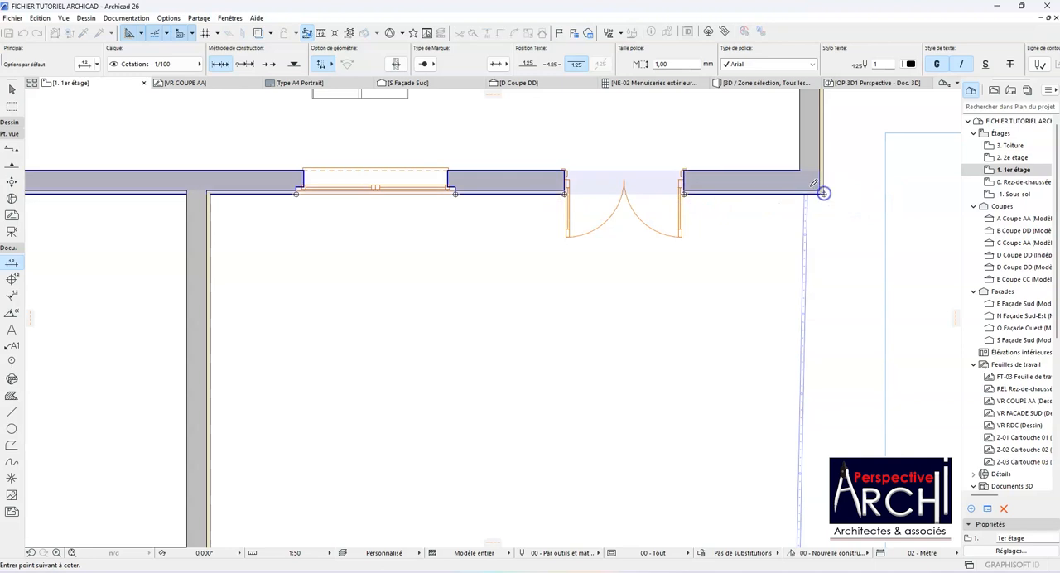
Step: Place the dimension line just below the lower wall and inspect its dimension texts
scroll(710, 190, "down", 5)
double_click(555, 304)
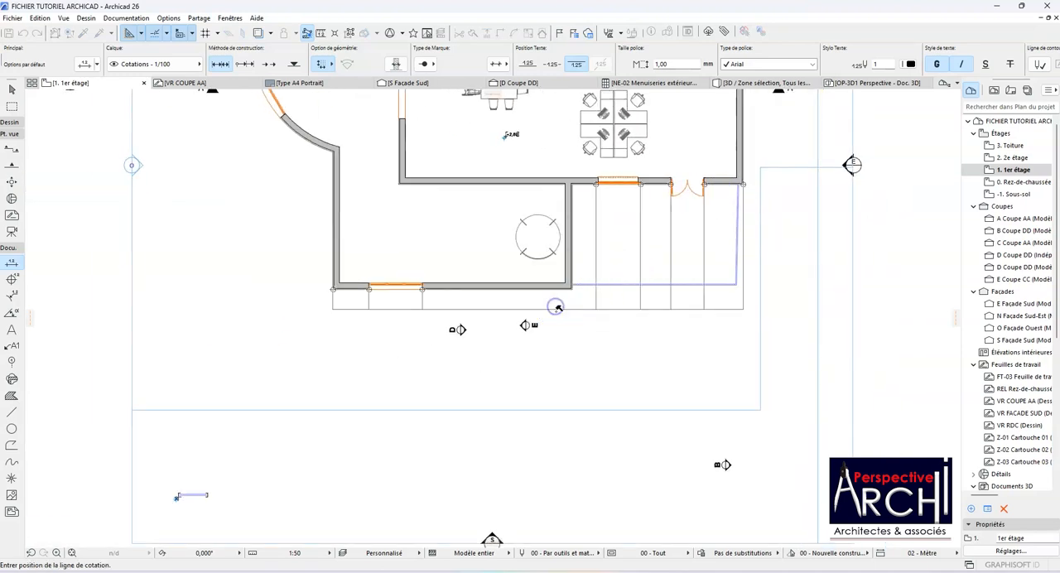
left_click(575, 319)
scroll(575, 319, "up", 4)
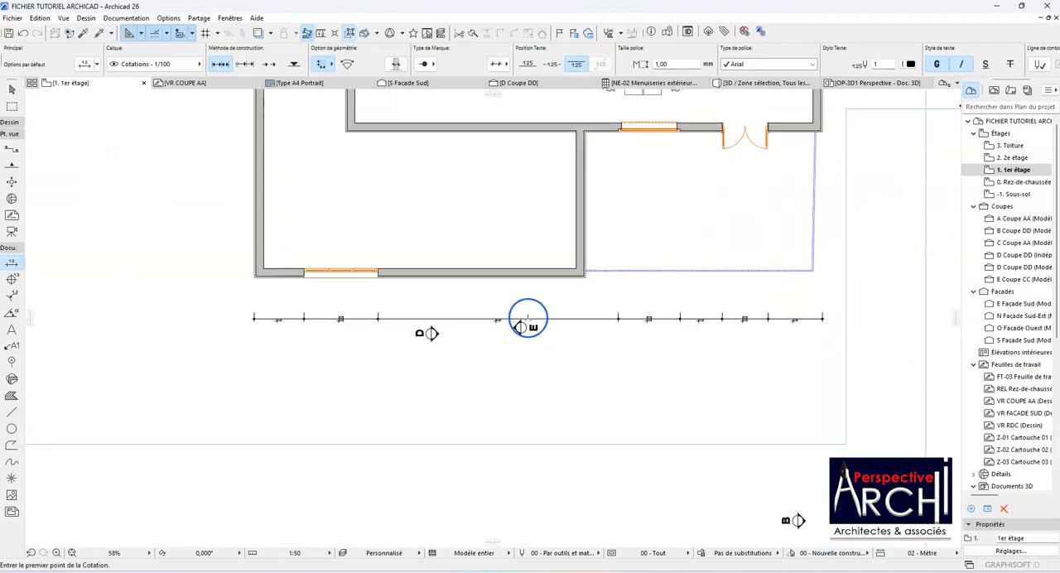
scroll(525, 320, "down", 2)
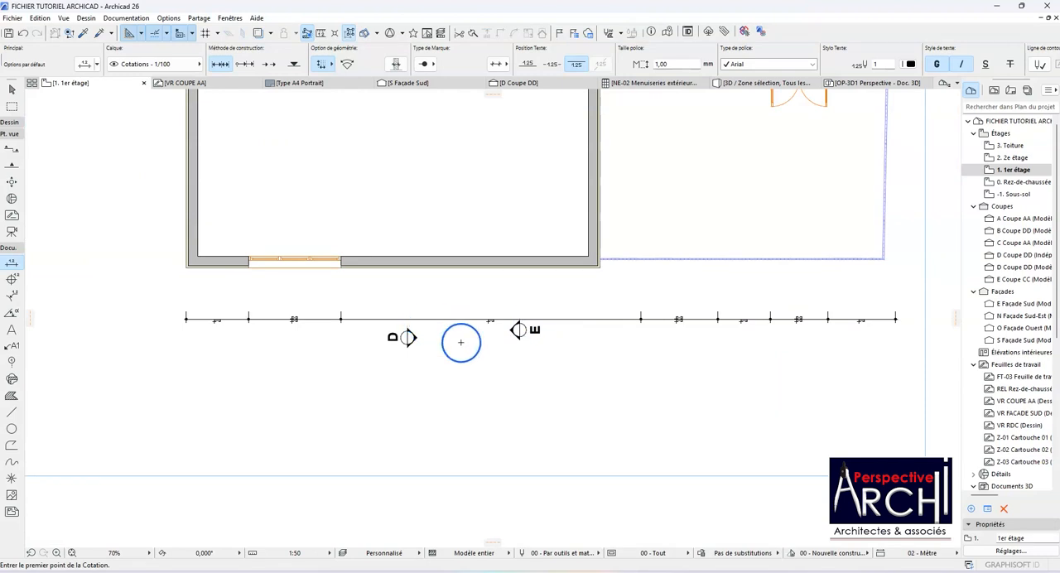
scroll(355, 323, "up", 3)
scroll(357, 317, "down", 3)
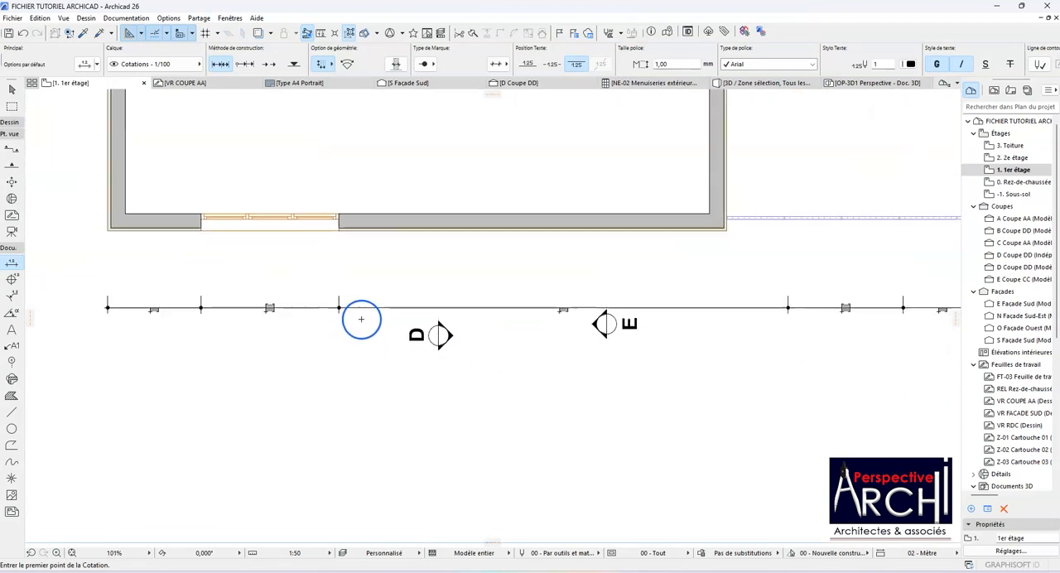
scroll(412, 286, "down", 2)
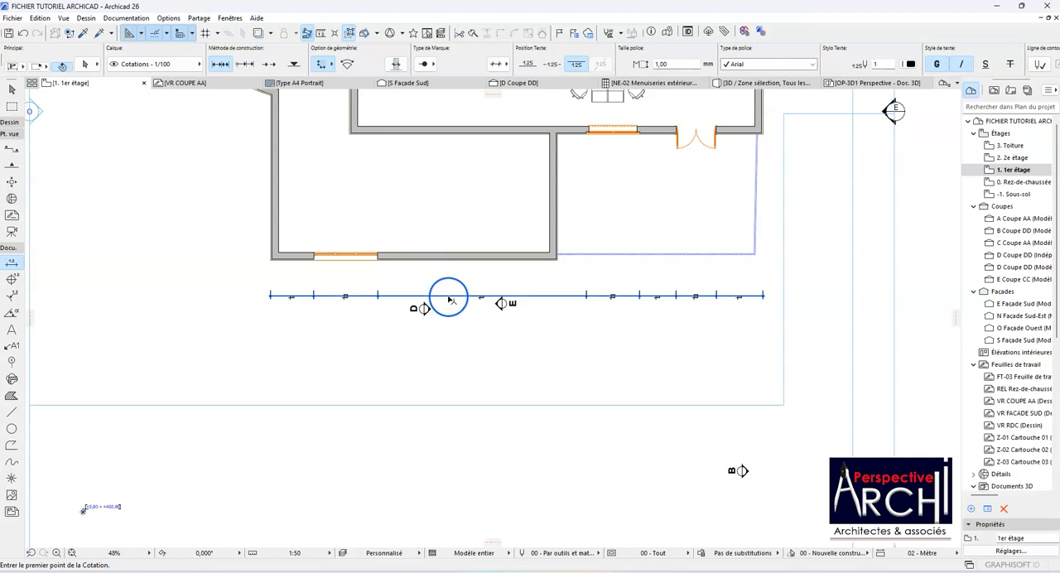
Step: Assign the new dimension chain to the layer Cotations - 1/50 and inspect it on the plan
left_click(447, 297, "shift")
left_click(169, 63)
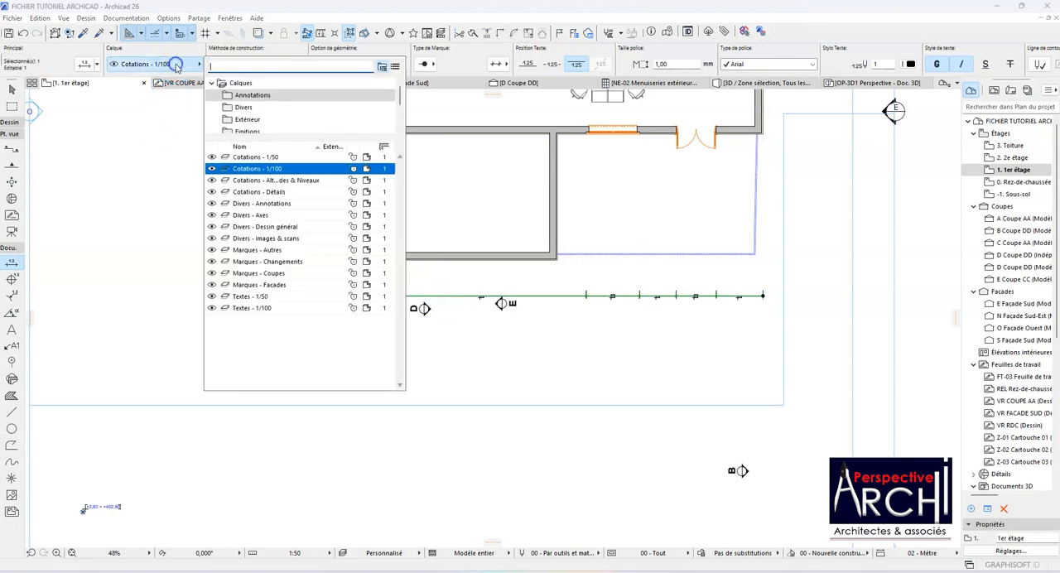
left_click(267, 169)
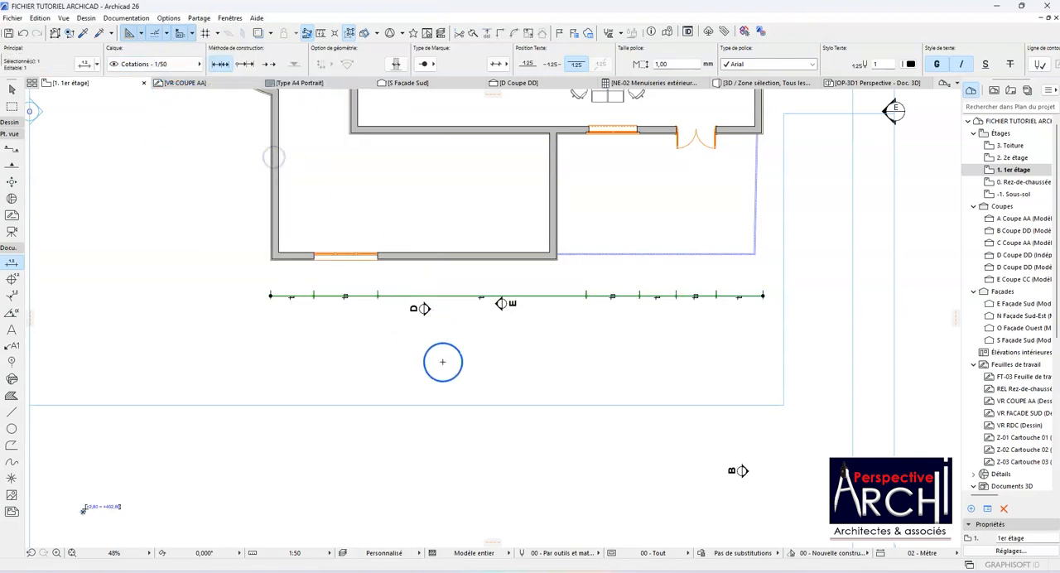
key("Escape")
scroll(444, 303, "up", 5)
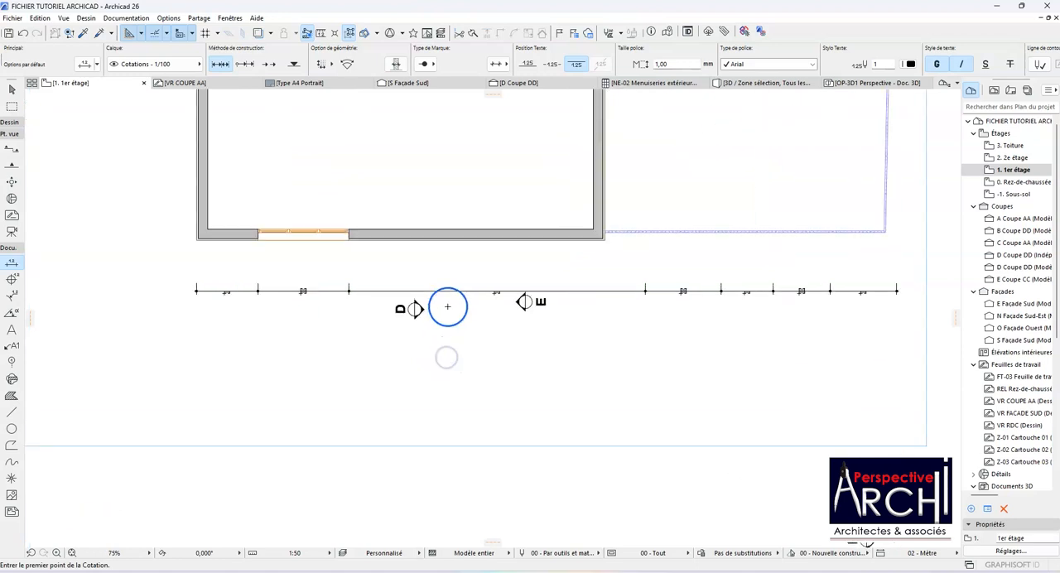
scroll(449, 304, "down", 7)
Step: Move the dimension chain back to the layer Cotations - 1/100
left_click(449, 304, "shift")
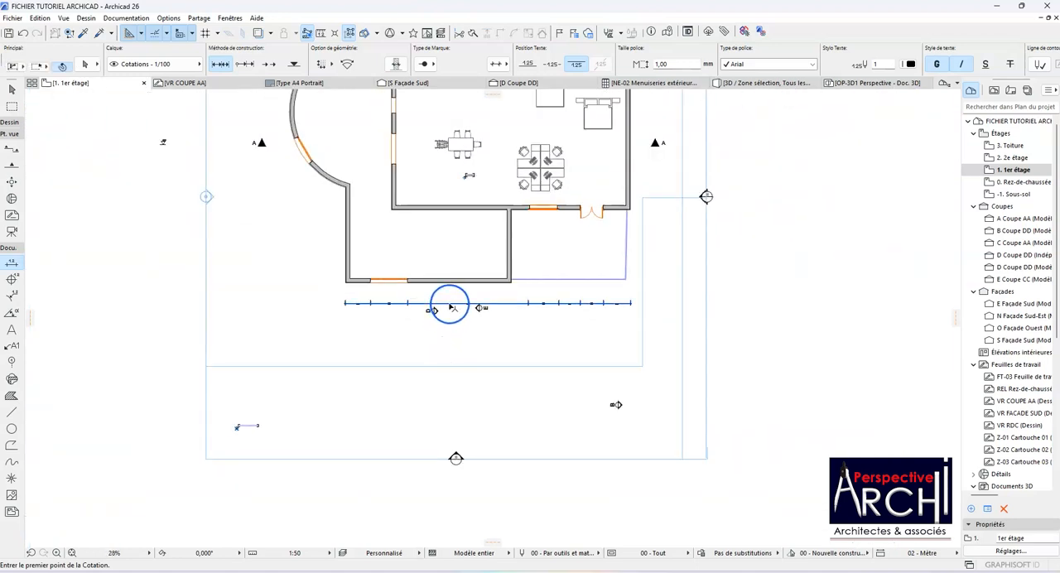
left_click(197, 64)
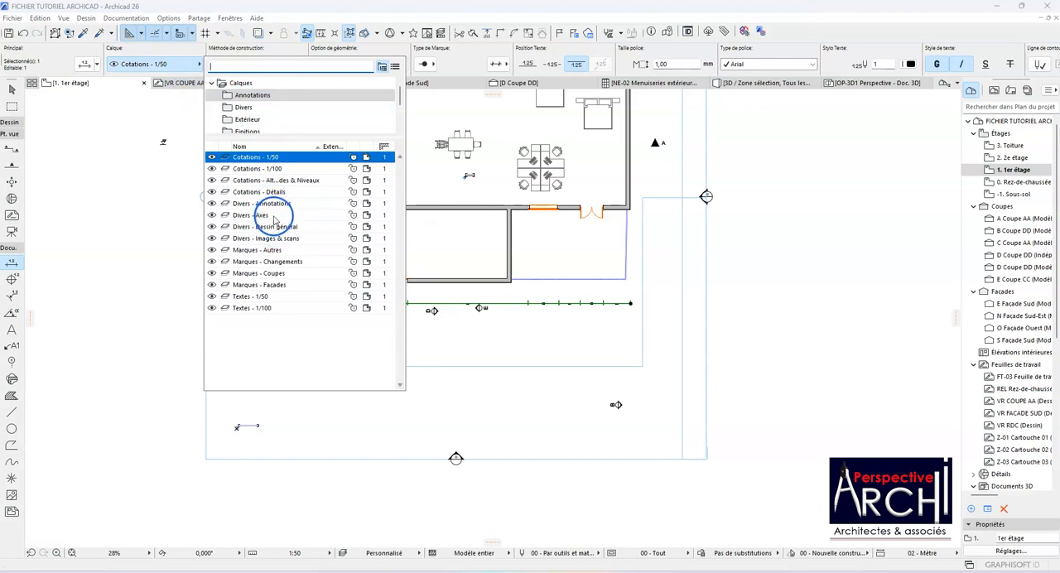
left_click(285, 169)
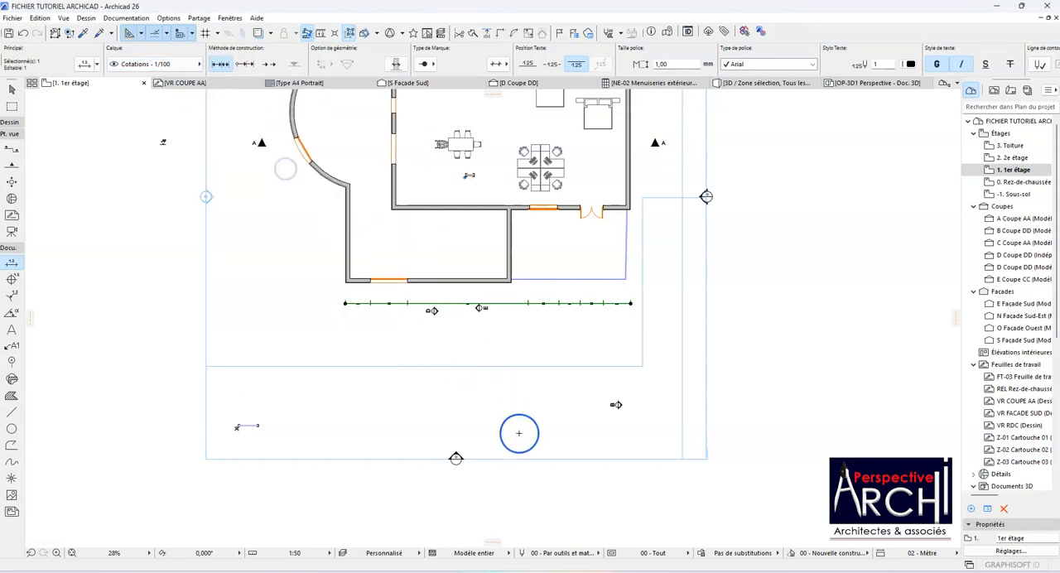
Step: Set the floor plan scale to 1:100 and inspect the dimension chain at that scale
left_click(326, 556)
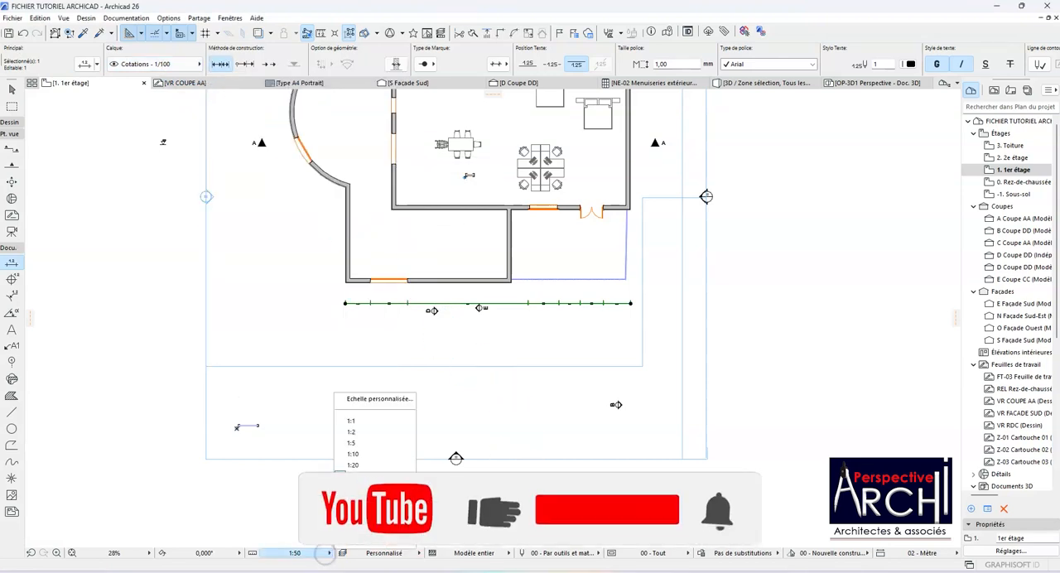
left_click(354, 487)
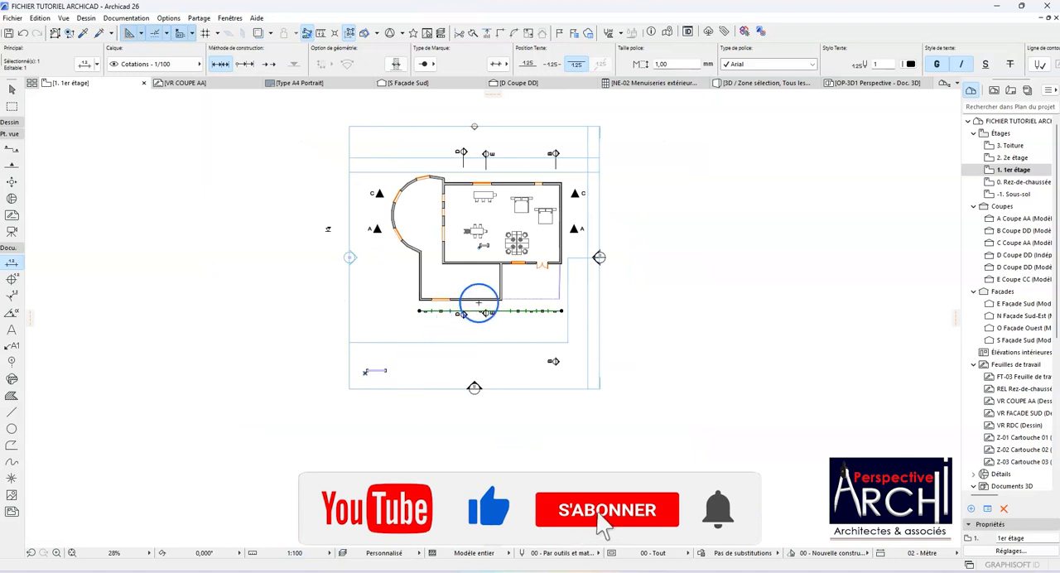
scroll(500, 299, "up", 6)
scroll(501, 318, "up", 3)
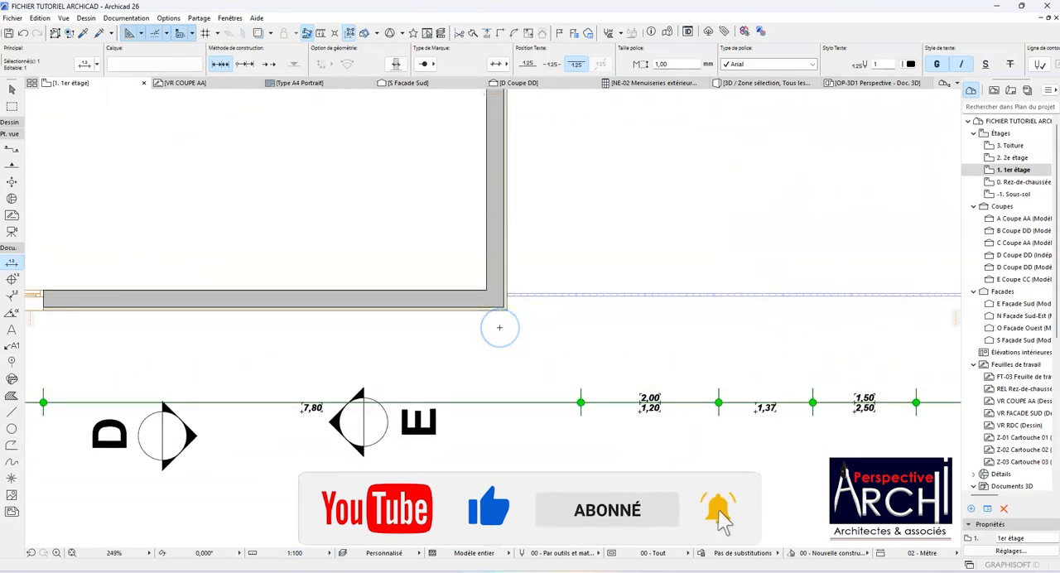
scroll(500, 327, "down", 5)
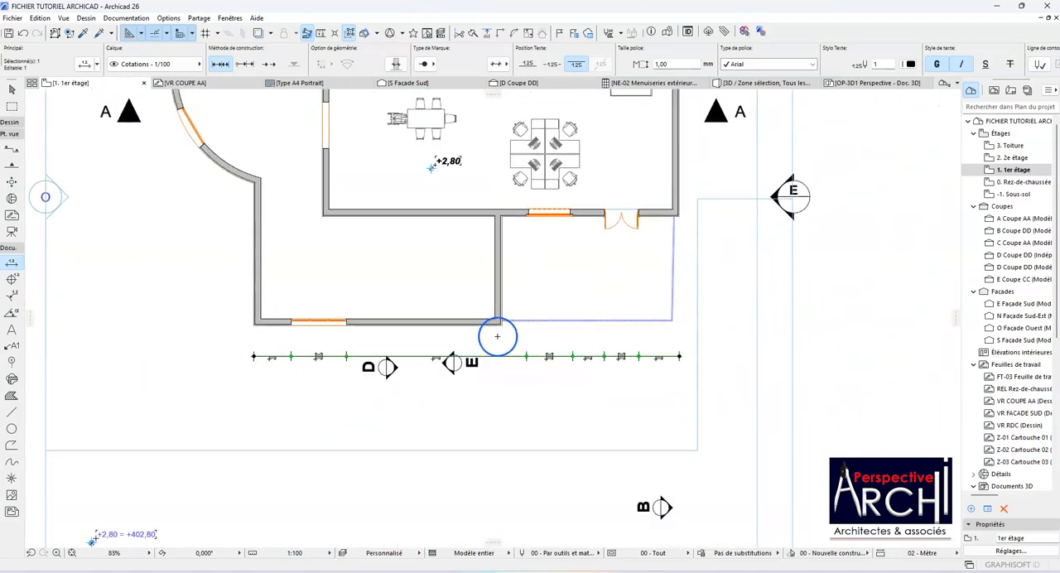
Step: Delete the dimension chain and start a new one from the lower wall's left outer corner through both window edges
key("Delete")
scroll(241, 314, "up", 5)
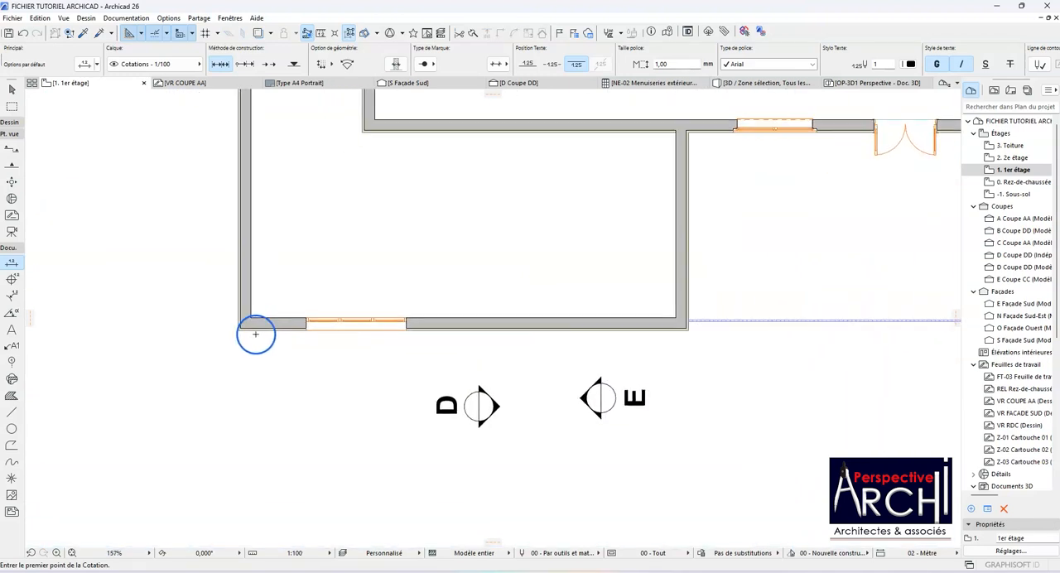
left_click(232, 329)
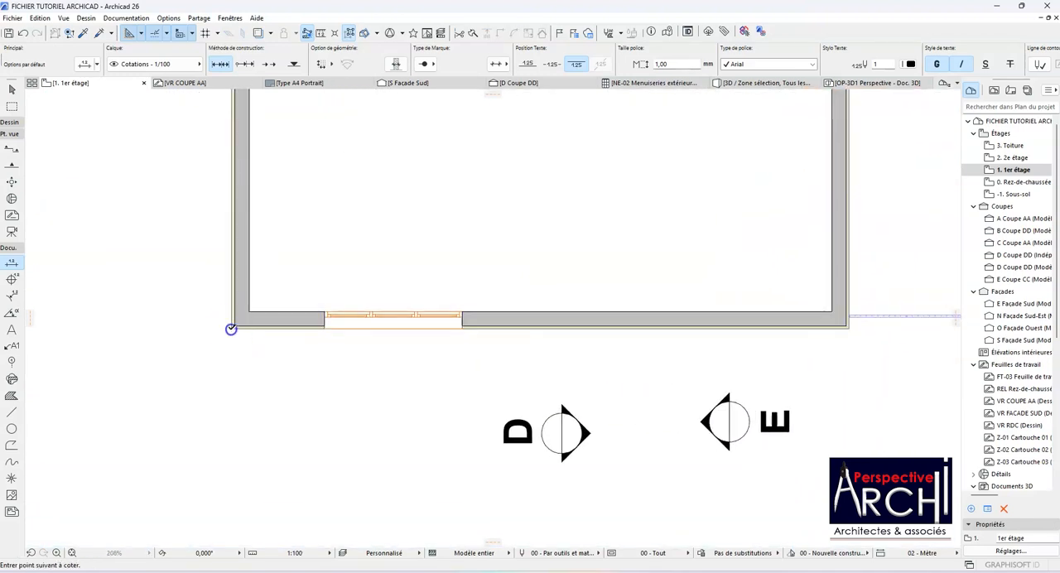
left_click(325, 329)
left_click(462, 329)
scroll(274, 348, "down", 3)
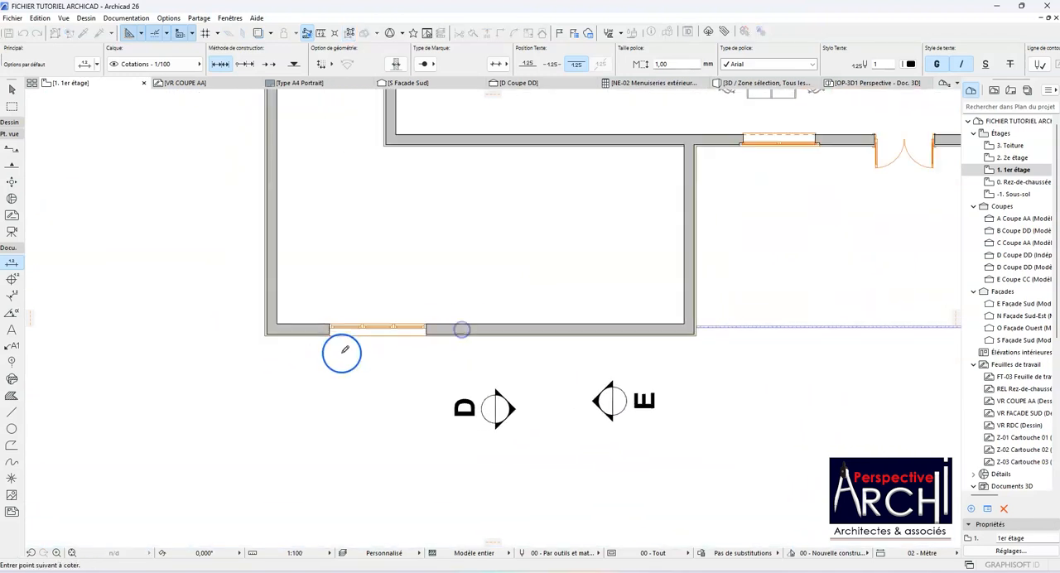
scroll(632, 338, "up", 3)
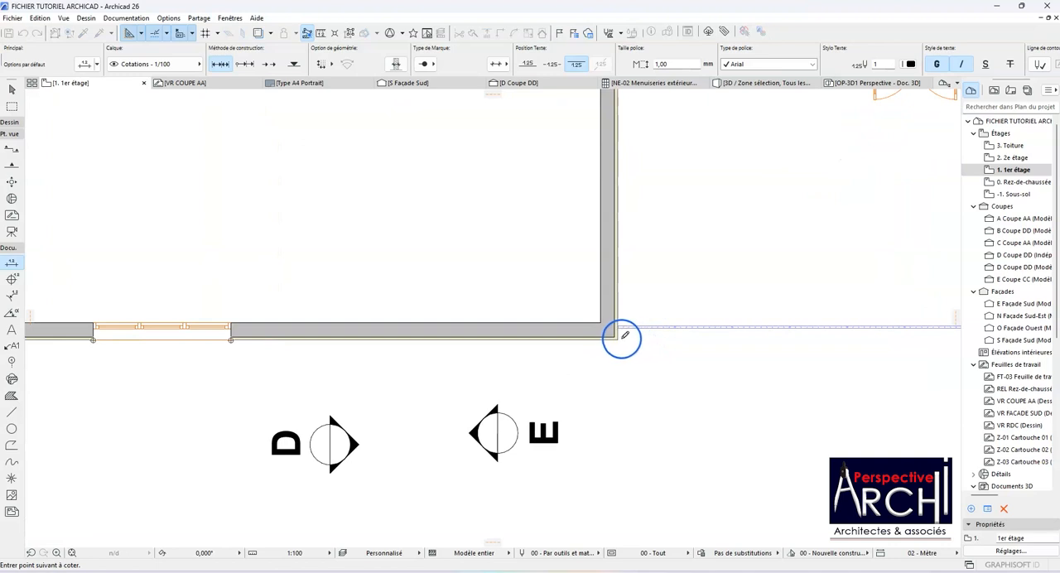
left_click(625, 335)
Step: Add both window edges, both double door edges and the right outer corner of the set-back wall to the new chain
scroll(596, 348, "down", 3)
scroll(630, 224, "up", 3)
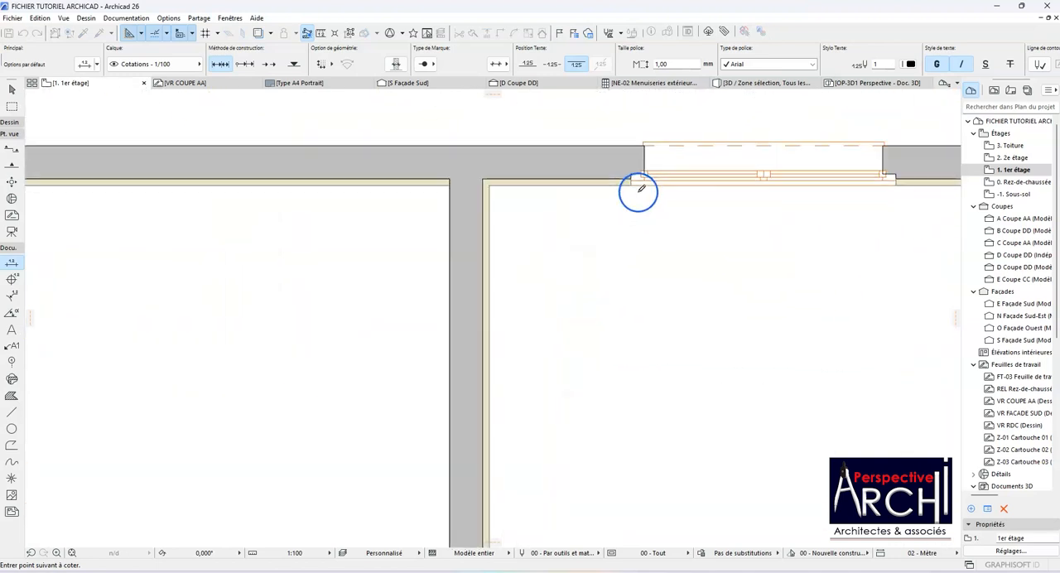
left_click(632, 185)
scroll(580, 213, "down", 3)
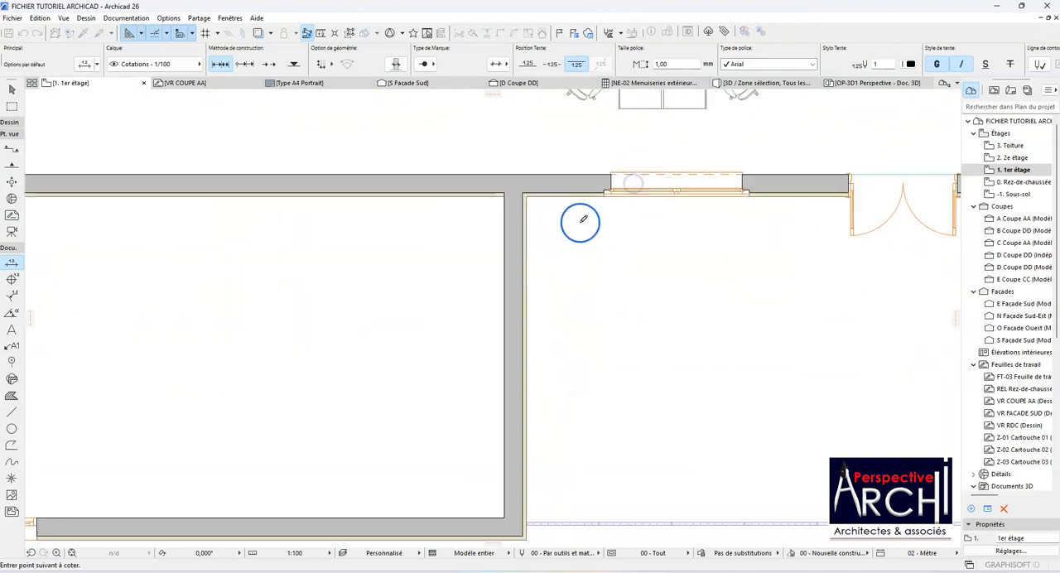
left_click(742, 193)
scroll(350, 347, "down", 3)
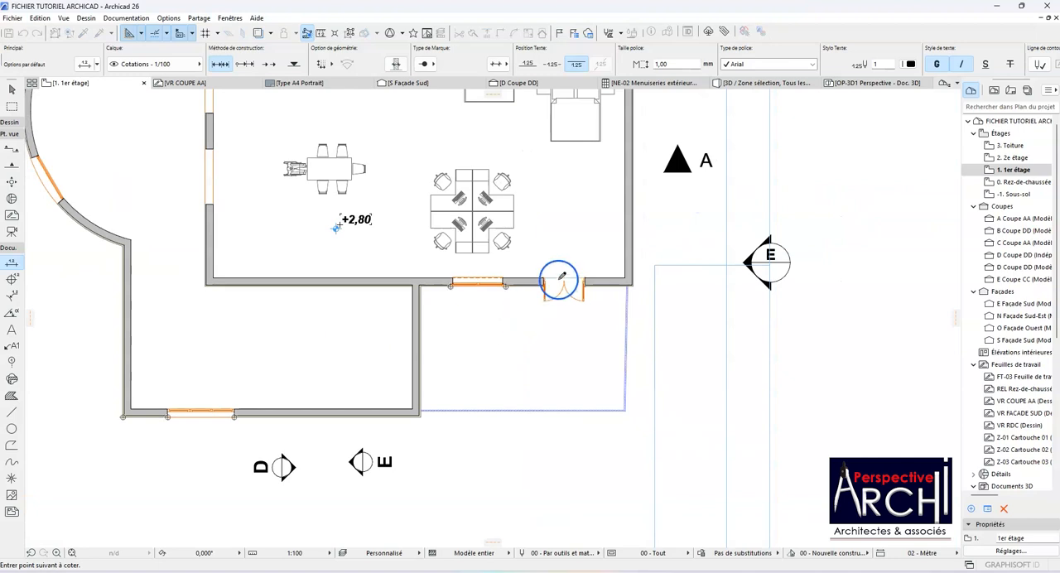
scroll(560, 280, "up", 5)
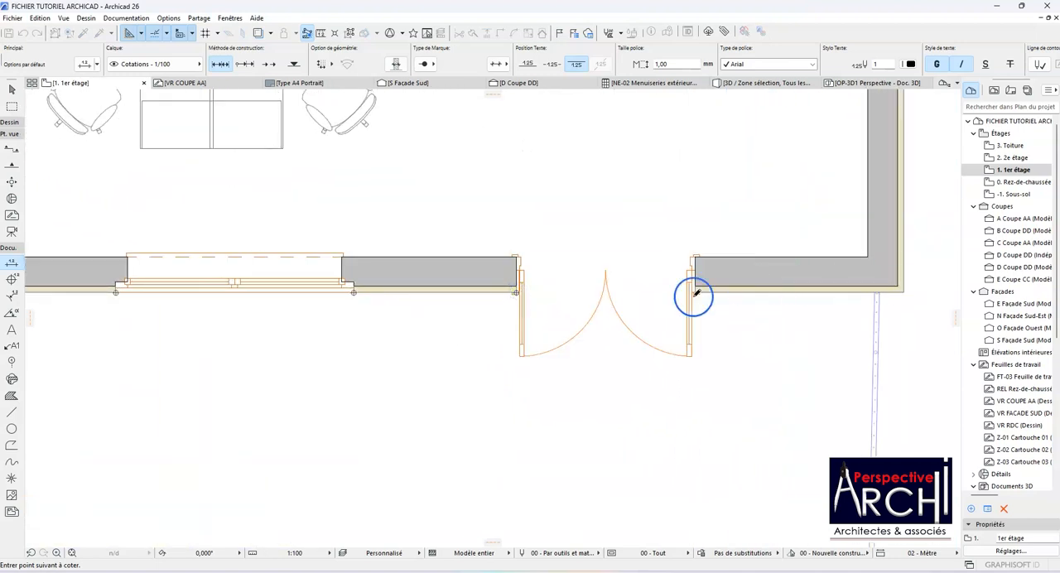
scroll(695, 288, "down", 5)
scroll(745, 301, "up", 5)
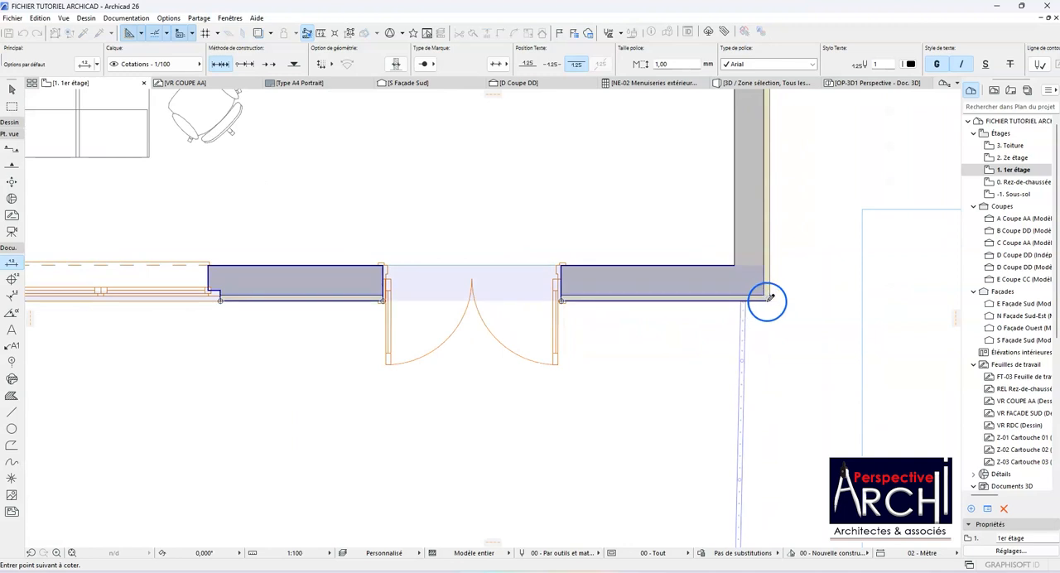
Step: Finish picking points and place the new dimension chain just below the lower wall, above the section markers D and E
scroll(540, 351, "down", 5)
scroll(412, 509, "up", 5)
double_click(355, 426)
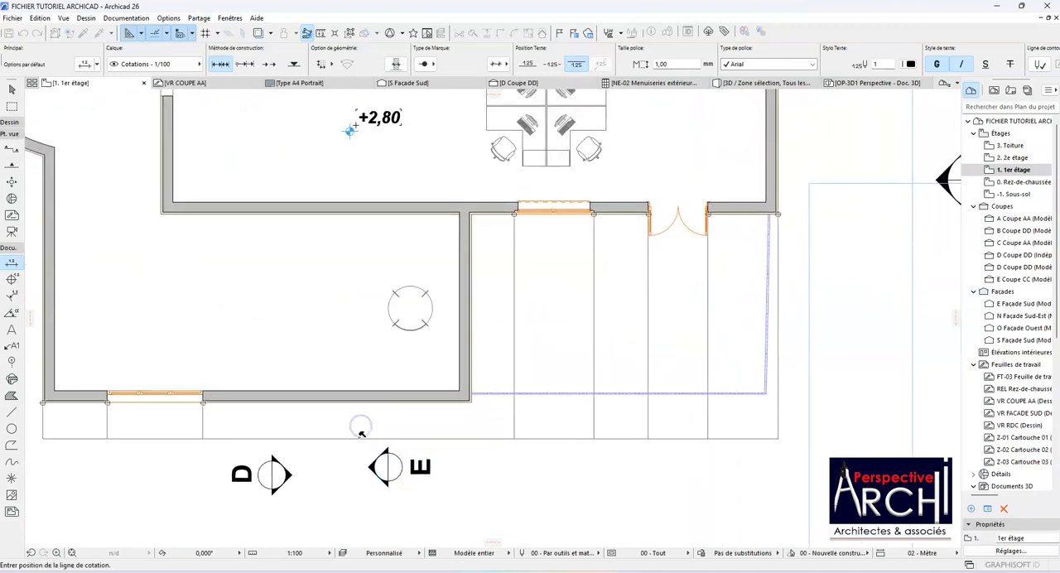
left_click(358, 440)
Step: Set the text size of the placed dimension chain to 3.00 mm
scroll(450, 343, "down", 4)
scroll(392, 334, "up", 3)
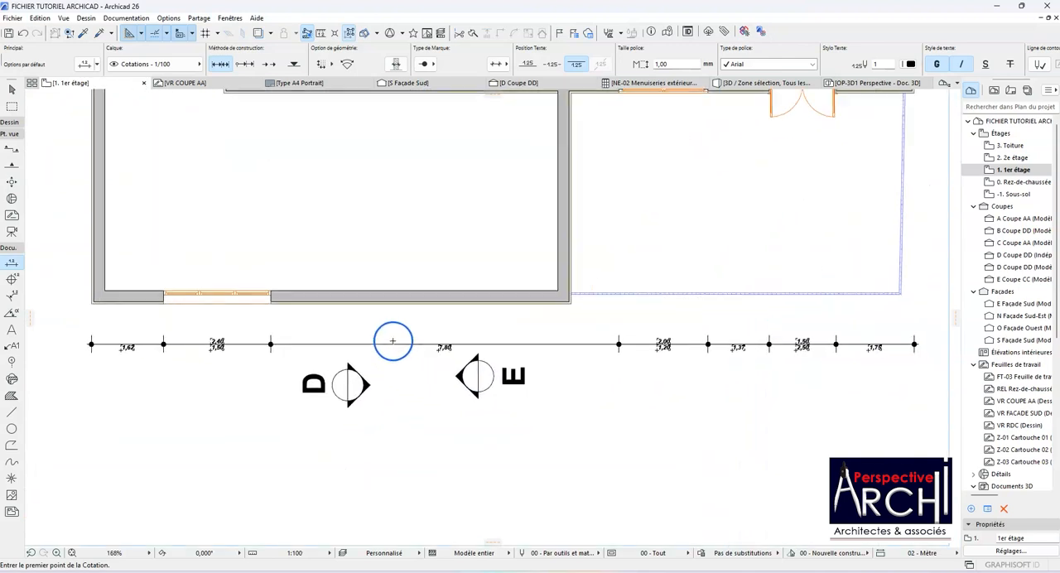
left_click(395, 343, "shift")
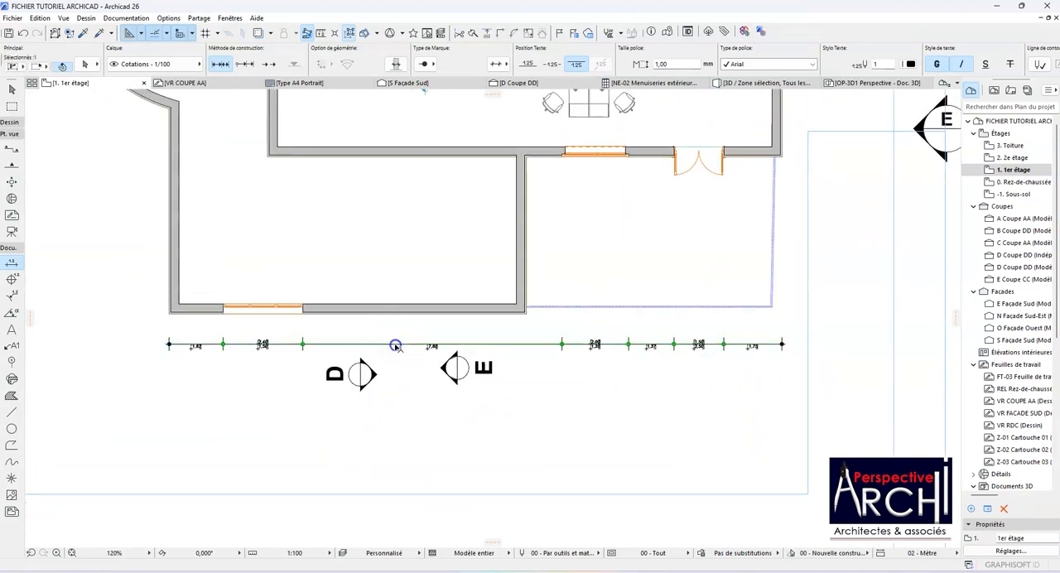
left_click(675, 64)
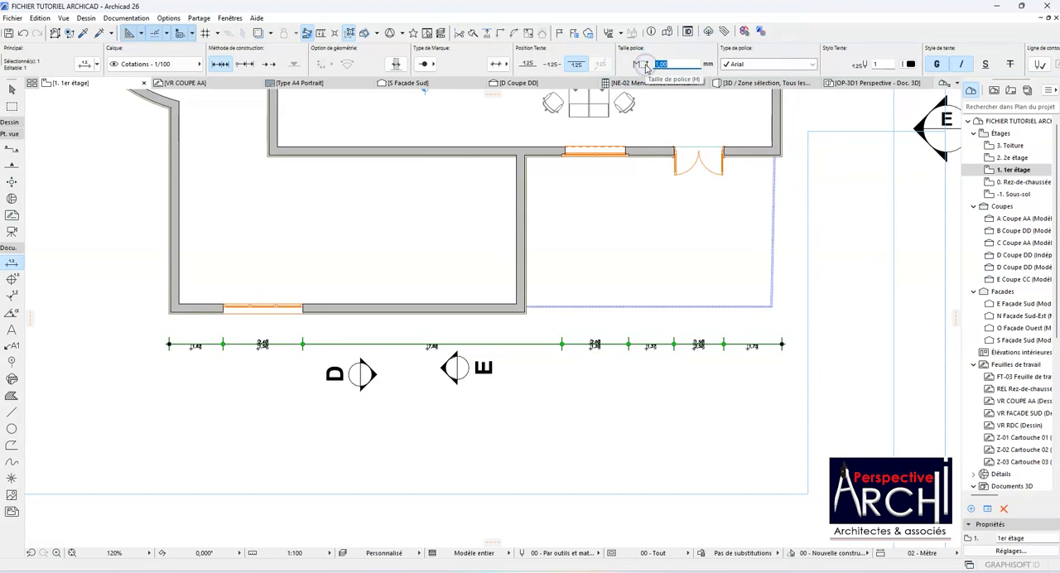
key("Return")
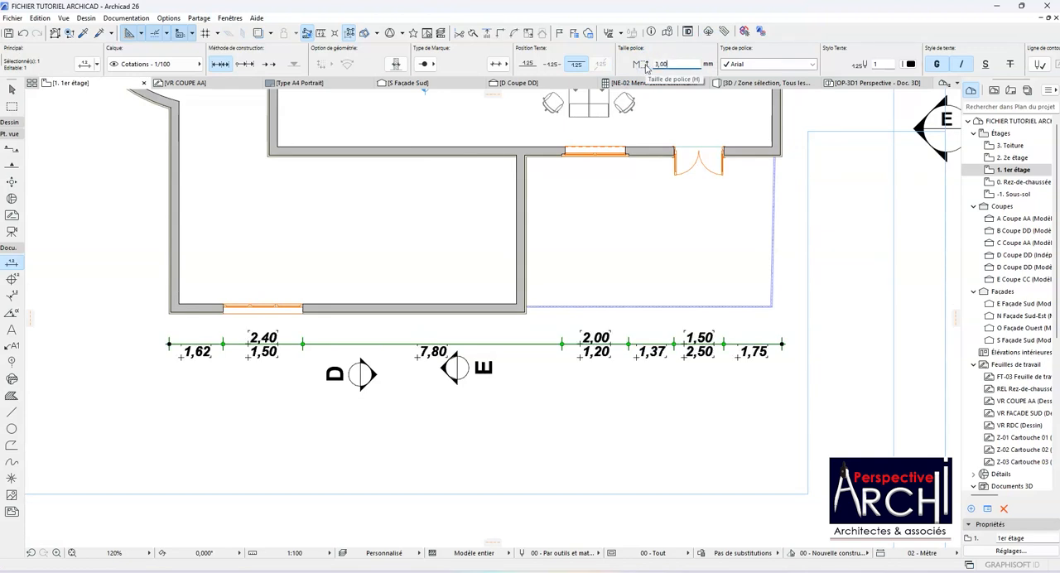
Step: Examine the width and height texts along the dimension chain, from the lower wall's window to the double door, and deselect the chain
scroll(630, 377, "up", 2)
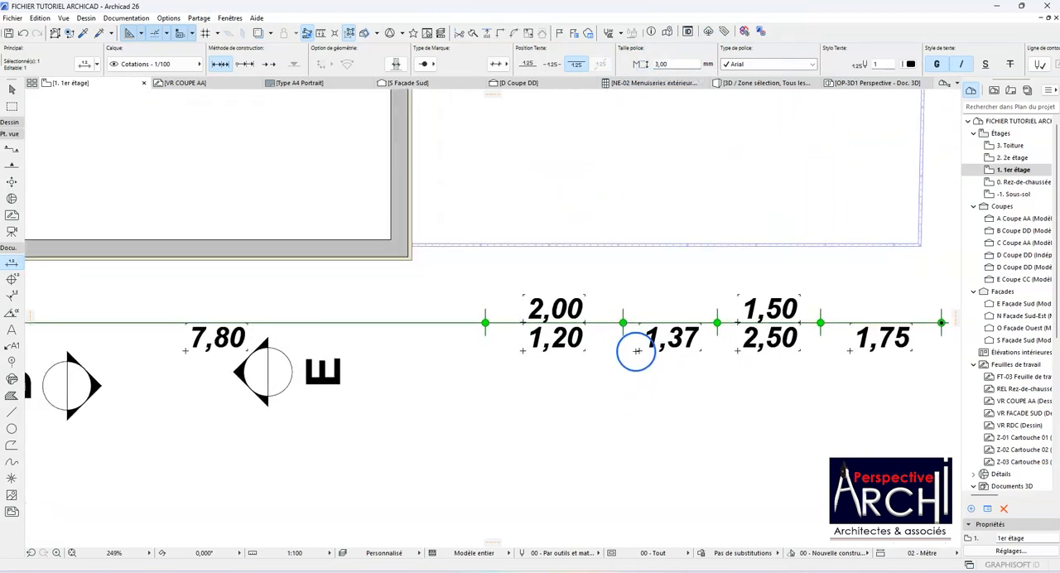
scroll(444, 364, "down", 2)
scroll(207, 347, "up", 5)
scroll(208, 348, "down", 2)
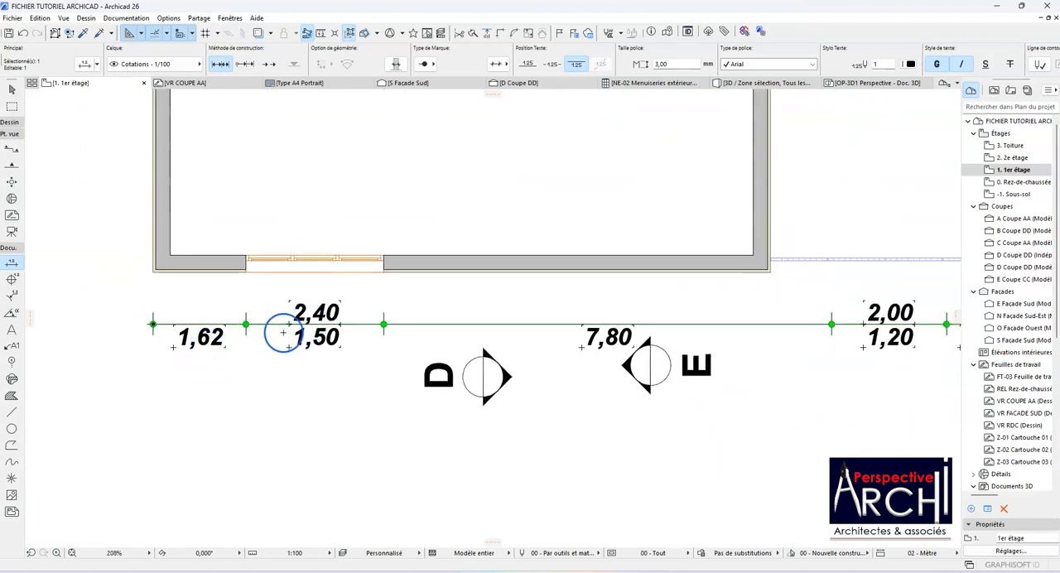
scroll(282, 333, "down", 5)
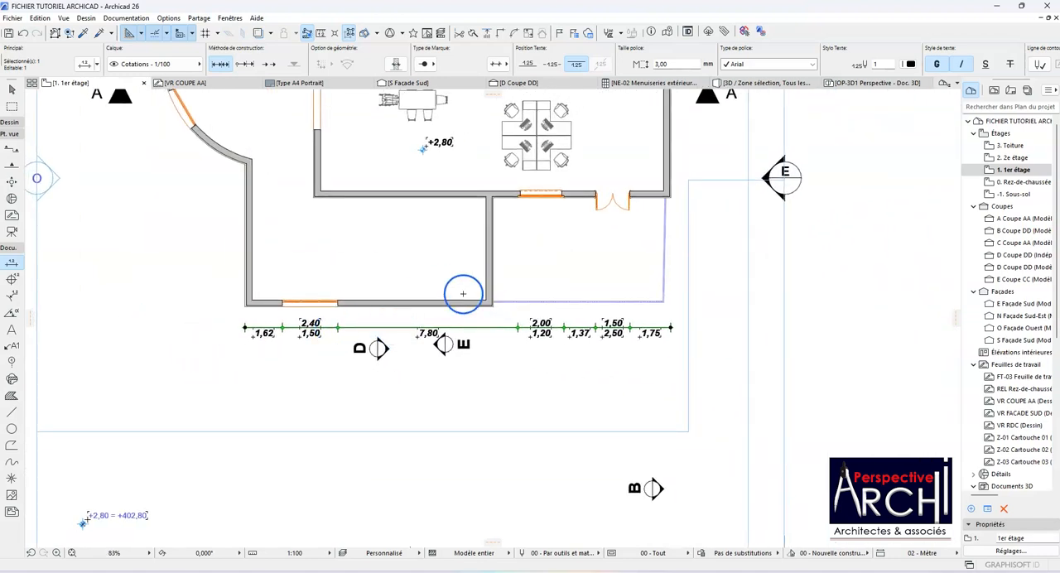
scroll(290, 324, "up", 4)
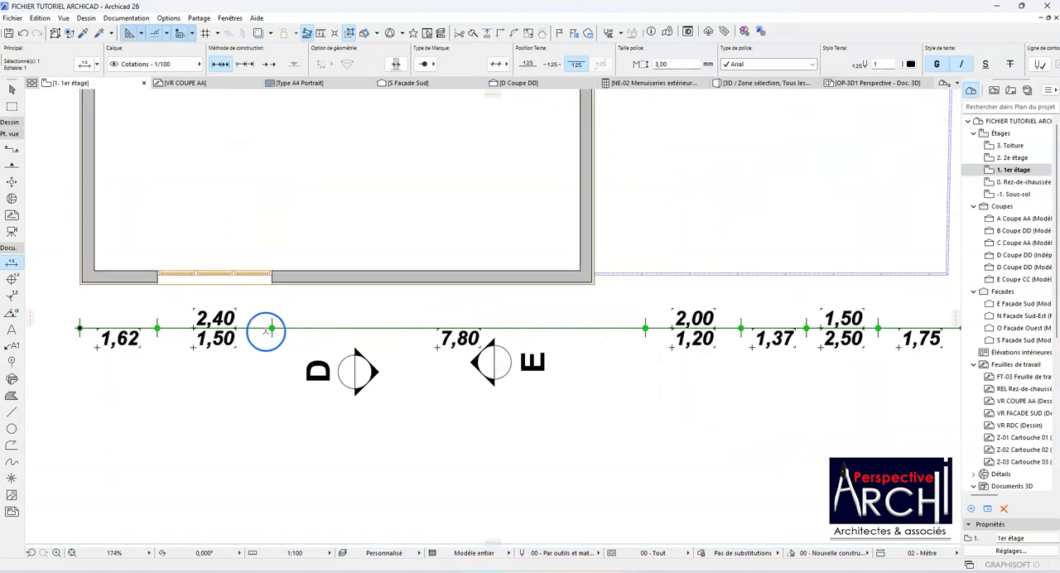
scroll(266, 331, "up", 3)
scroll(282, 328, "down", 6)
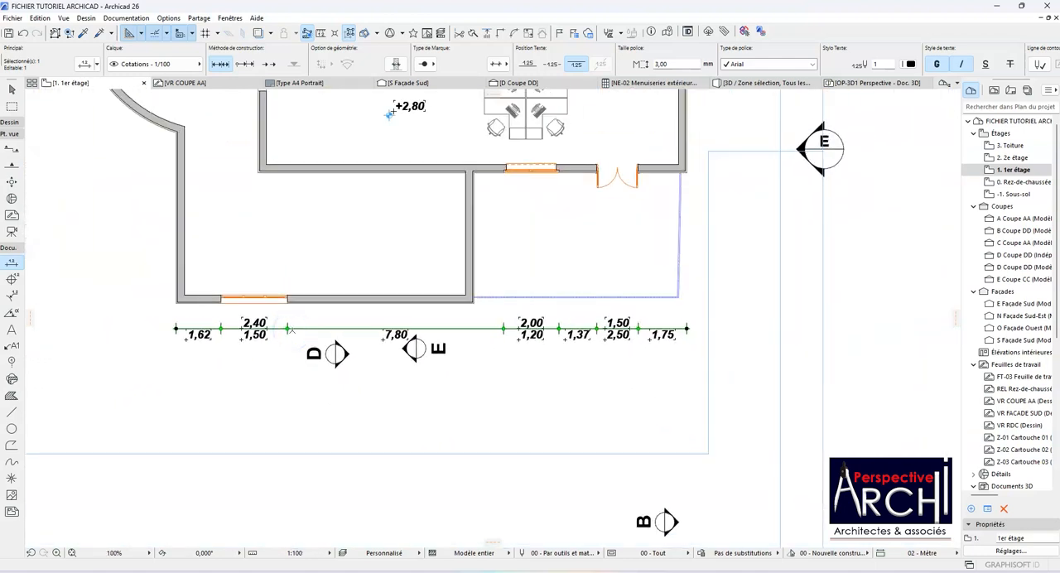
scroll(319, 342, "up", 2)
key("Escape")
scroll(319, 331, "down", 2)
scroll(326, 338, "up", 2)
scroll(352, 361, "down", 3)
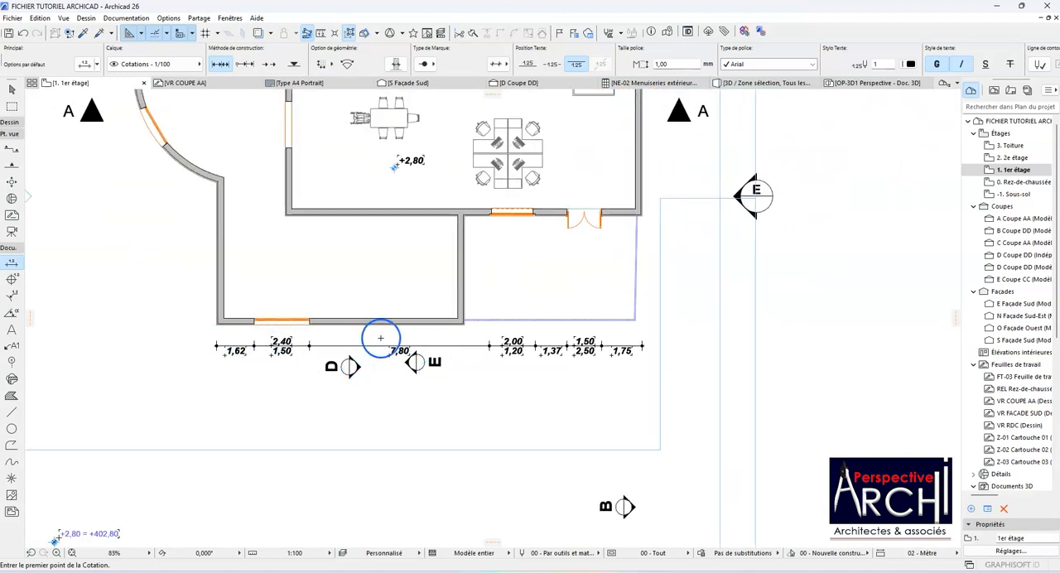
scroll(560, 340, "up", 3)
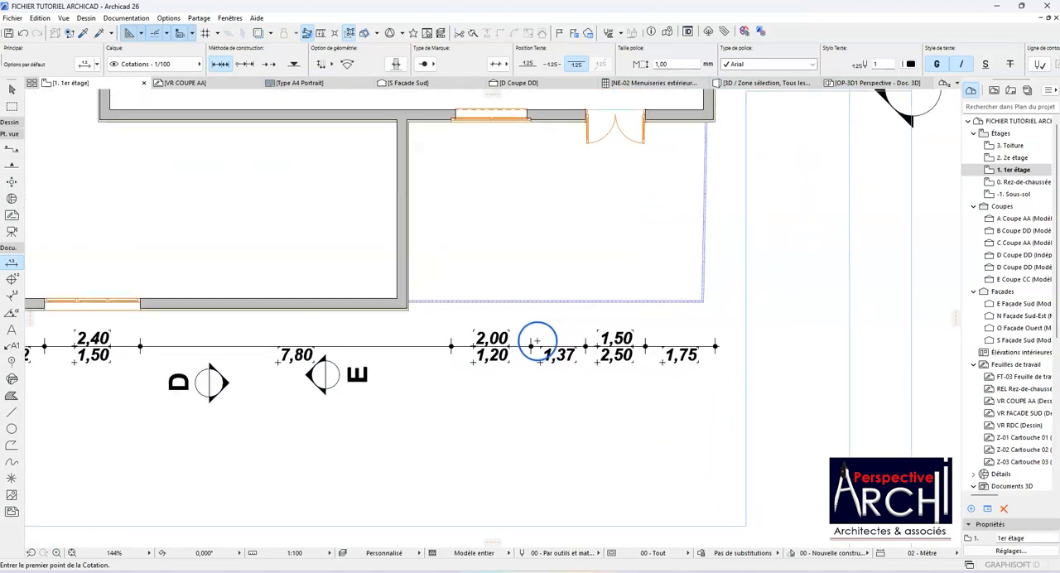
scroll(536, 340, "down", 2)
Step: Dimension between the lower wall's two outer corners and the set-back wall's right outer corner, placing this second chain below the first
scroll(153, 318, "up", 4)
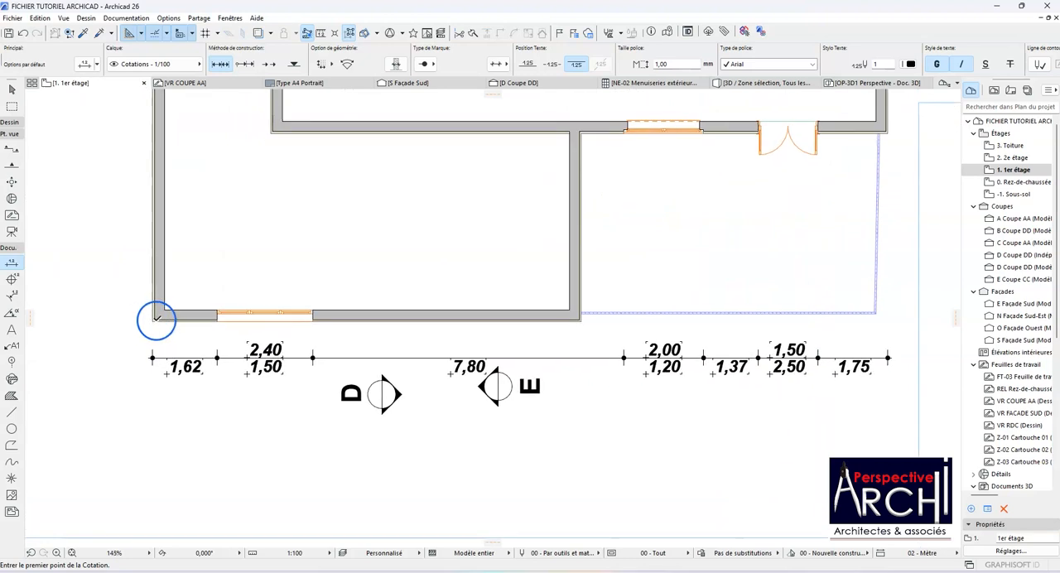
left_click(152, 320)
scroll(152, 319, "down", 3)
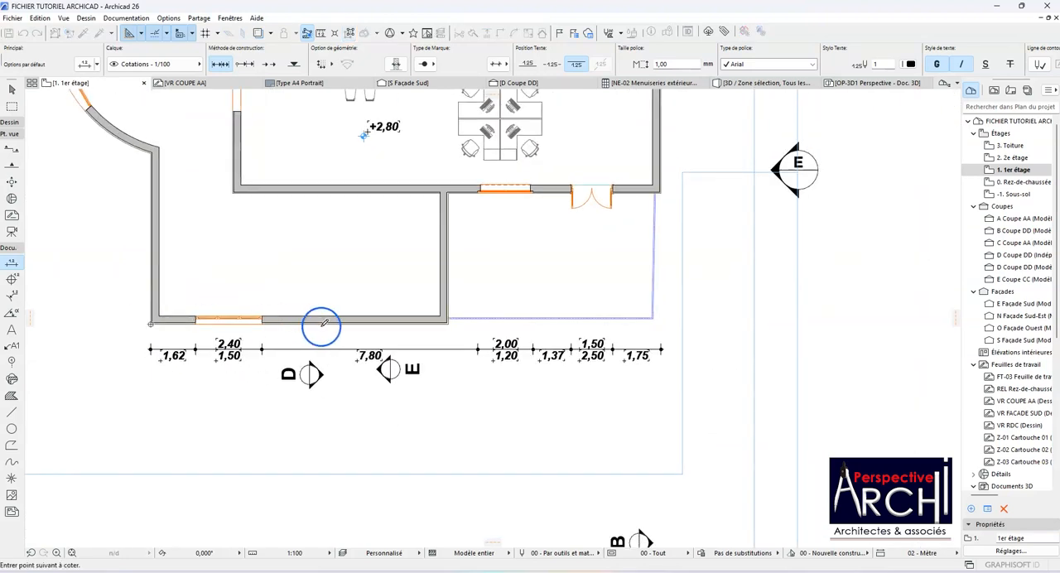
scroll(440, 330, "up", 3)
left_click(453, 323)
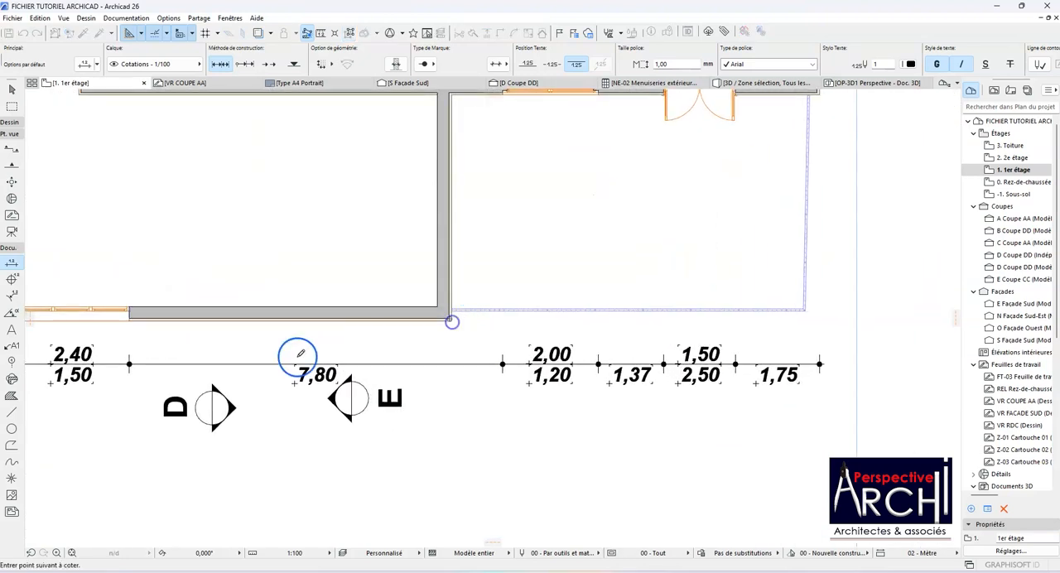
scroll(296, 359, "down", 3)
scroll(382, 342, "up", 3)
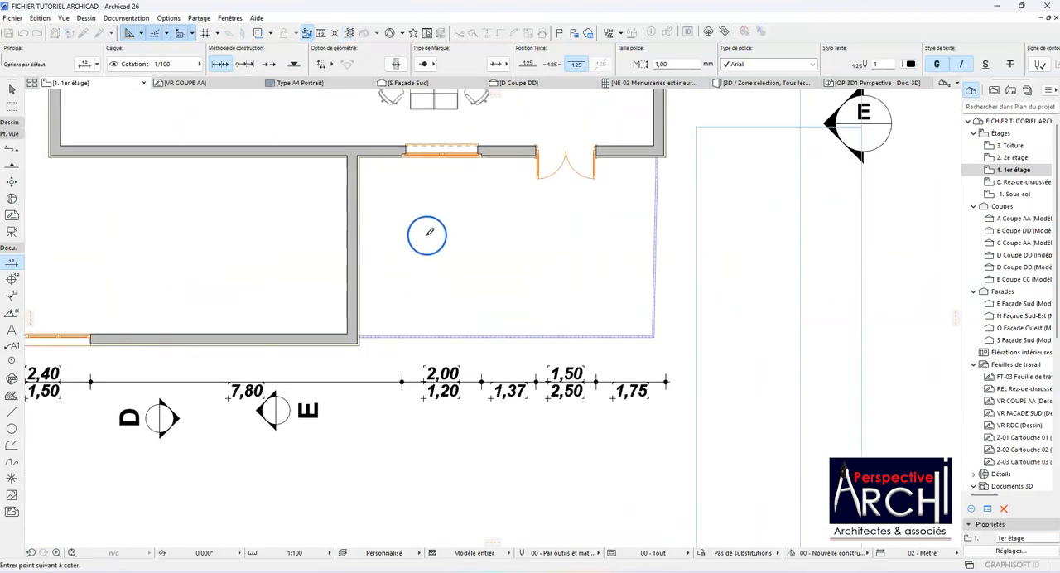
left_click(667, 160)
scroll(647, 161, "down", 5)
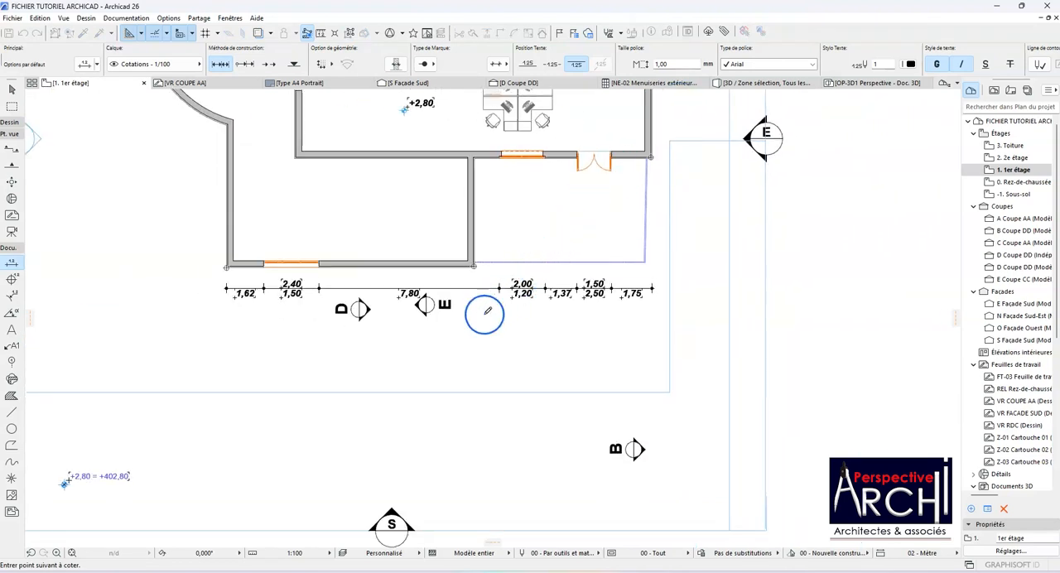
double_click(476, 317)
left_click(476, 317)
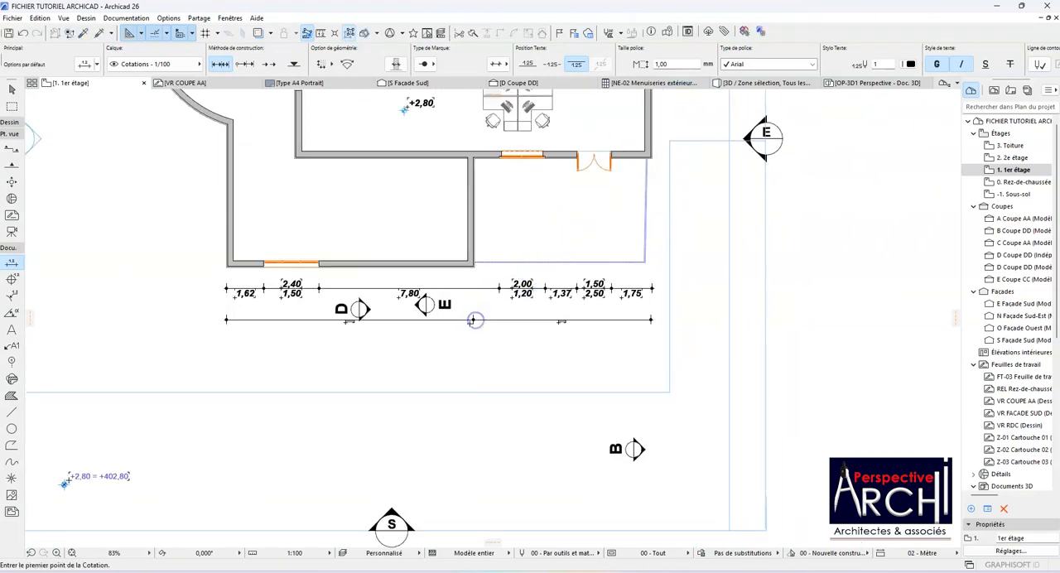
Step: Pick up the settings of the first dimension chain and transfer them to the second chain
scroll(474, 313, "up", 2)
scroll(472, 312, "down", 2)
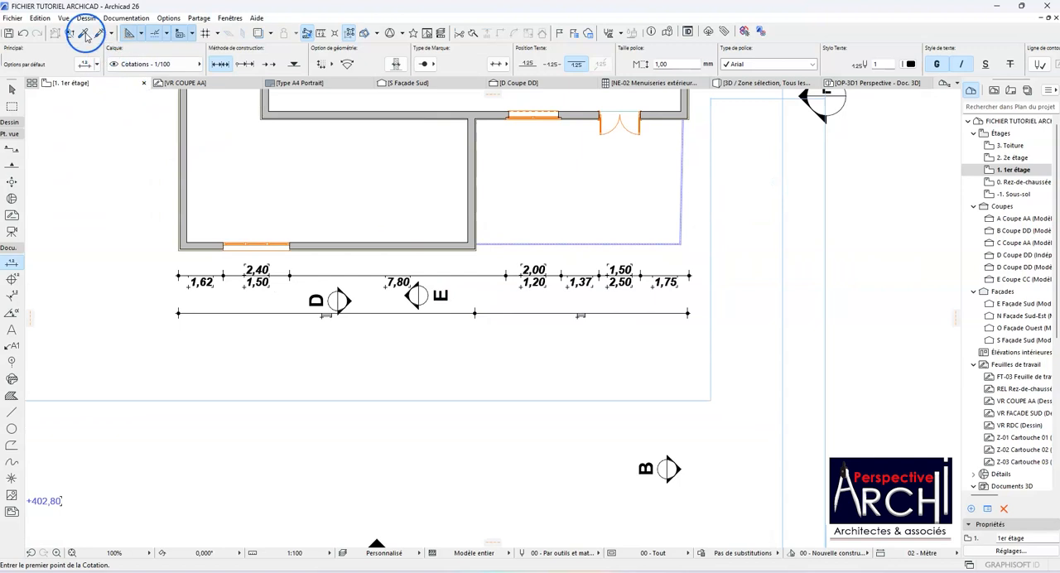
left_click(85, 35)
left_click(464, 276)
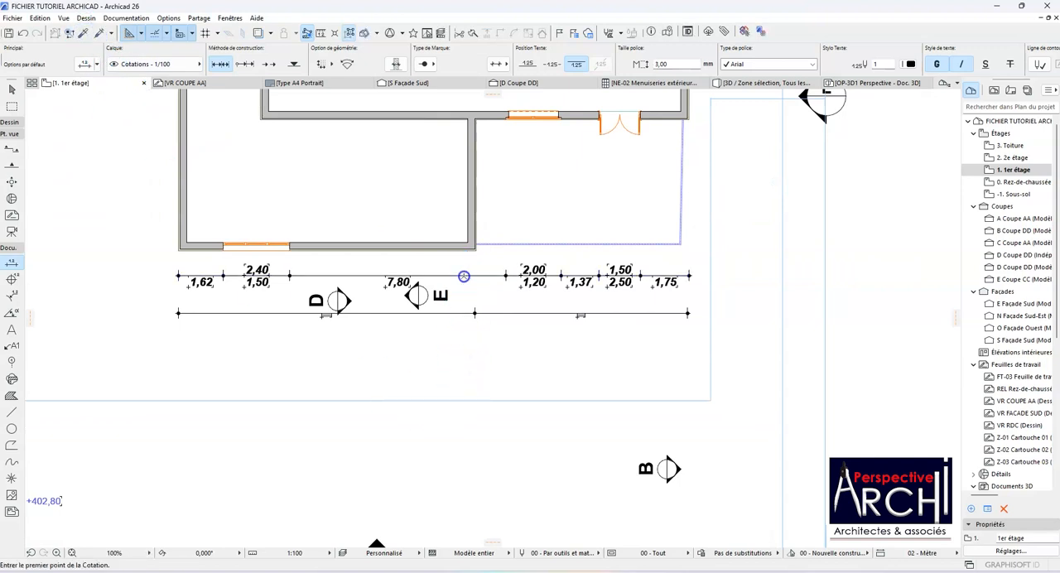
left_click(100, 33)
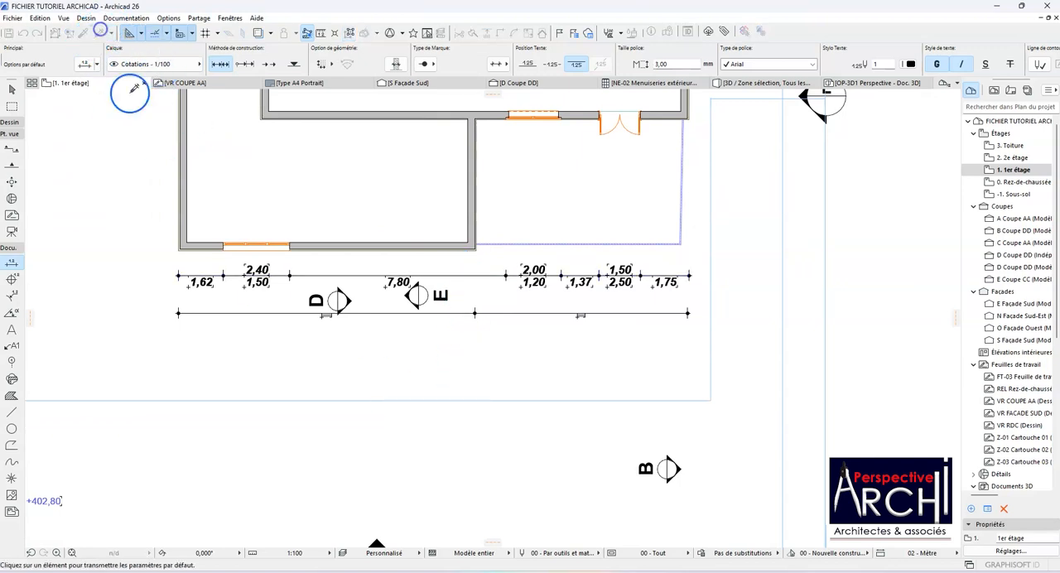
left_click(398, 313)
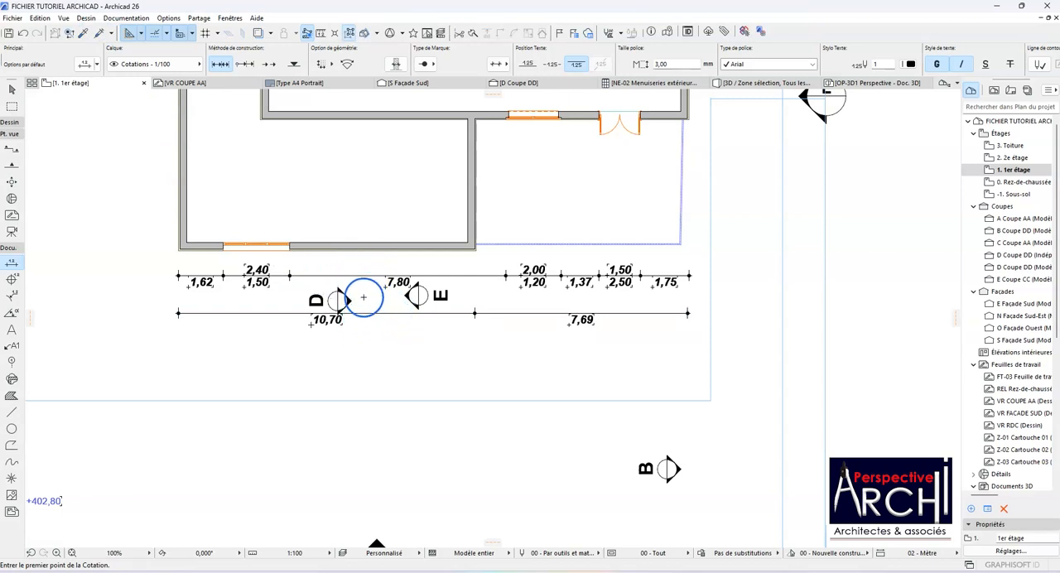
scroll(339, 335, "down", 3)
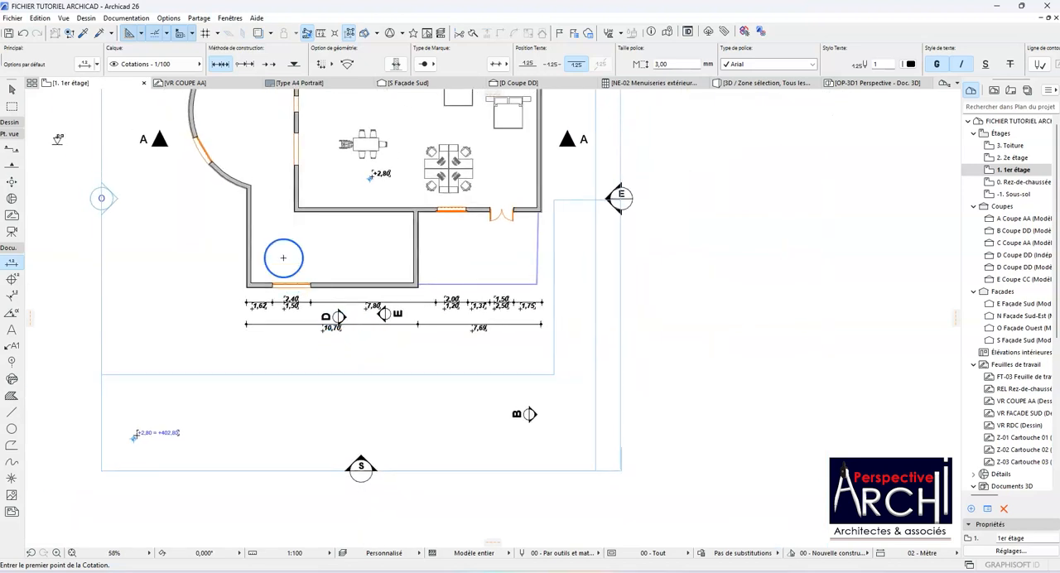
scroll(249, 283, "up", 10)
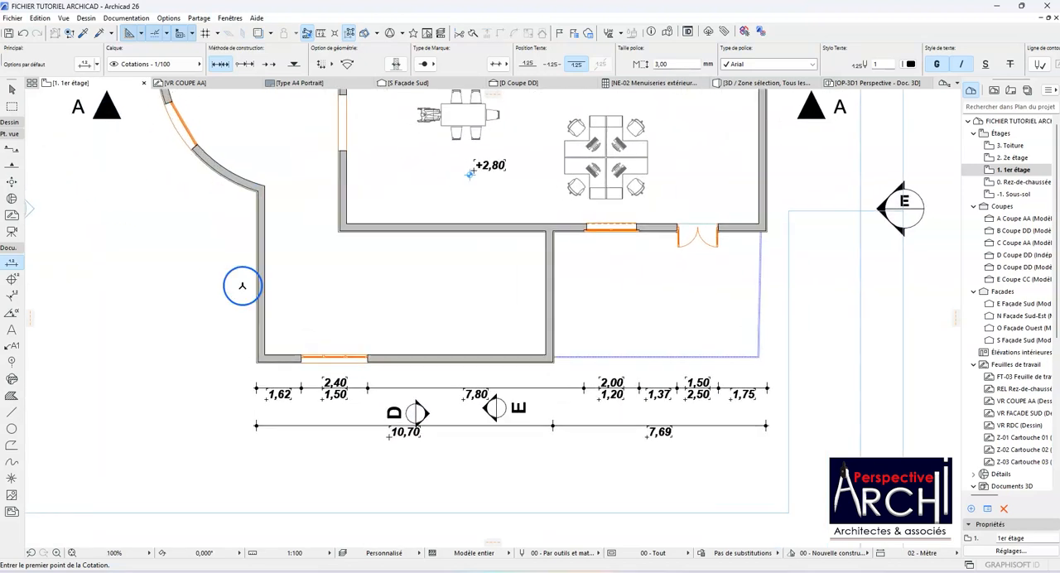
scroll(239, 341, "down", 3)
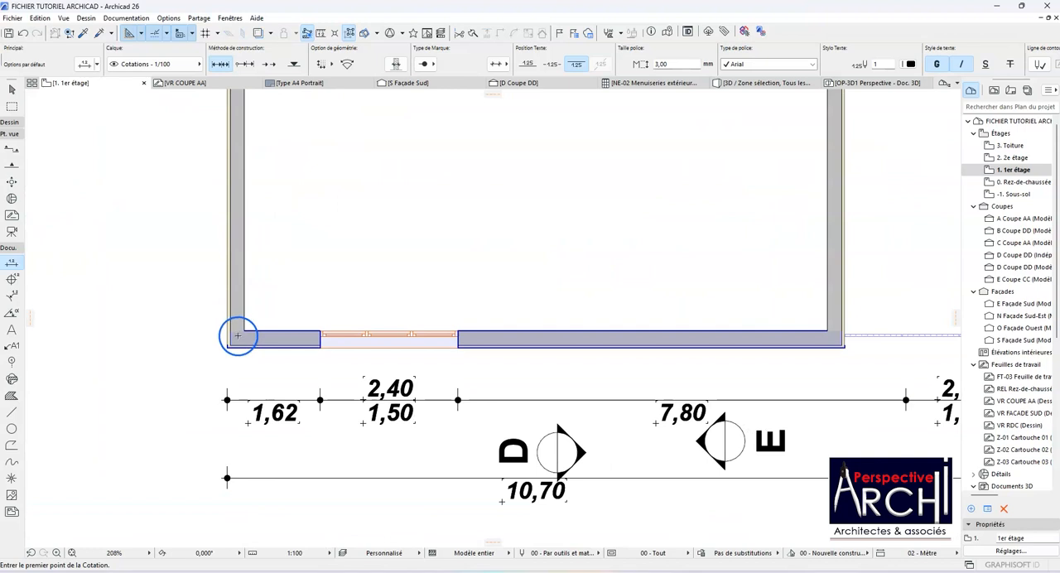
left_click(238, 336)
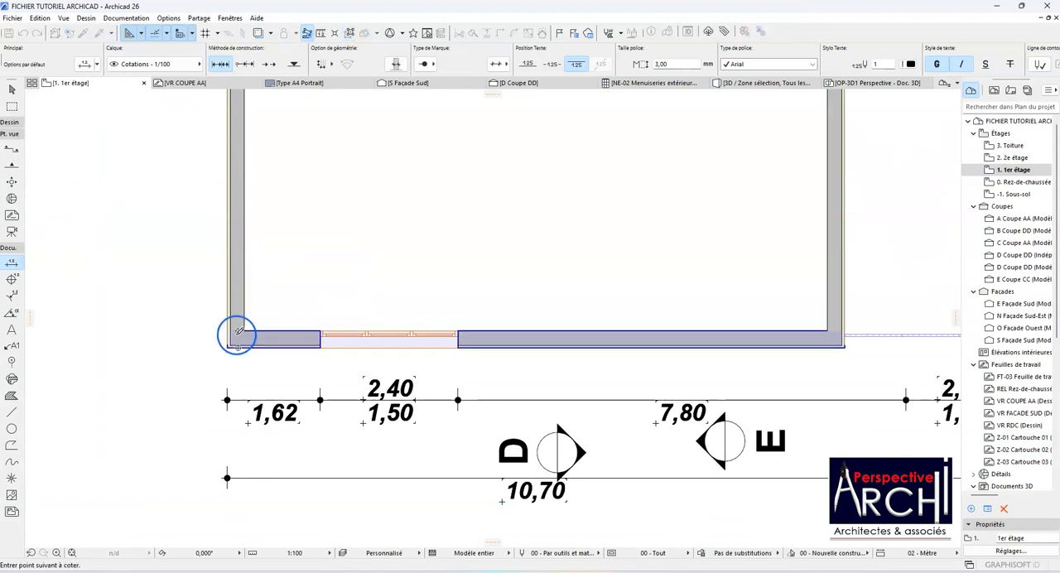
key("Escape")
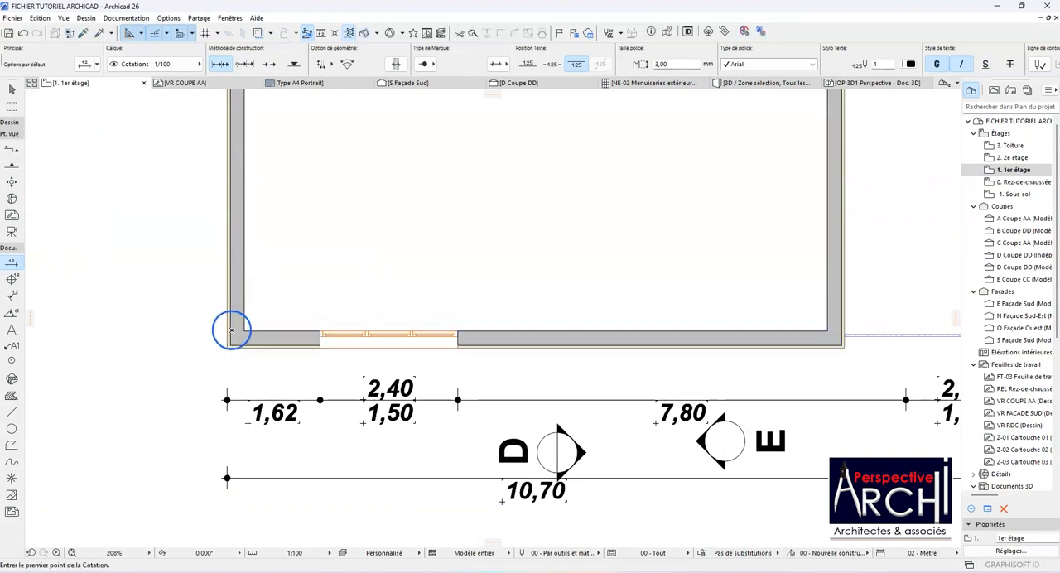
Step: Start a third dimension chain with both faces of the left wall near the building's lower left corner
scroll(231, 331, "up", 2)
left_click(238, 310)
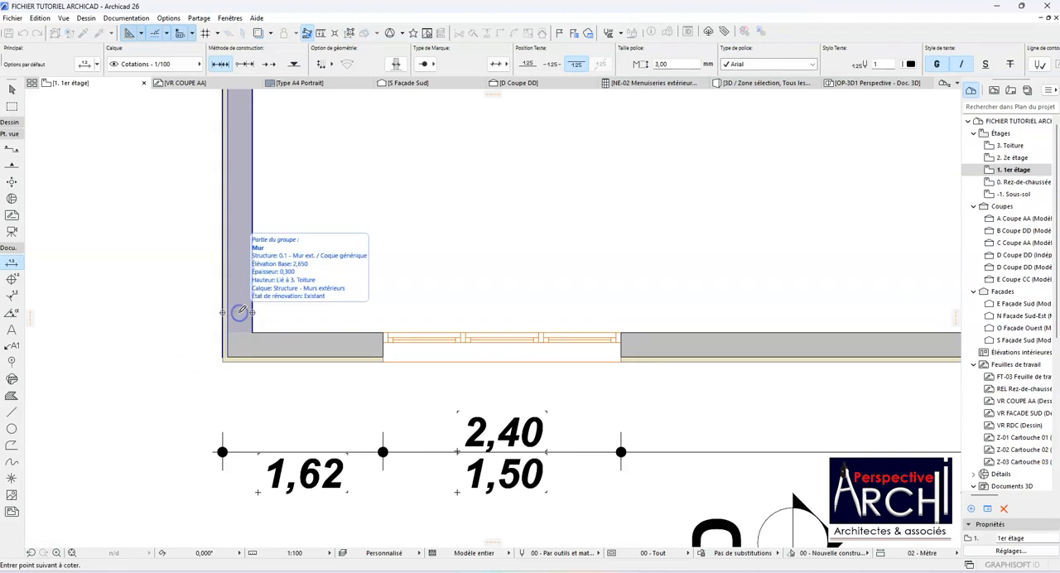
left_click(239, 279)
scroll(241, 316, "down", 2)
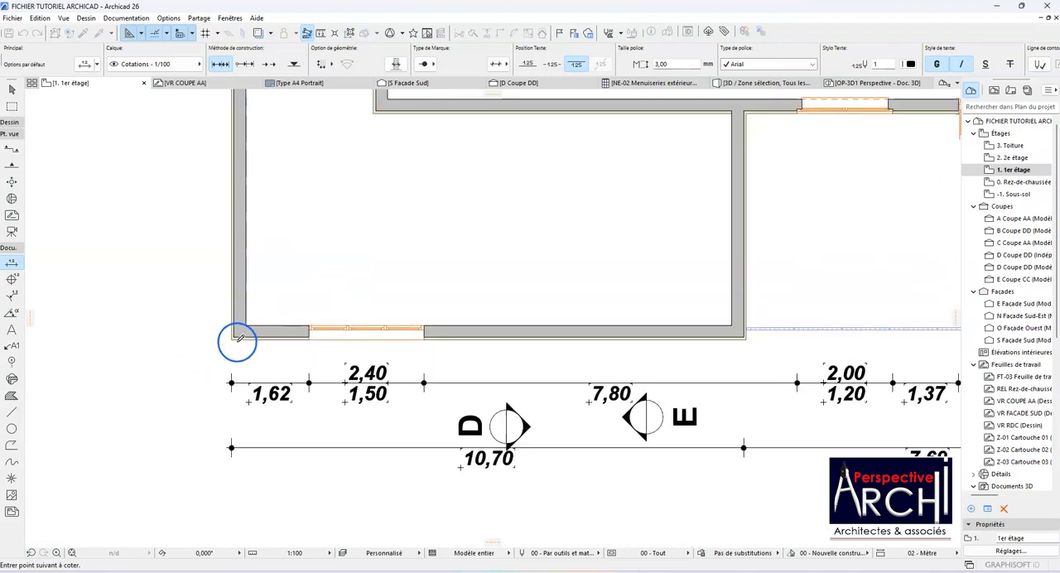
scroll(239, 342, "up", 3)
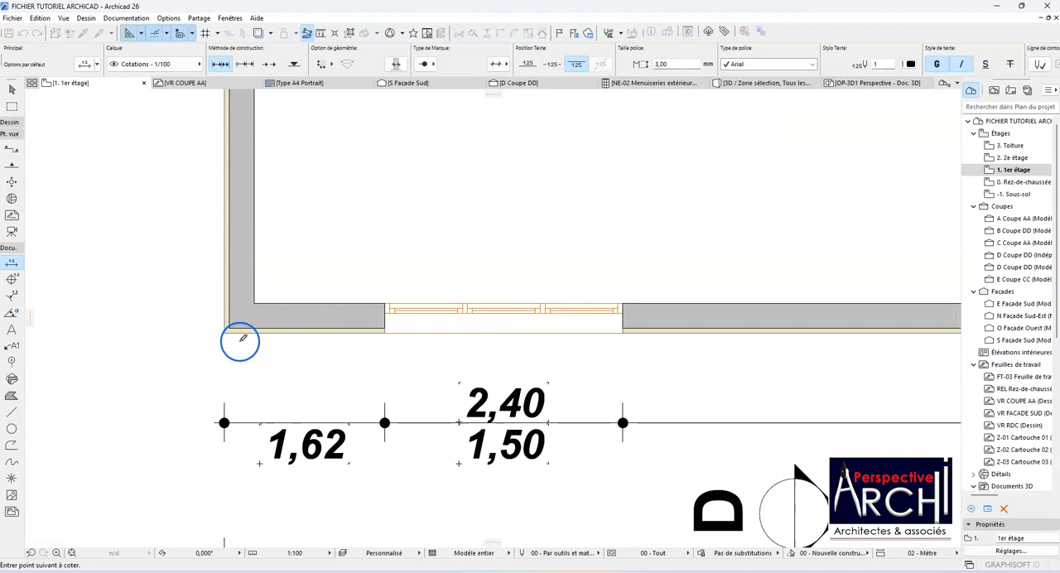
scroll(240, 341, "down", 3)
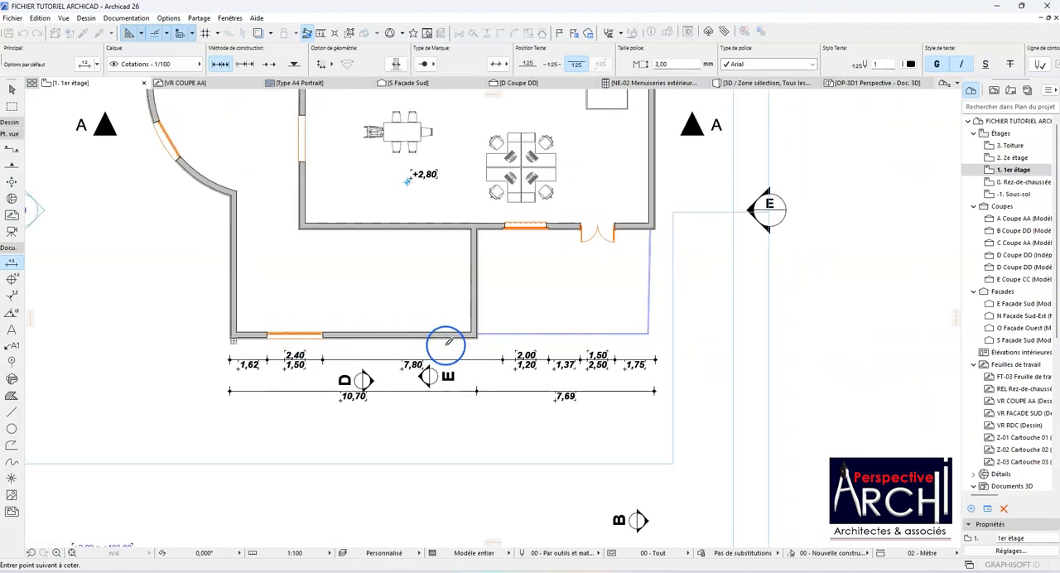
Step: Complete the third chain with the core corners of the dividing wall and the set-back wall's right end, placing it below the second chain
scroll(446, 341, "up", 4)
scroll(405, 342, "down", 5)
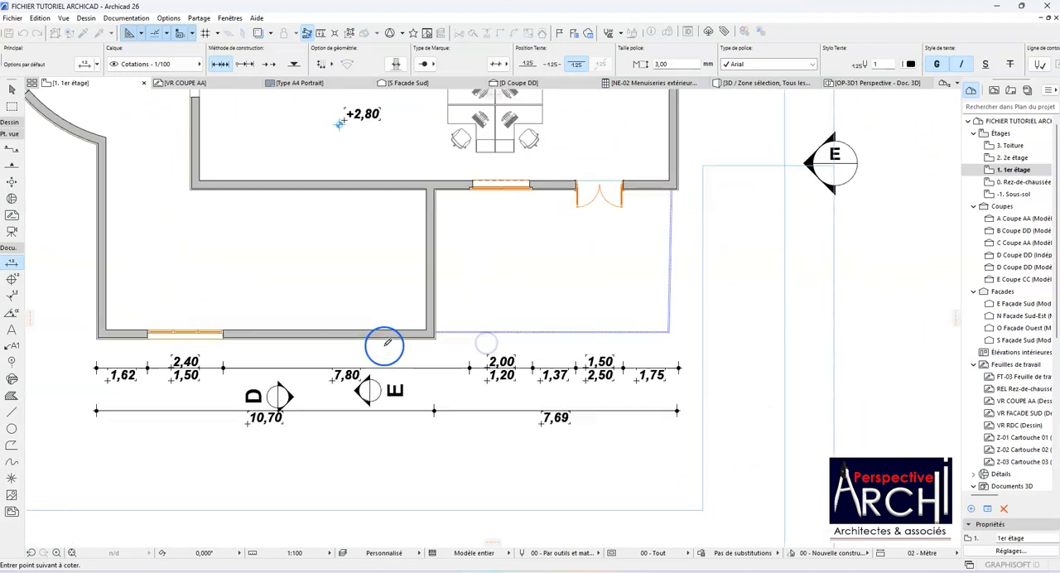
scroll(537, 272, "up", 6)
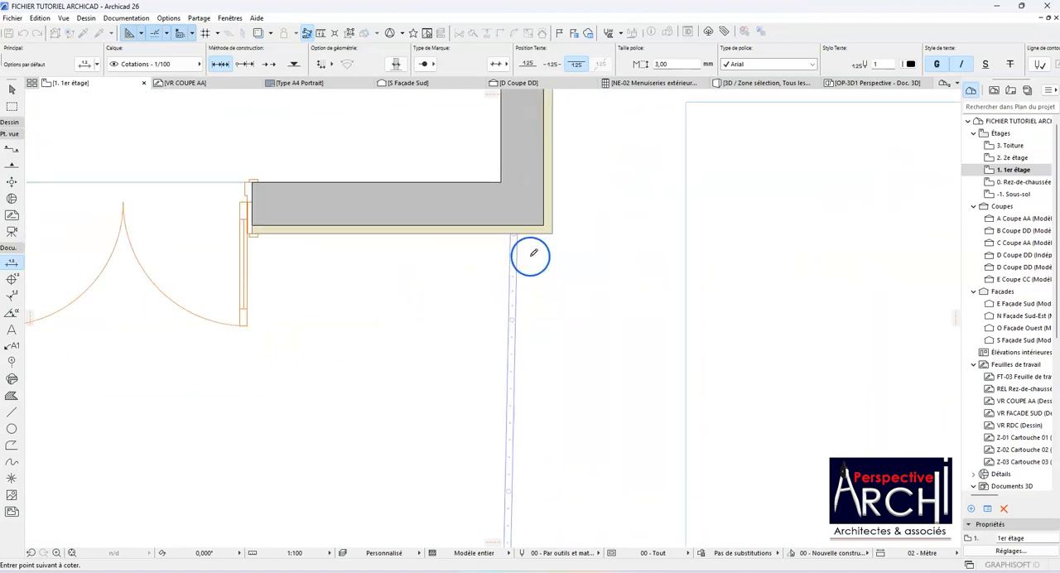
scroll(532, 251, "down", 8)
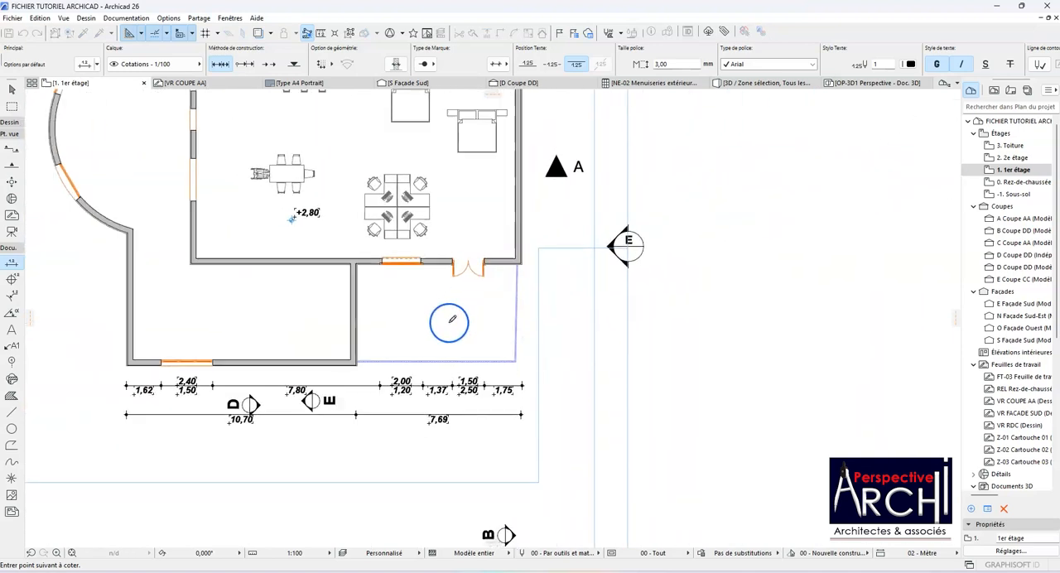
scroll(405, 369, "up", 4)
double_click(369, 385)
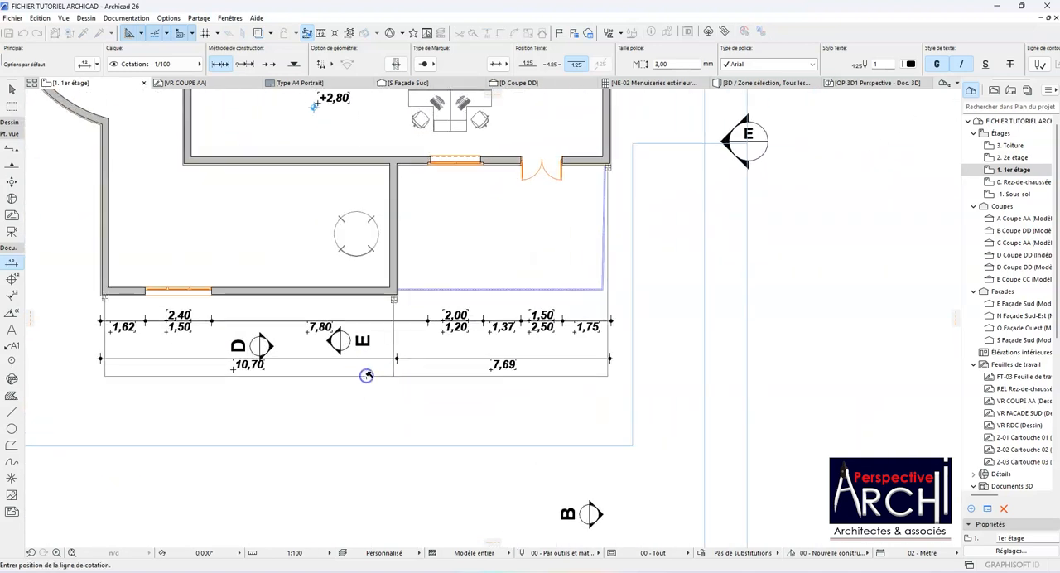
left_click(368, 385)
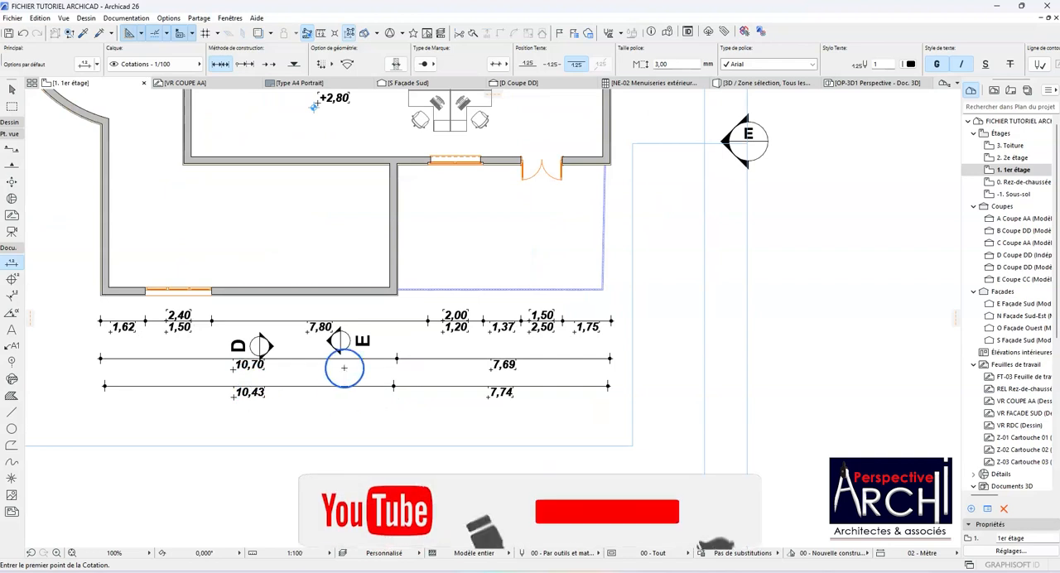
Step: Dimension the overall width between the building's lower left and right outer corners, placing this fourth chain below the third
scroll(449, 320, "down", 1)
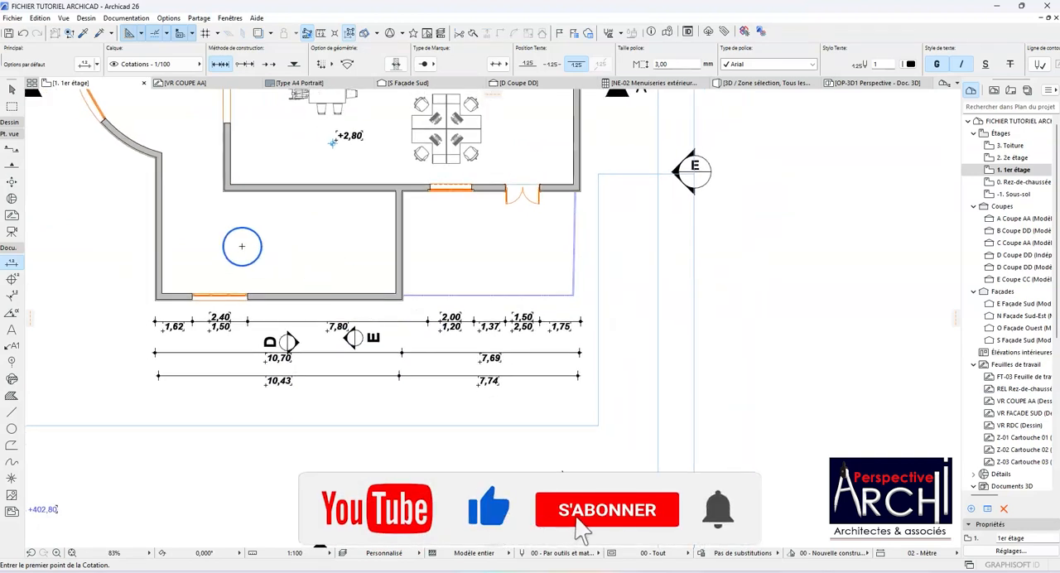
scroll(167, 305, "up", 3)
scroll(167, 305, "up", 3)
left_click(137, 275)
scroll(91, 276, "down", 2)
scroll(124, 275, "down", 2)
scroll(627, 134, "up", 5)
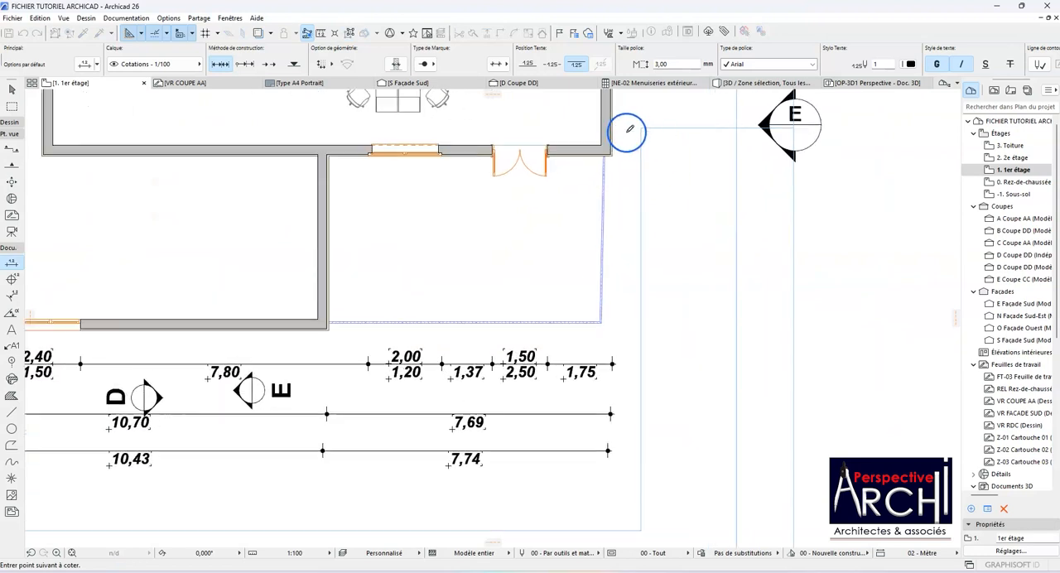
left_click(598, 171)
scroll(598, 171, "down", 5)
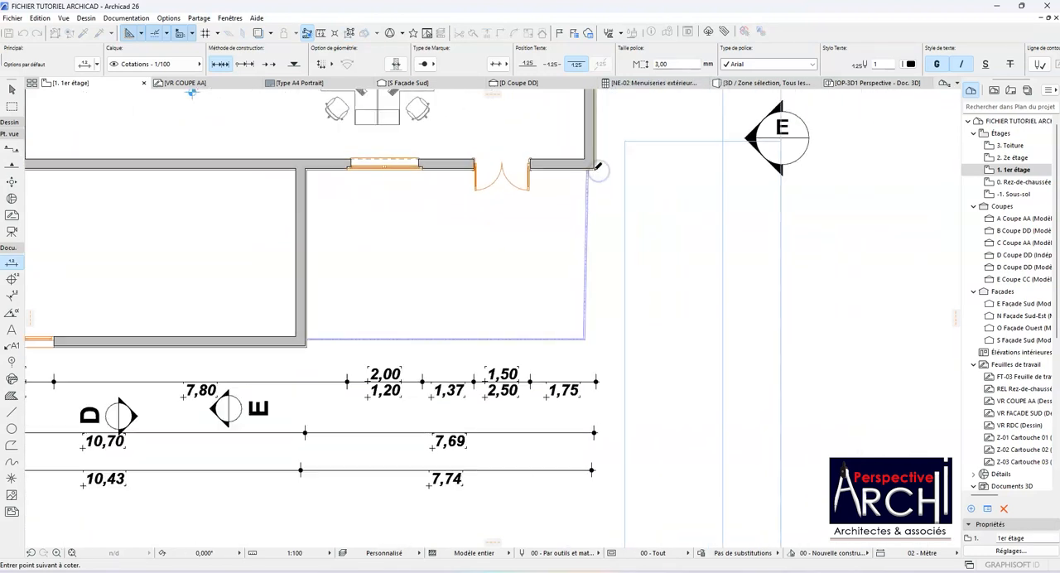
scroll(543, 235, "up", 4)
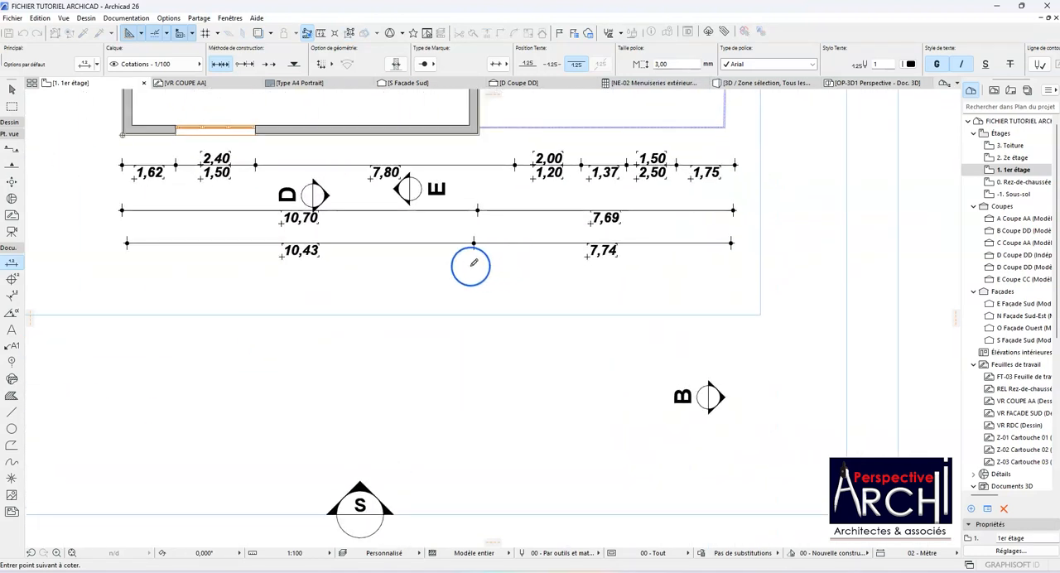
left_click(469, 275)
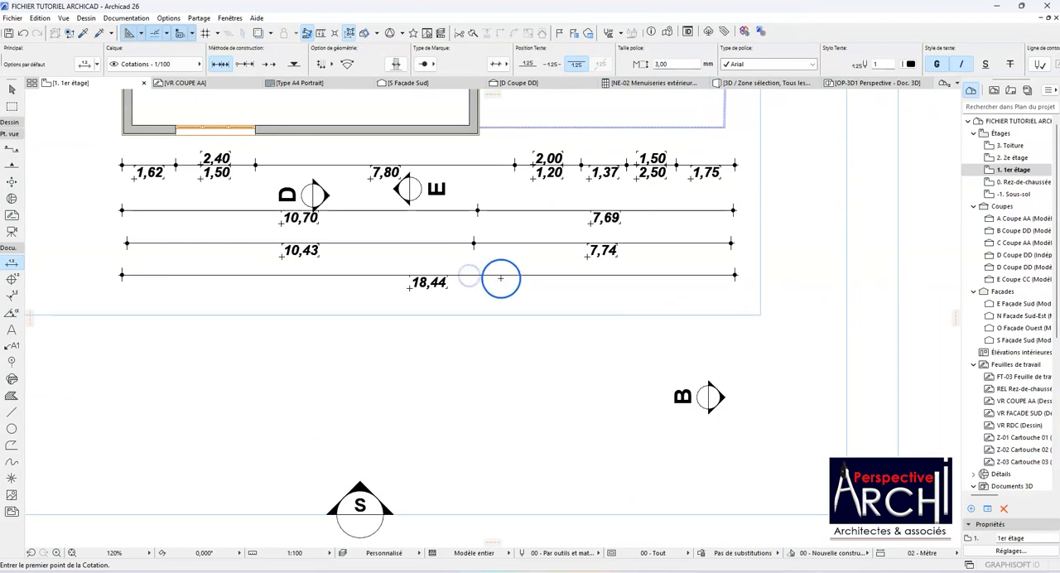
Step: Dimension the lower, middle and upper horizontal walls and the rooms between them with one vertical chain running through the plan's interior
scroll(428, 278, "up", 4)
scroll(432, 274, "down", 7)
scroll(413, 226, "up", 5)
scroll(411, 224, "down", 7)
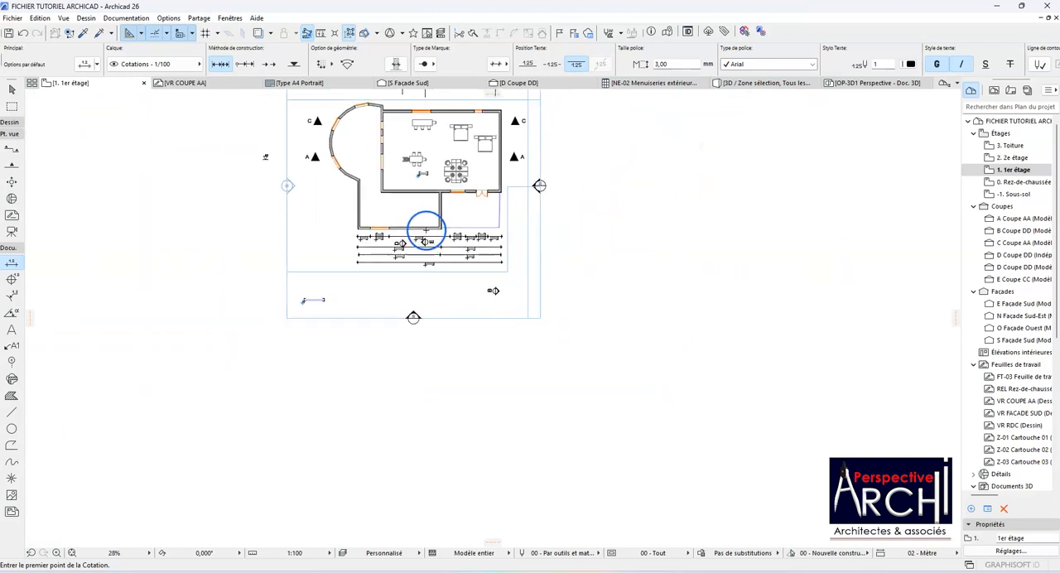
scroll(425, 199, "up", 5)
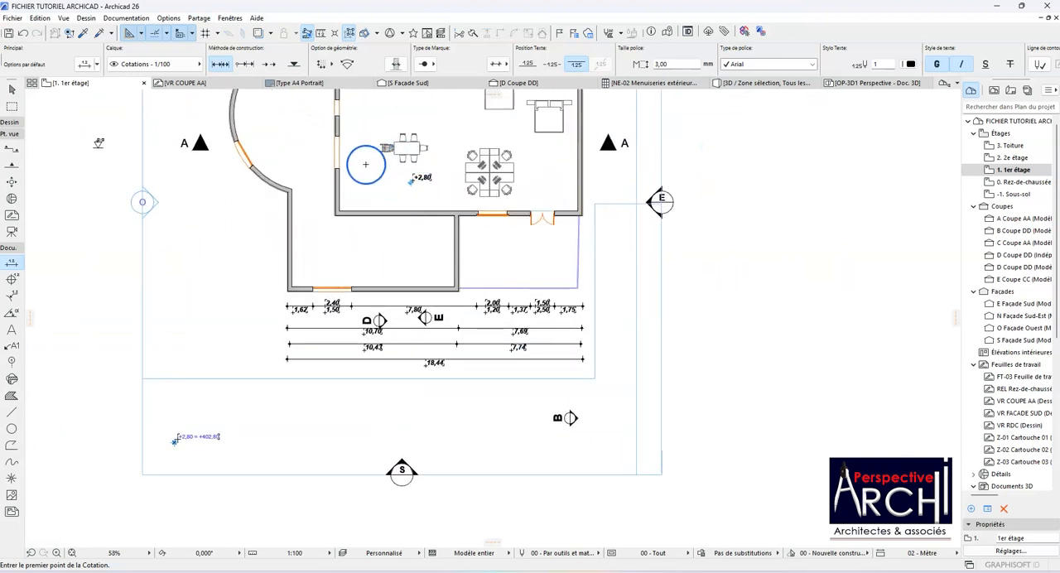
scroll(342, 222, "down", 2)
scroll(367, 237, "up", 4)
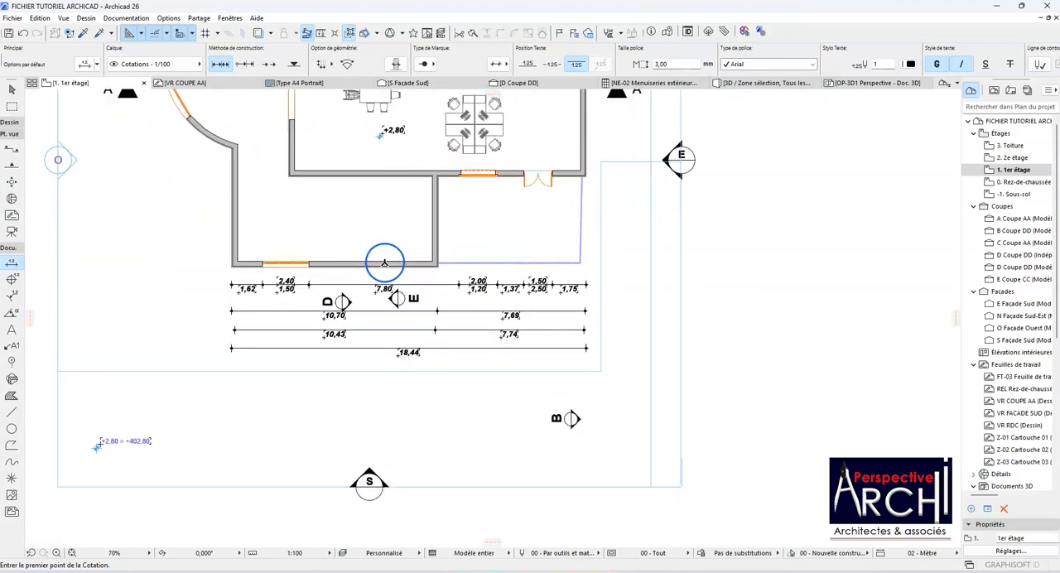
scroll(383, 264, "up", 4)
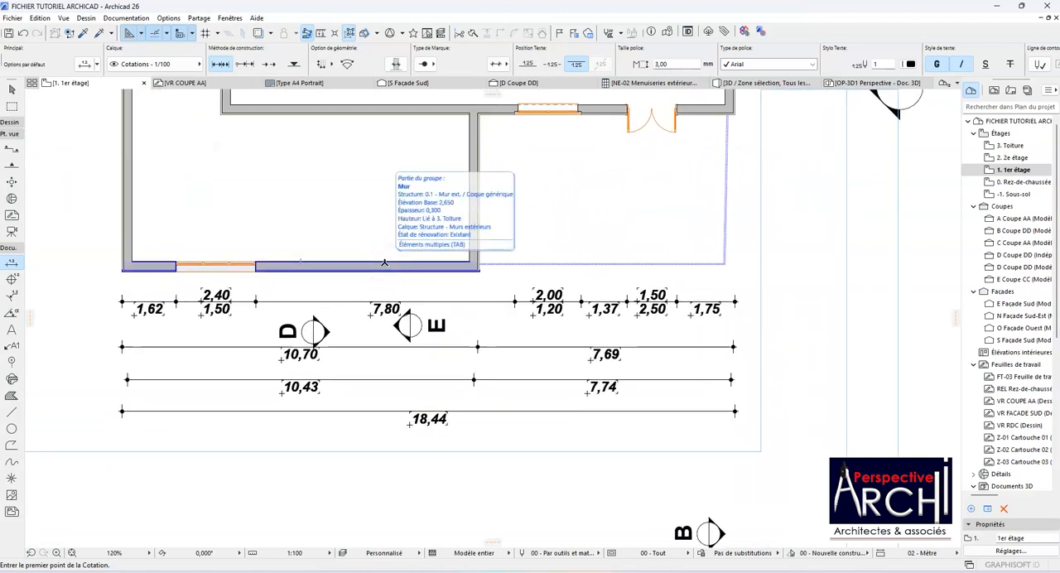
left_click(384, 263)
scroll(374, 241, "down", 4)
scroll(382, 198, "up", 3)
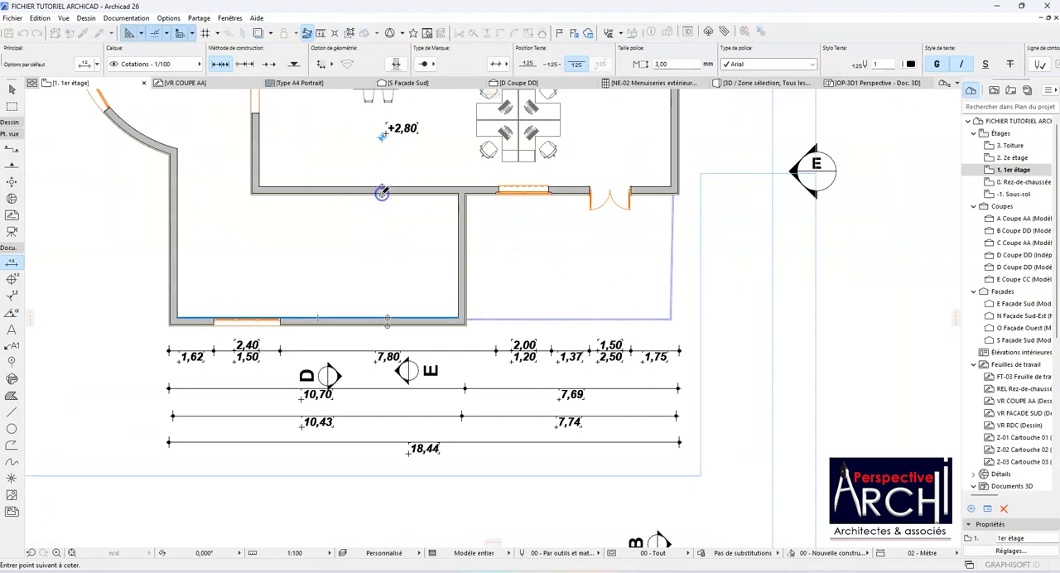
scroll(382, 192, "down", 4)
scroll(372, 133, "up", 3)
left_click(324, 223)
double_click(342, 225)
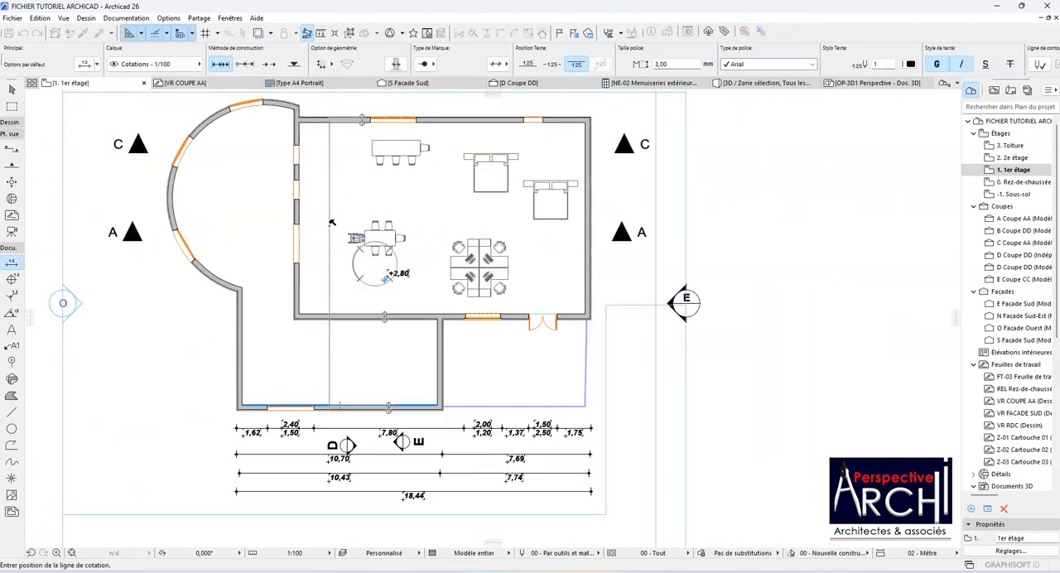
left_click(330, 227)
Step: With the cumulative method, dimension the upper wall from its right outer corner through both windows' edges to its left end, placing the chain above the wall
scroll(295, 244, "up", 3)
scroll(343, 168, "down", 5)
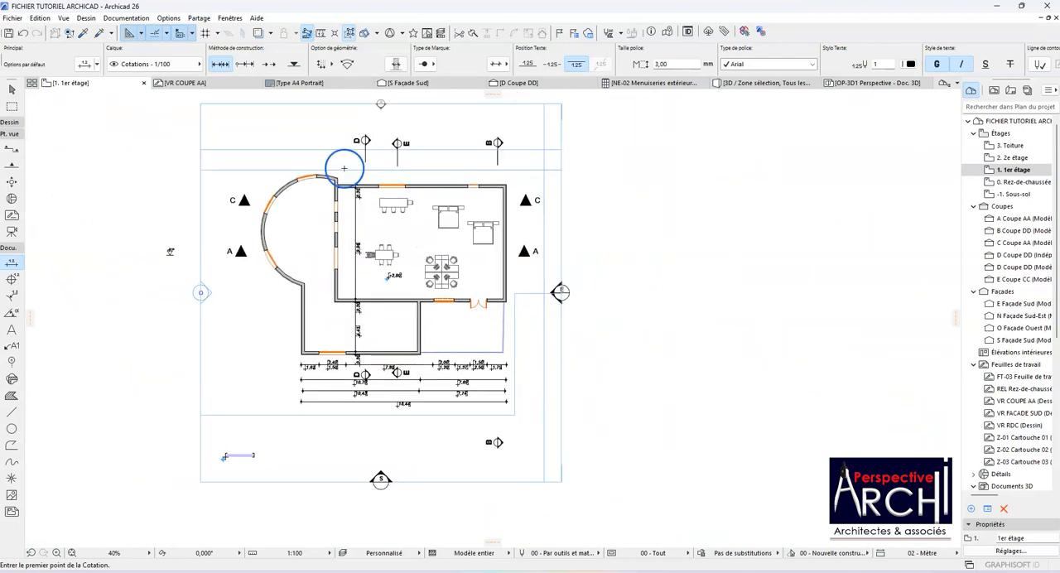
left_click(246, 65)
scroll(504, 179, "up", 5)
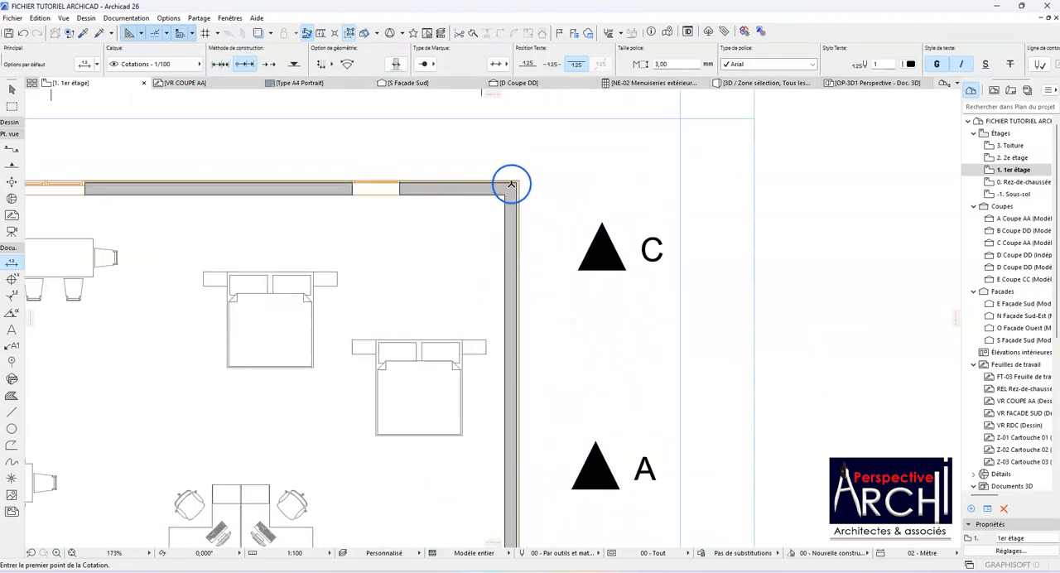
left_click(514, 181)
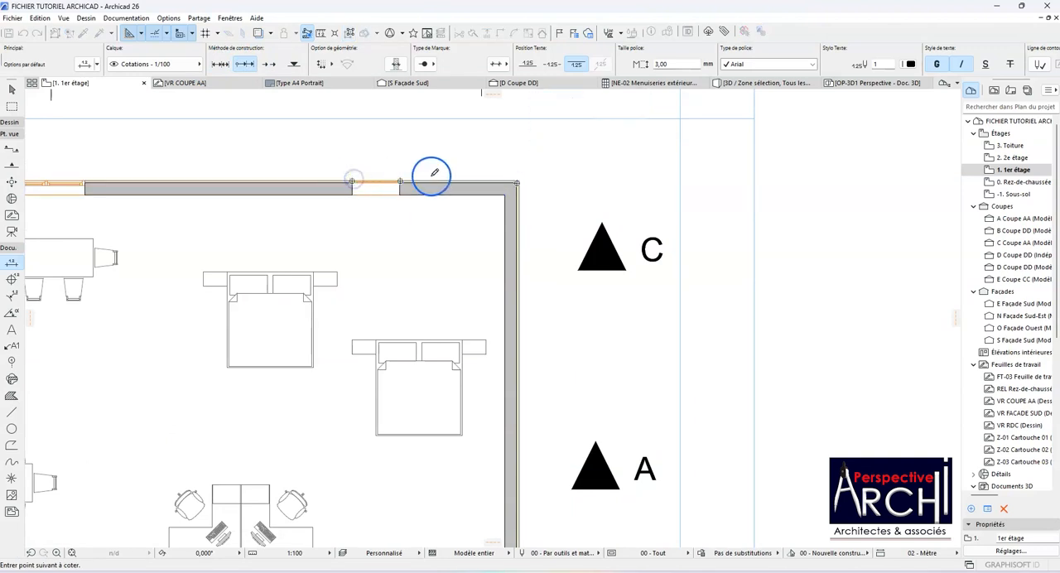
scroll(356, 180, "down", 3)
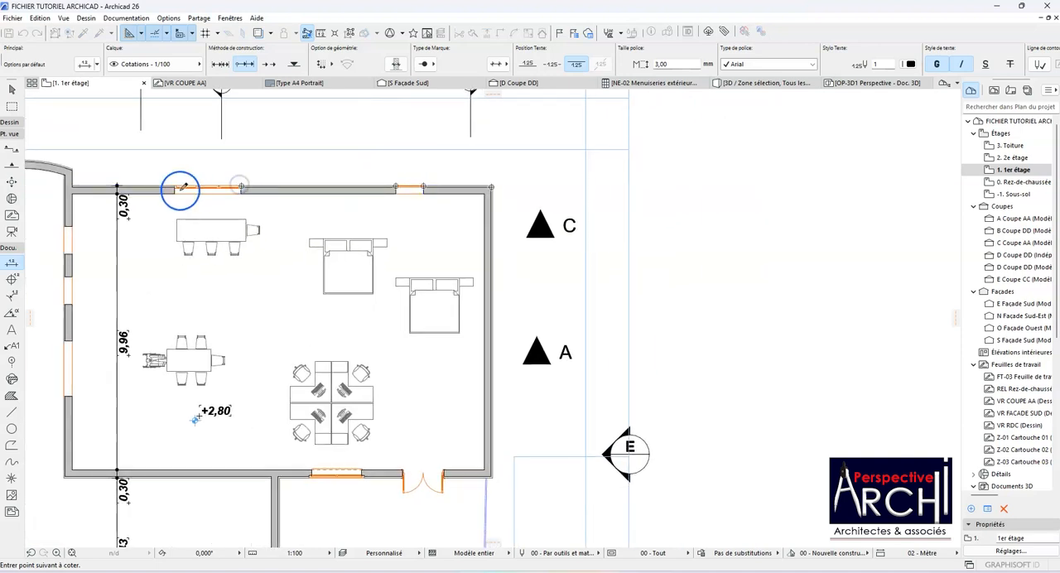
double_click(70, 180)
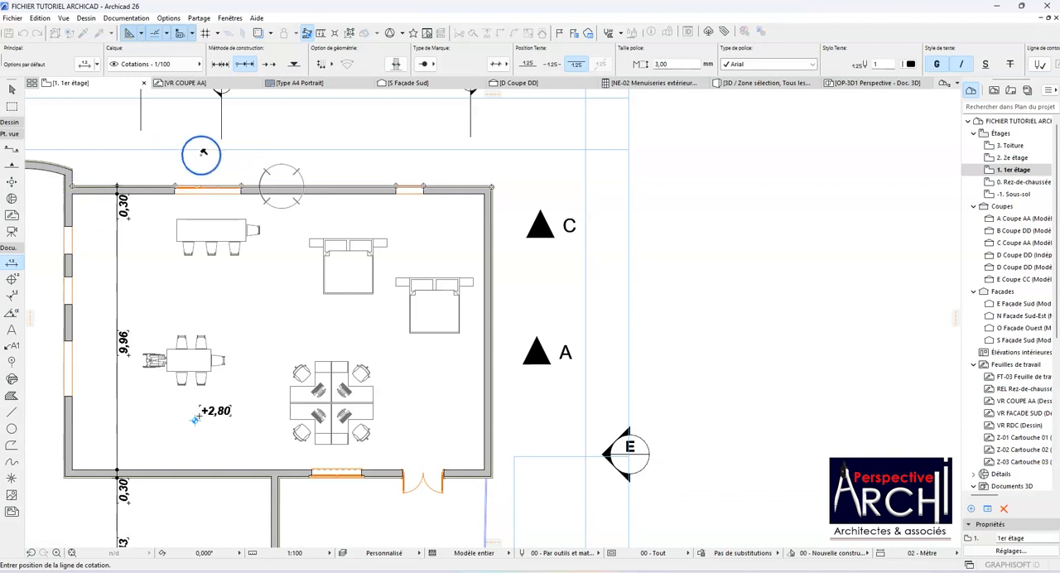
left_click(258, 145)
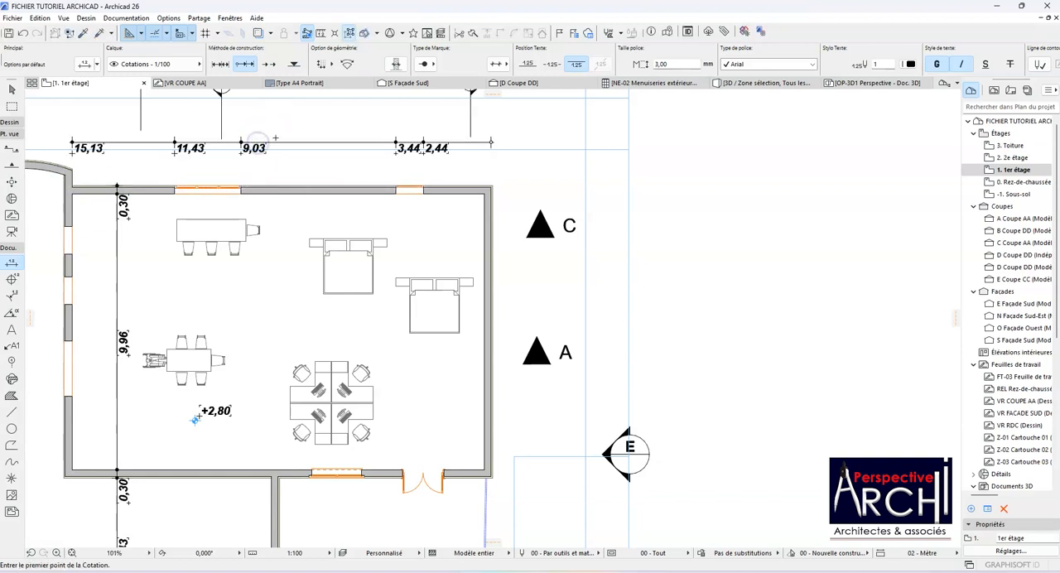
Step: Return to the linear chain method and start a chain at the upper wall's right outer corner and both edges of the small window
scroll(281, 147, "up", 1)
scroll(337, 175, "down", 2)
scroll(428, 154, "up", 3)
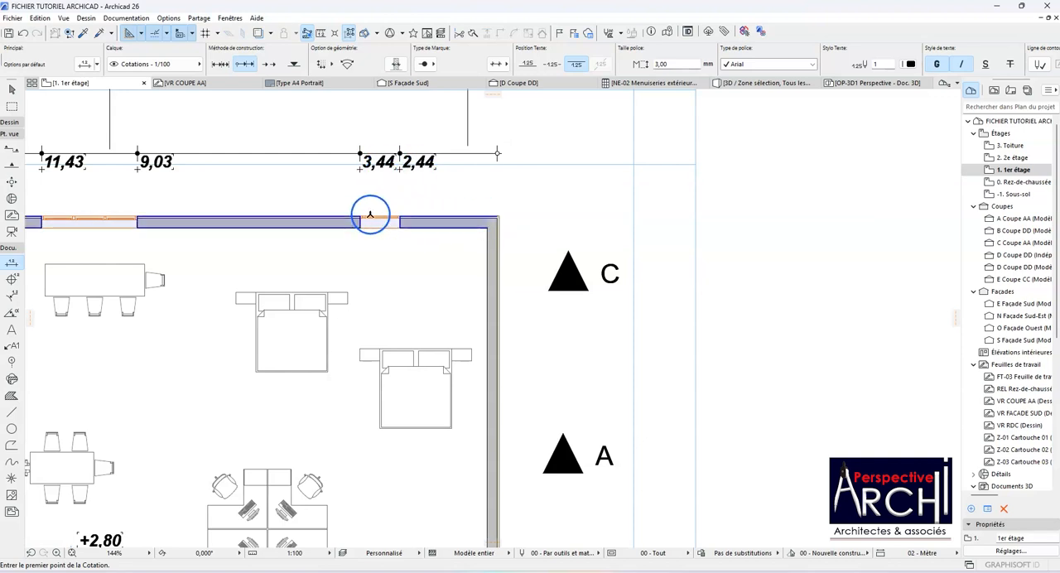
scroll(404, 216, "down", 3)
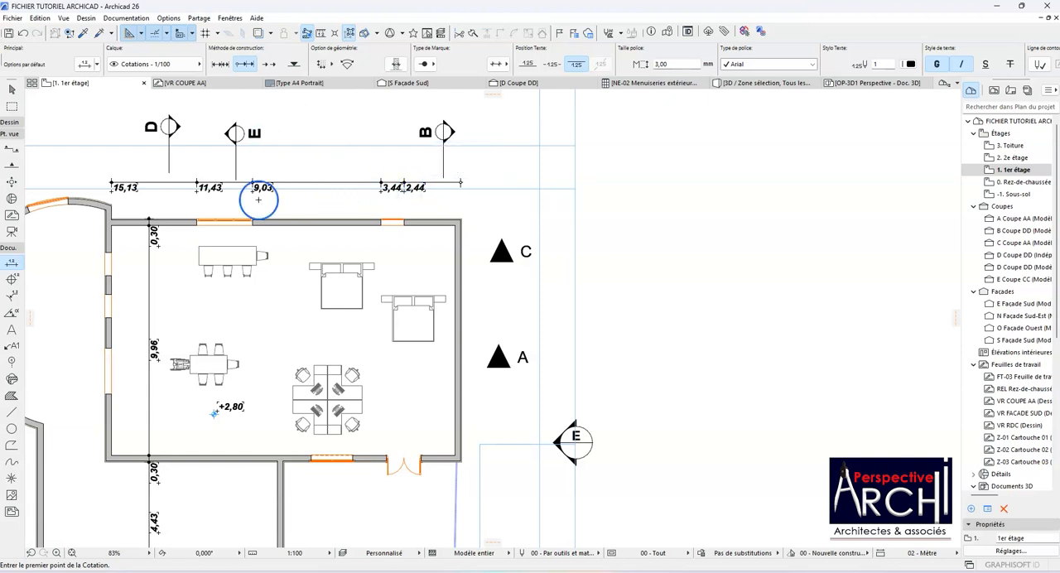
scroll(258, 198, "down", 3)
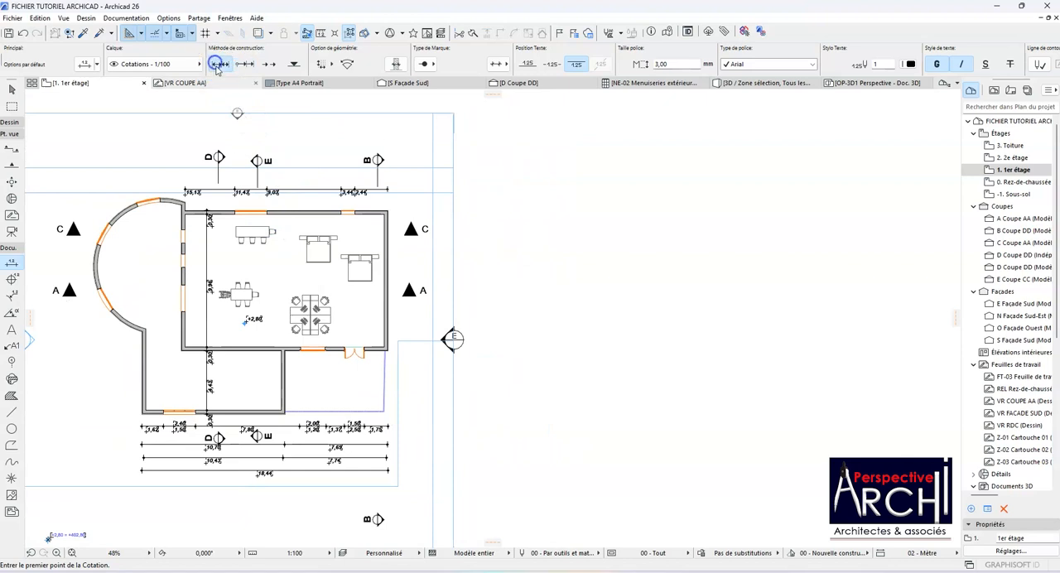
scroll(398, 206, "up", 6)
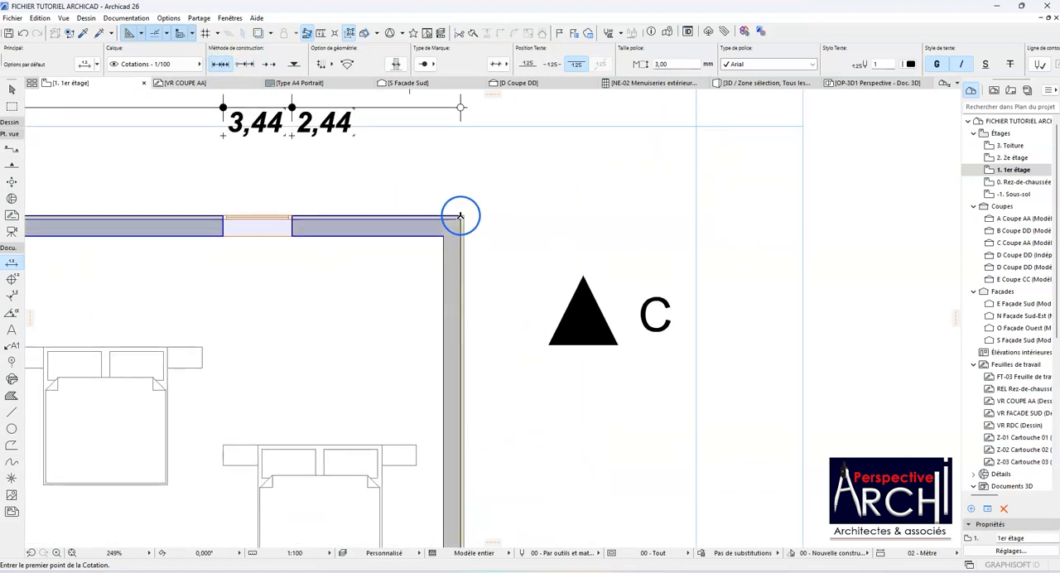
left_click(464, 215)
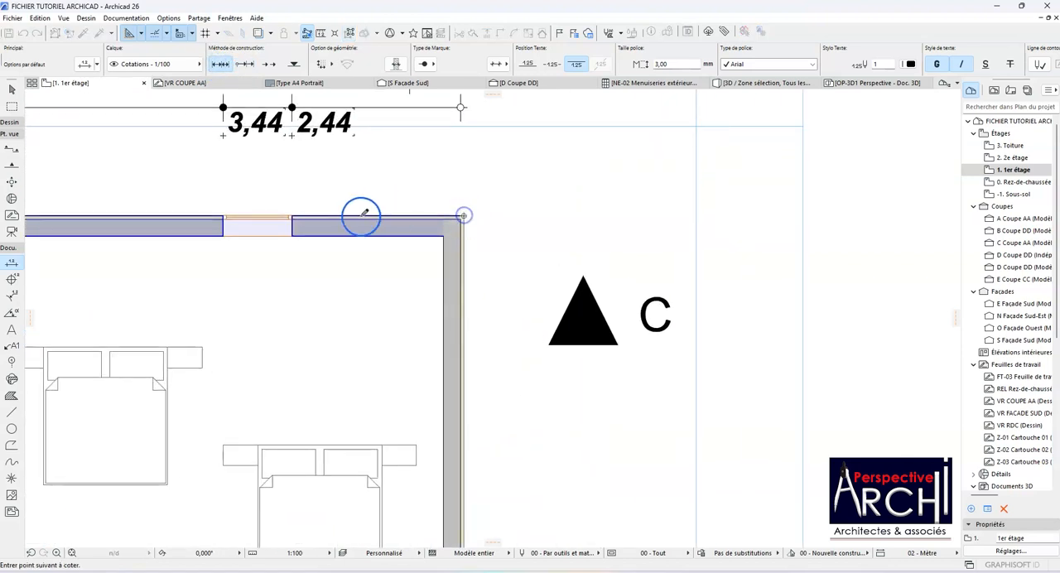
left_click(292, 215)
left_click(223, 217)
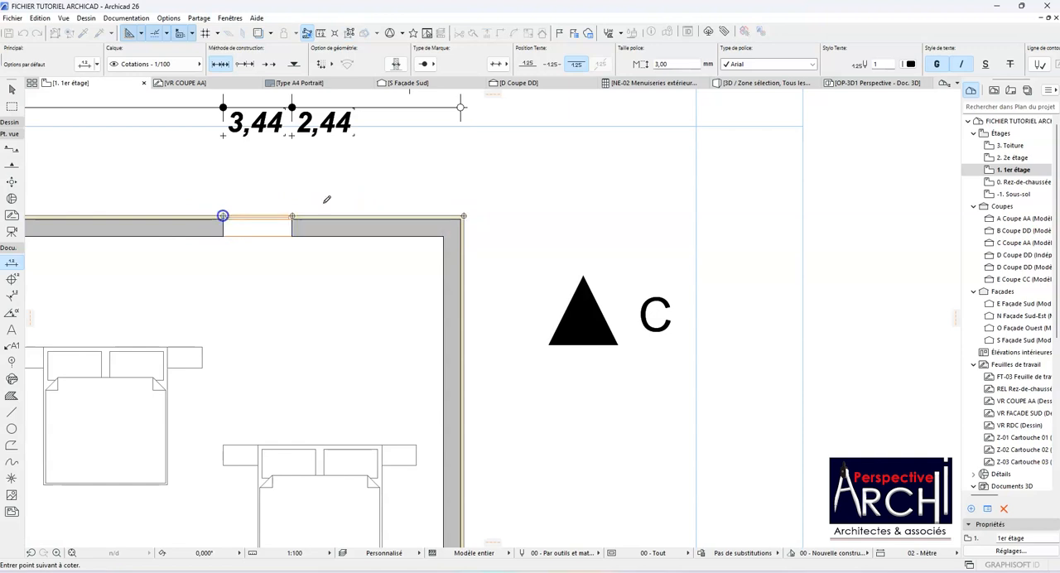
Step: Continue the chain through the larger window's edges to the upper wall's left end, placing it above the cumulative chain
scroll(552, 243, "down", 2)
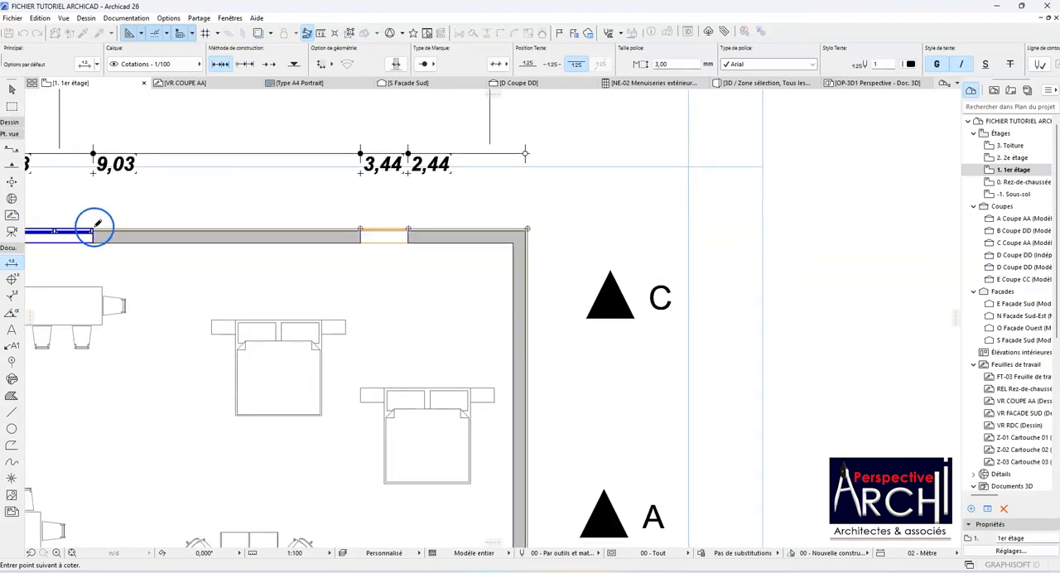
scroll(248, 254, "down", 3)
scroll(147, 237, "up", 3)
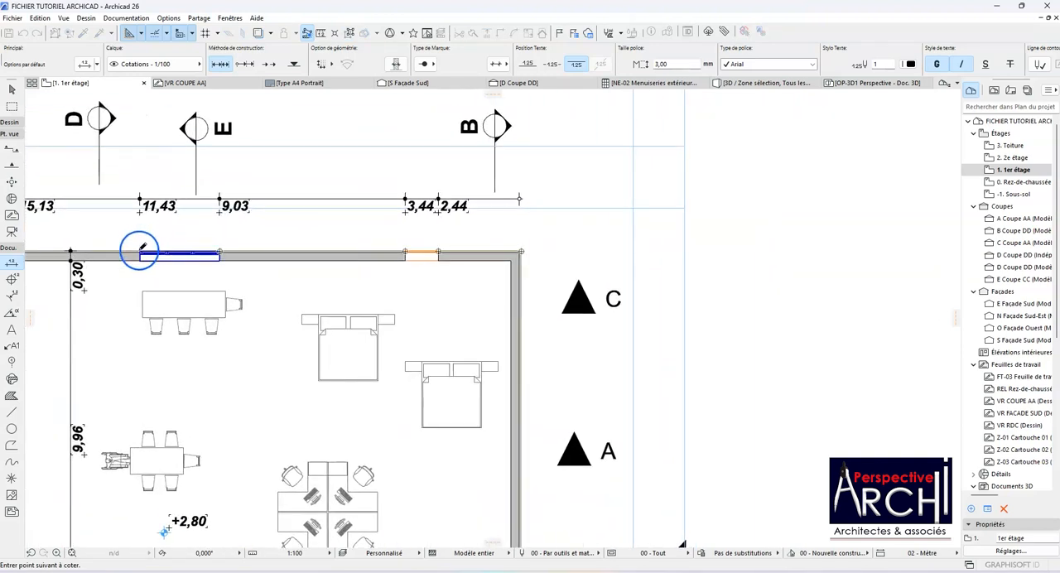
scroll(268, 240, "down", 2)
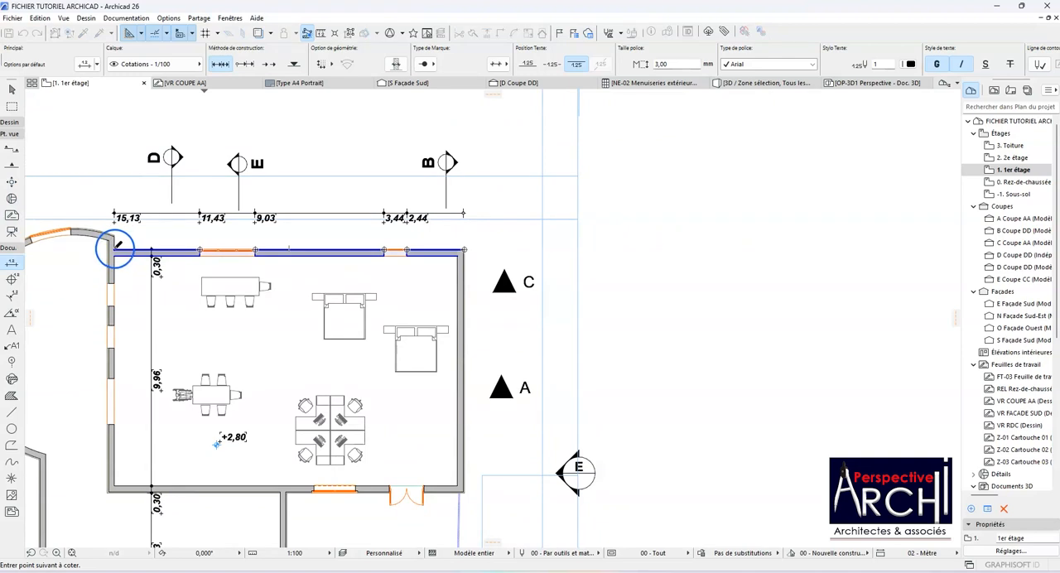
double_click(116, 246)
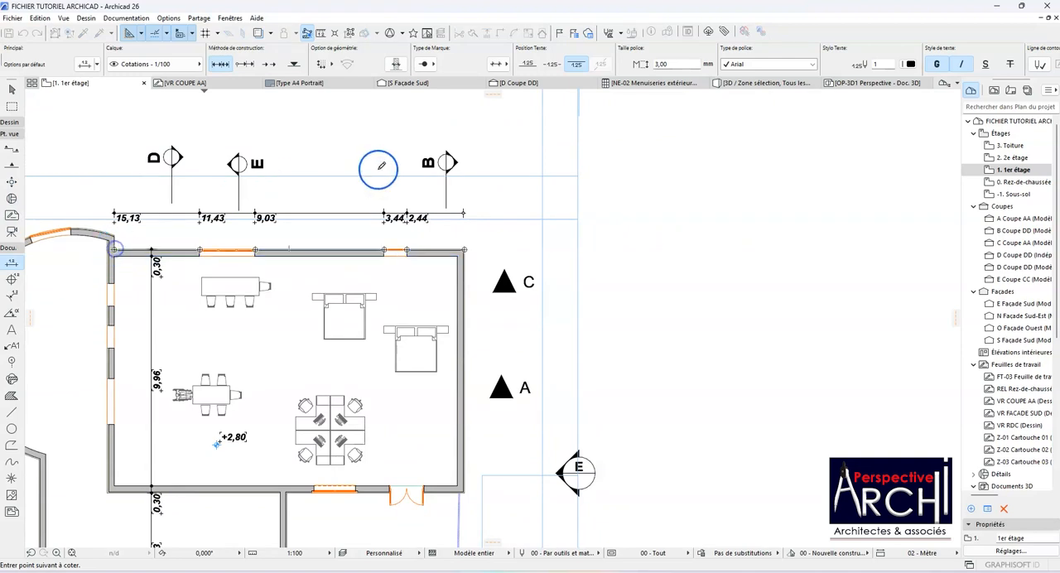
left_click(300, 196)
Step: Compare the segment values of the linear chain with the cumulative values below it along the upper wall
scroll(294, 199, "up", 2)
scroll(464, 199, "down", 2)
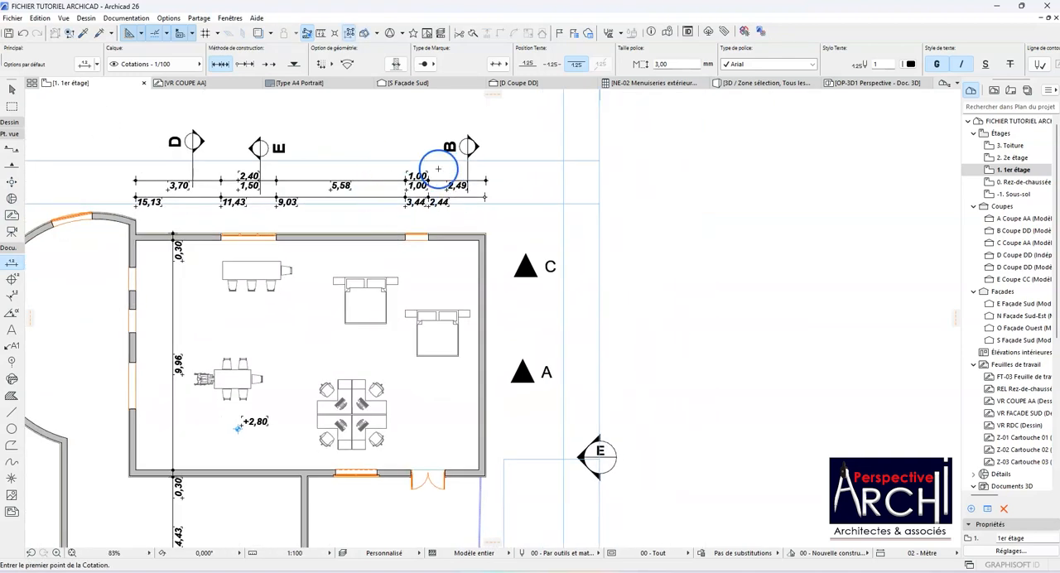
scroll(439, 207, "up", 2)
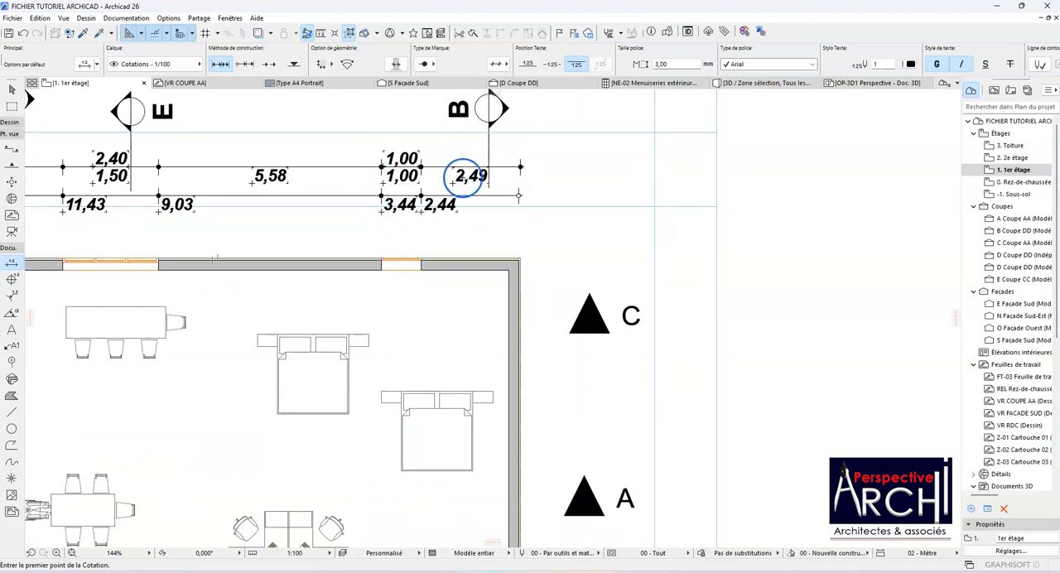
scroll(507, 233, "down", 1)
scroll(456, 231, "down", 1)
scroll(199, 204, "up", 2)
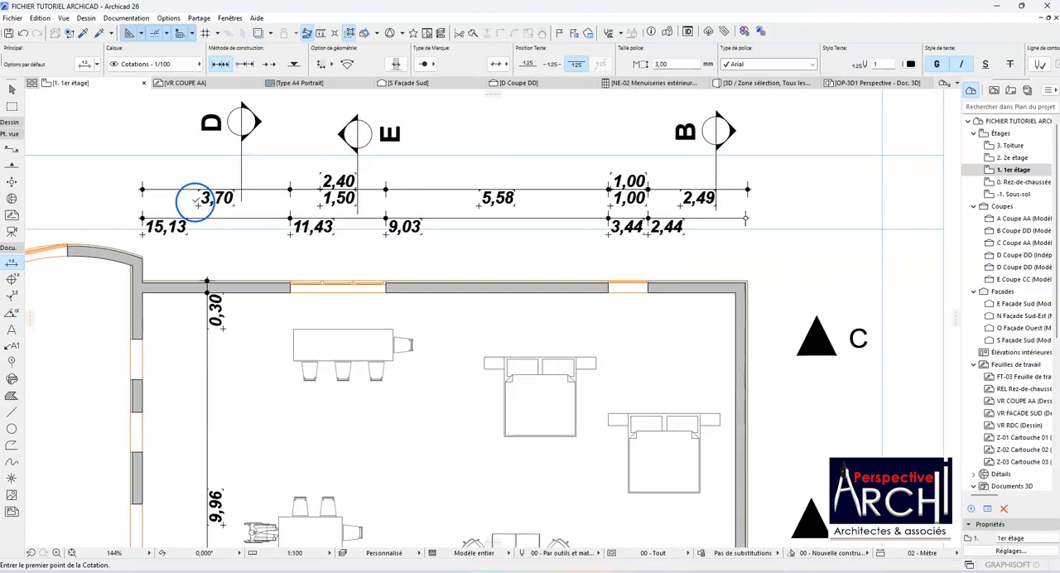
Step: Examine how the linear segment lengths add up to the cumulative values, from the upper wall's right corner towards the larger window
scroll(767, 230, "up", 5)
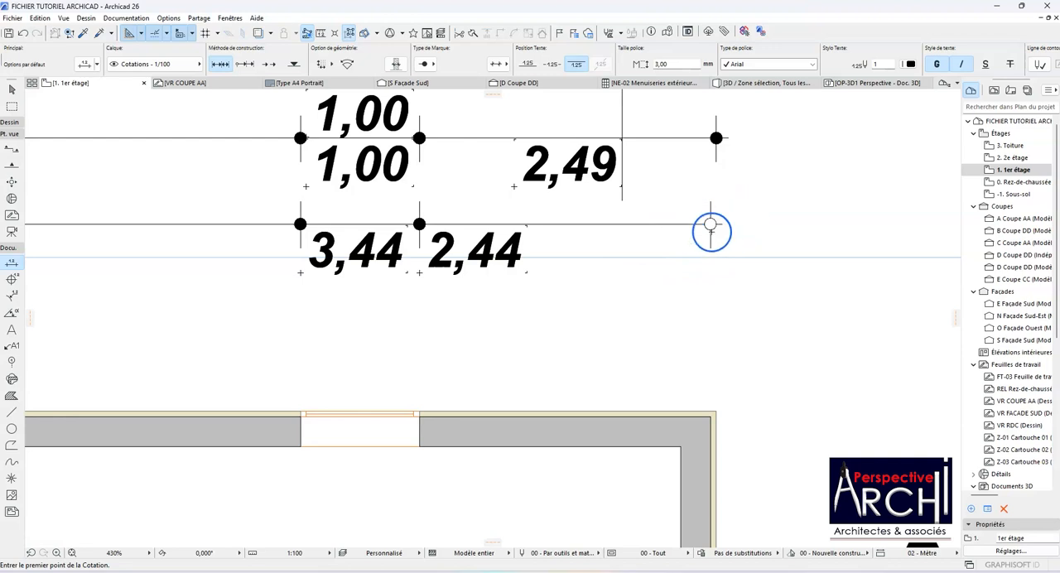
scroll(712, 228, "down", 3)
scroll(573, 227, "up", 2)
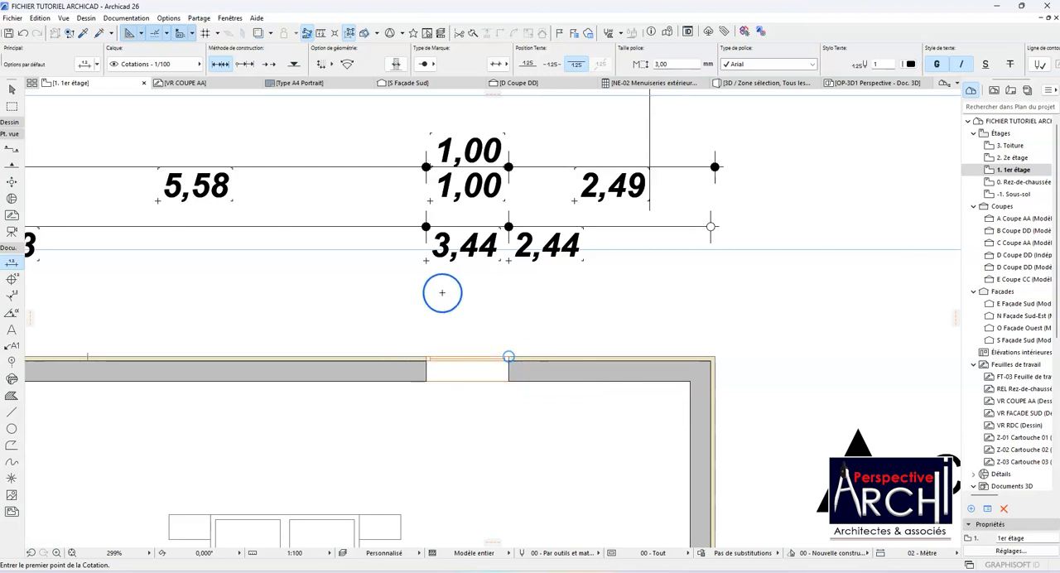
scroll(559, 236, "down", 2)
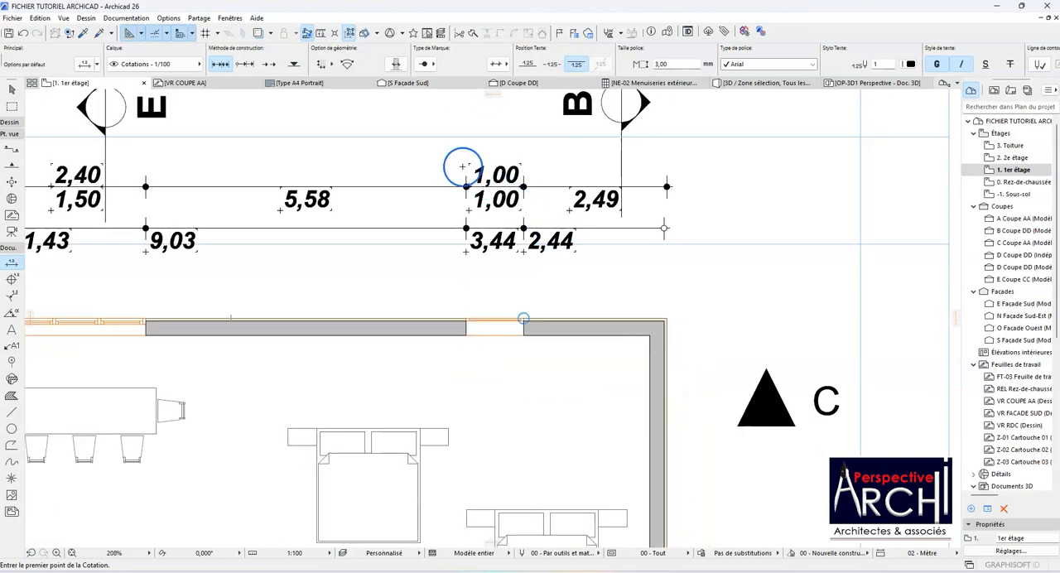
scroll(487, 239, "down", 2)
scroll(398, 206, "up", 4)
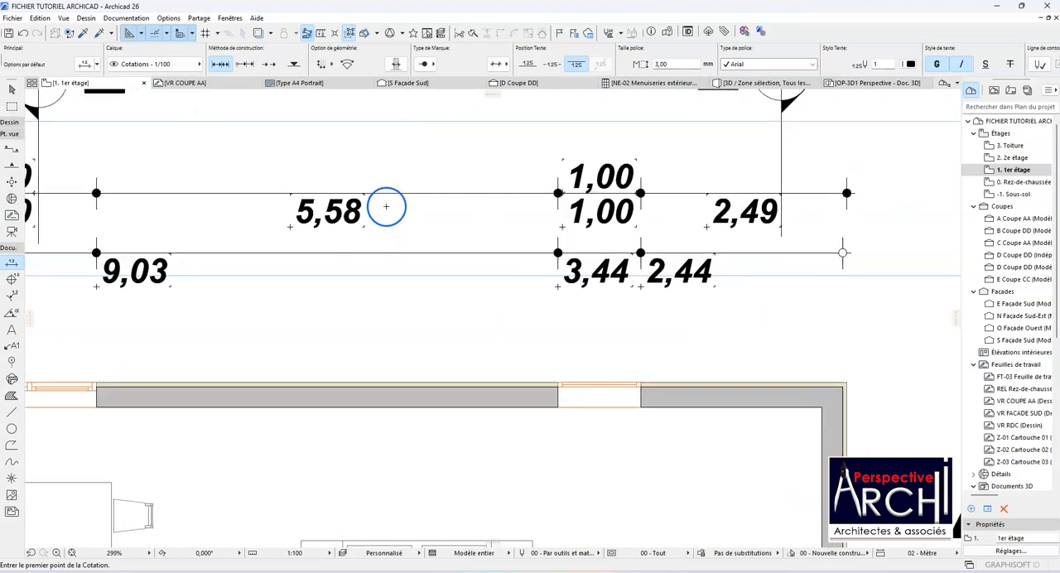
scroll(390, 207, "down", 3)
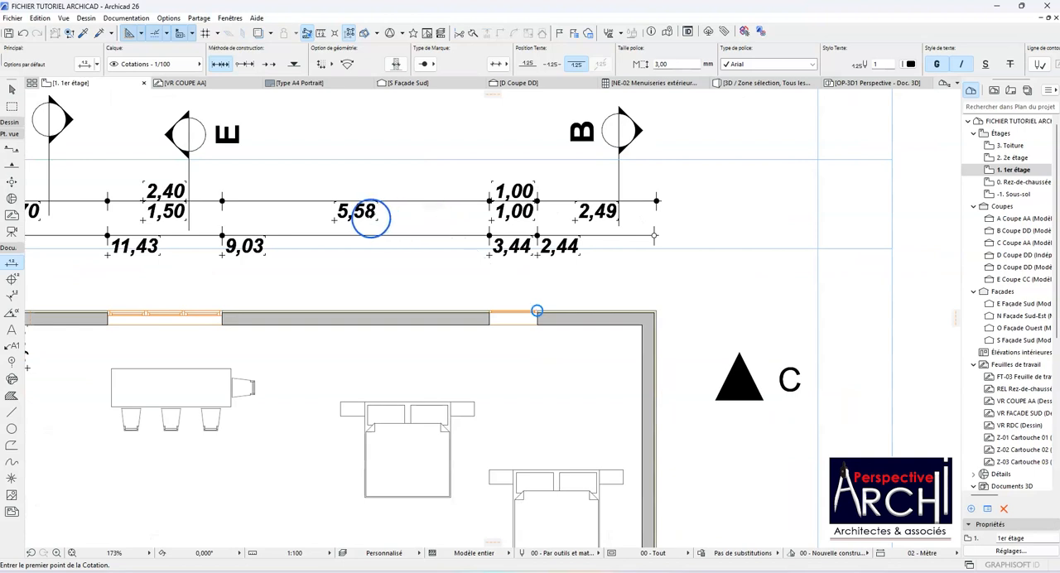
scroll(255, 233, "up", 2)
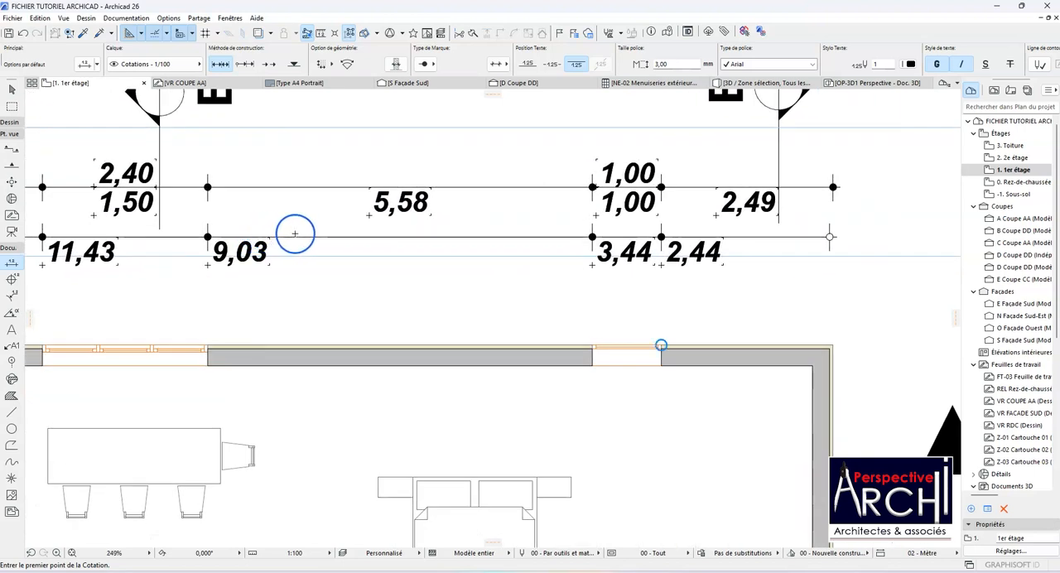
scroll(297, 235, "down", 2)
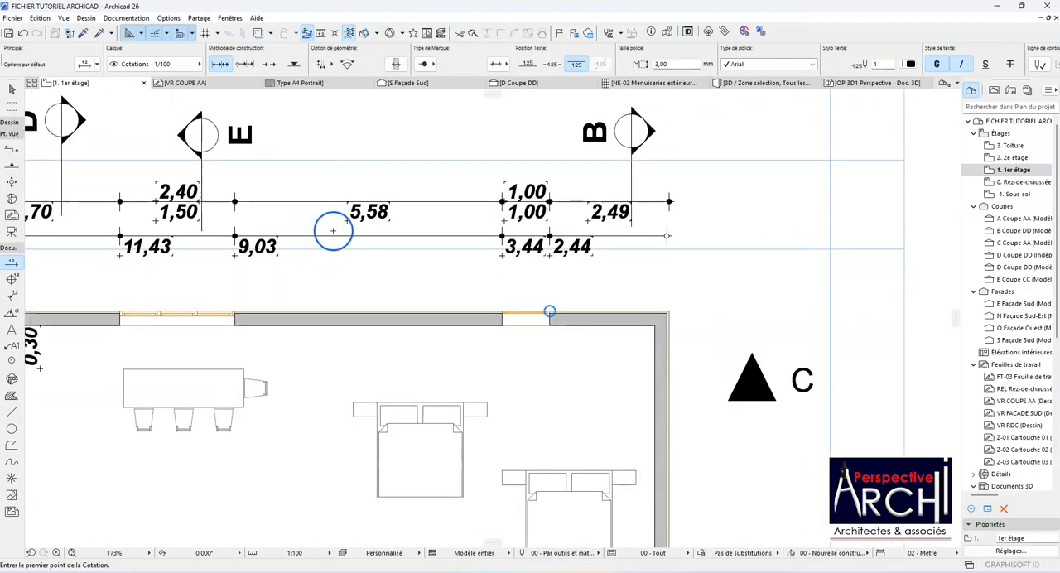
scroll(333, 231, "down", 2)
scroll(260, 239, "up", 2)
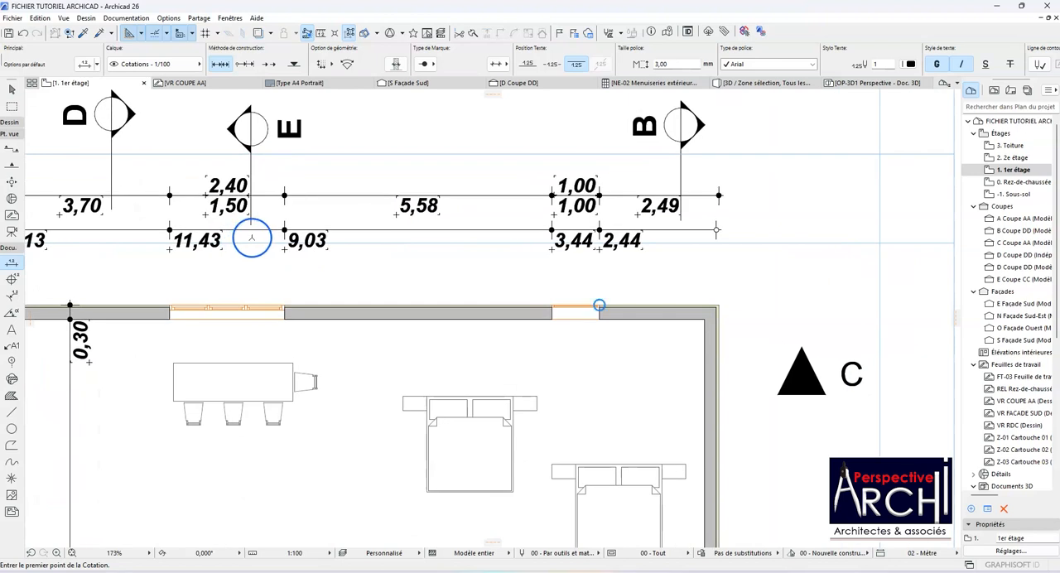
scroll(254, 233, "up", 1)
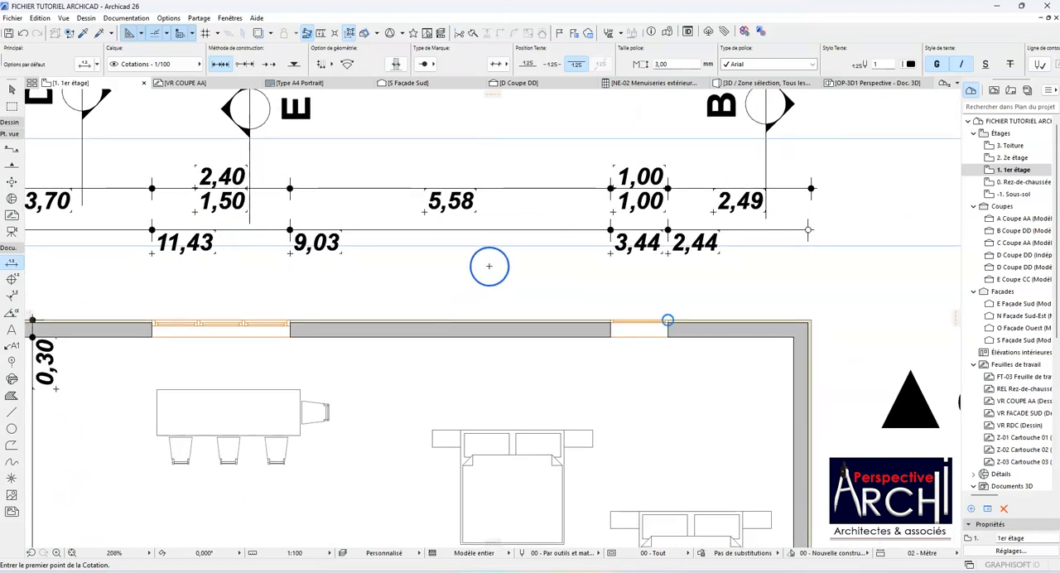
scroll(465, 278, "down", 4)
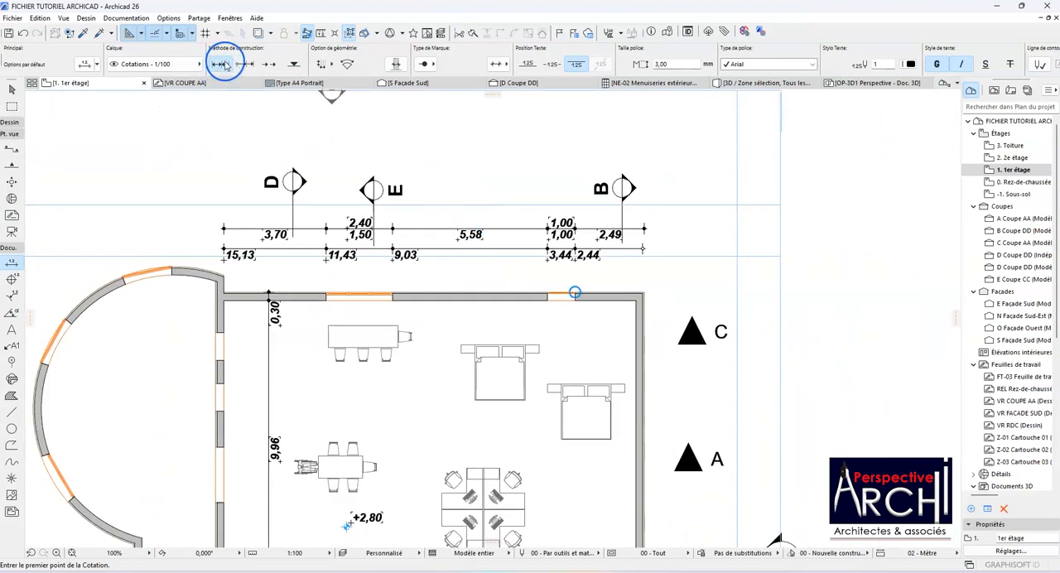
Step: With the baseline method, dimension vertically from the upper wall to the lower wall, placing the chain beside the second bed
left_click(267, 64)
scroll(304, 132, "down", 2)
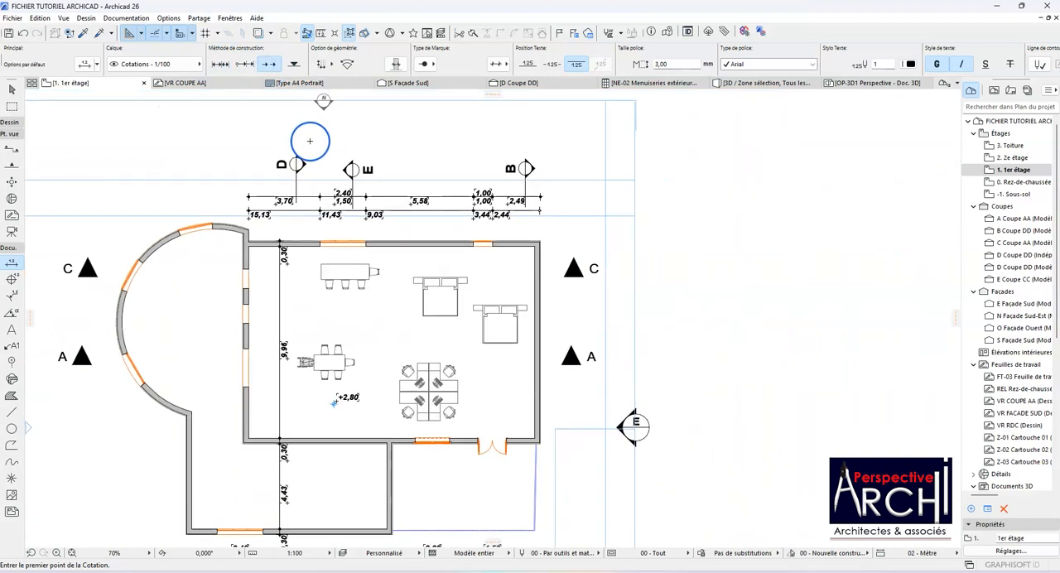
scroll(540, 267, "up", 2)
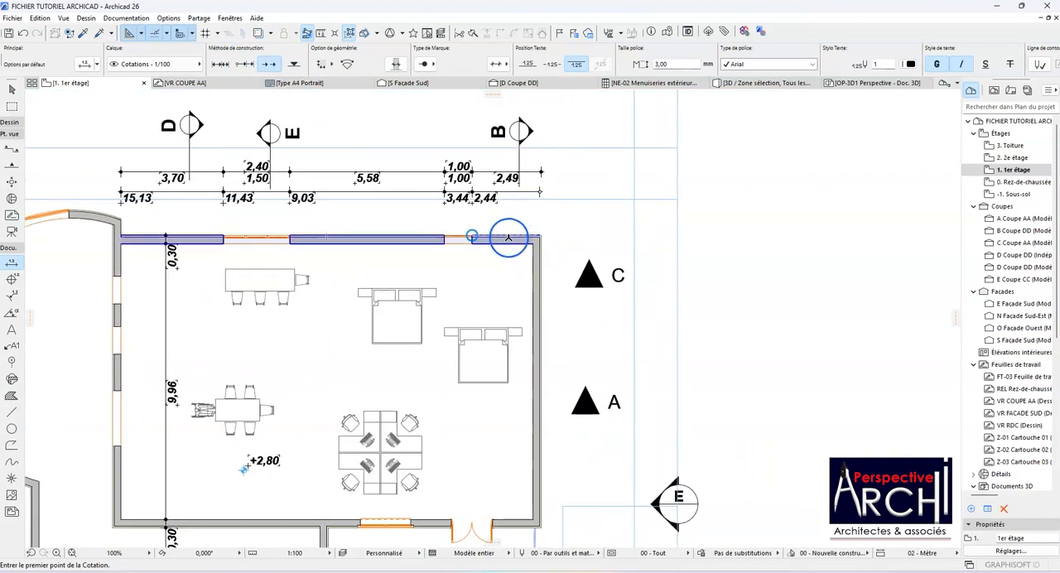
left_click(508, 238)
scroll(508, 237, "down", 4)
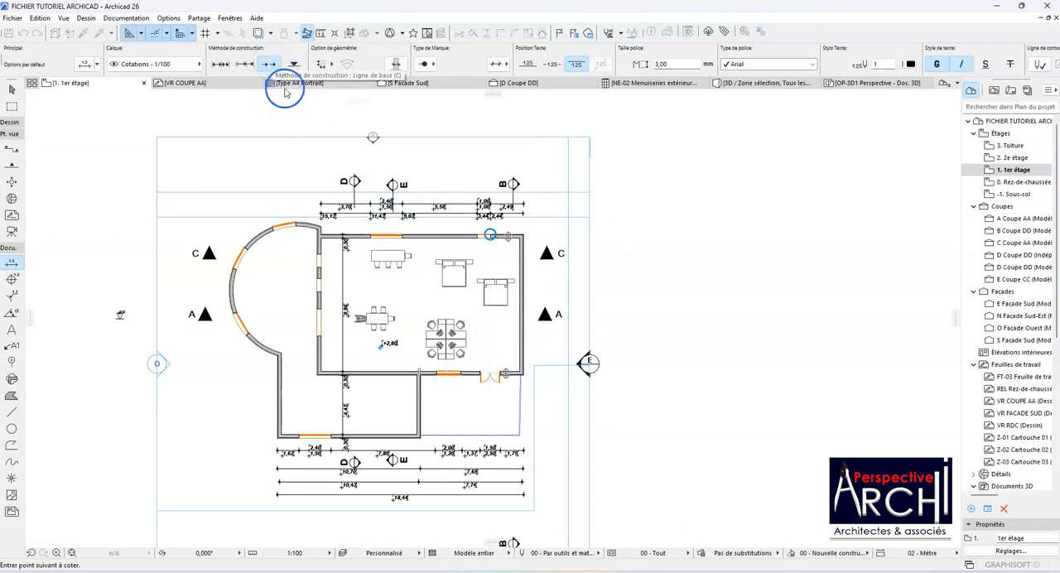
scroll(496, 308, "up", 3)
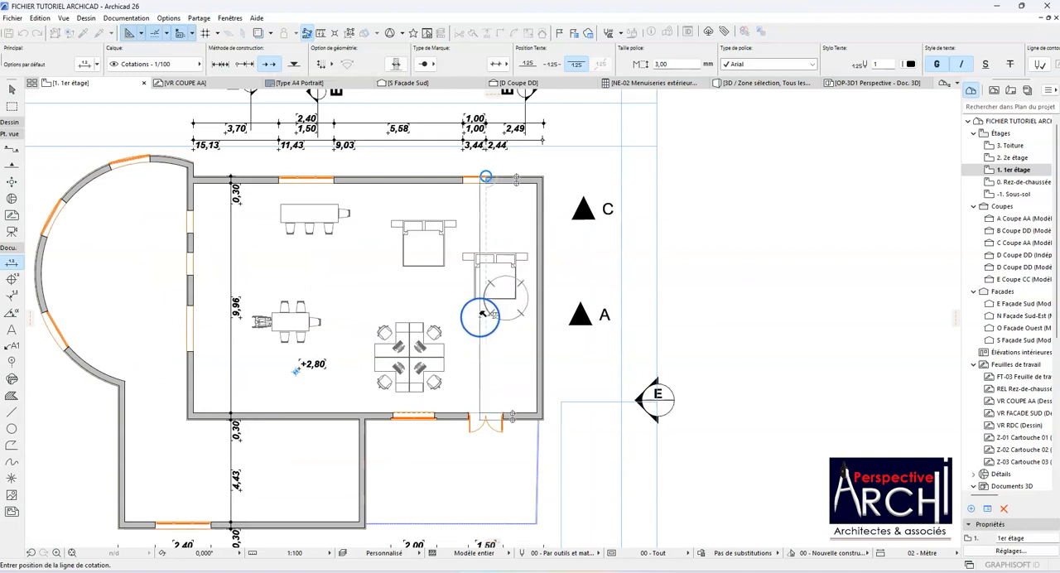
left_click(468, 311)
Step: Examine the baseline dimension values between the large room's upper and lower walls
scroll(468, 311, "up", 4)
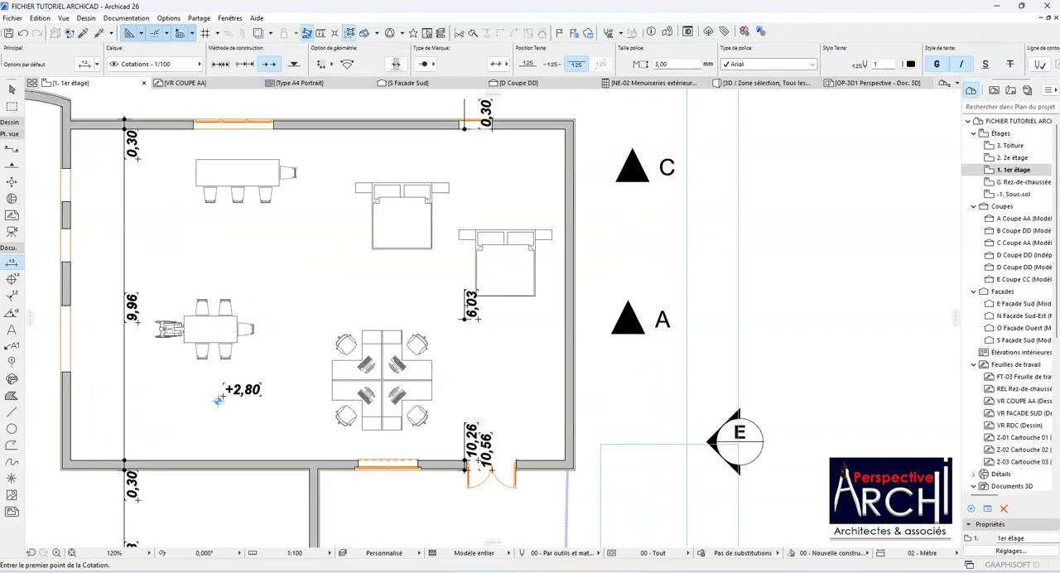
scroll(451, 279, "down", 1)
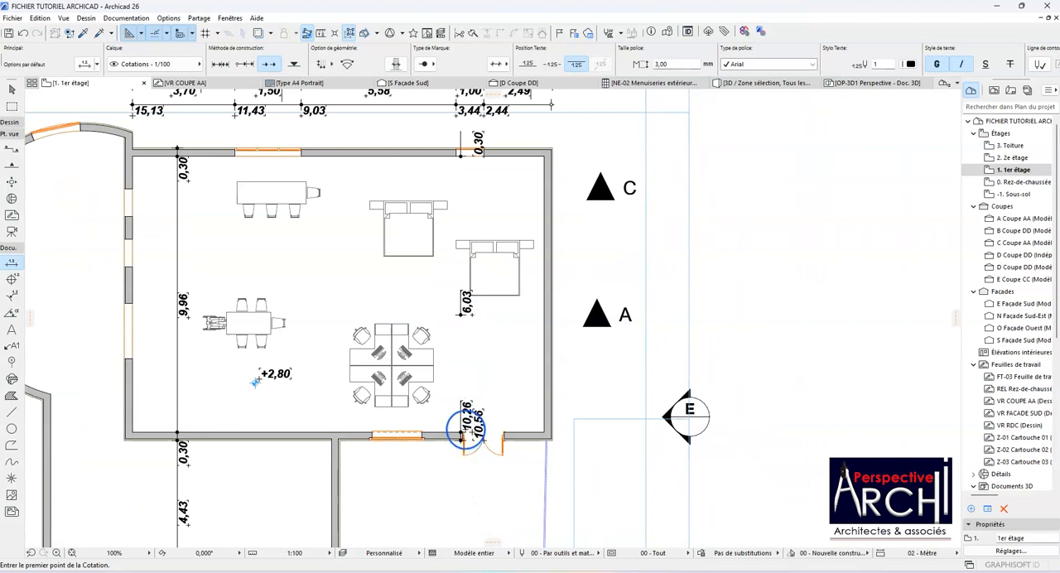
scroll(462, 431, "down", 3)
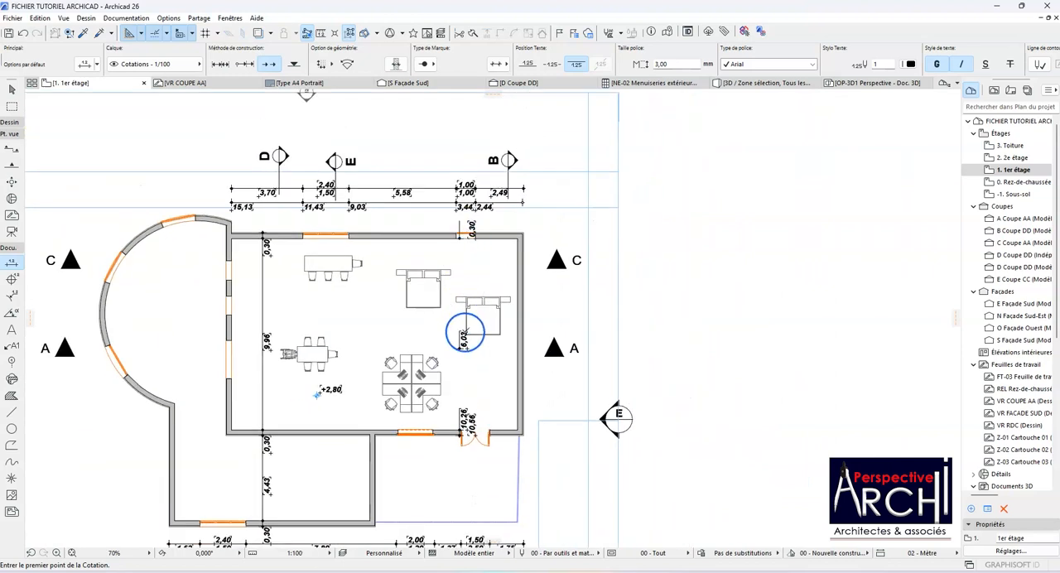
scroll(465, 332, "up", 3)
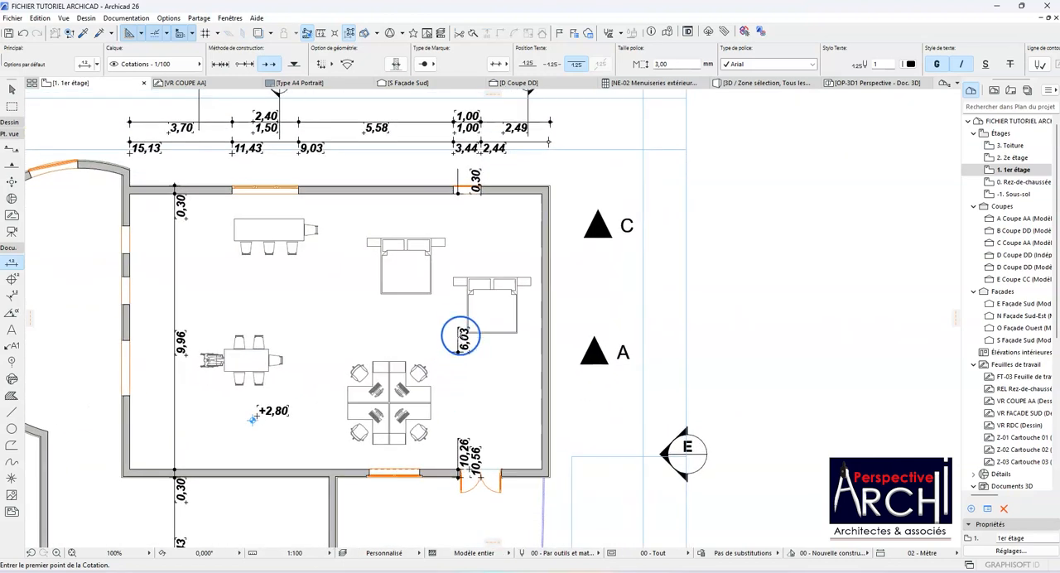
scroll(461, 336, "down", 3)
scroll(461, 331, "up", 6)
scroll(462, 335, "down", 6)
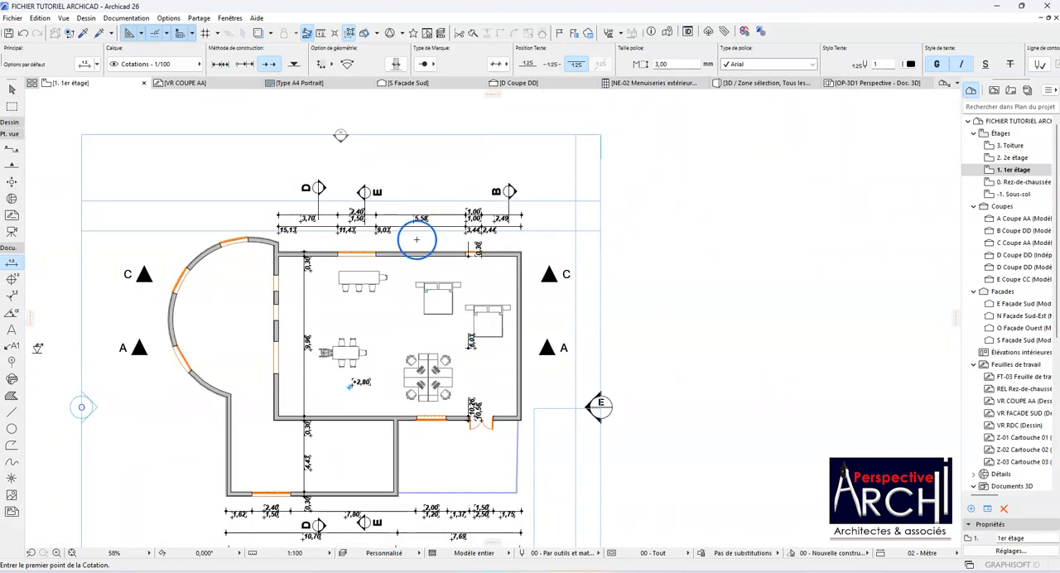
Step: Switch to arc geometry and dimension the curved wall with the baseline method, placing the dimension line outside it
left_click(348, 64)
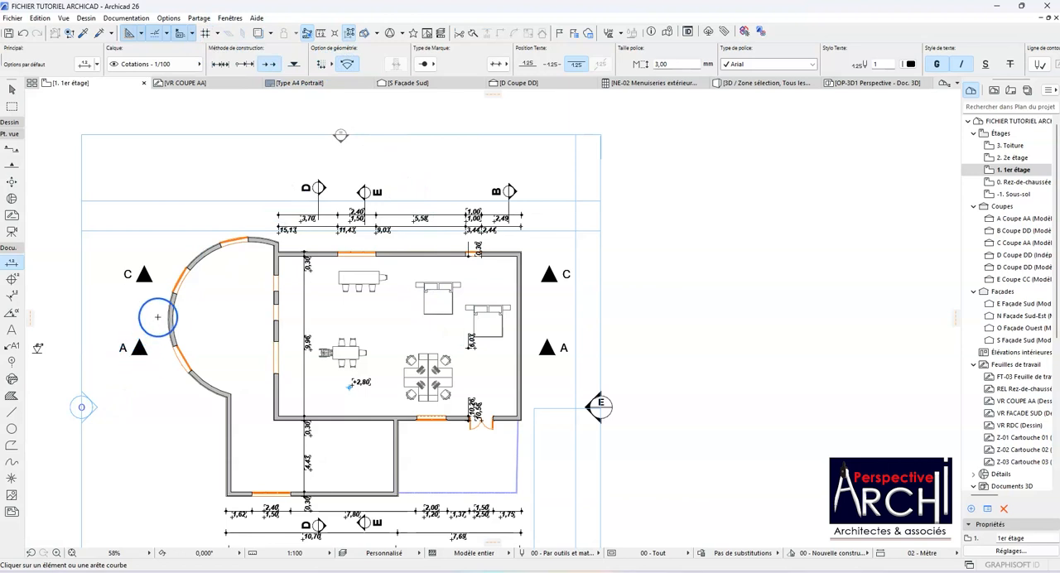
scroll(158, 316, "up", 3)
scroll(173, 303, "down", 2)
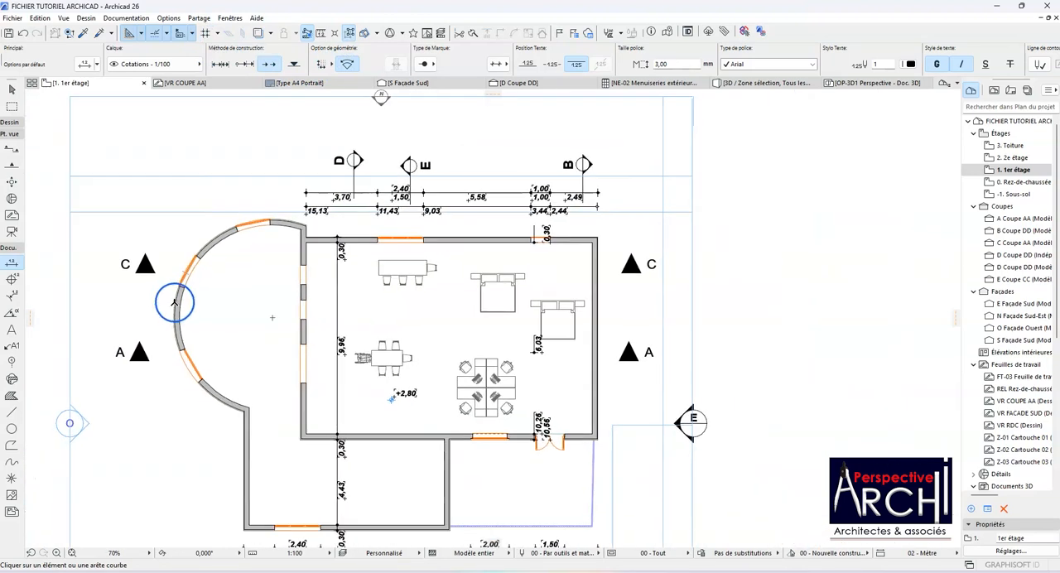
left_click(174, 303)
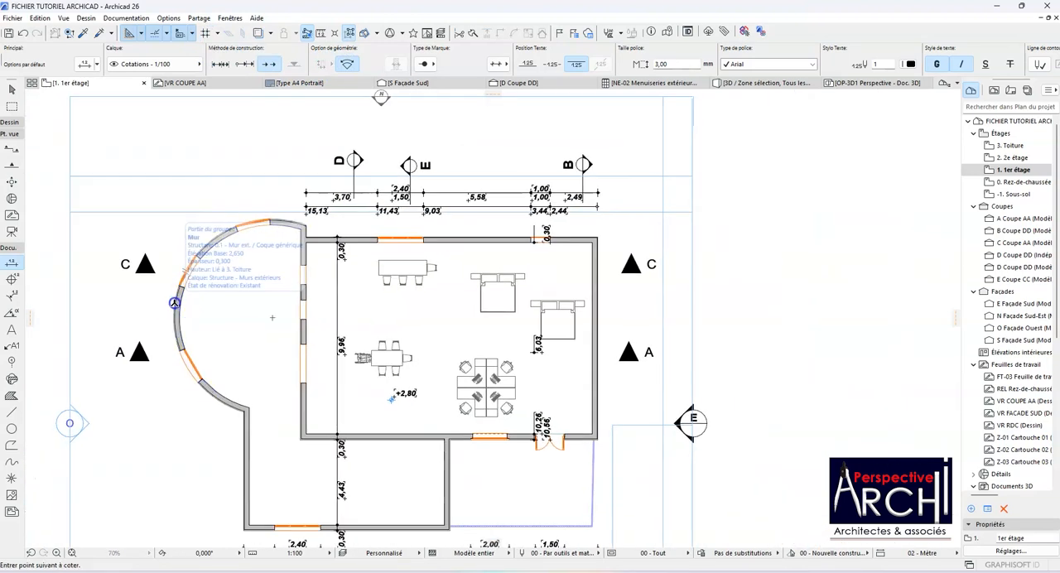
left_click(301, 226)
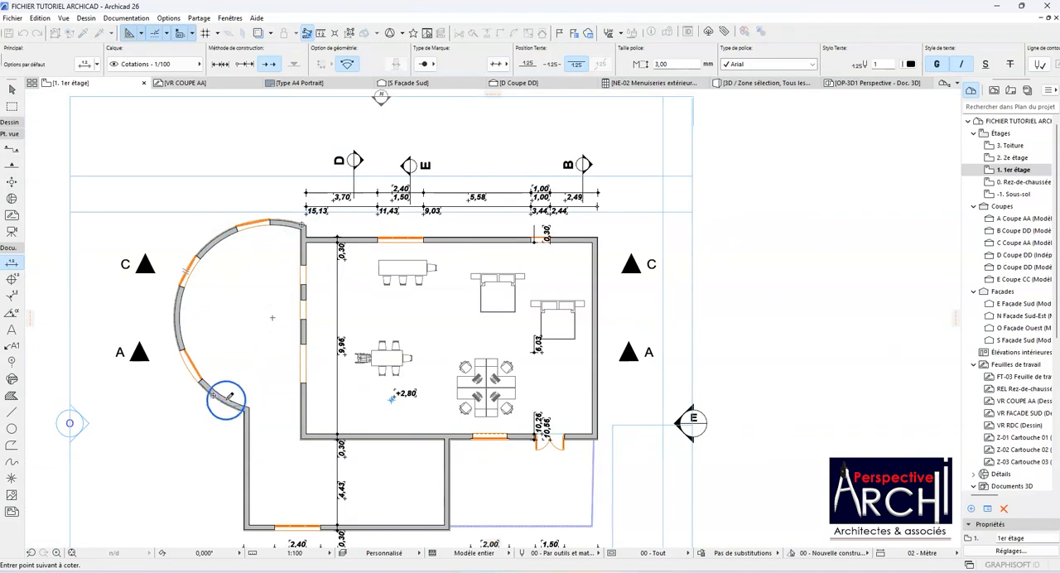
double_click(171, 264)
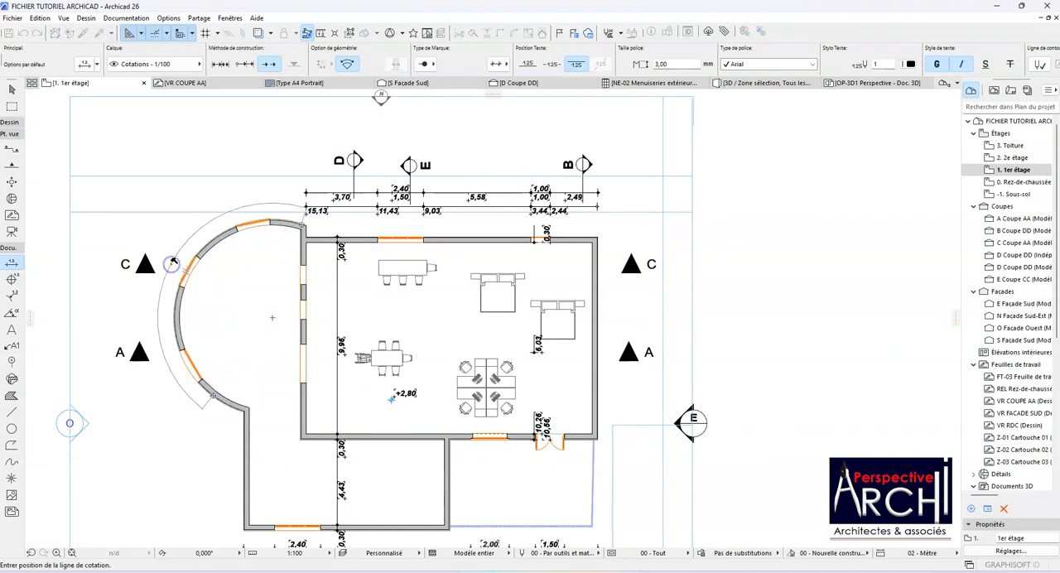
left_click(168, 264)
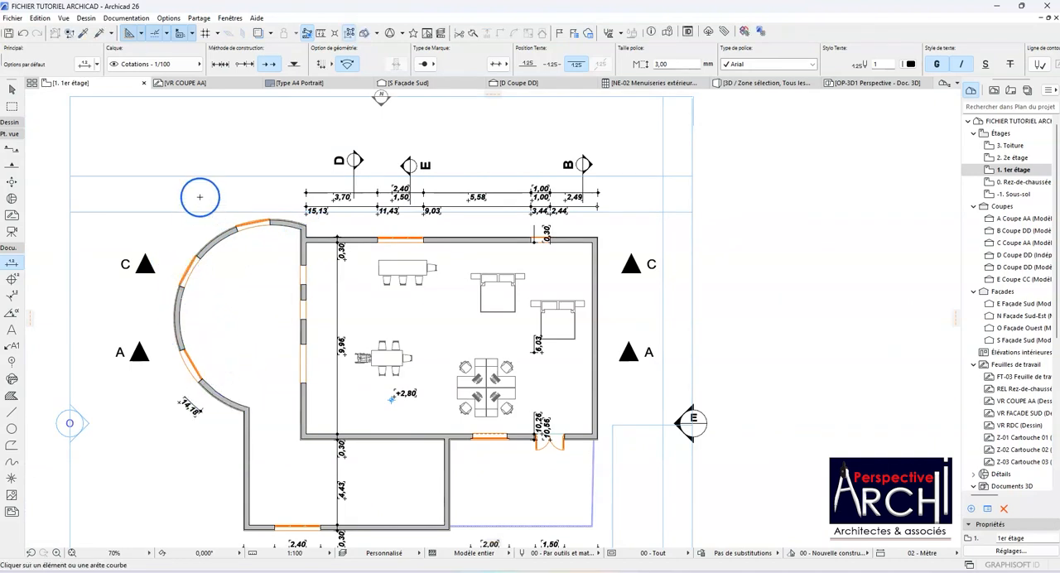
Step: Return to the linear chain method and add an arc length dimension of the curved wall, placed outside it
left_click(220, 64)
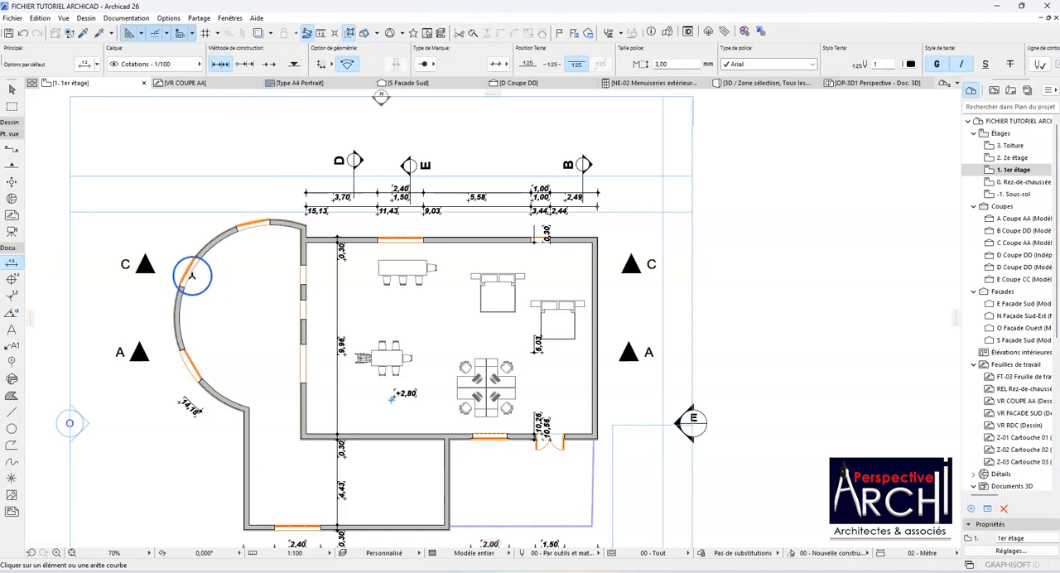
left_click(190, 261)
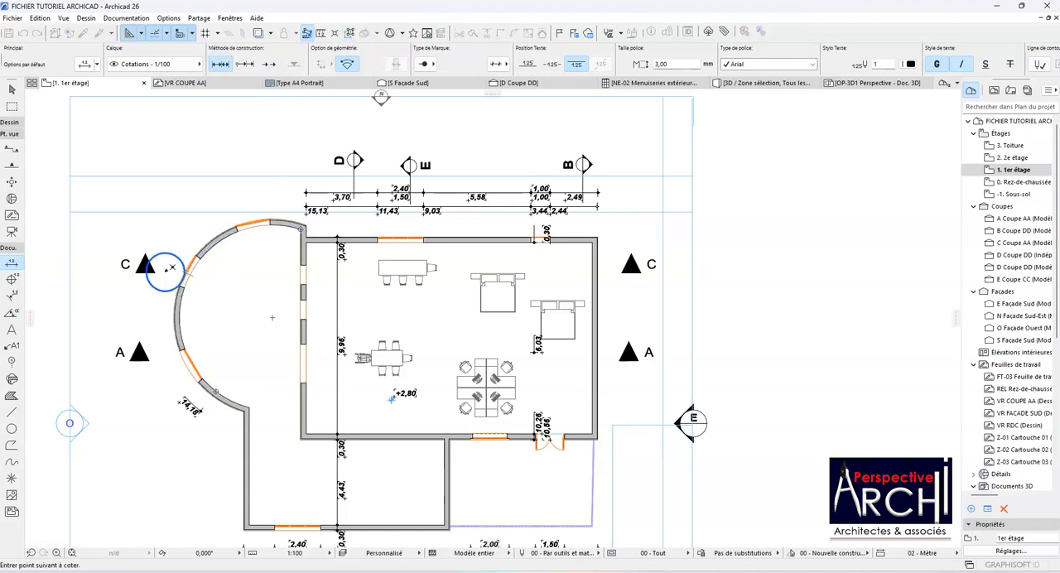
double_click(170, 274)
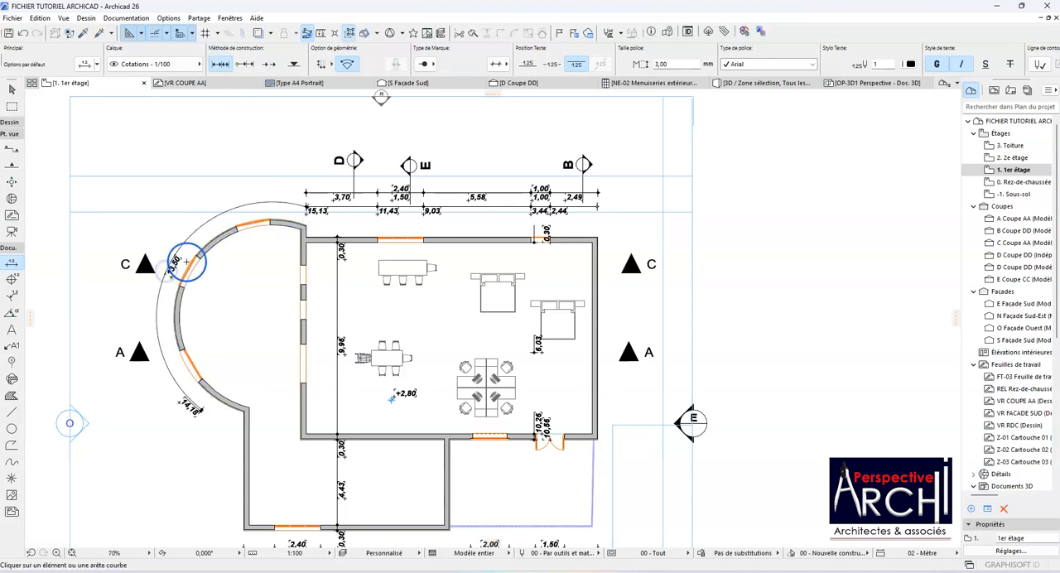
scroll(179, 257, "up", 2)
scroll(170, 274, "down", 2)
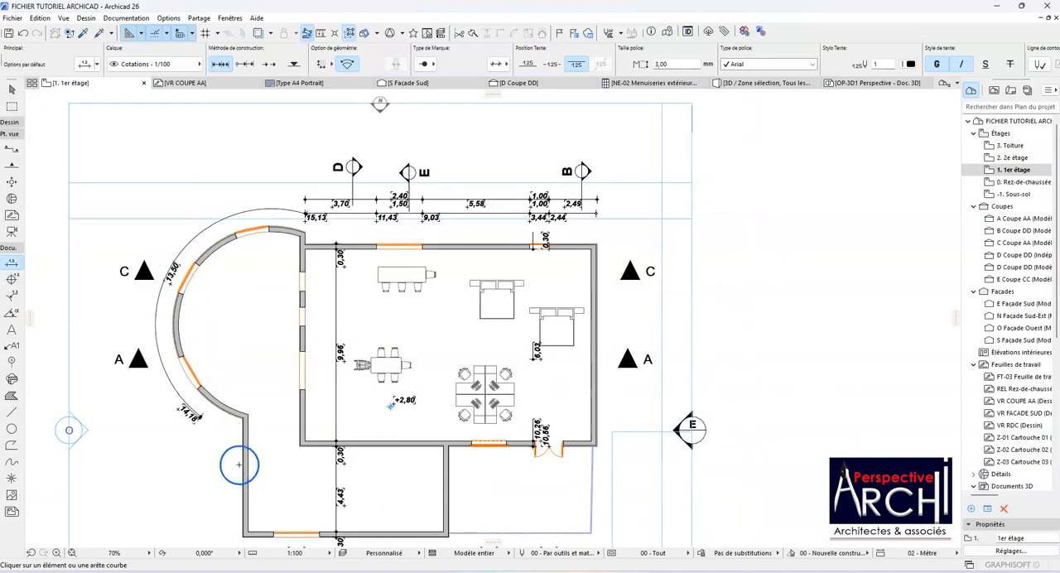
scroll(227, 440, "up", 5)
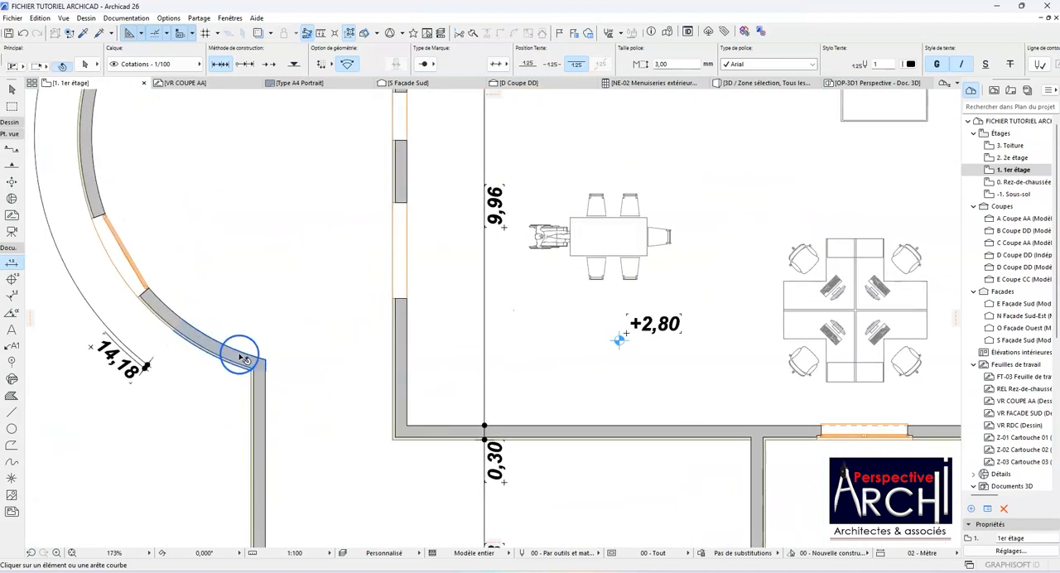
left_click(222, 346)
left_click(172, 309, "shift")
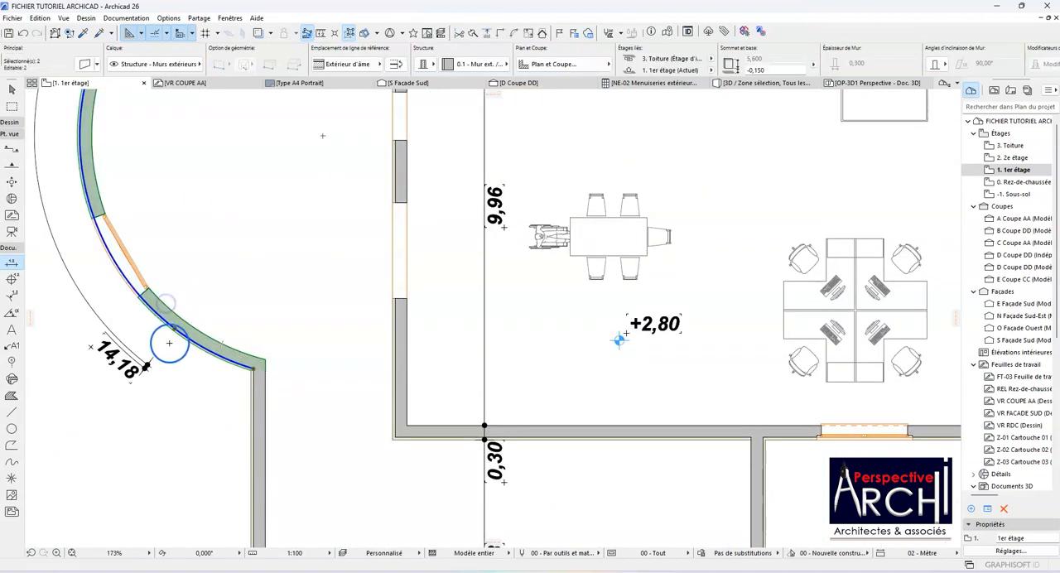
key("Escape")
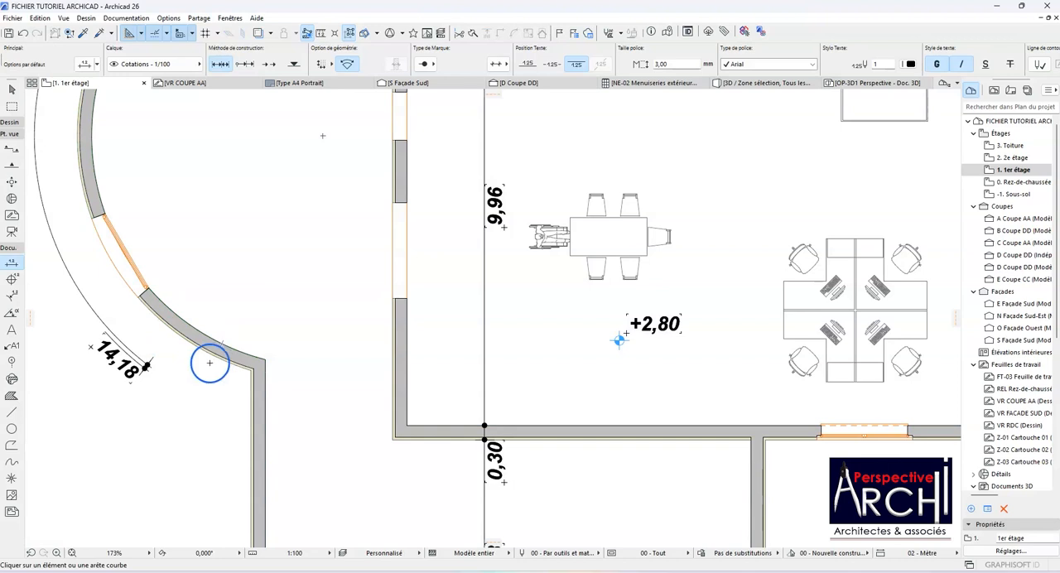
Step: Delete the short curved wall piece at the lower end of the arc and intersect the remaining curved wall with the straight exterior wall
left_click(187, 358)
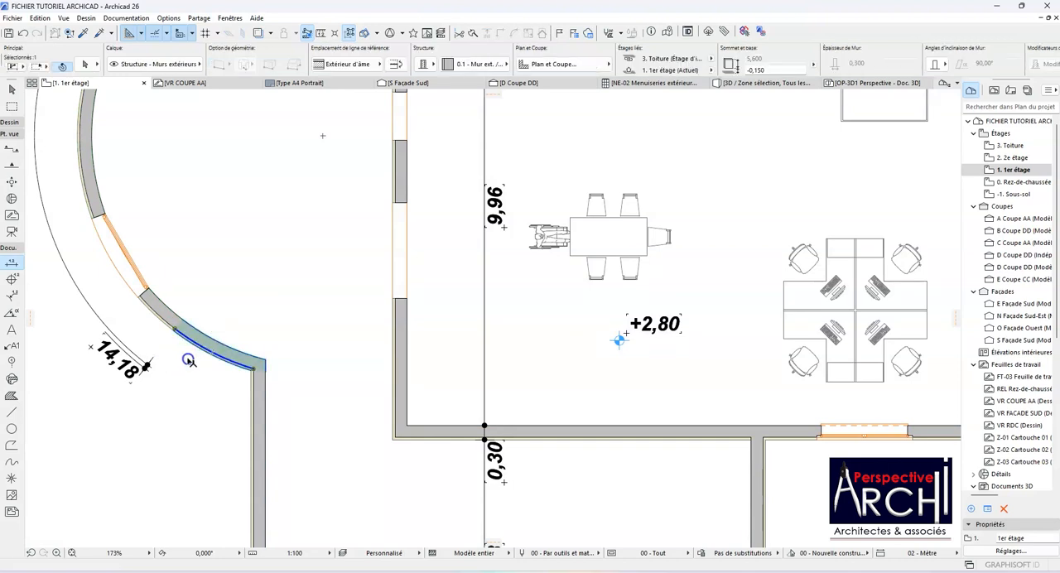
key("Delete")
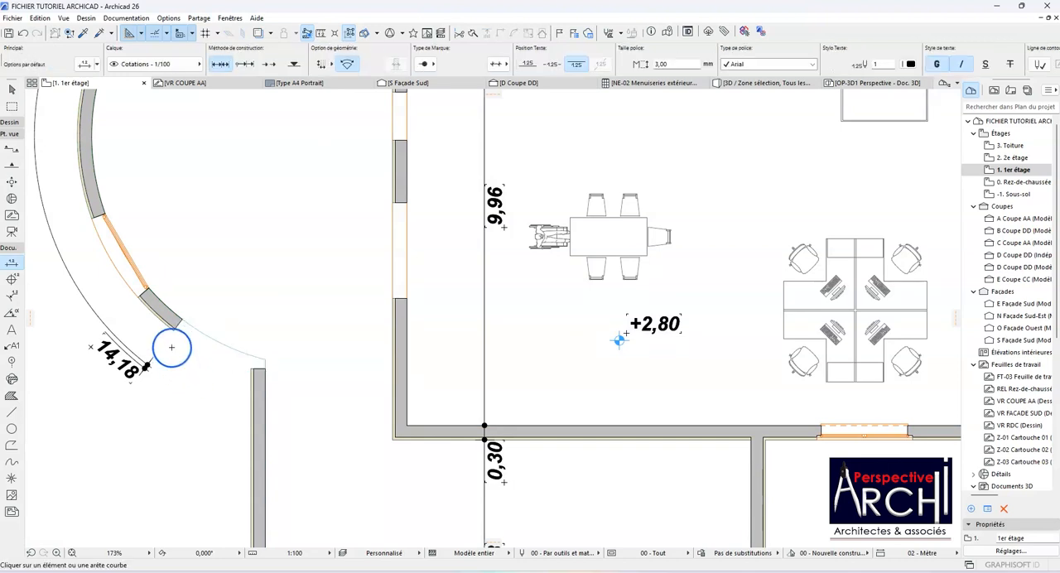
left_click(171, 322)
left_click(255, 377, "shift")
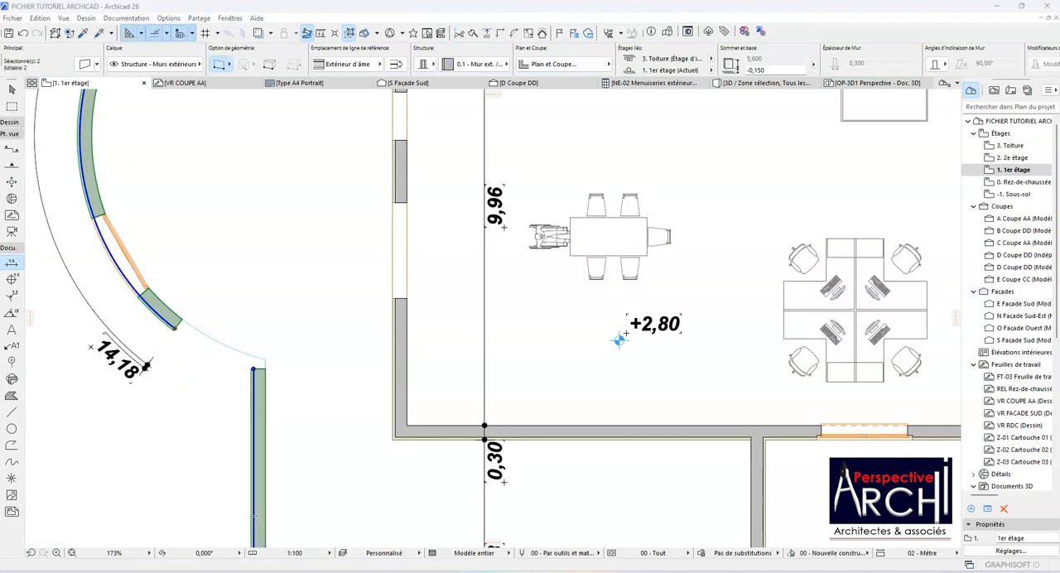
left_click(501, 34)
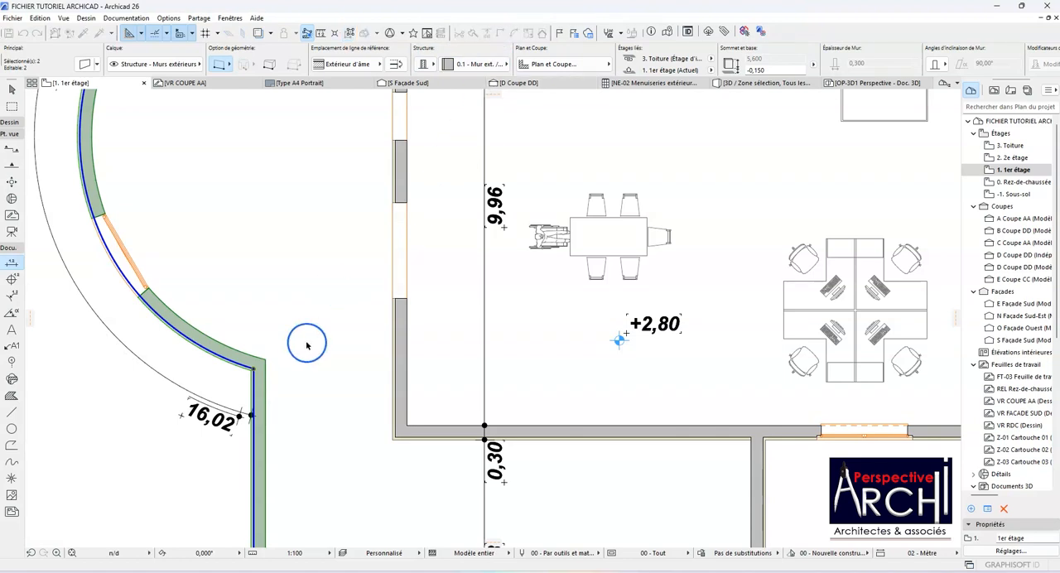
scroll(298, 352, "down", 2)
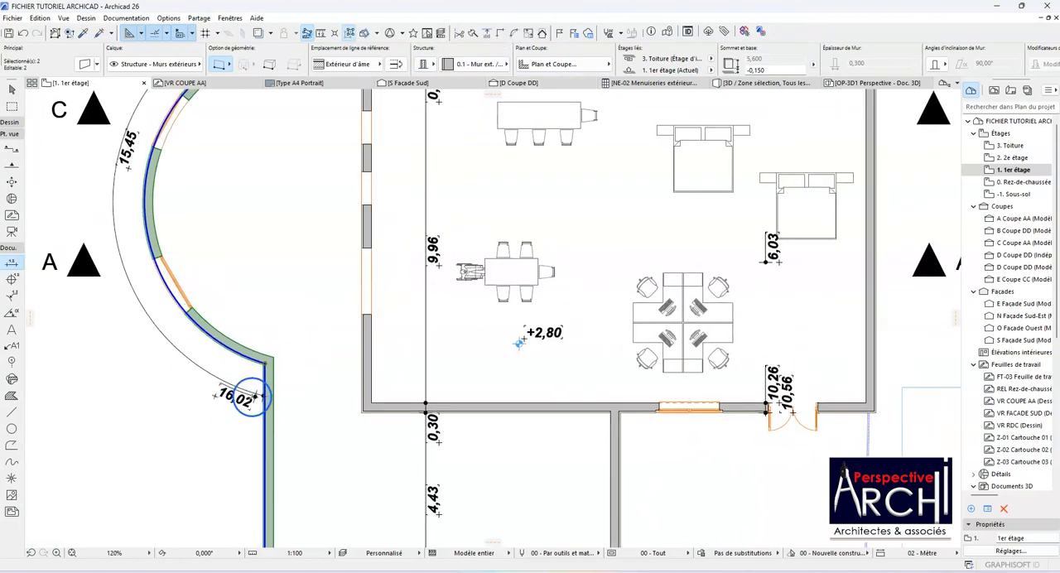
scroll(254, 396, "down", 3)
key("Escape")
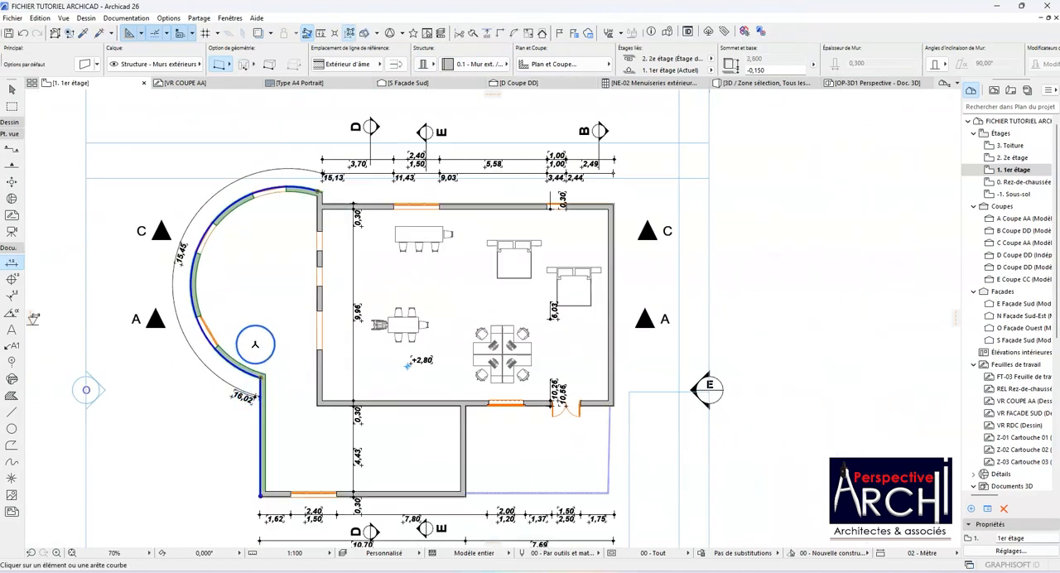
Step: Add another arc dimension of the curved wall, placing its line outside the existing arc dimension
left_click(197, 264)
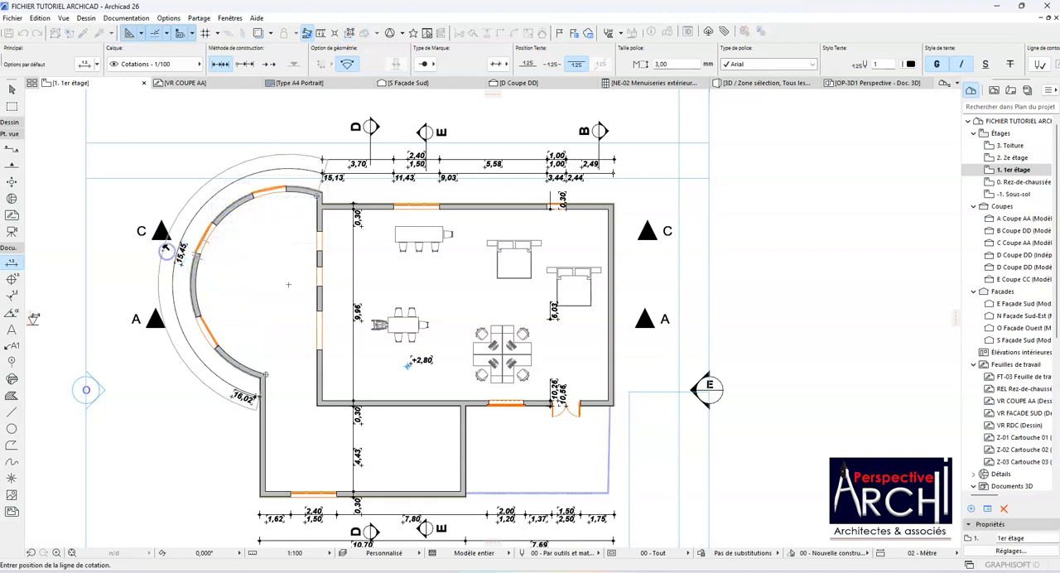
left_click(162, 251)
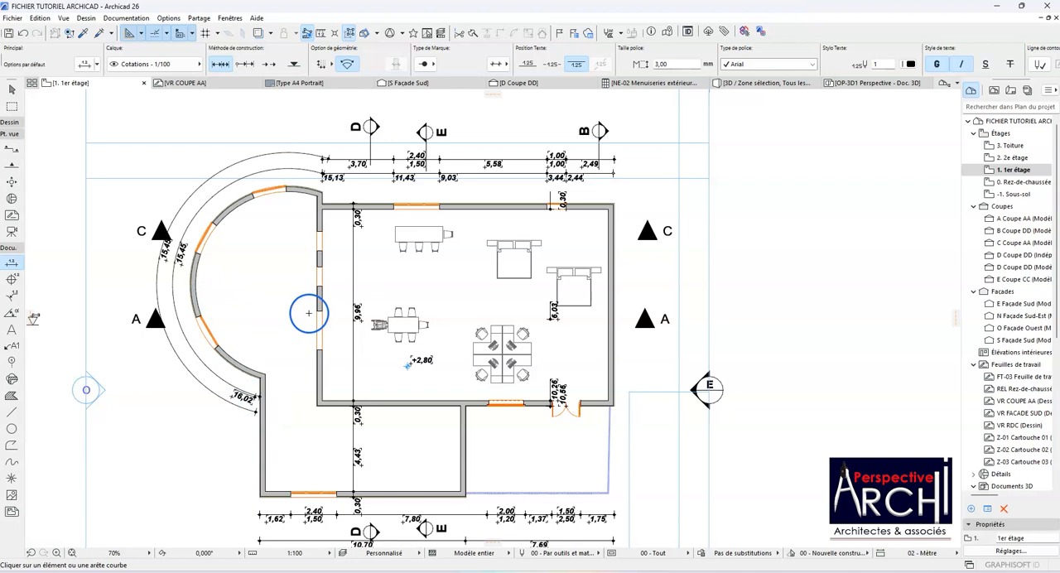
scroll(334, 326, "down", 3)
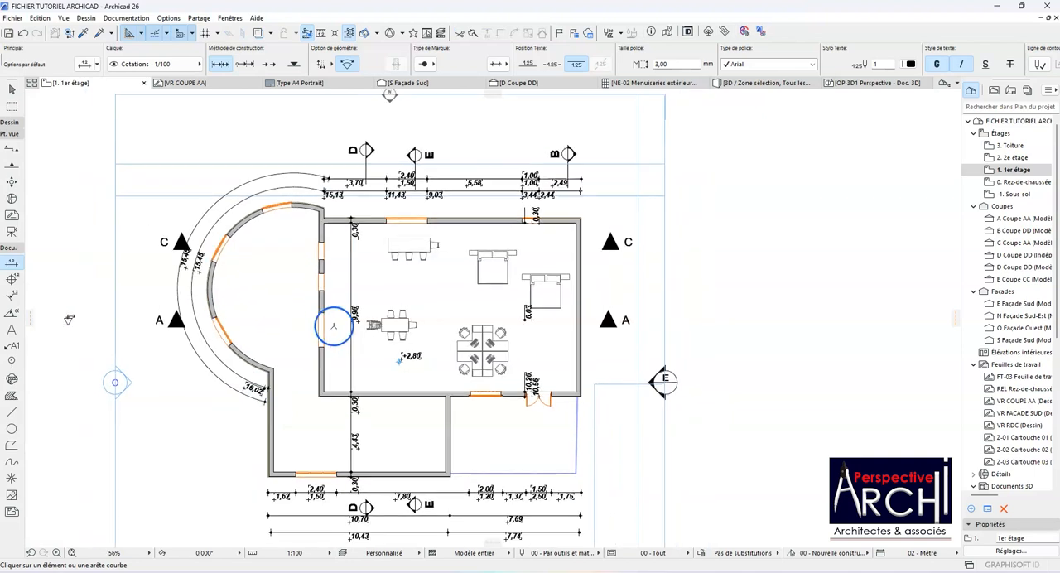
scroll(359, 366, "up", 6)
scroll(358, 366, "down", 6)
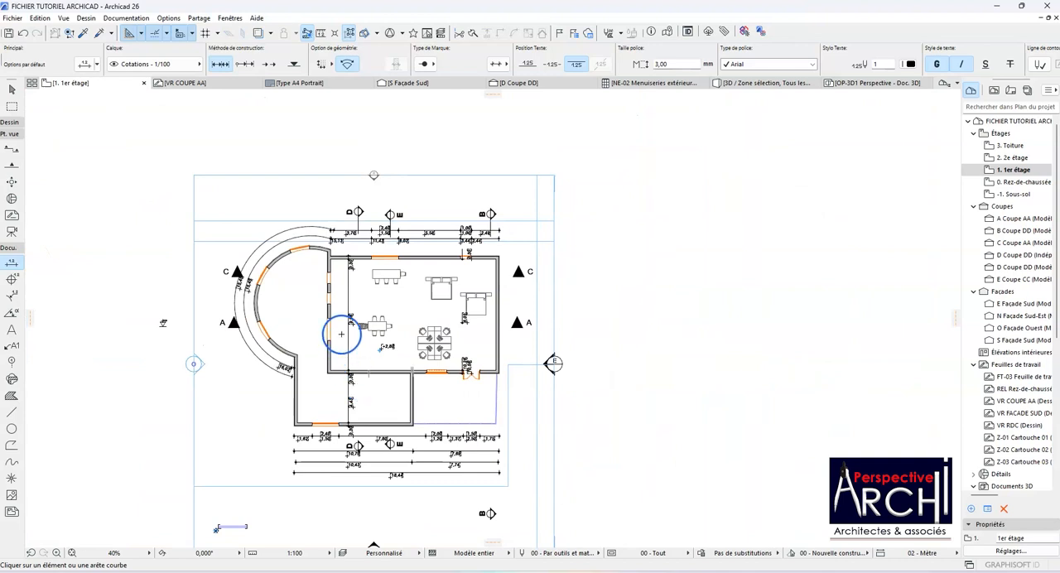
scroll(341, 333, "up", 4)
scroll(353, 296, "down", 3)
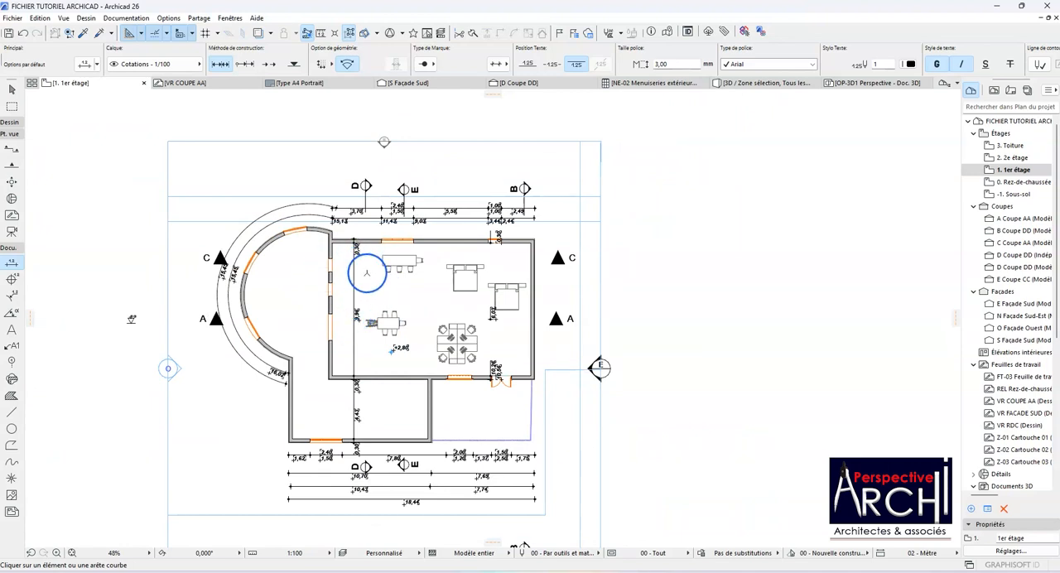
scroll(331, 290, "up", 3)
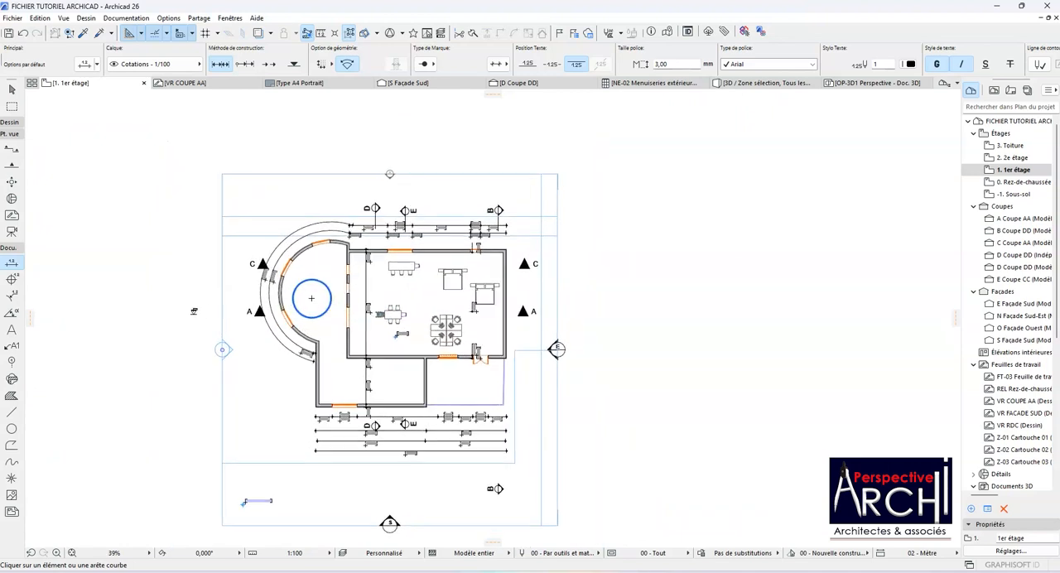
scroll(304, 293, "down", 4)
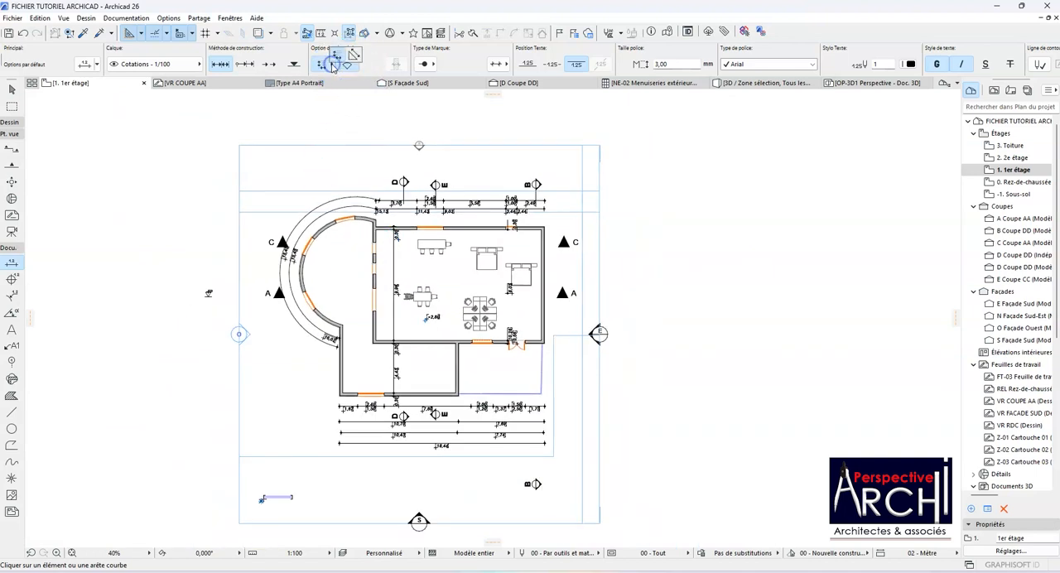
Step: Set the dimension geometry to the any-angle option and draw a slanted exterior wall about 14.5 m long in the free space beside the plan
left_click(349, 62)
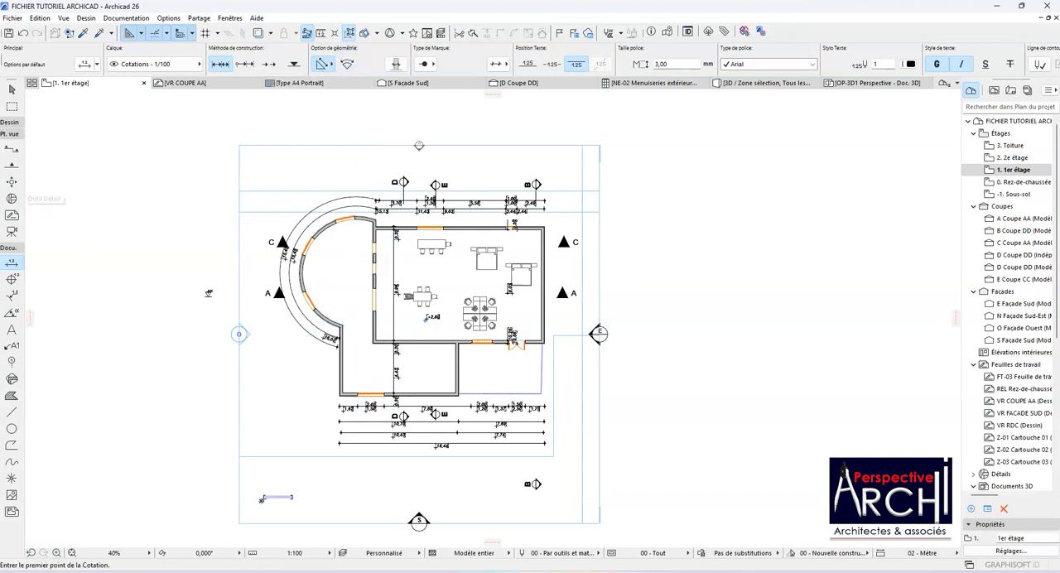
left_click(12, 89)
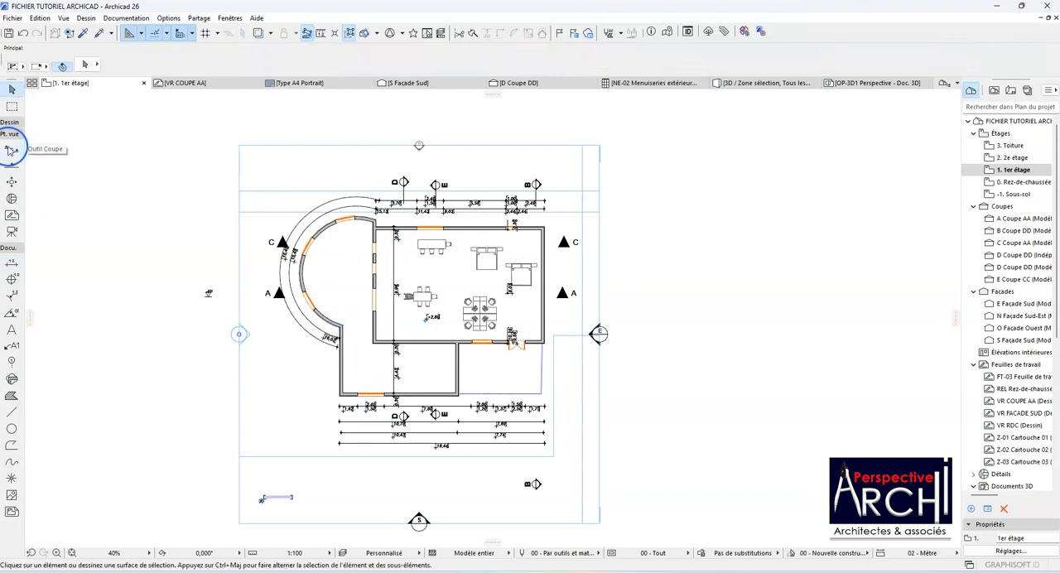
left_click(12, 126)
left_click(13, 138)
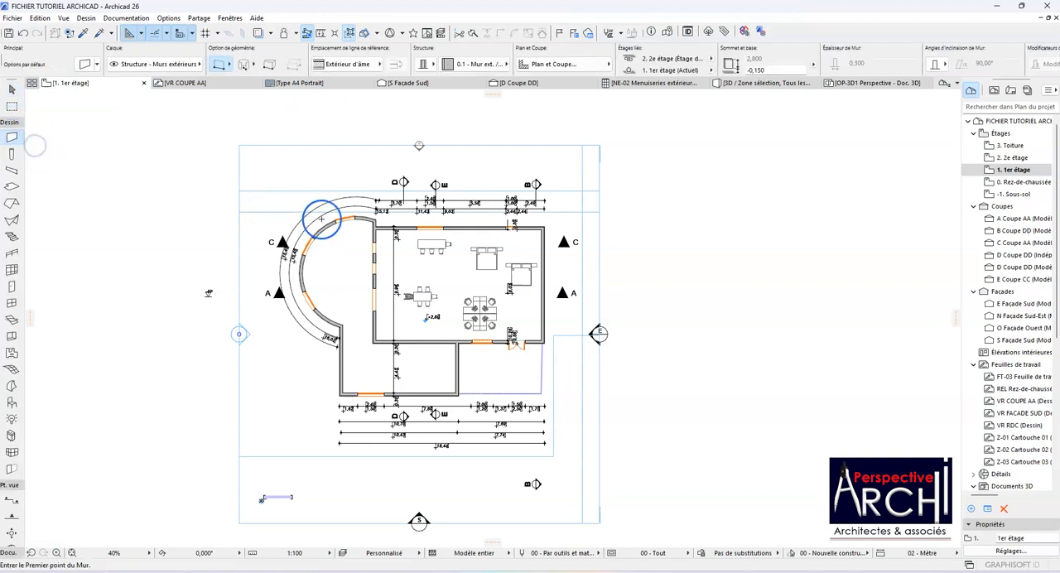
left_click(646, 382)
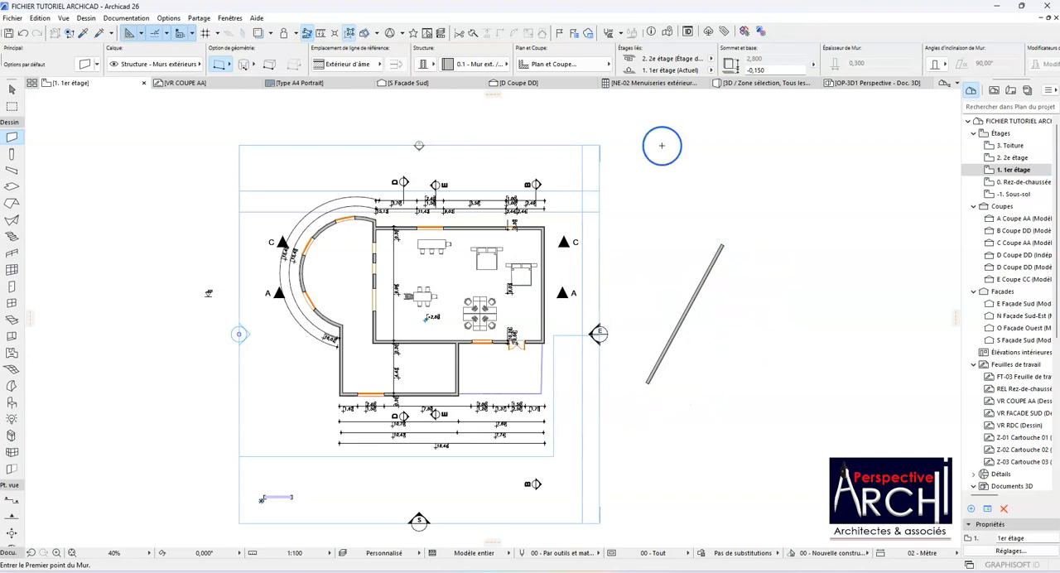
left_click(141, 462)
Step: Draw a horizontal wall from the slanted wall's lower end, a vertical wall up, and a wall about 8.4 m long back to the slanted wall
left_click(11, 133)
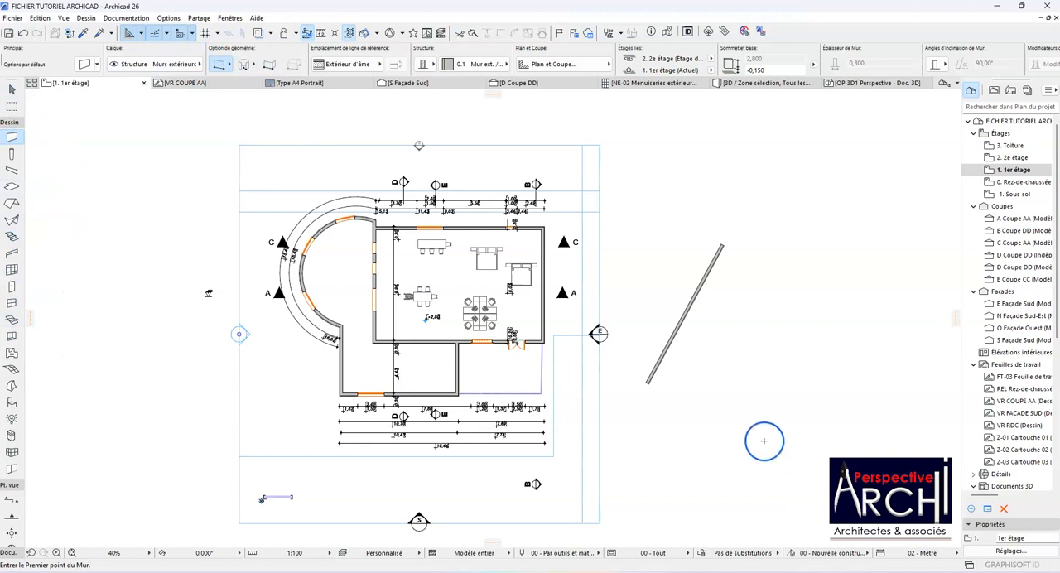
left_click(792, 384)
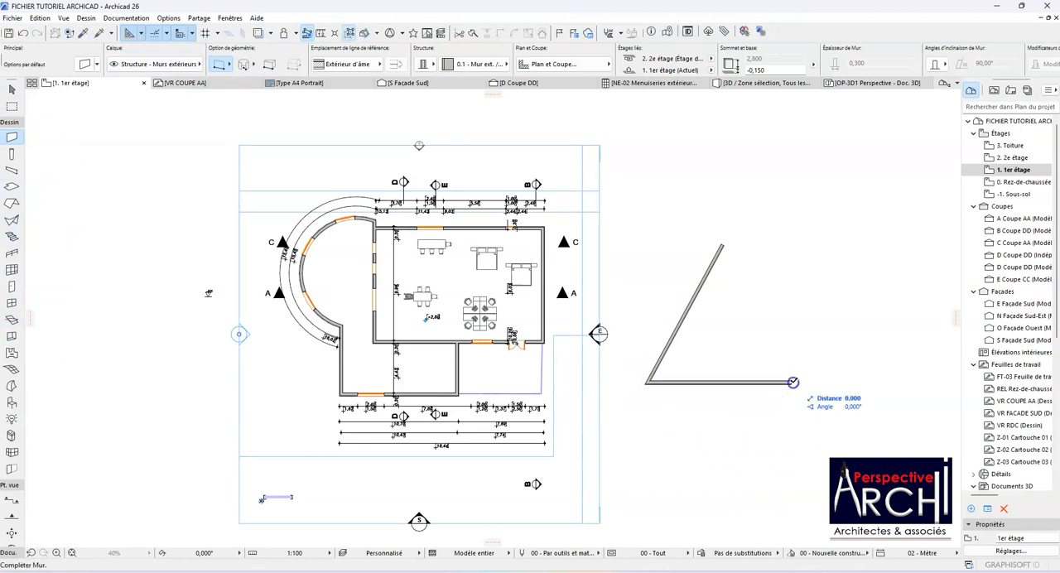
left_click(791, 296)
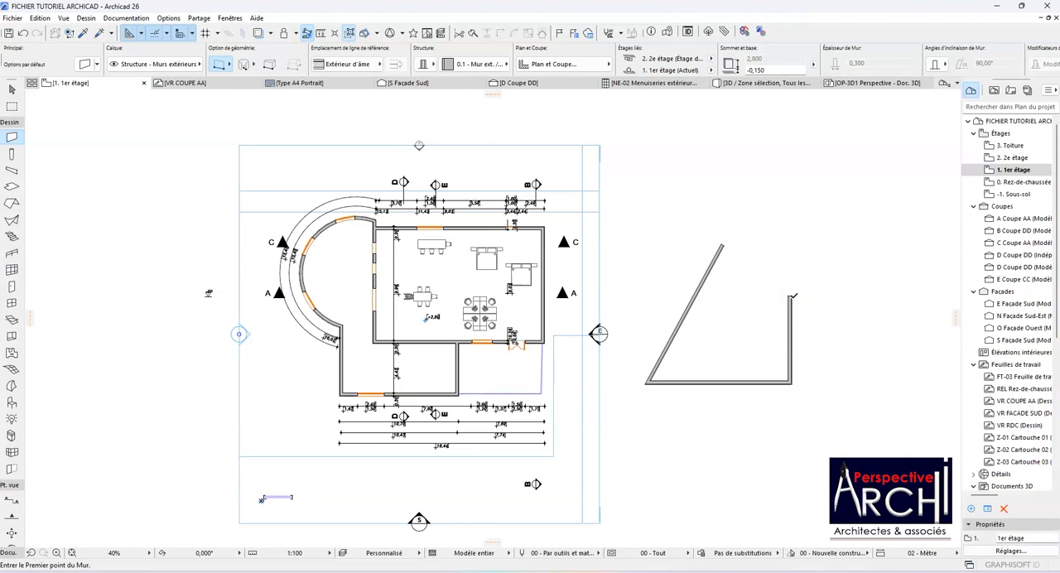
left_click(792, 296)
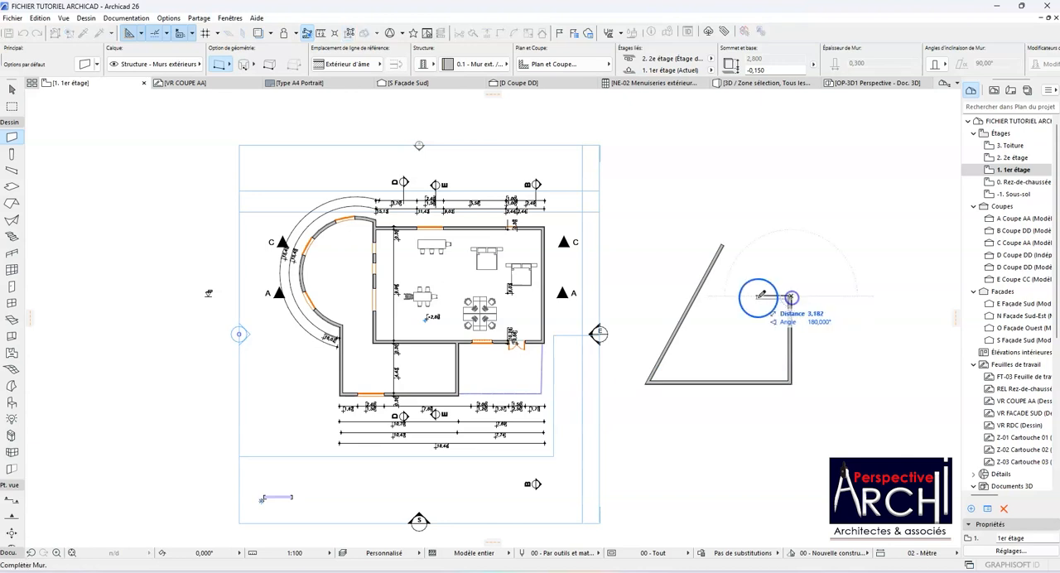
left_click(698, 295)
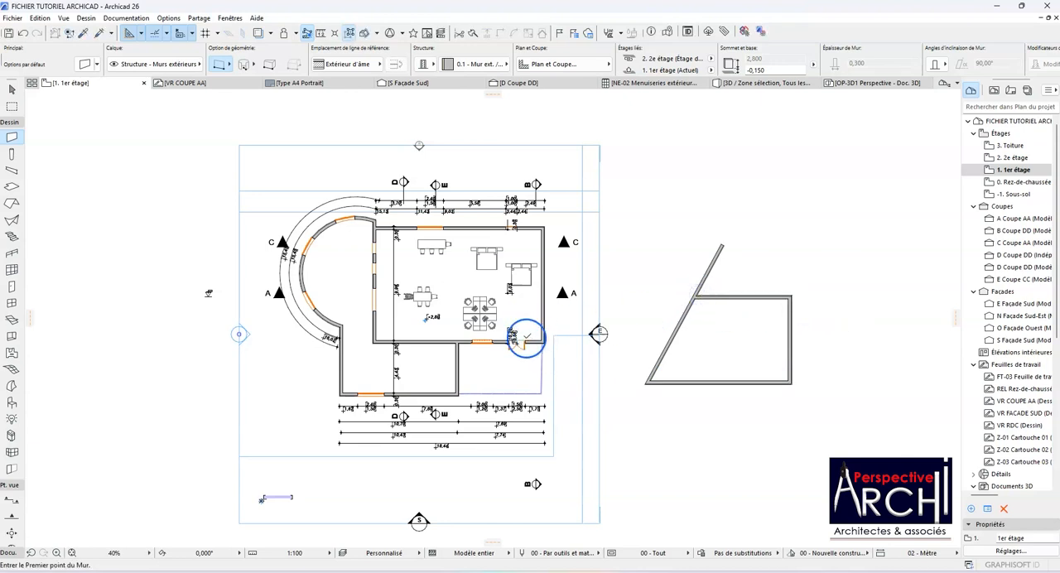
Step: Draw a short horizontal wall from the slanted wall's upper end and an oblique wall about 5 m long down to the room below
left_click(722, 242)
left_click(768, 244)
left_click(768, 244)
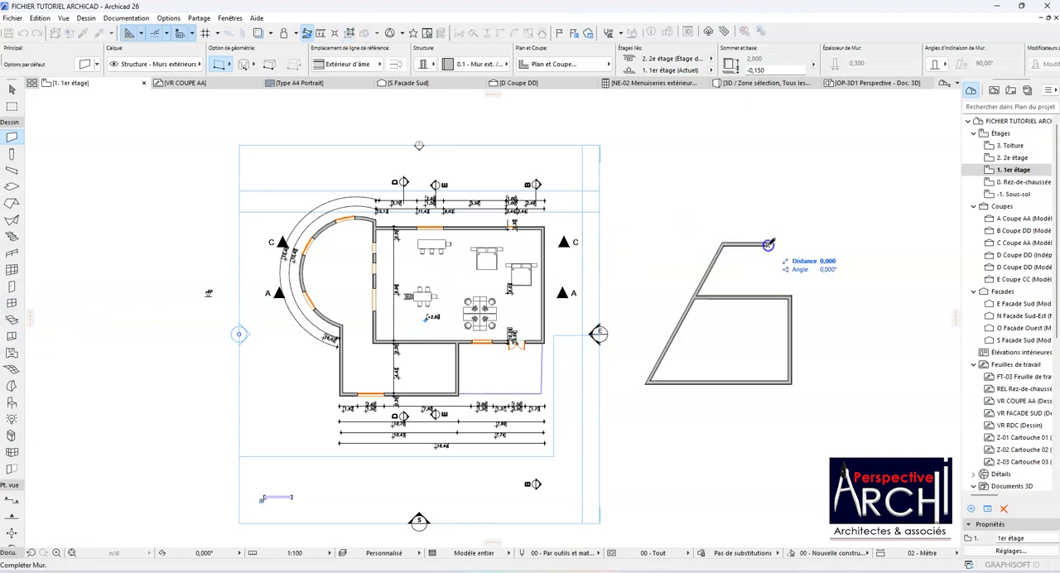
left_click(745, 294)
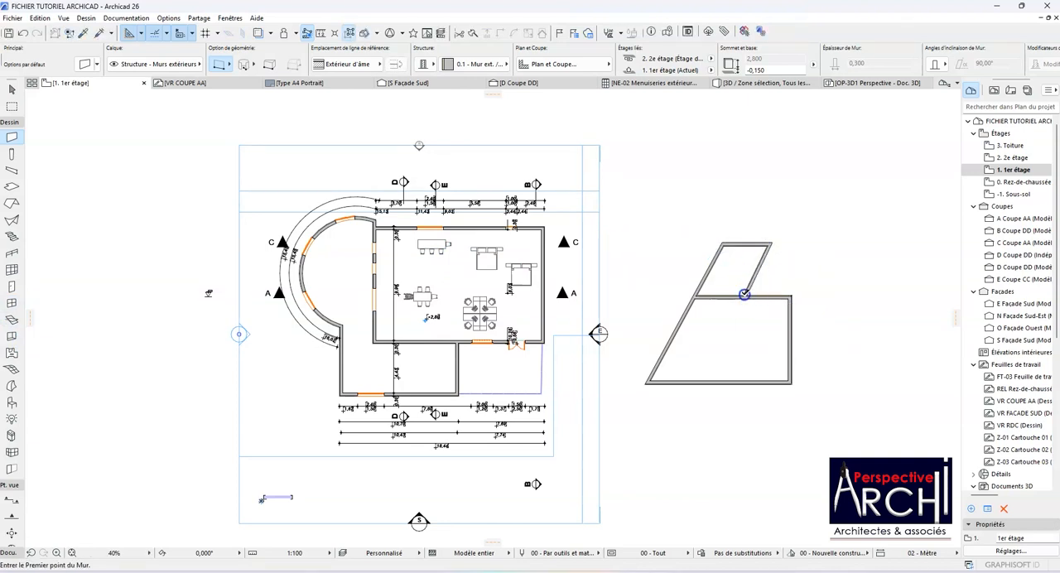
Step: Dimension the full length of the slanted wall with a linear dimension parallel to it, placed outside the new rooms
left_click(9, 126)
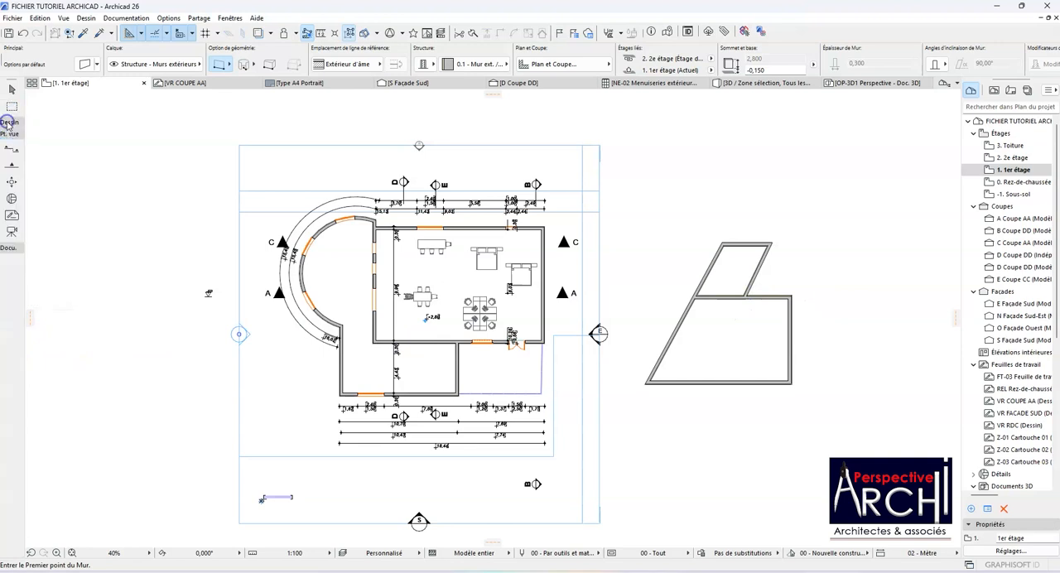
left_click(8, 247)
left_click(11, 262)
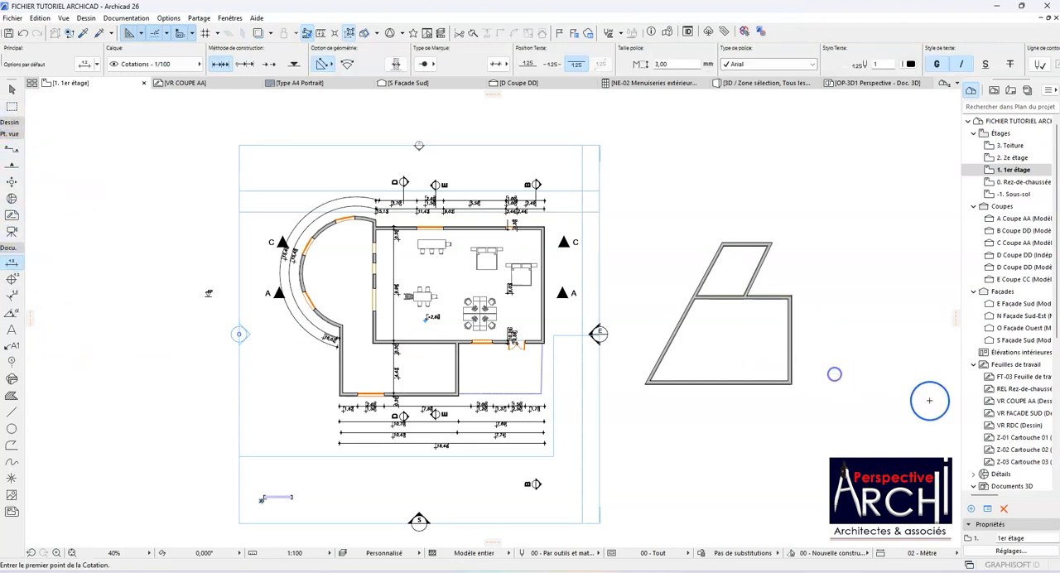
scroll(642, 397, "up", 3)
scroll(636, 419, "up", 2)
left_click(641, 433)
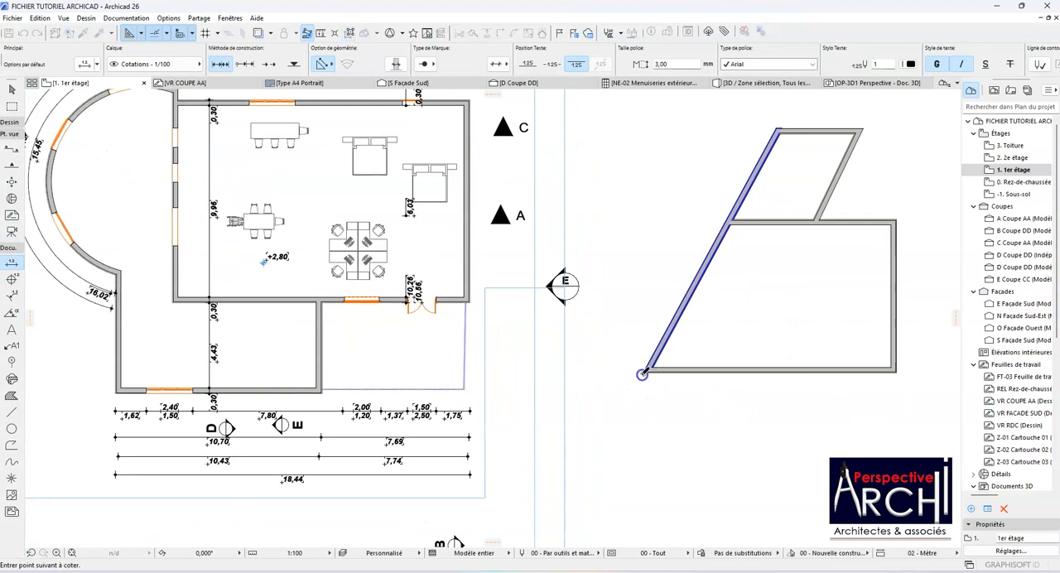
scroll(705, 265, "down", 3)
double_click(737, 221)
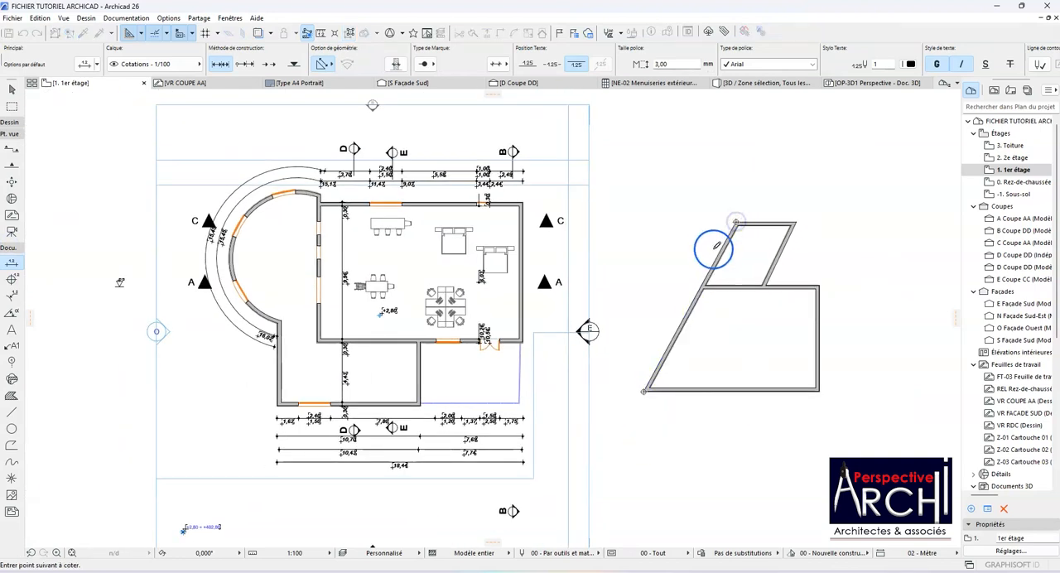
left_click(663, 301)
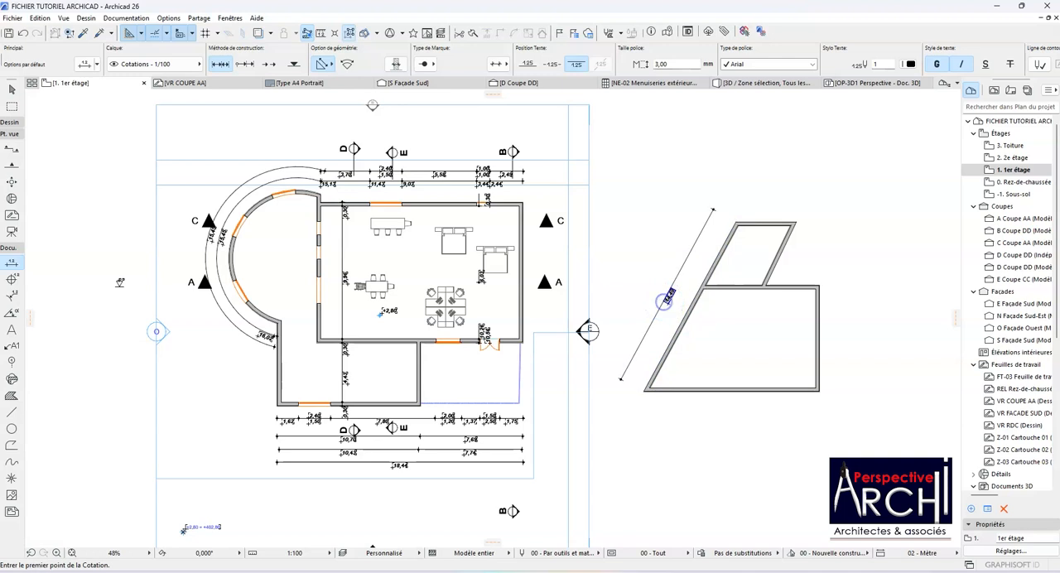
Step: Switch the dimension geometry to horizontal/vertical and dimension the slanted wall's vertical extent, placing the line outside its parallel dimension
scroll(547, 286, "up", 3)
scroll(530, 201, "down", 1)
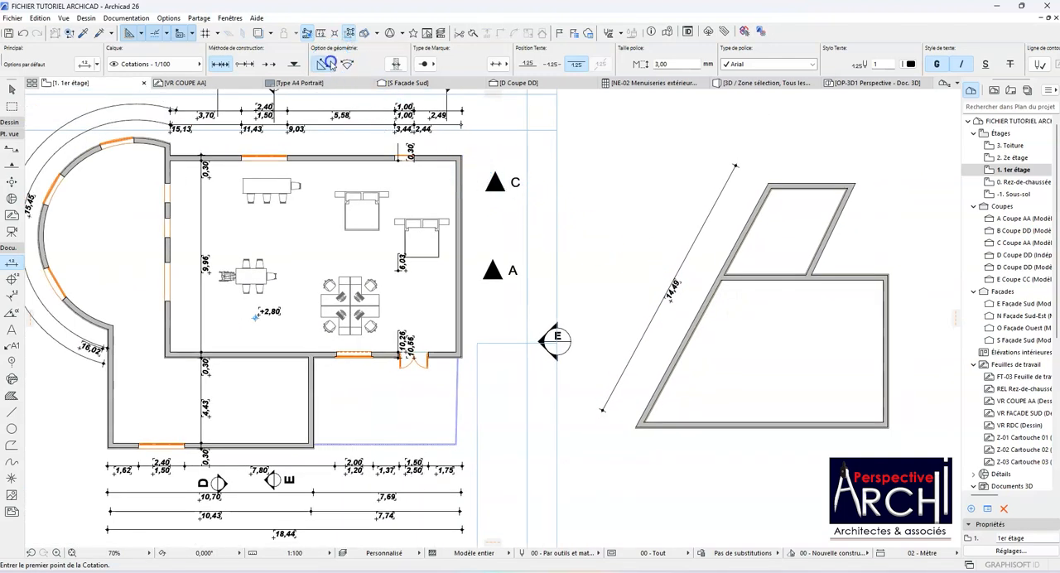
left_click(666, 428)
left_click(635, 427)
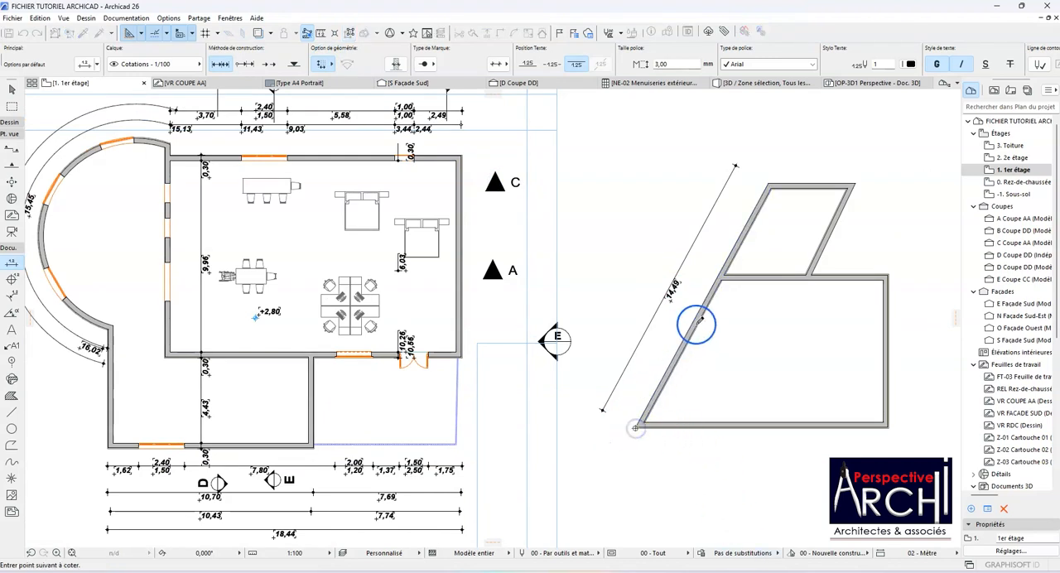
left_click(769, 183)
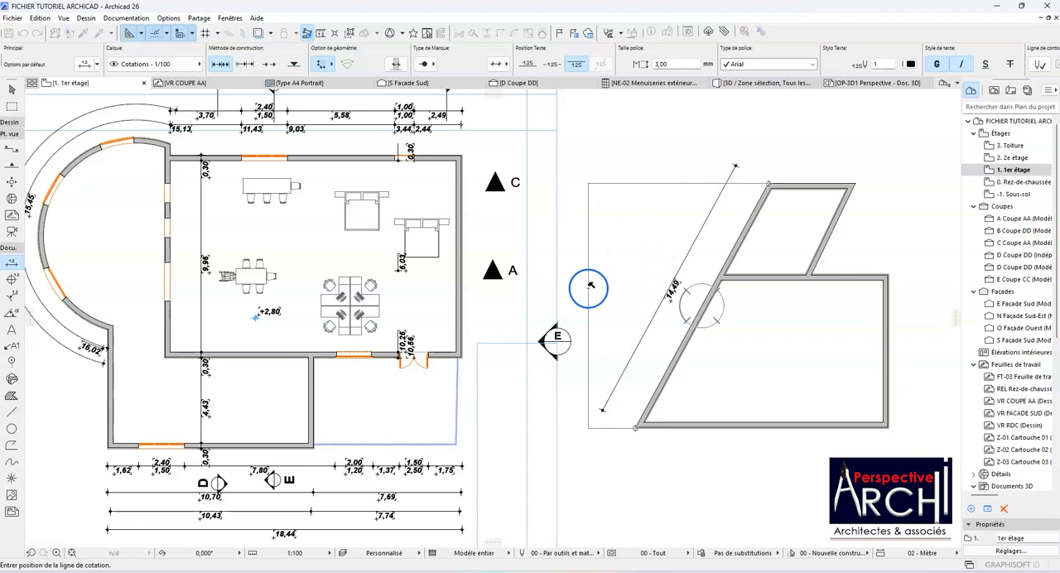
left_click(589, 288)
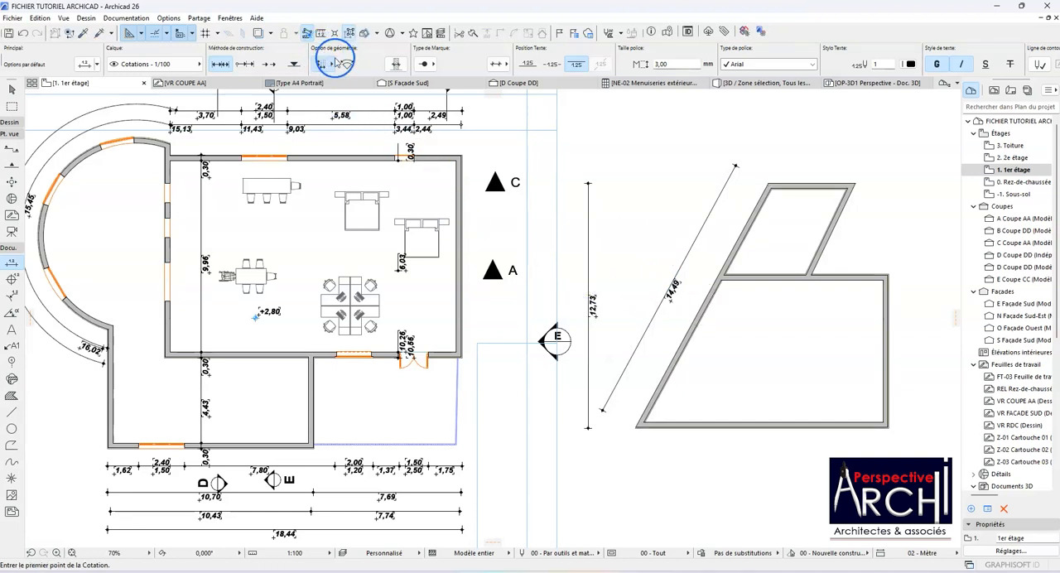
Step: Switch the dimension geometry to any-angle and dimension the slanted wall's full length, placing the line between the wall and its existing parallel dimension
left_click(354, 53)
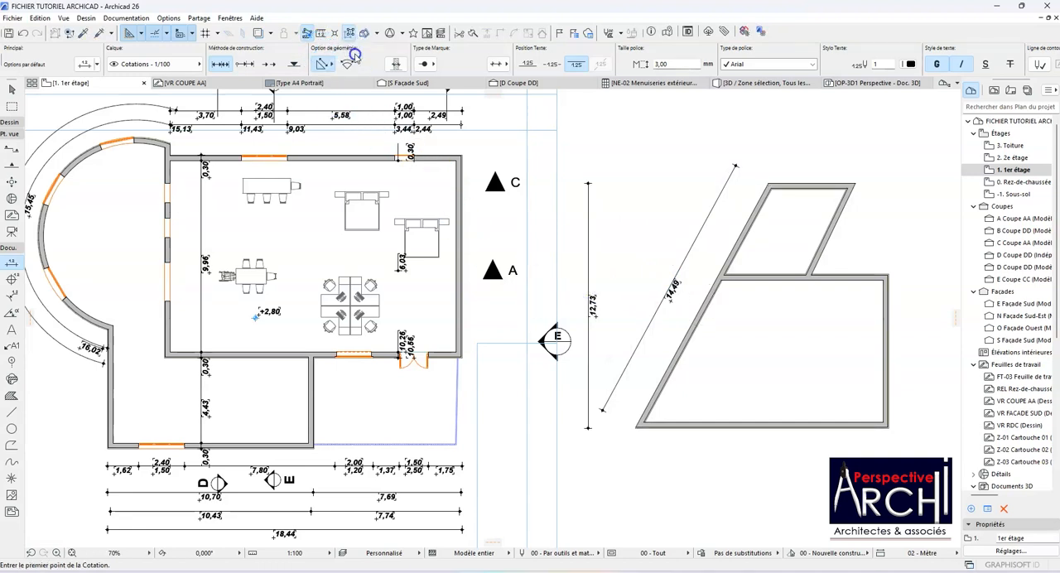
left_click(322, 64)
scroll(647, 434, "up", 2)
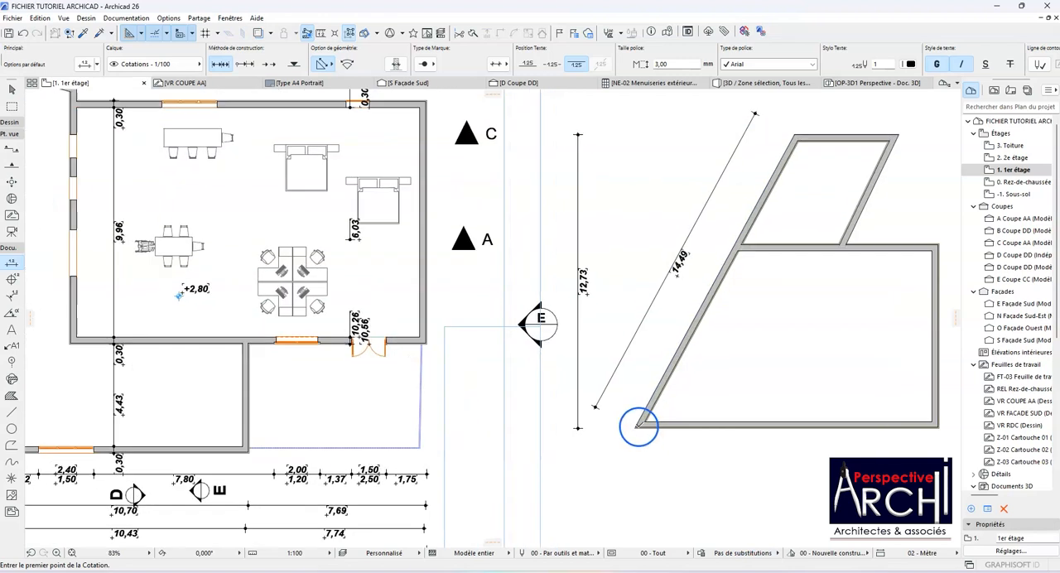
left_click(636, 427)
scroll(621, 356, "down", 1)
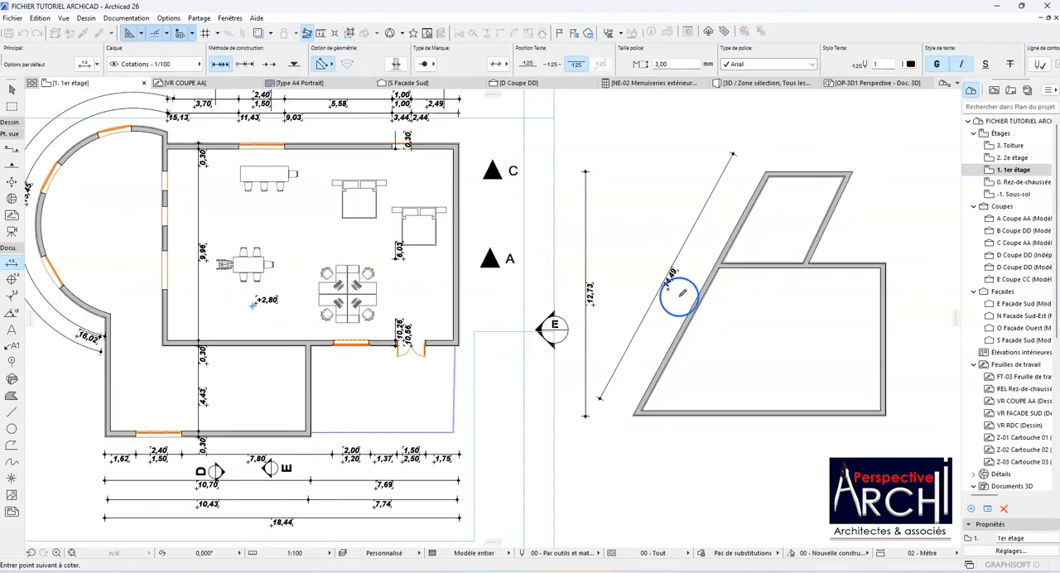
left_click(766, 172)
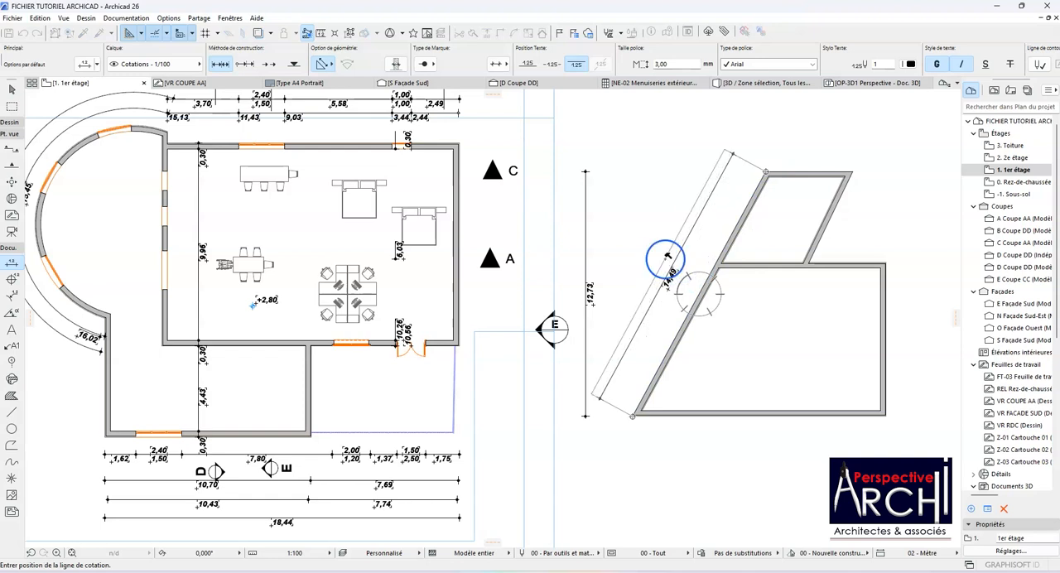
left_click(673, 265)
scroll(637, 280, "down", 1)
scroll(845, 247, "up", 3)
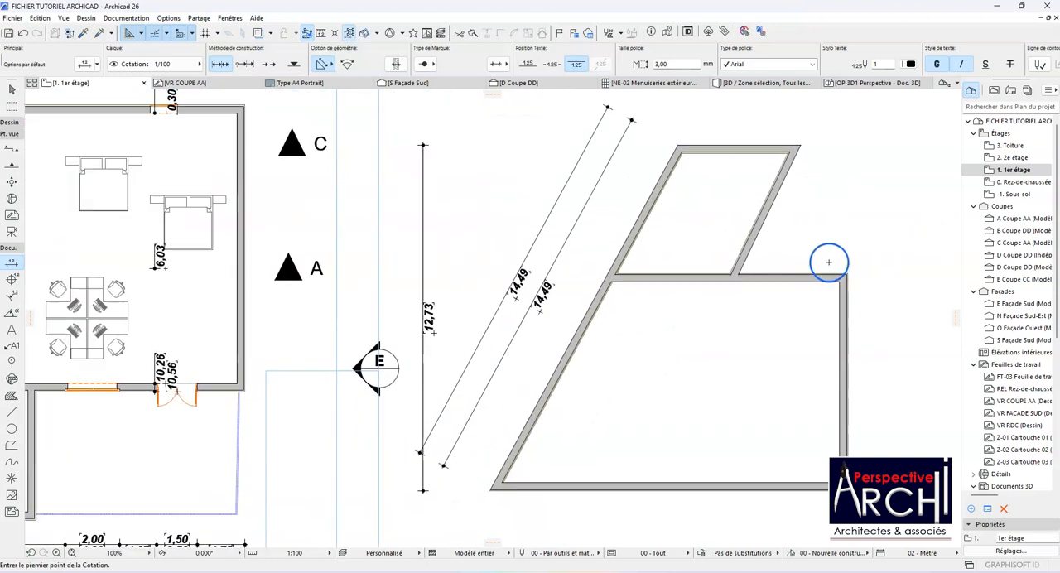
scroll(732, 315, "down", 1)
scroll(731, 316, "down", 1)
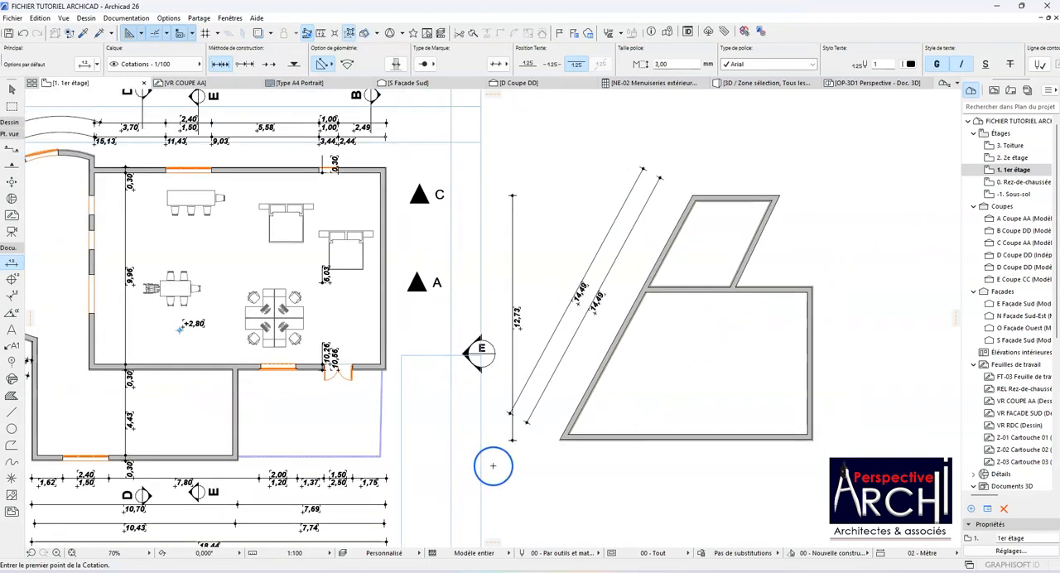
Step: Dimension the full outer length of the large sample room's lower horizontal wall, placing the line below the wall
left_click(561, 442)
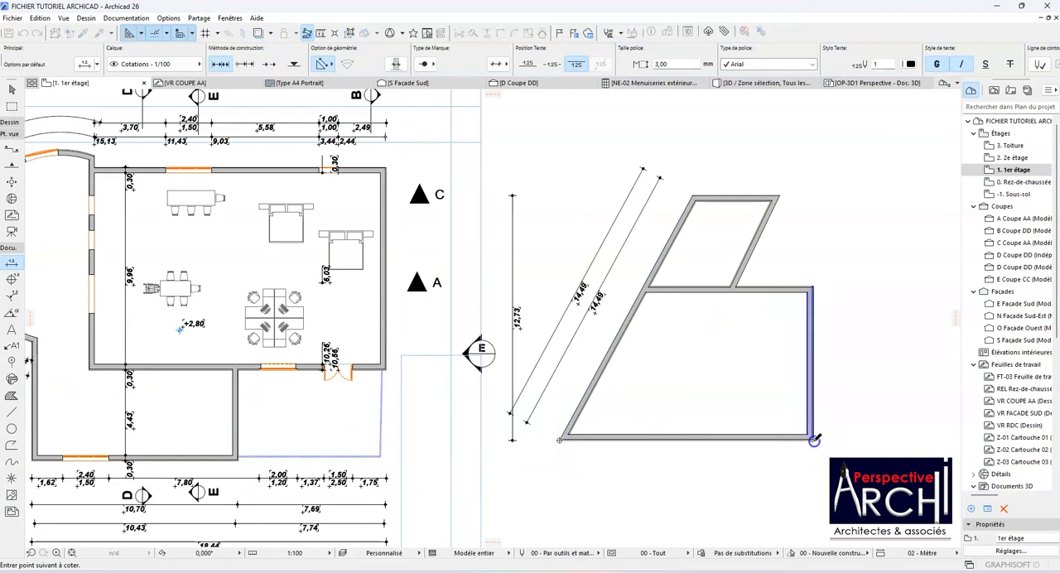
left_click(815, 441)
double_click(701, 454)
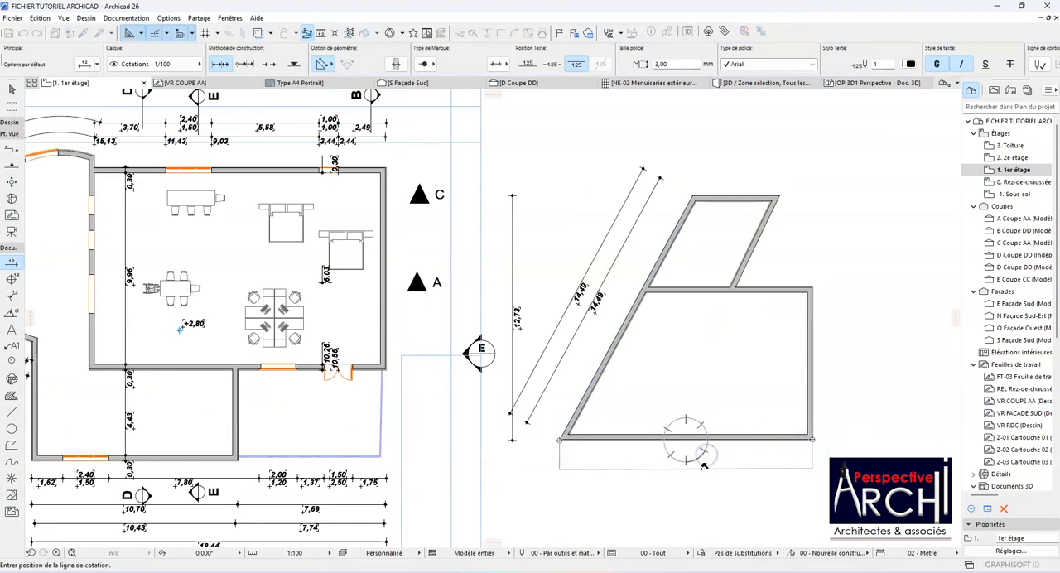
left_click(704, 468)
scroll(724, 451, "down", 3)
scroll(672, 453, "up", 5)
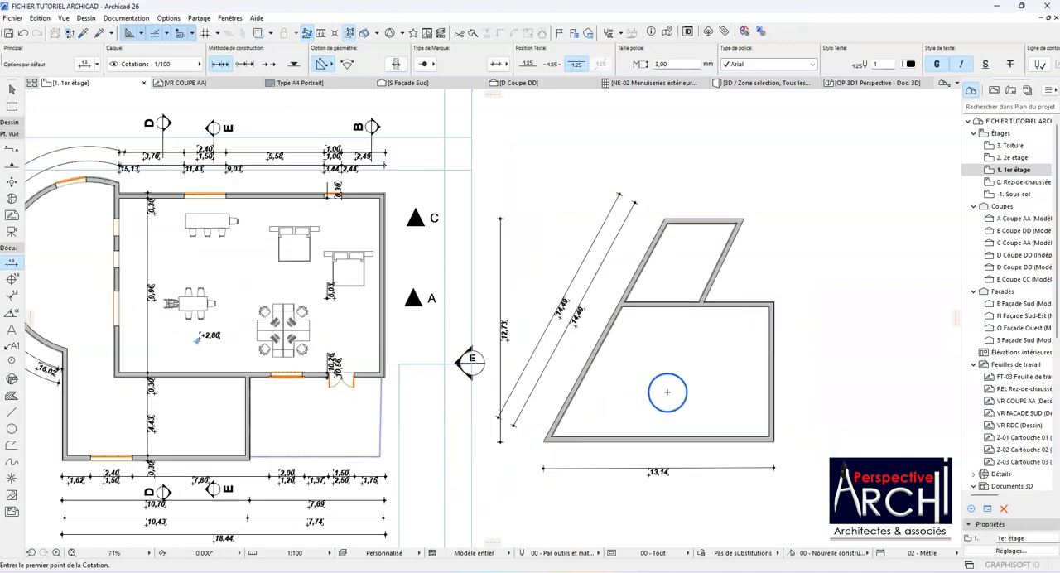
scroll(642, 390, "down", 2)
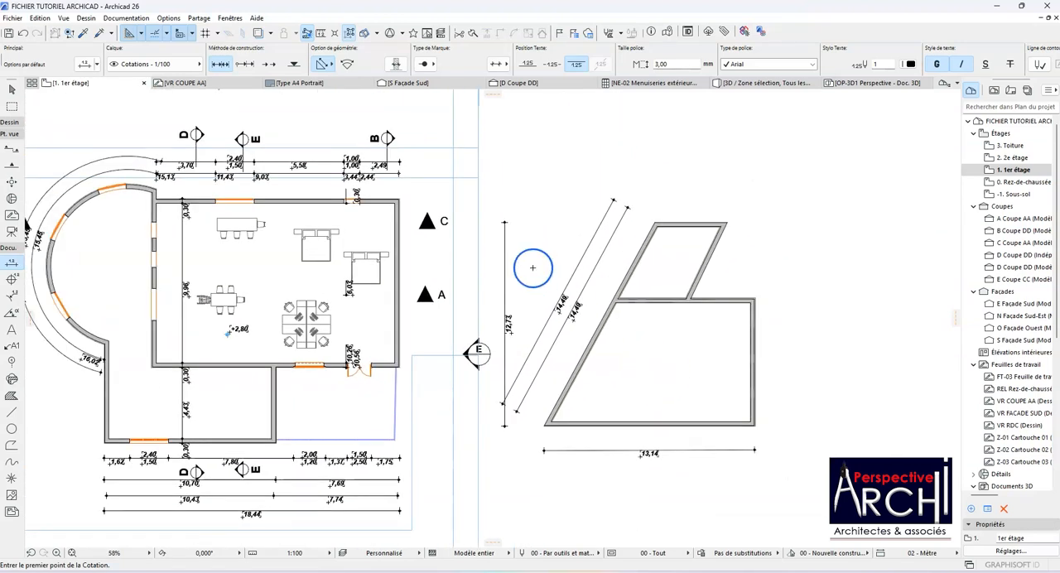
Step: Enable wall-thickness dimensioning and dimension the thickness of the four walls enclosing the small upper sample room
left_click(393, 64)
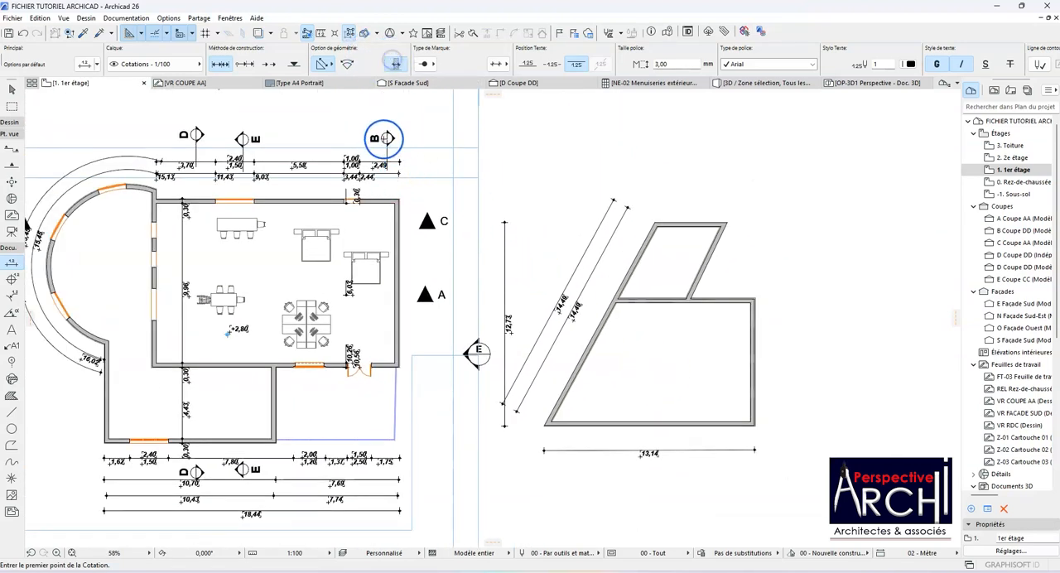
left_click(635, 262)
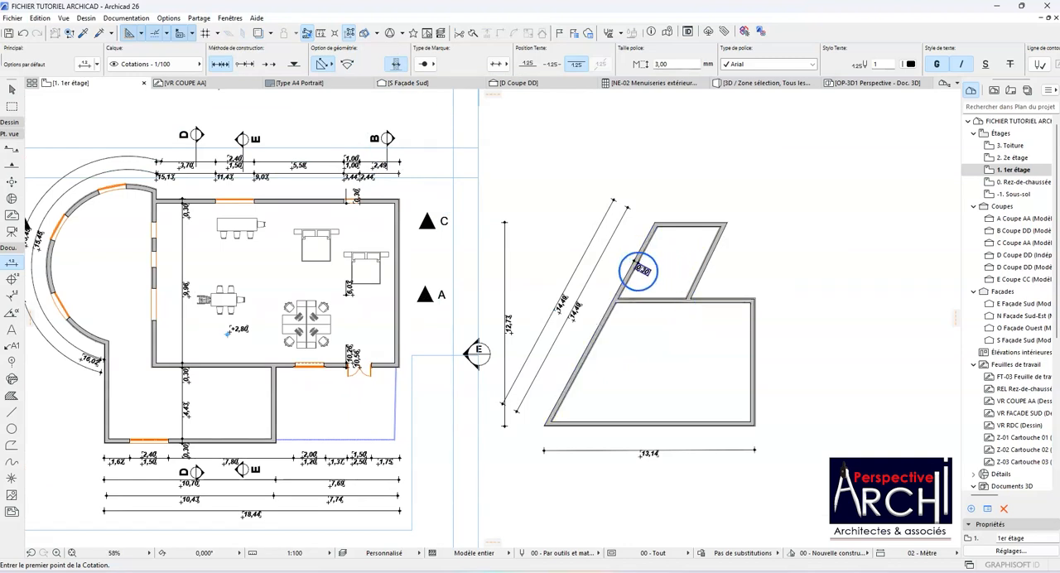
scroll(623, 264, "up", 8)
scroll(619, 264, "down", 5)
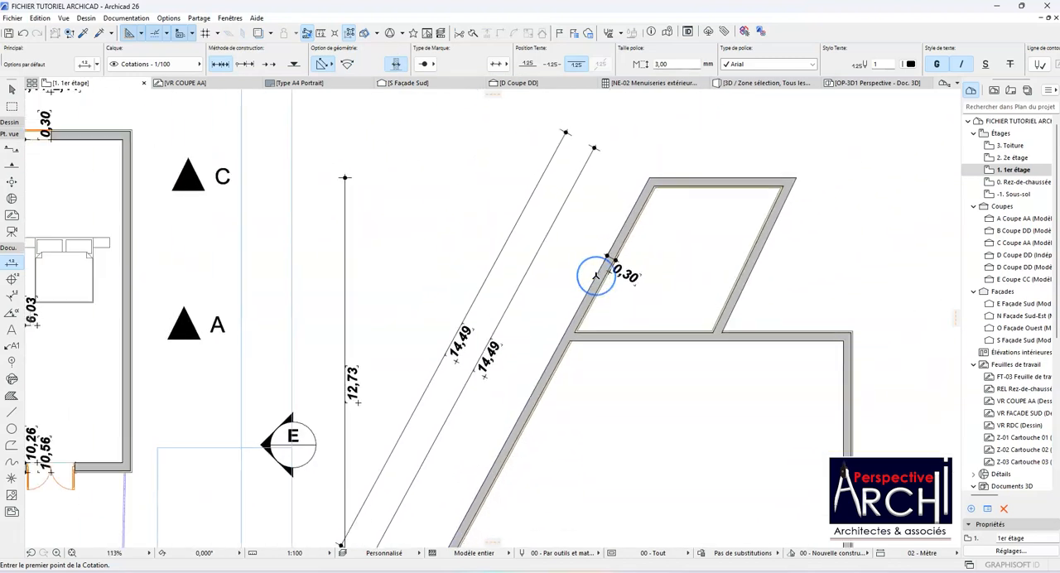
left_click(702, 193)
left_click(729, 249)
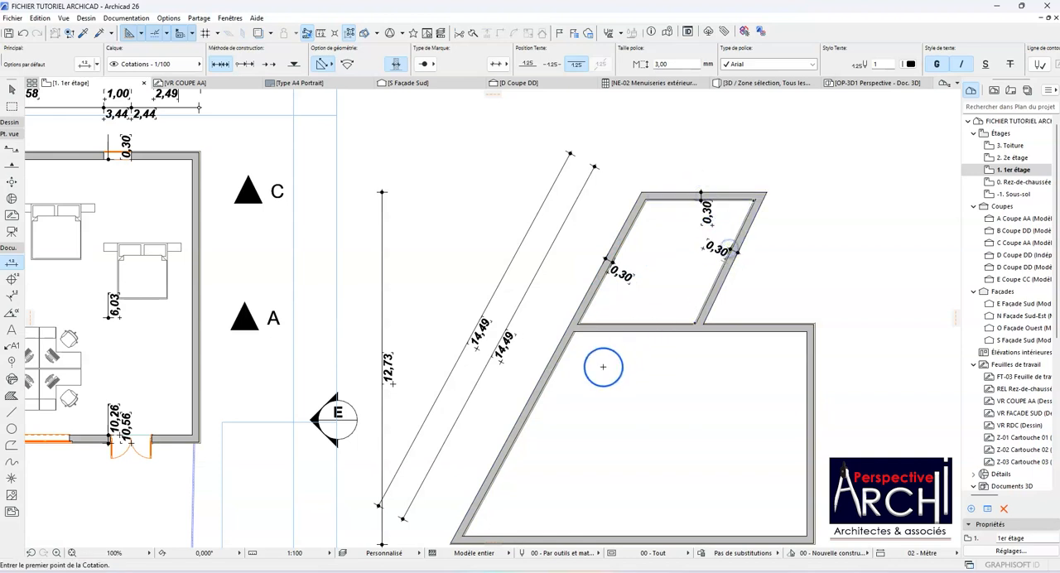
left_click(637, 330)
scroll(557, 317, "down", 3)
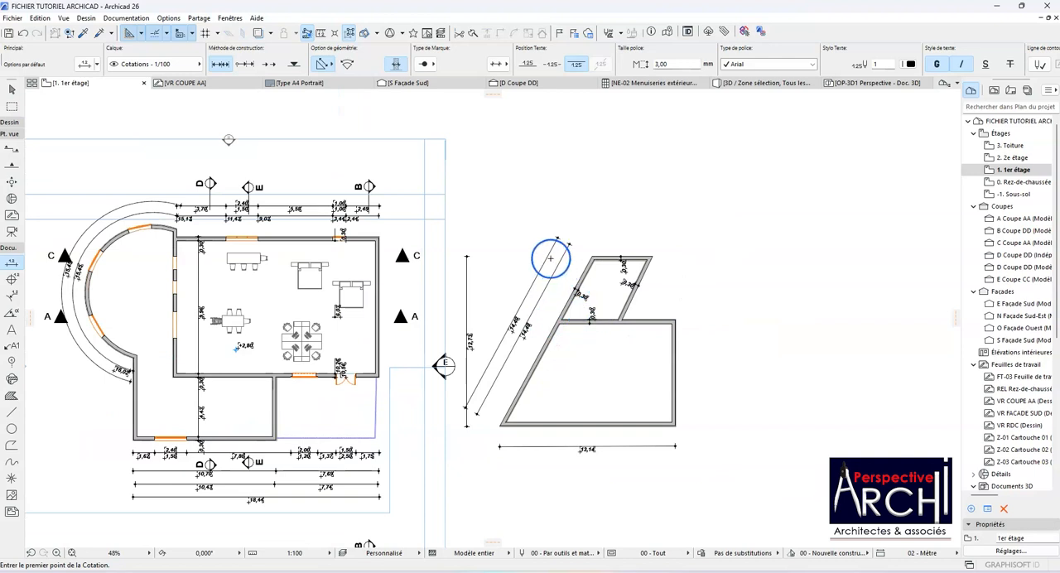
Step: Set the dimension marker to the oblique slash and place a dimension on the slanted wall of the large sample room, picking the opposite vertical wall too
left_click(424, 64)
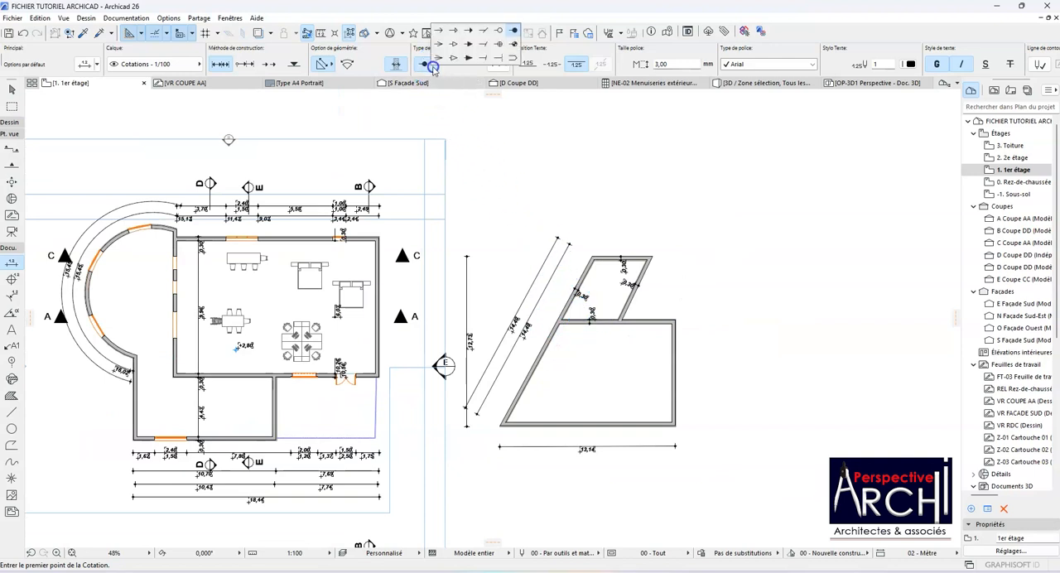
left_click(484, 29)
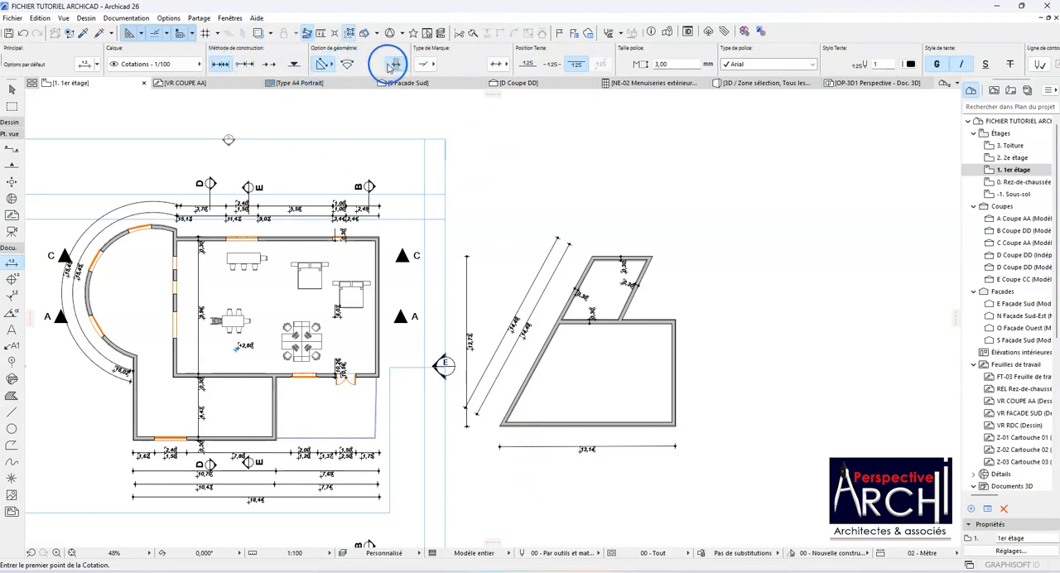
scroll(655, 445, "up", 4)
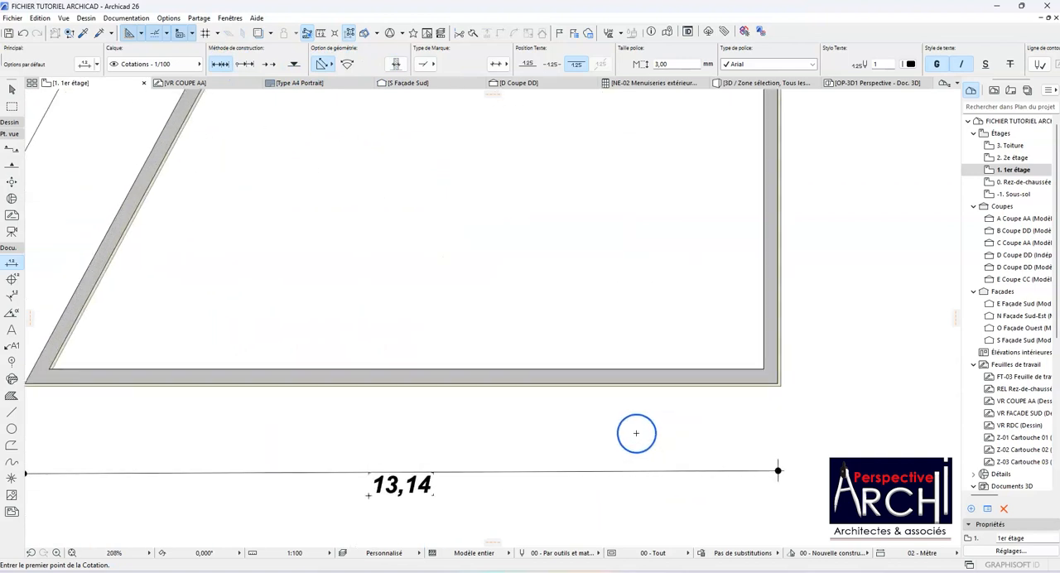
scroll(624, 431, "down", 1)
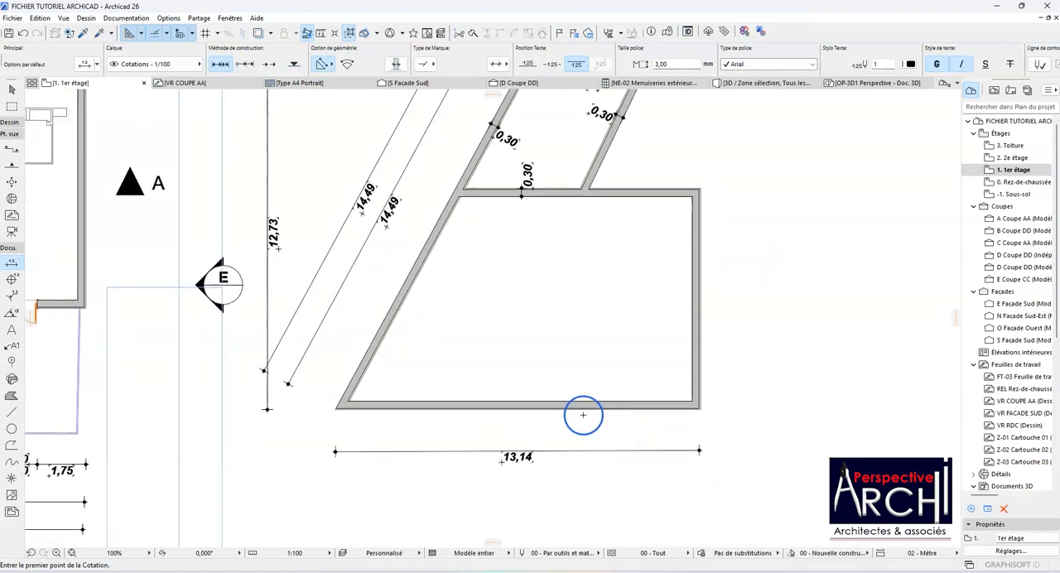
left_click(386, 327)
left_click(695, 330)
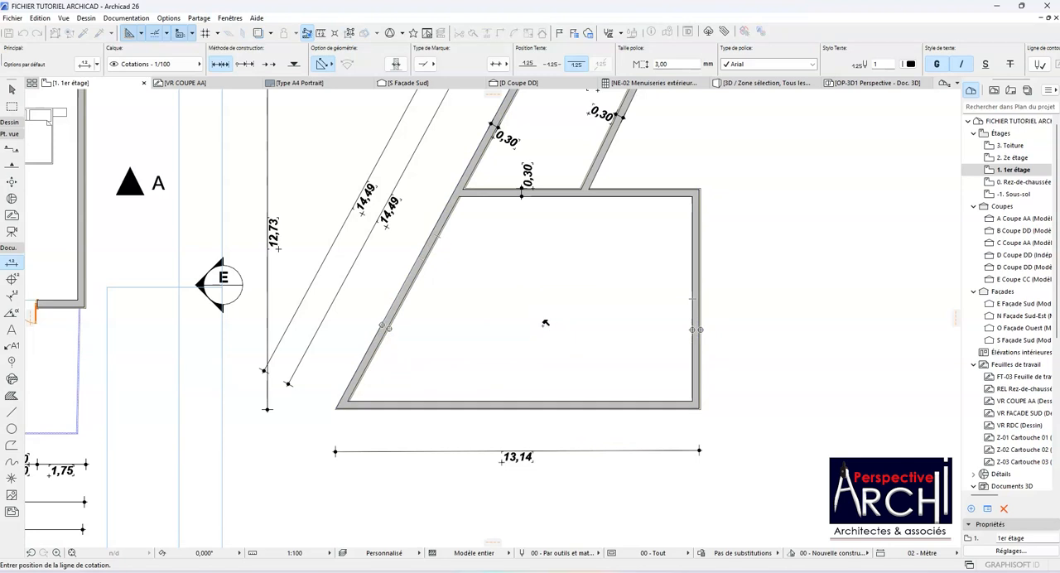
left_click(544, 324)
left_click(546, 409)
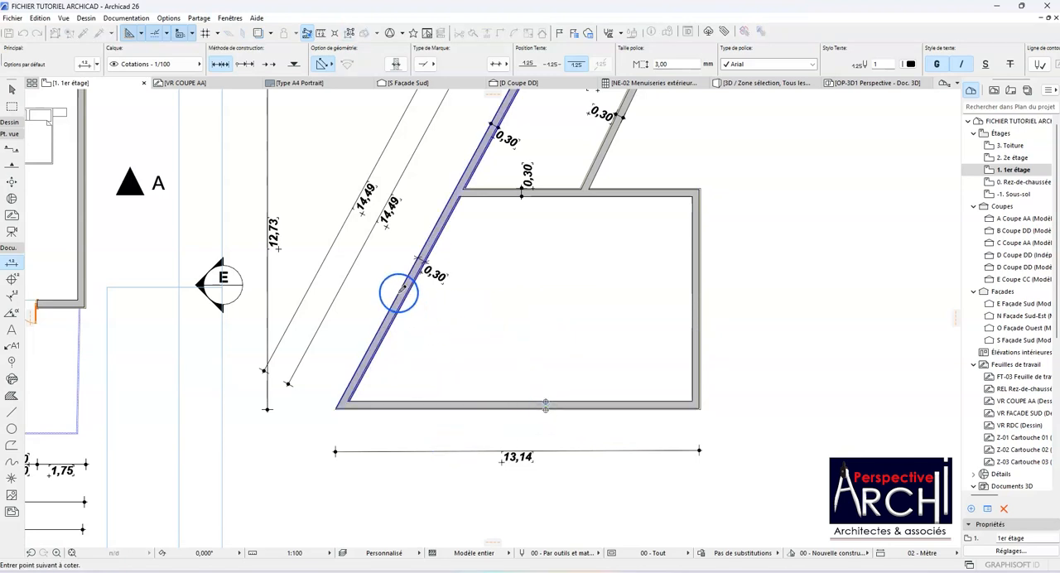
left_click(692, 334)
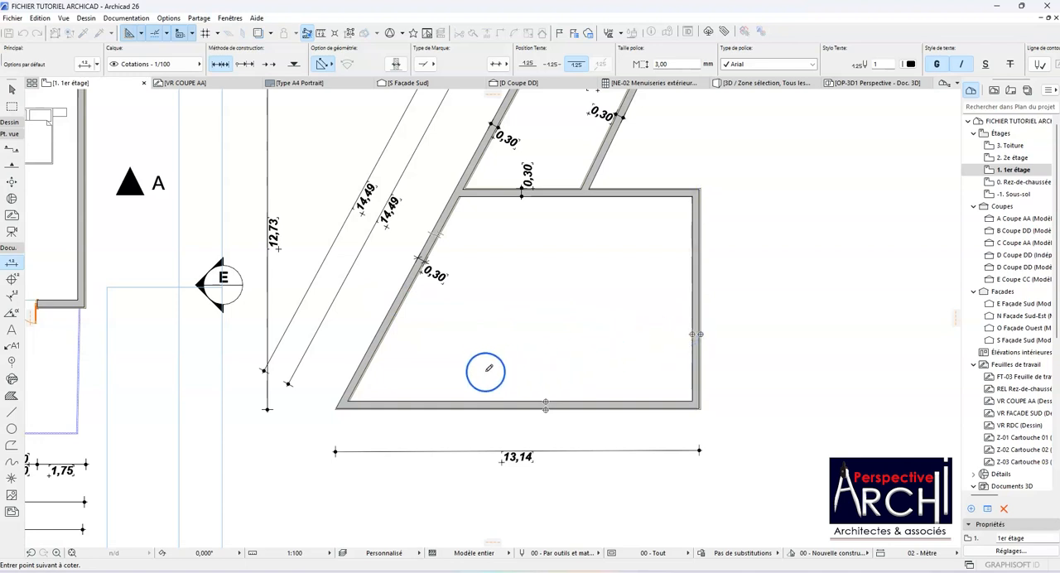
key("Escape")
left_click(370, 347)
left_click(434, 403)
double_click(417, 368)
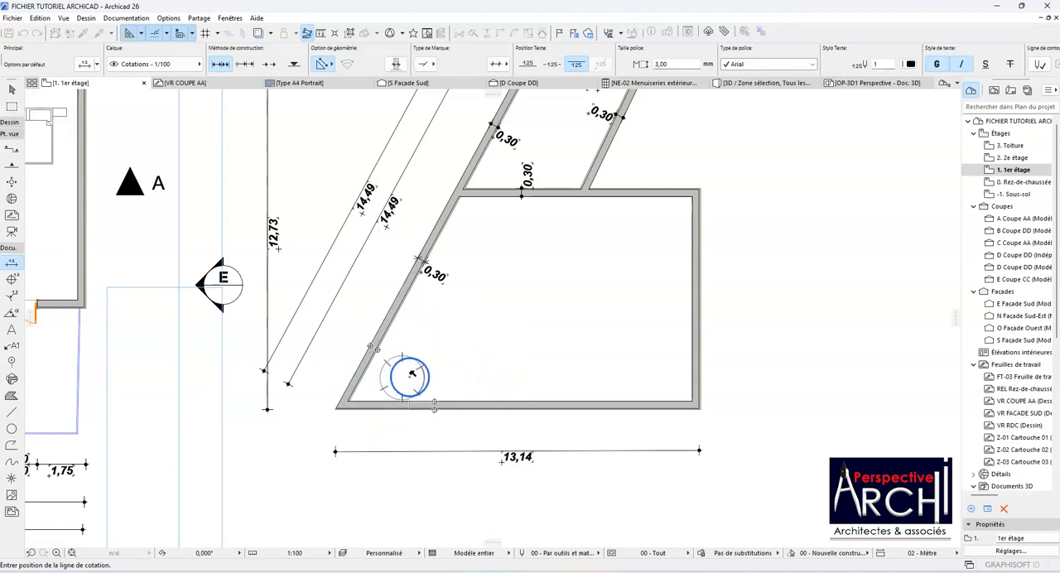
key("Escape")
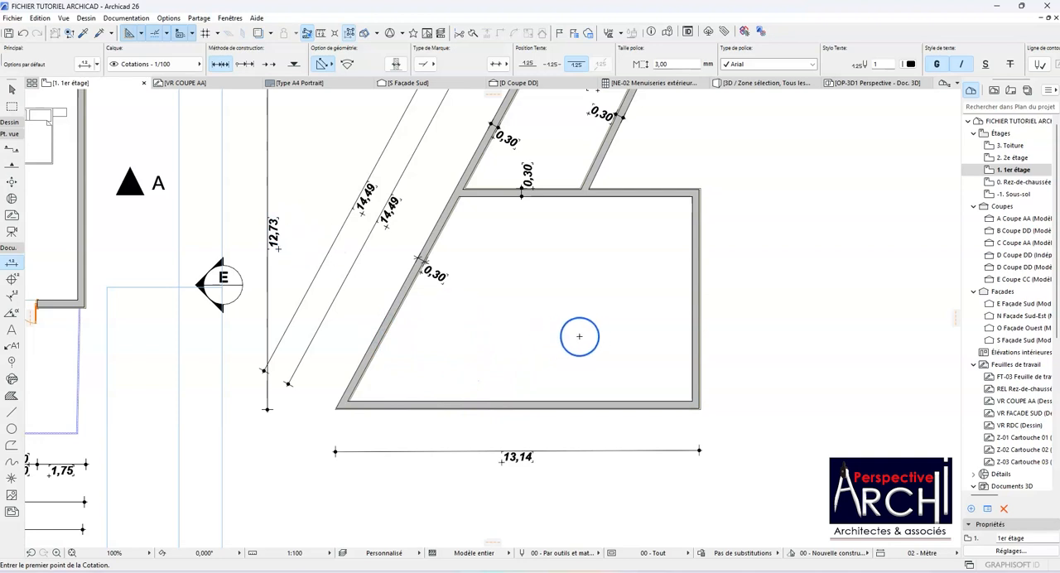
Step: Dimension horizontally from the large room's vertical wall, including its thickness, to the lower inner corner at the slanted wall, placing the line across the room
left_click(696, 326)
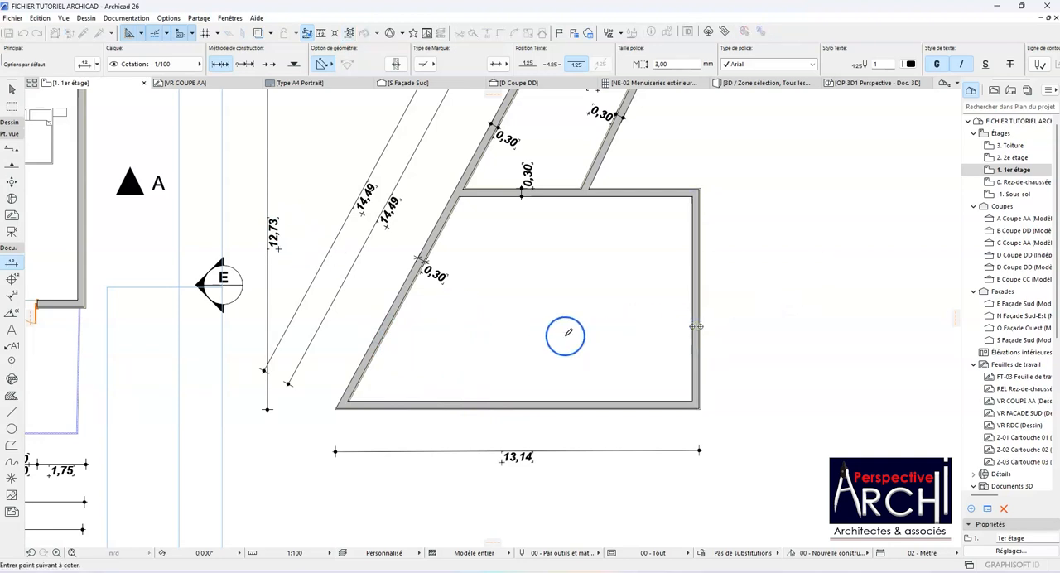
left_click(349, 403)
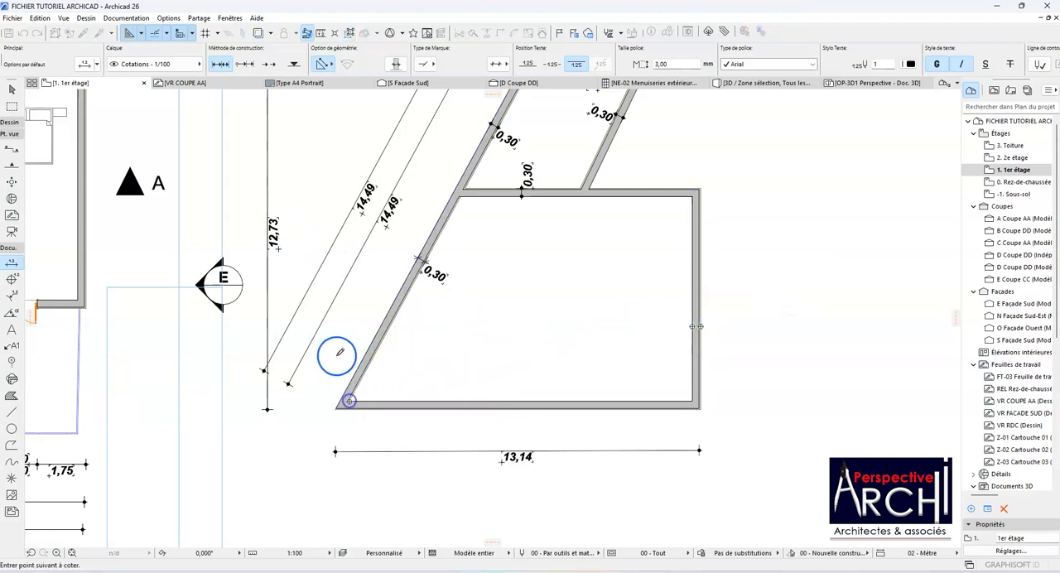
double_click(571, 315)
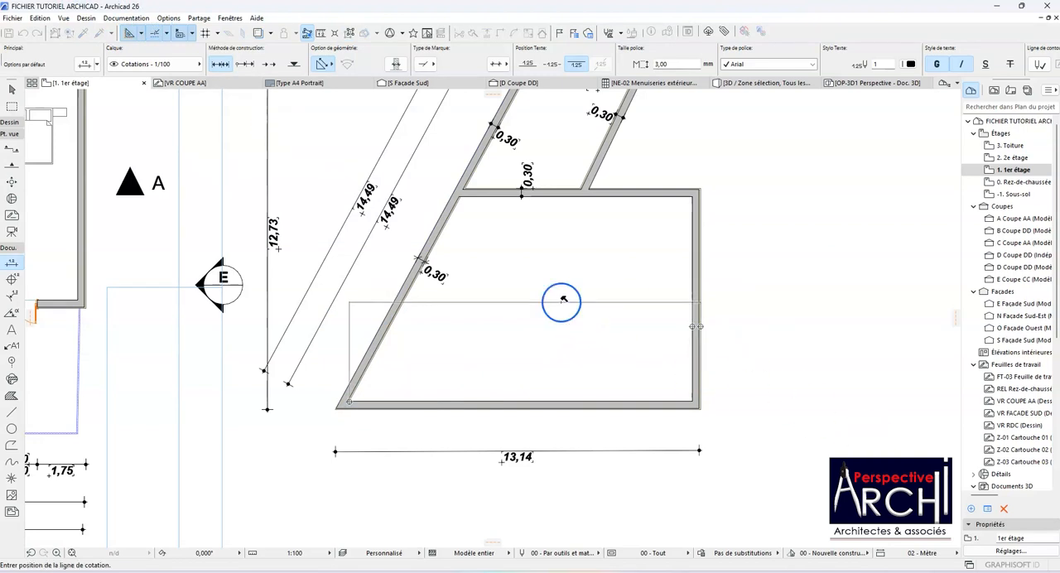
left_click(562, 302)
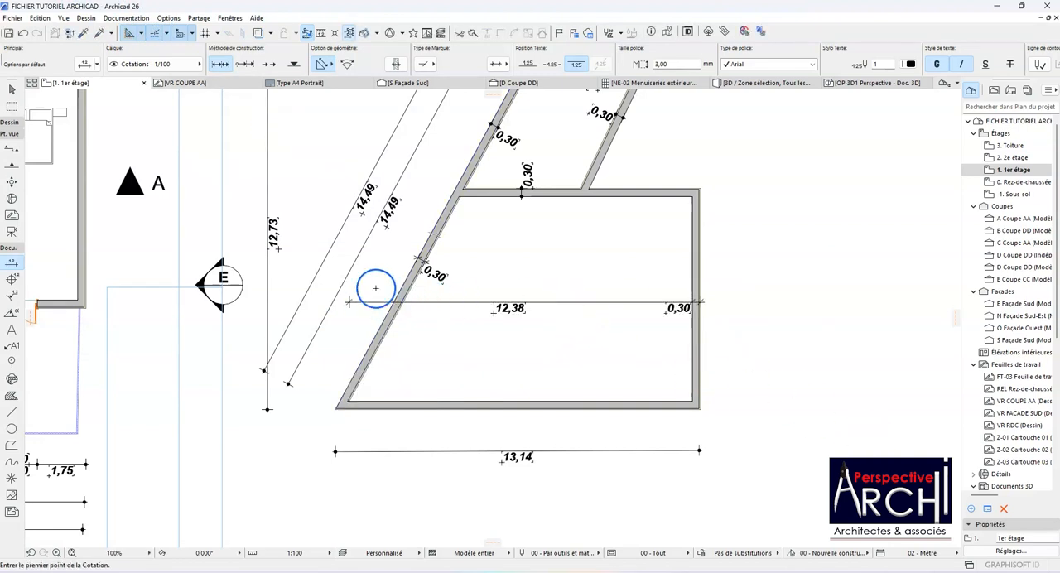
Step: Insert a dimension point into the horizontal chain across the large room at the upper inner corner beside the slanted wall
left_click(415, 302, "shift")
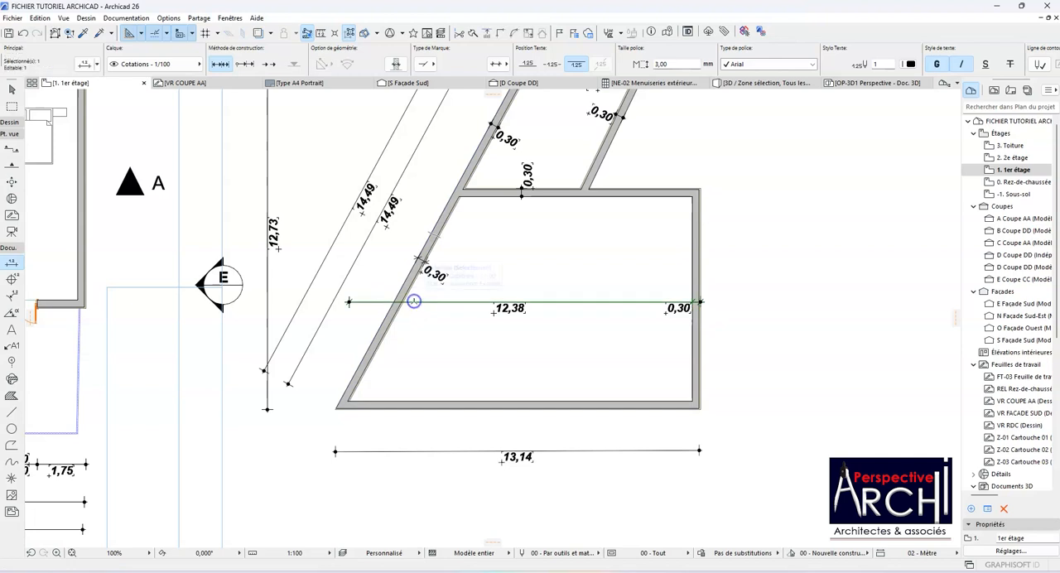
left_click(414, 302)
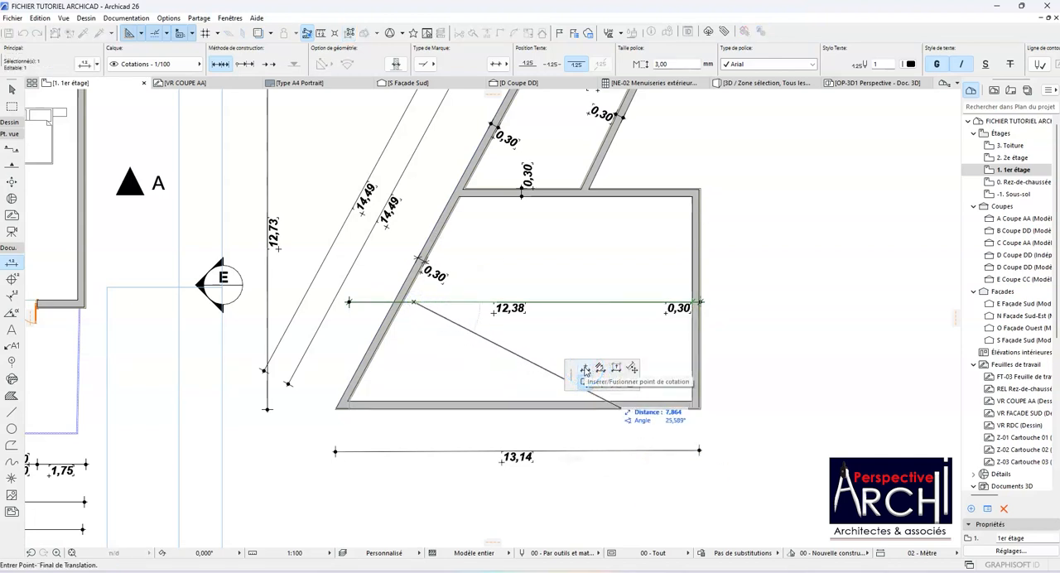
left_click(584, 370)
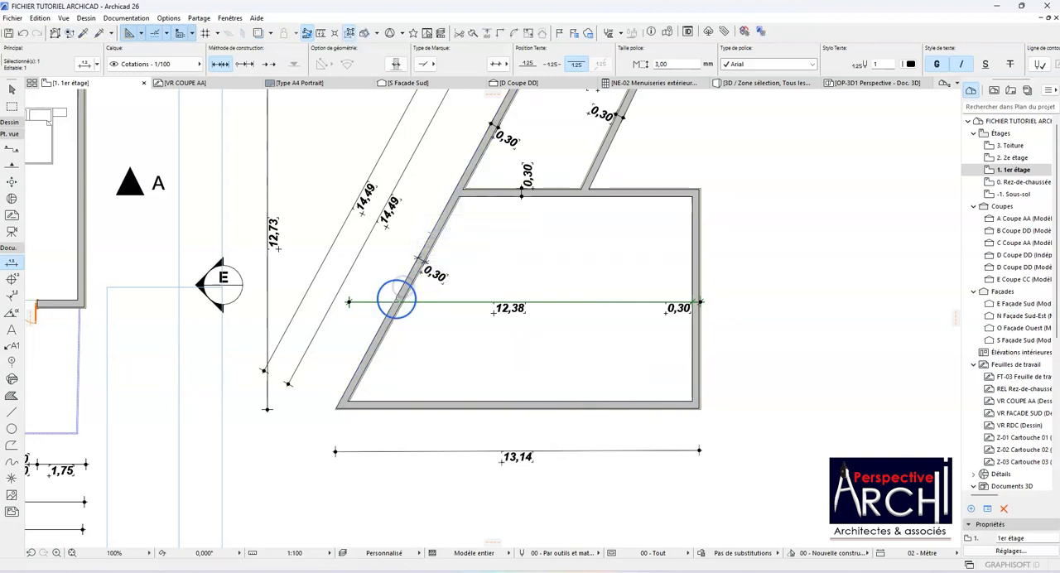
key("Escape")
left_click(418, 302, "shift")
left_click(418, 302)
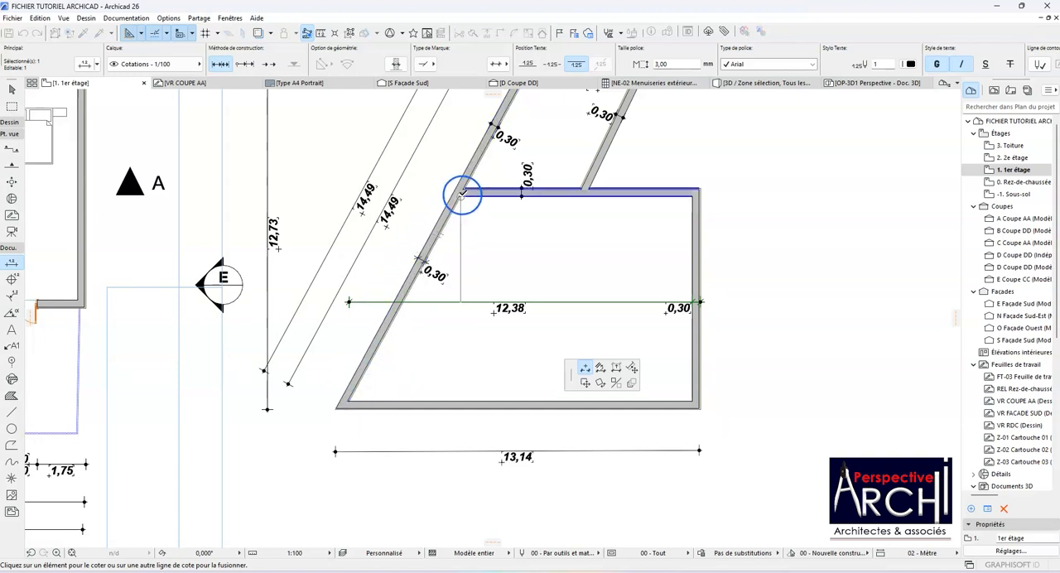
left_click(454, 207)
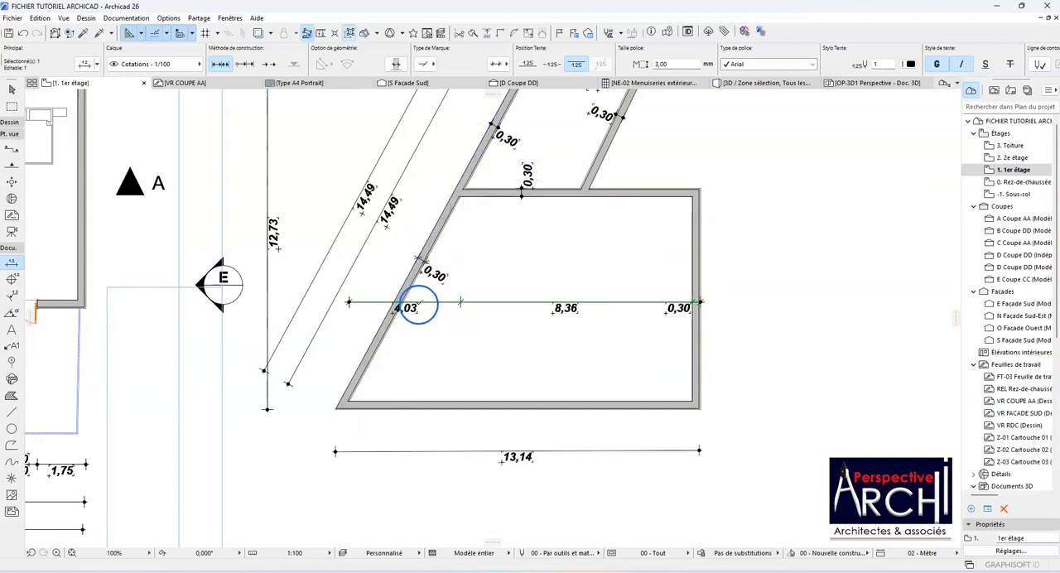
Step: Stretch the witness lines of the horizontal chain across the large room above and below the dimension line, and return their length to zero
left_click(500, 302)
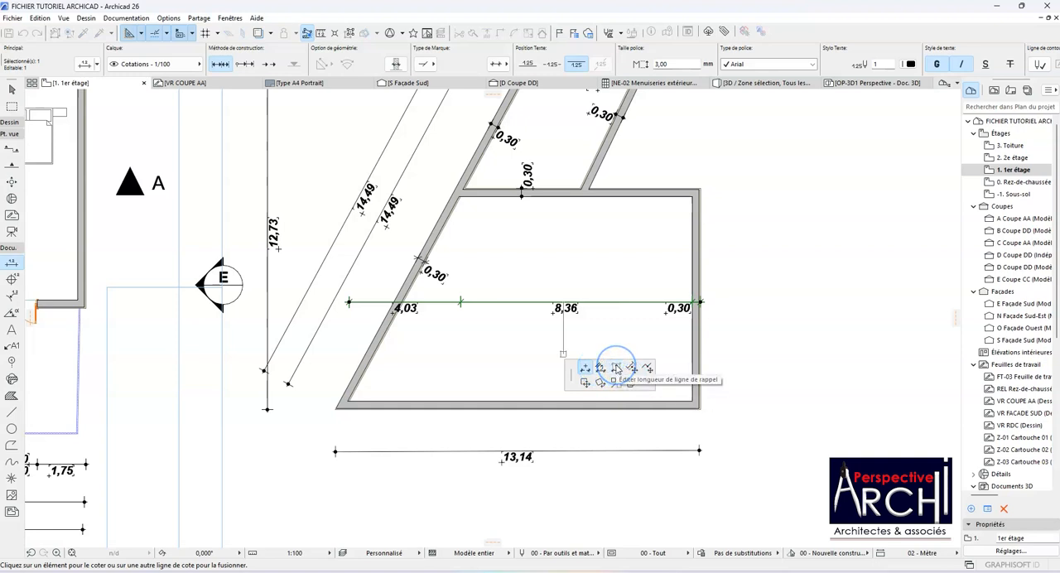
left_click(616, 370)
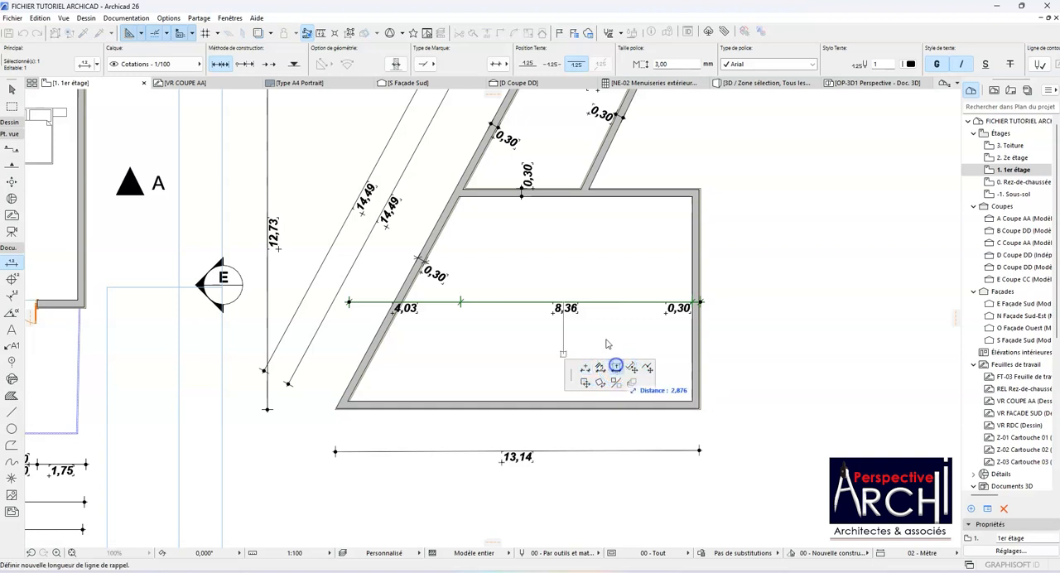
left_click(604, 287)
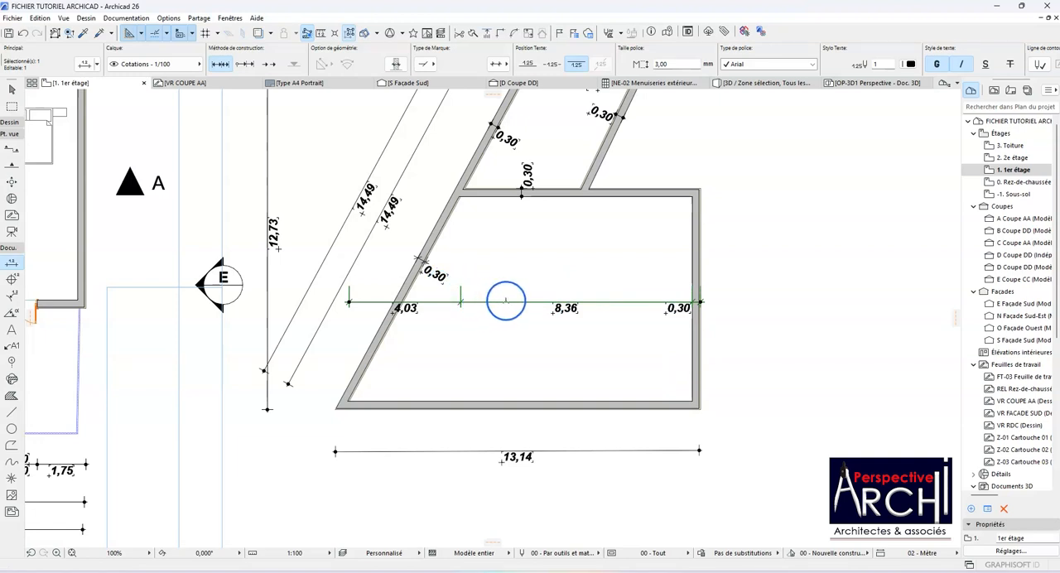
left_click(506, 301)
left_click(509, 321)
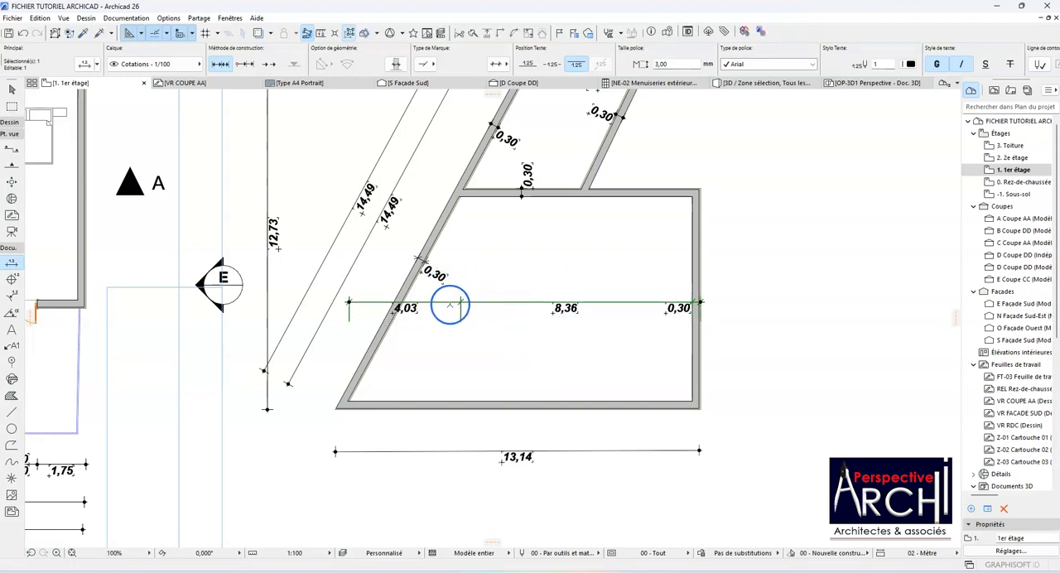
left_click(484, 300)
left_click(487, 296)
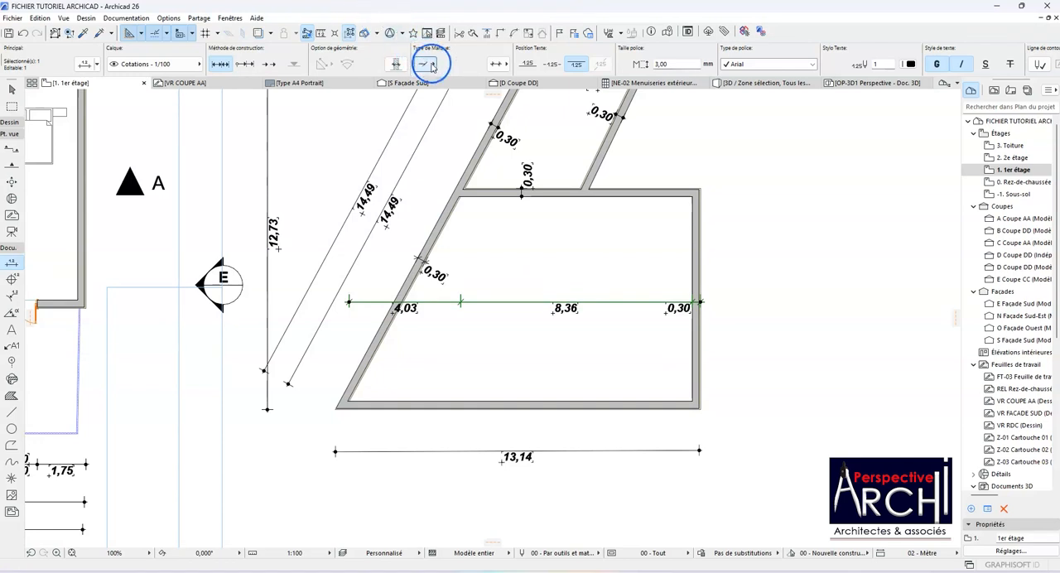
Step: Set the text position of the large room's horizontal chain to in line with the dimension line, comparing it with the below-line position
left_click(507, 64)
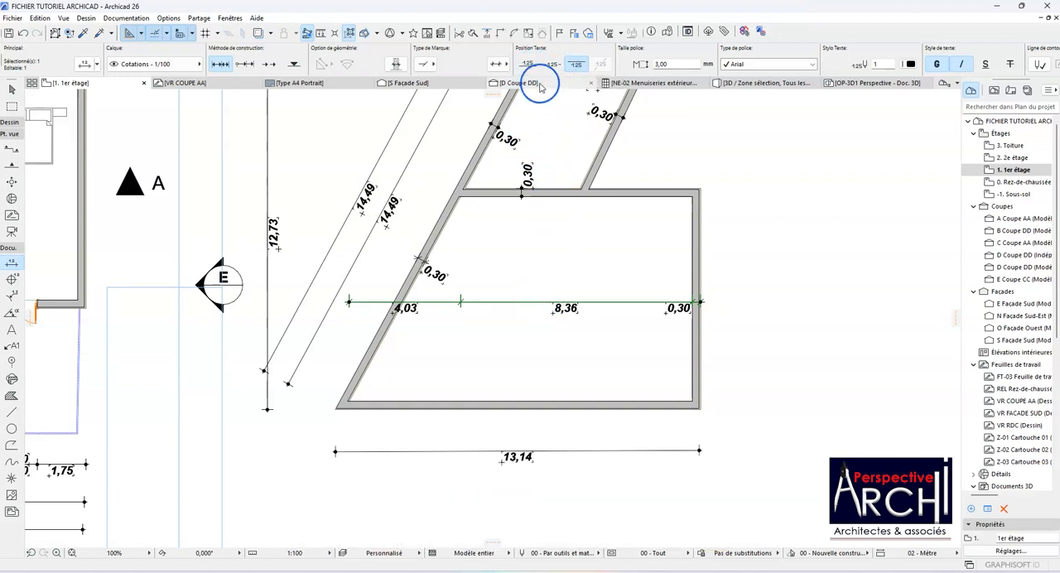
left_click(551, 65)
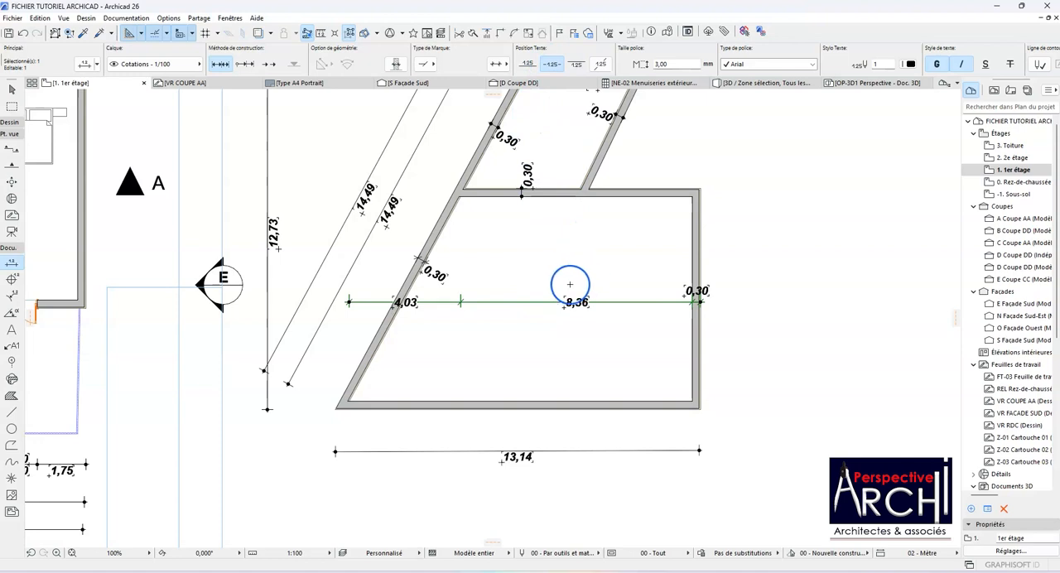
left_click(575, 66)
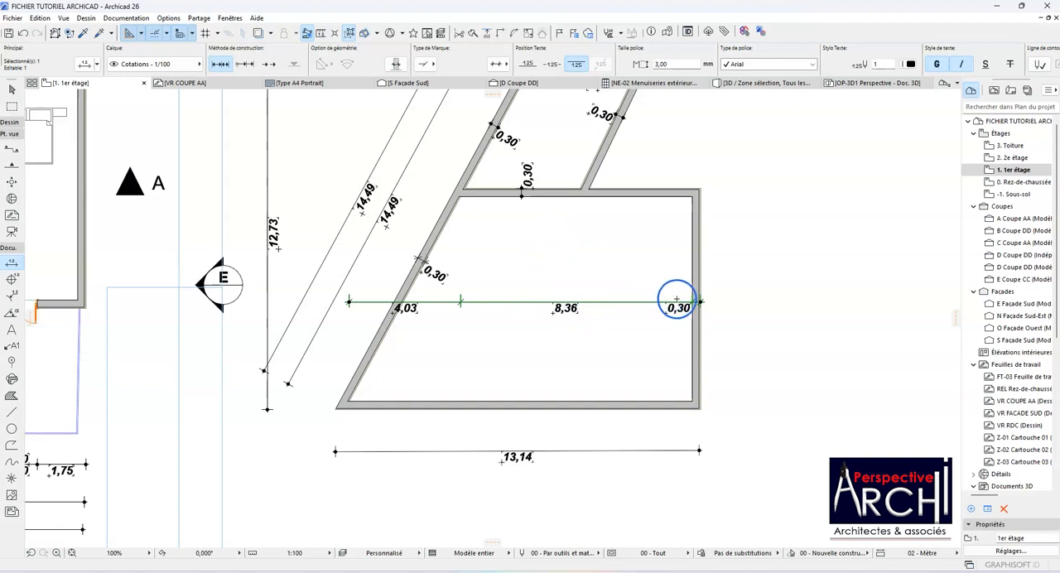
left_click(552, 65)
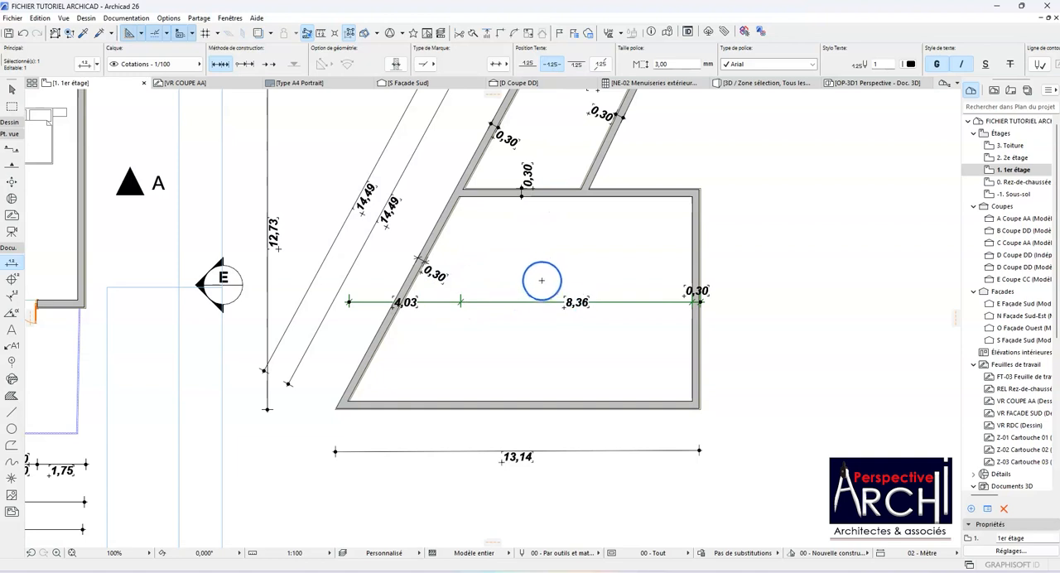
Step: Select the four horizontal dimension chains below the first-floor plan and set their text position to in line with the dimension lines
scroll(539, 277, "down", 8)
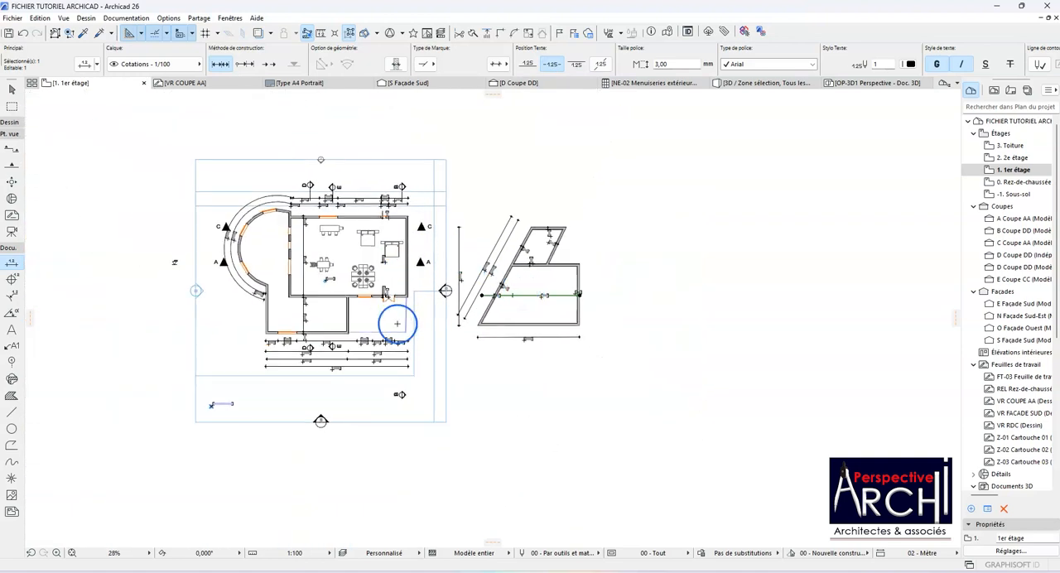
scroll(333, 352, "up", 7)
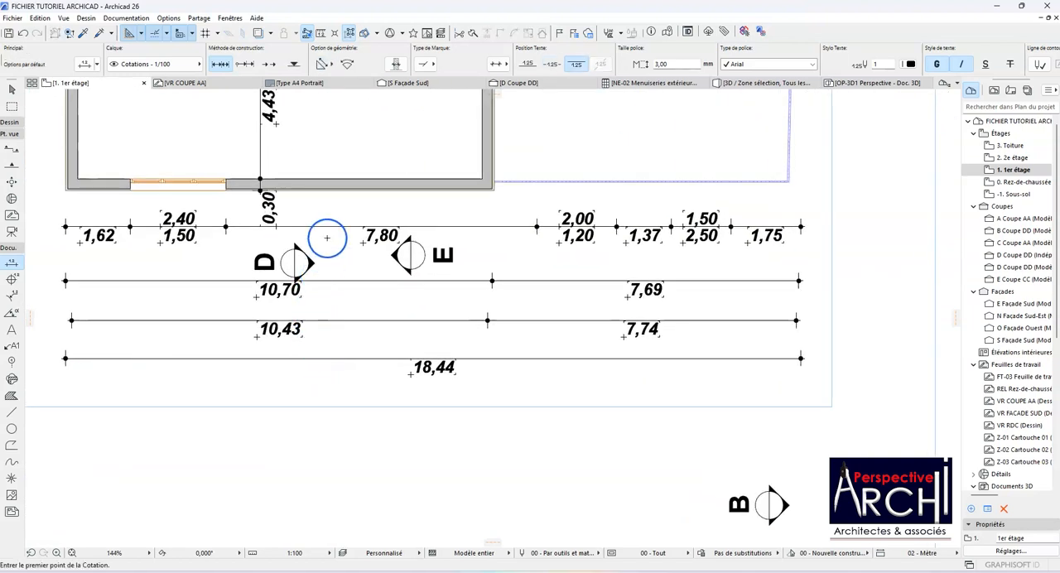
left_click(326, 227)
left_click(338, 281, "shift")
left_click(340, 321, "shift")
left_click(346, 357, "shift")
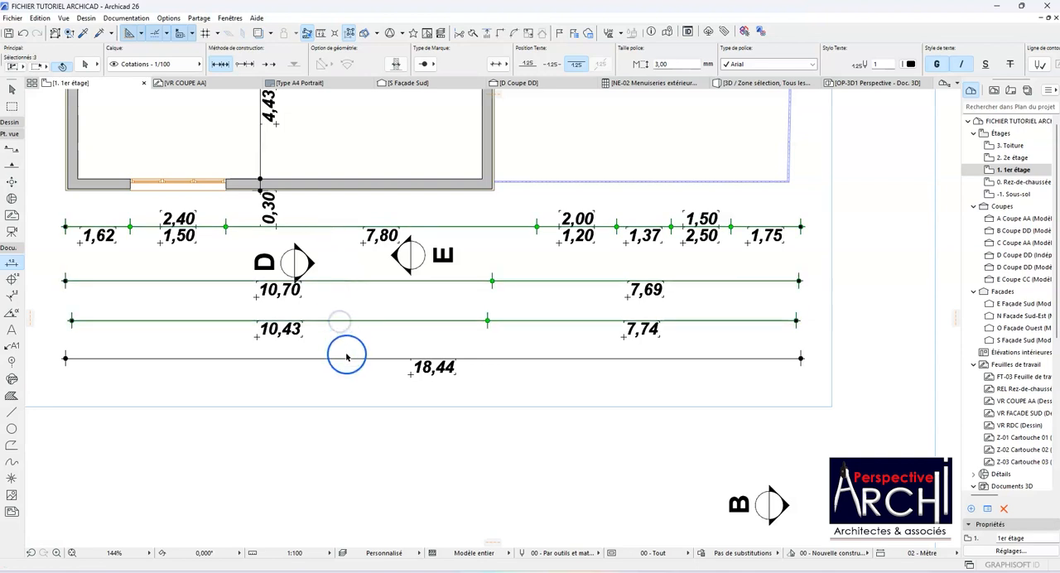
left_click(552, 63)
scroll(485, 352, "down", 3)
scroll(486, 377, "up", 3)
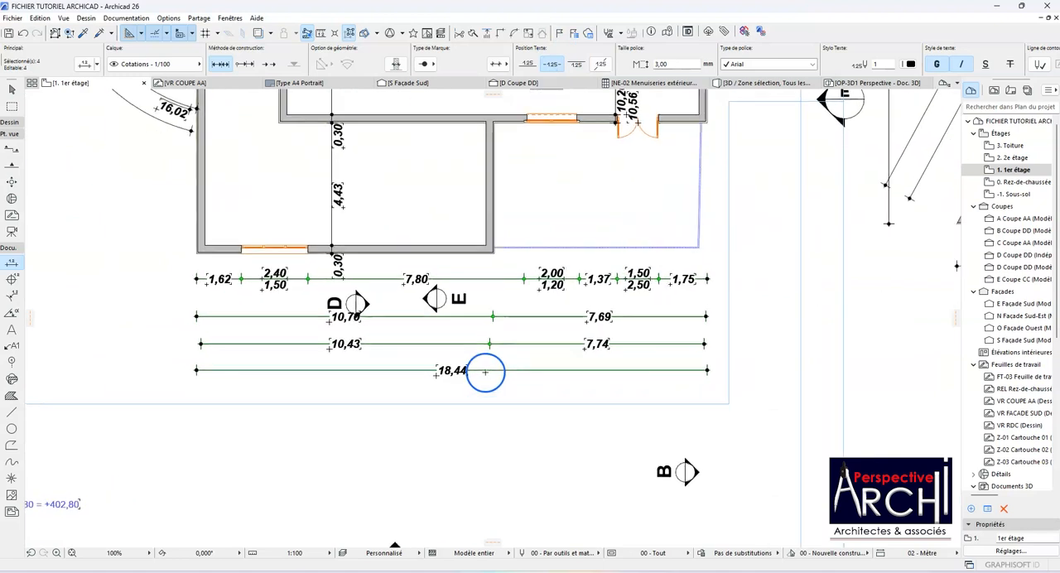
scroll(485, 373, "up", 1)
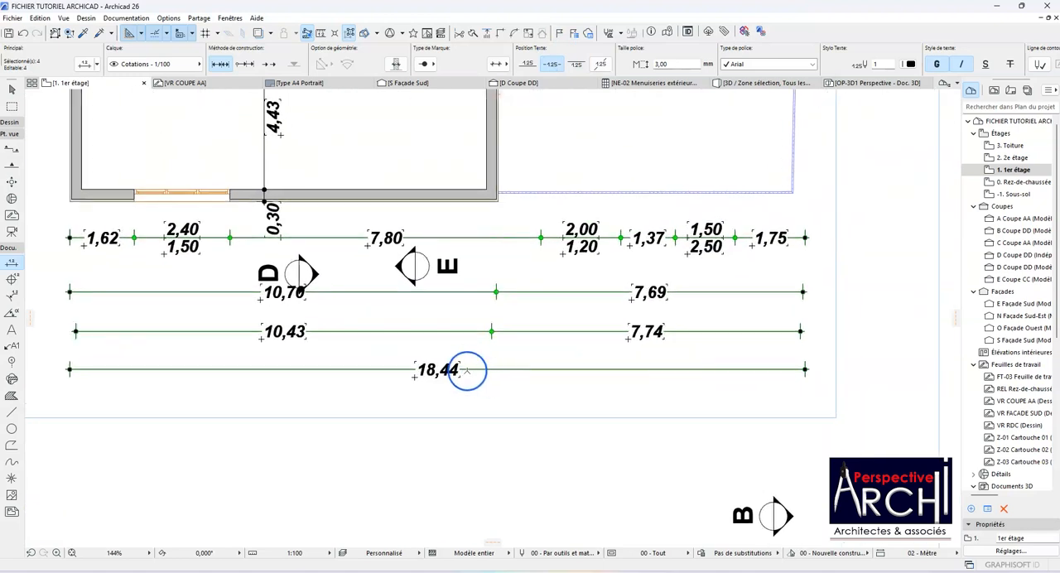
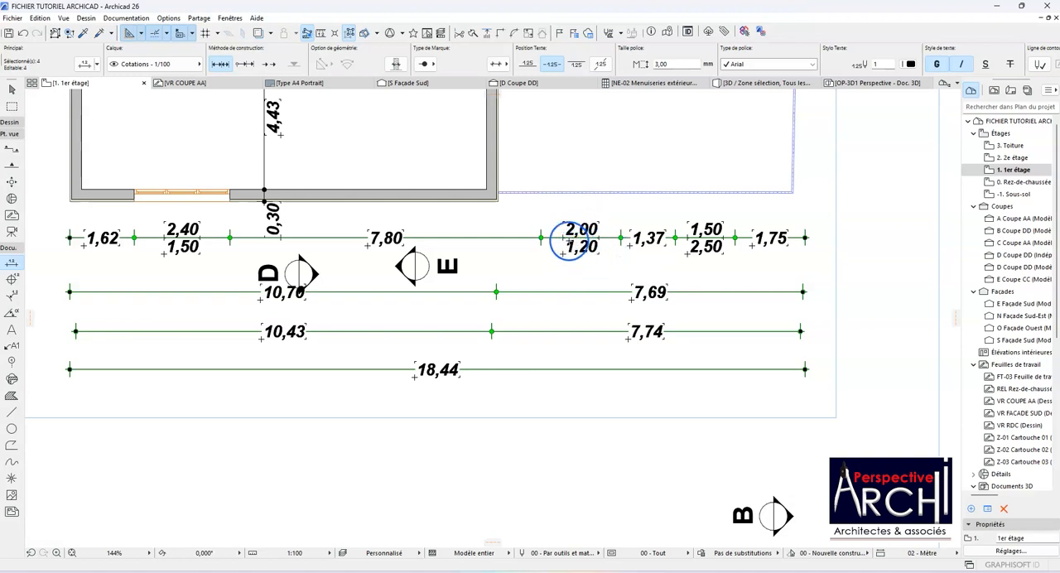
Step: Examine the in-line text of the four horizontal dimension chains below the plan, and clear the selection
scroll(579, 230, "up", 2)
scroll(585, 224, "down", 5)
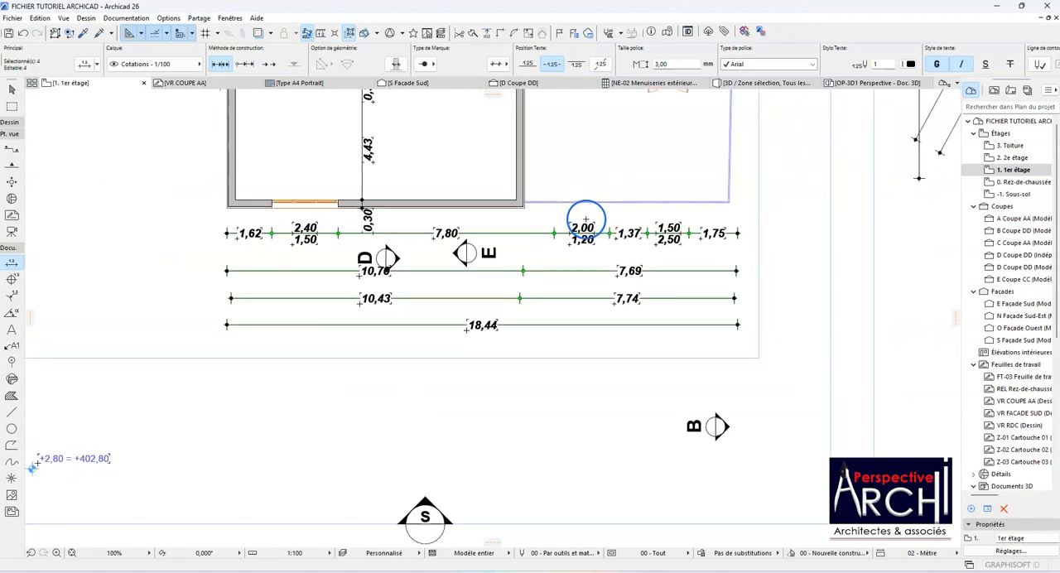
scroll(585, 222, "up", 8)
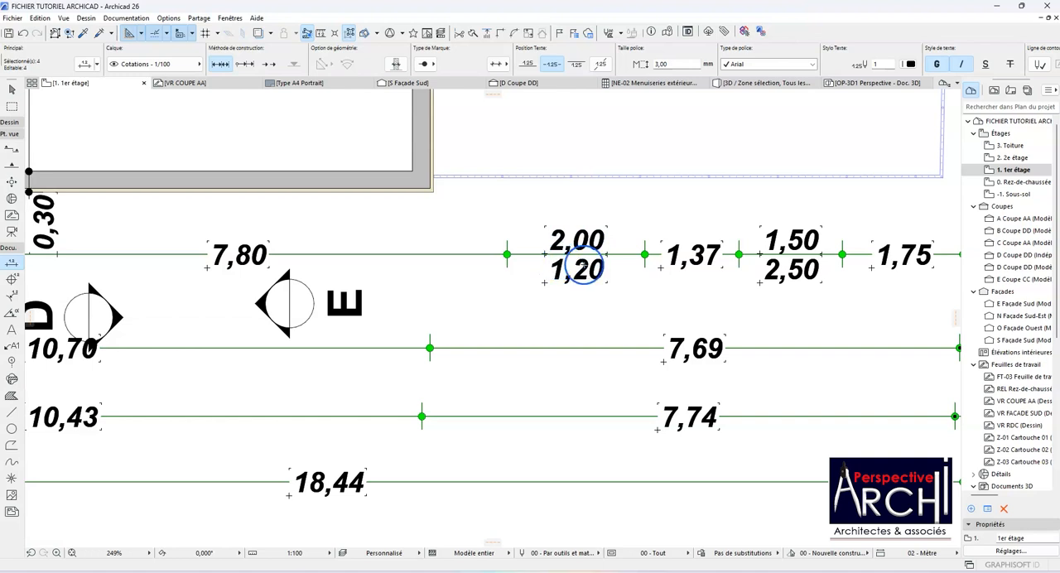
scroll(545, 257, "down", 1)
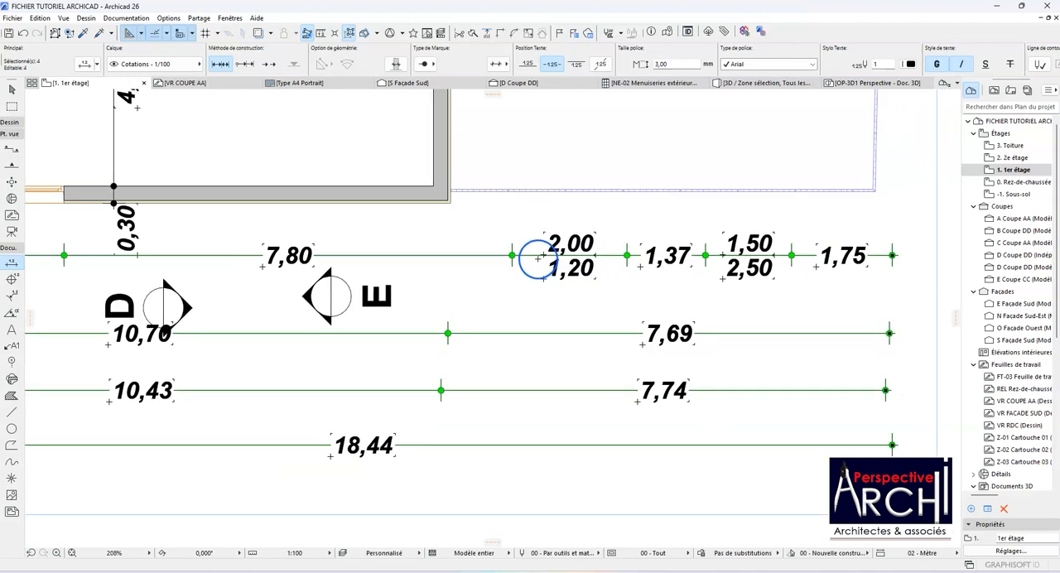
scroll(555, 280, "down", 3)
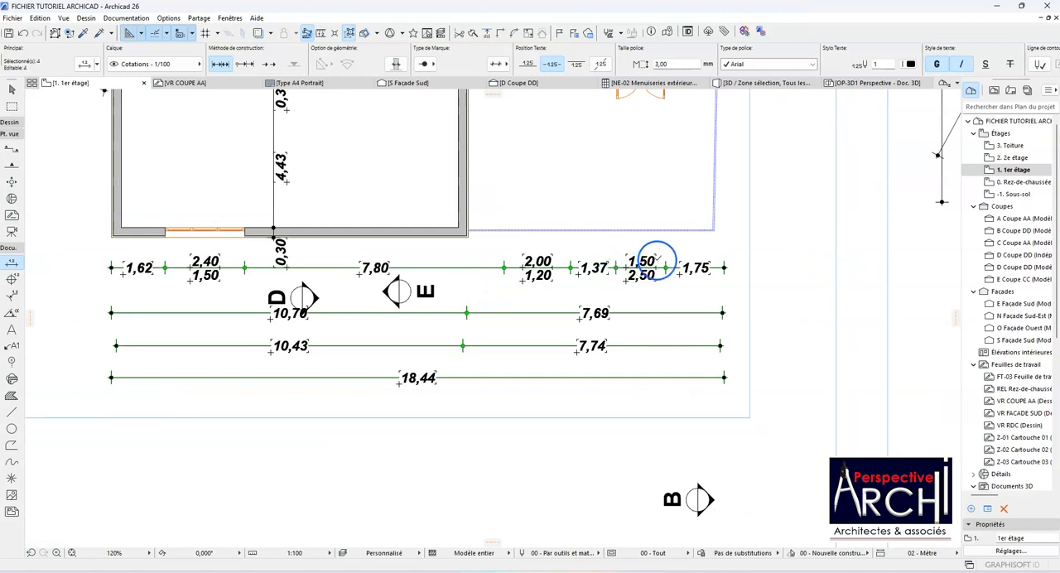
scroll(414, 377, "down", 2)
scroll(415, 377, "down", 2)
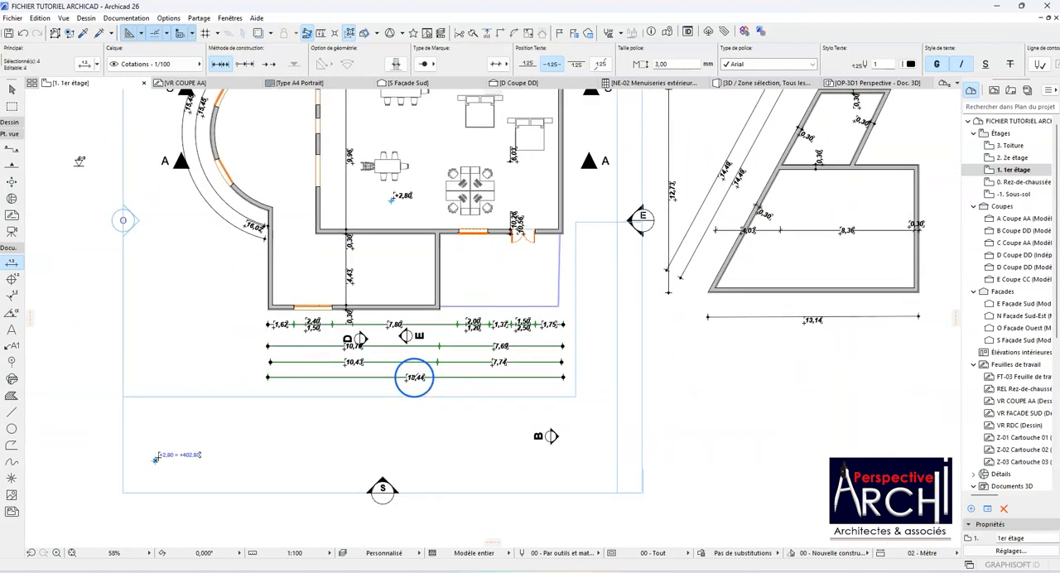
scroll(399, 361, "down", 2)
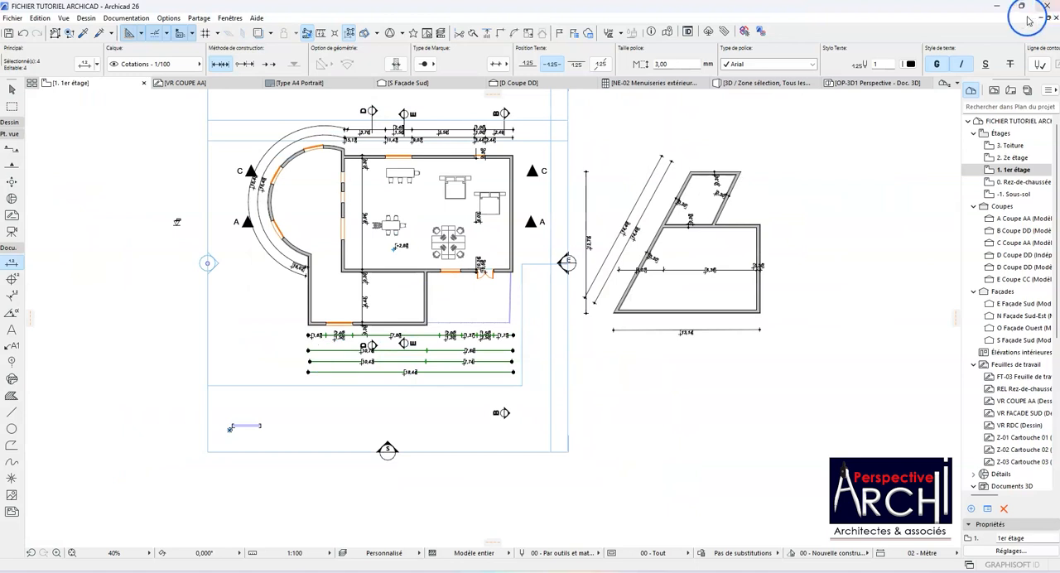
key("Escape")
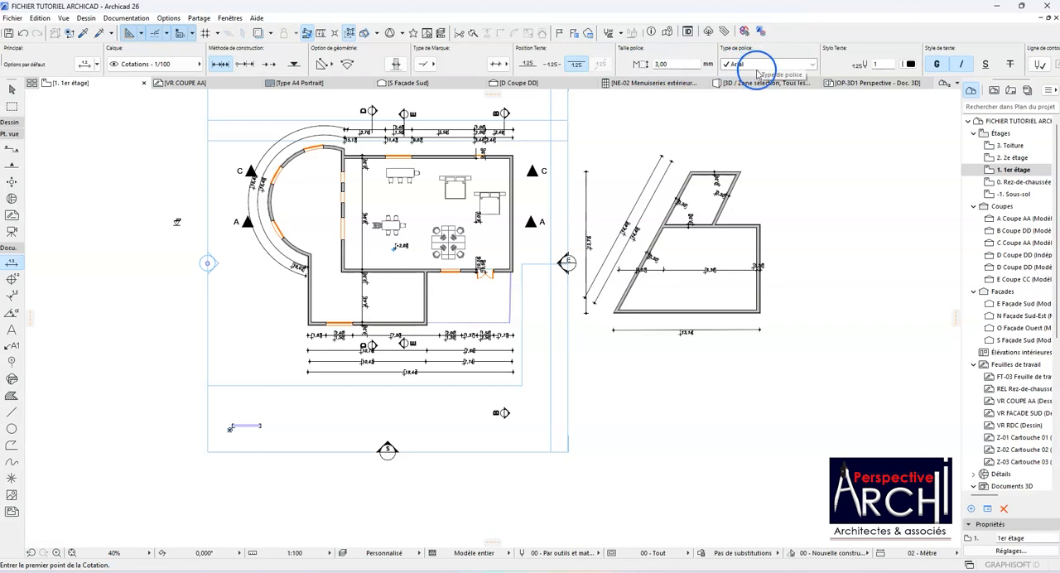
Step: Change the font of the overall 18,44 dimension below the plan to Artifakt Element
left_click(396, 372)
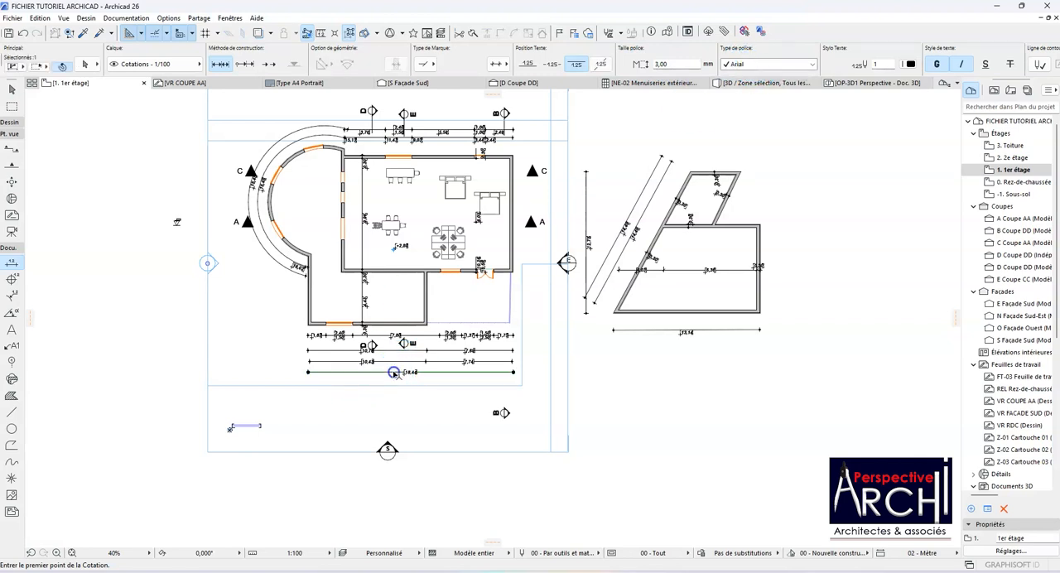
left_click(783, 66)
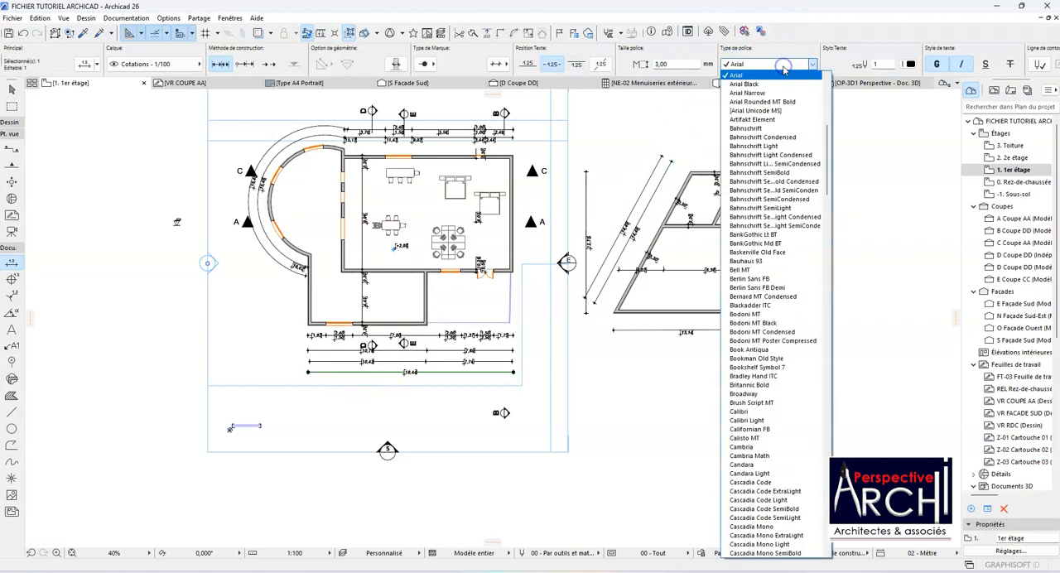
left_click(766, 124)
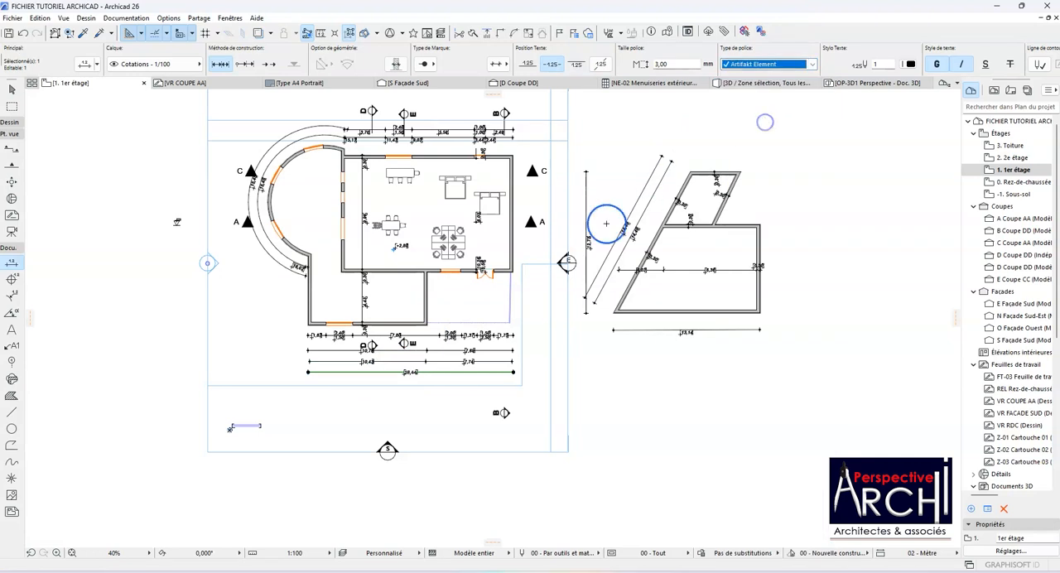
scroll(389, 380, "up", 6)
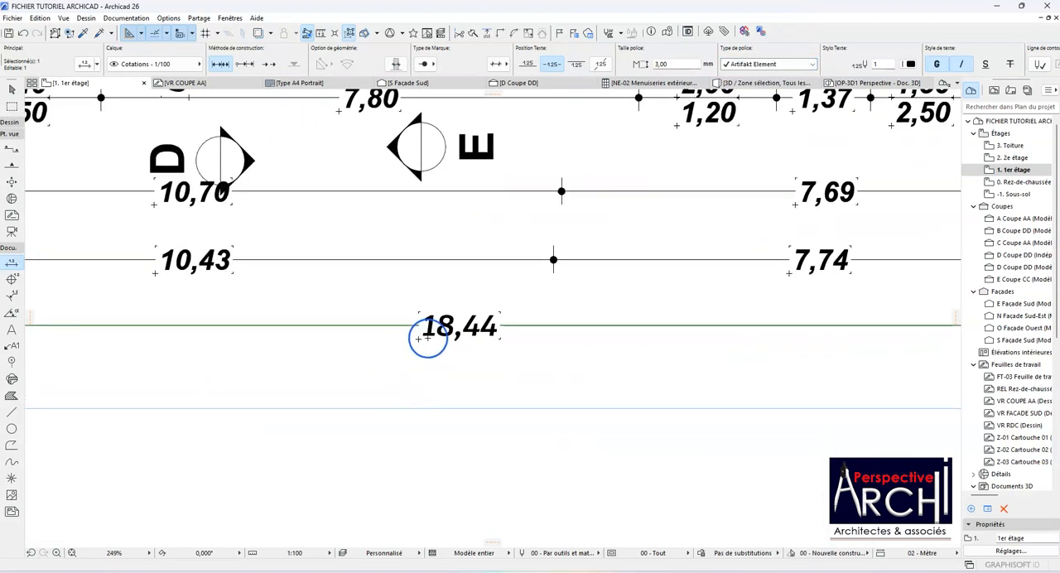
scroll(437, 325, "down", 3)
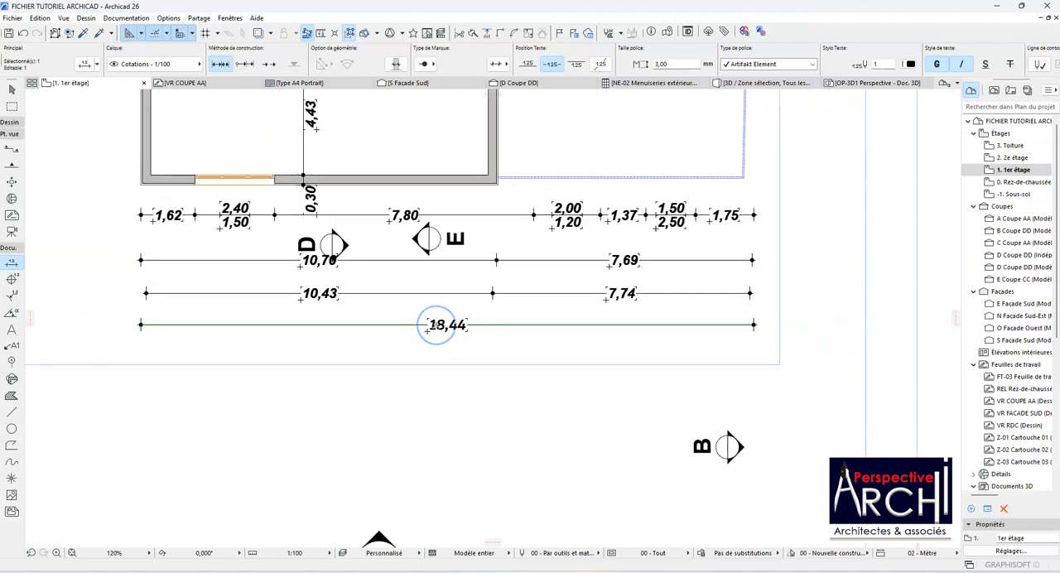
scroll(429, 327, "down", 4)
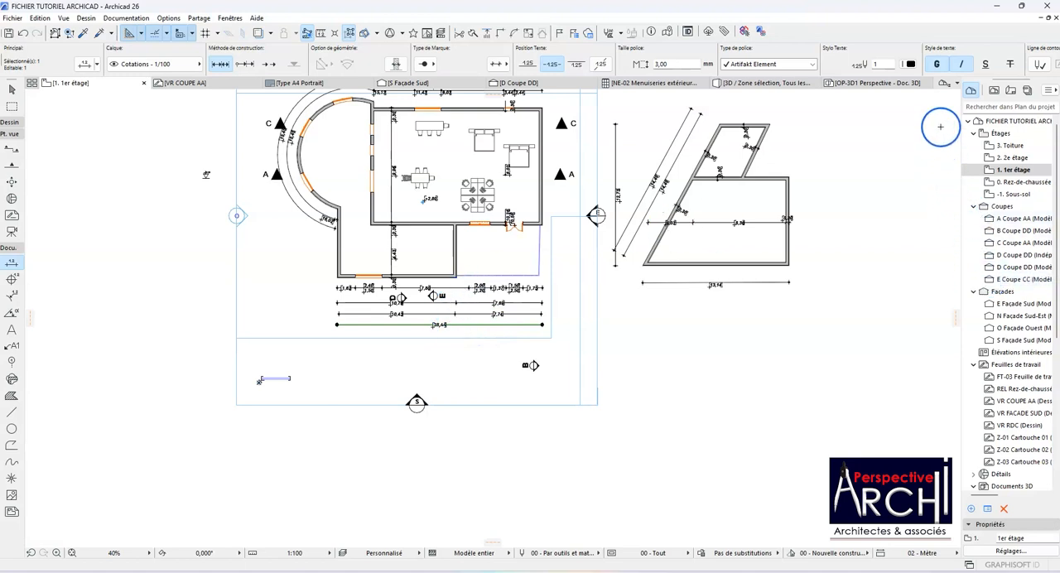
Step: Set both the text pen and the dimension line pen of the overall dimension to red pen 141
left_click(910, 64)
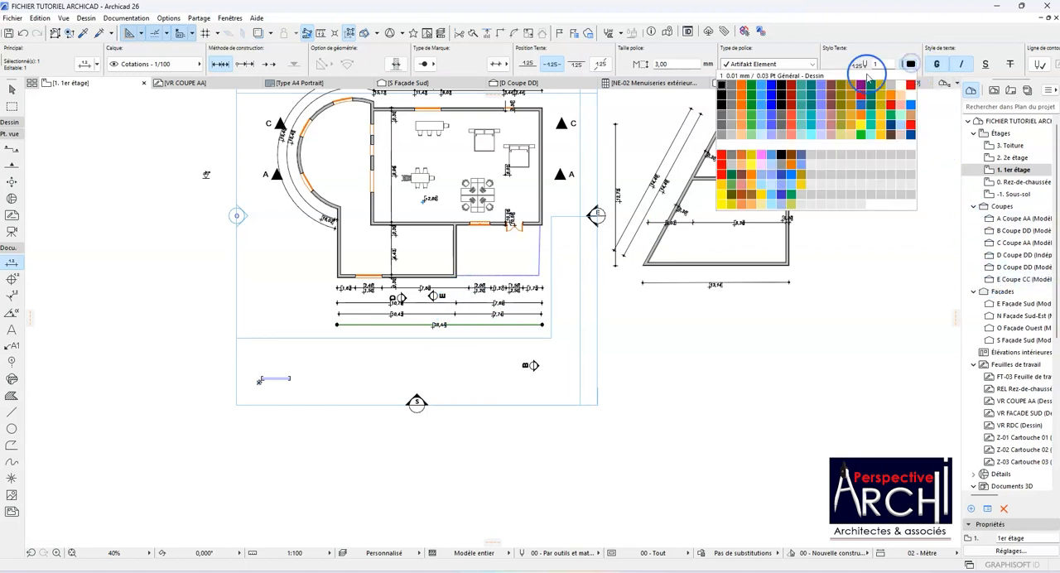
left_click(721, 164)
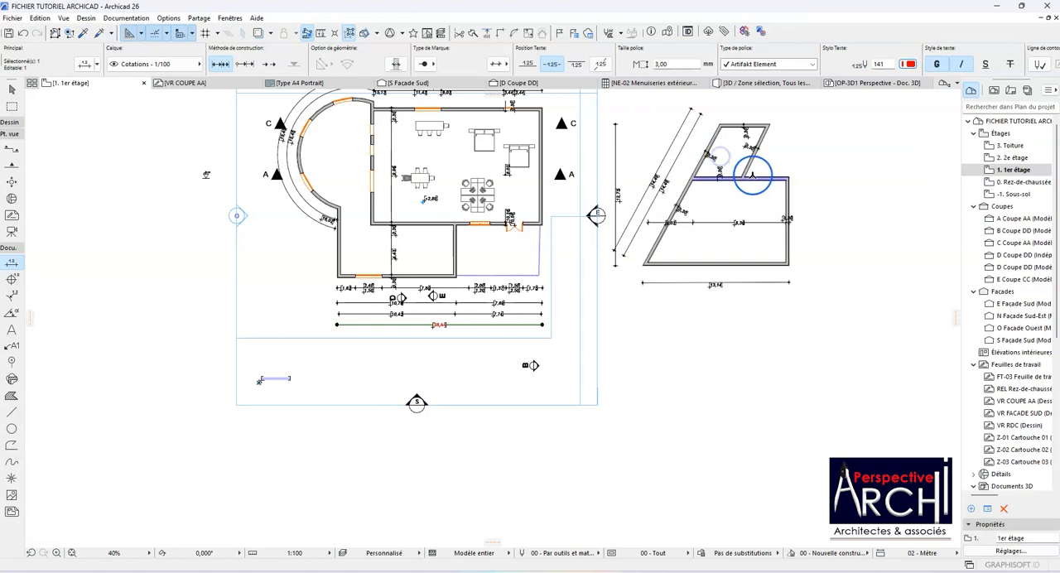
scroll(1035, 70, "down", 5)
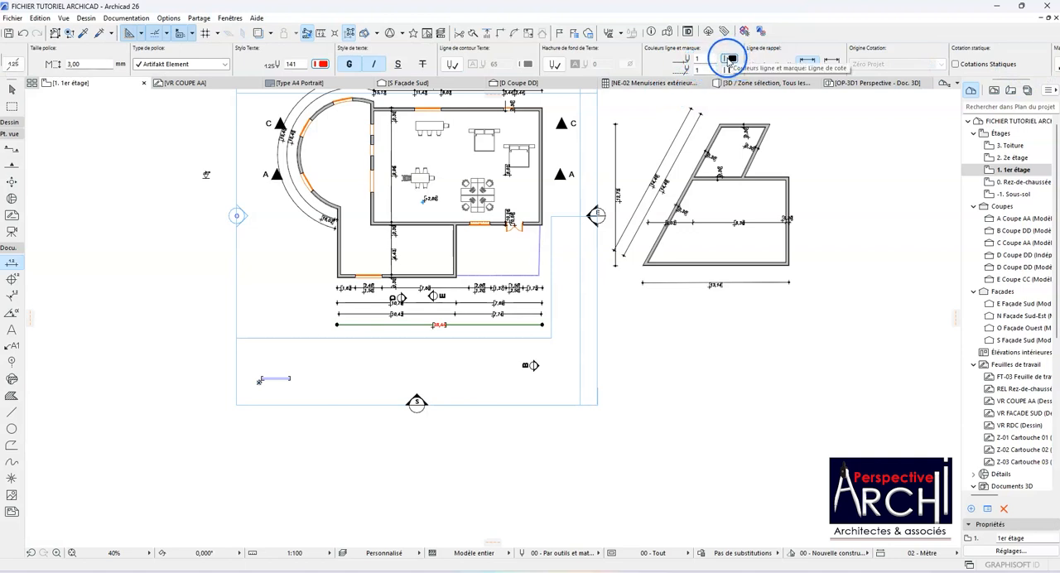
left_click(732, 60)
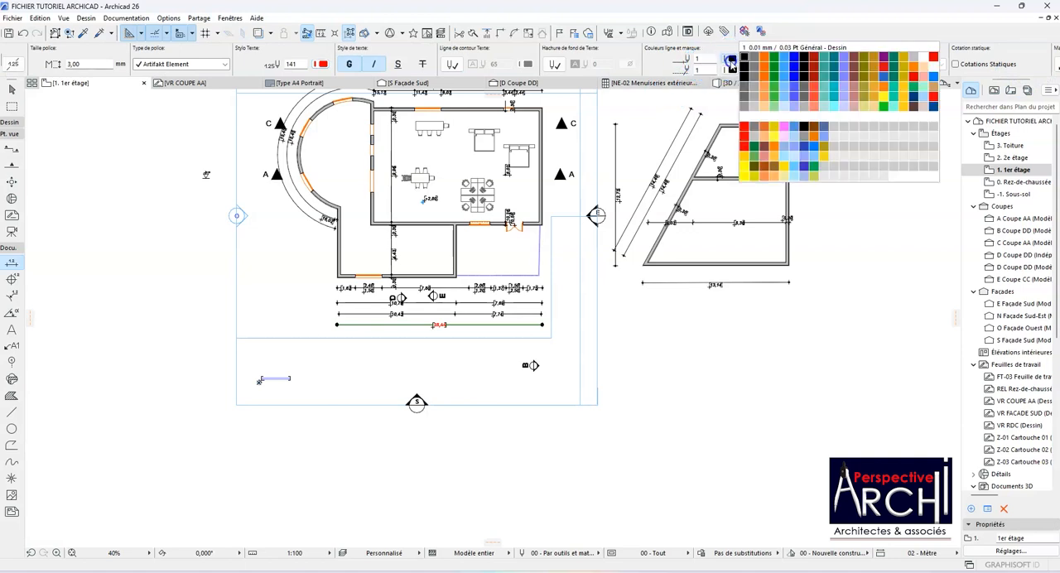
left_click(744, 127)
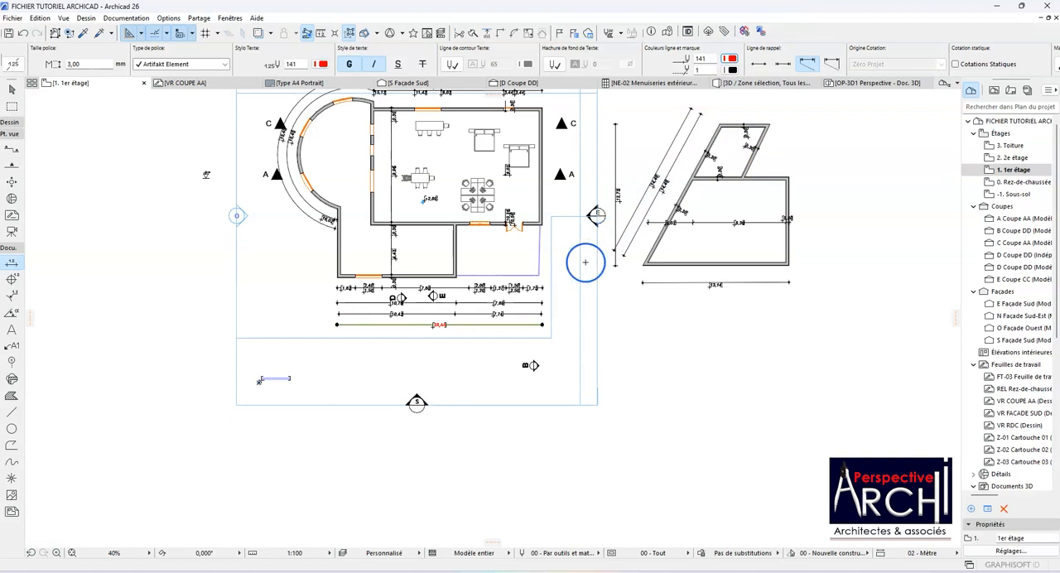
Step: Set the marker pen of the overall dimension below the plan to blue and deselect the dimension
scroll(494, 314, "up", 6)
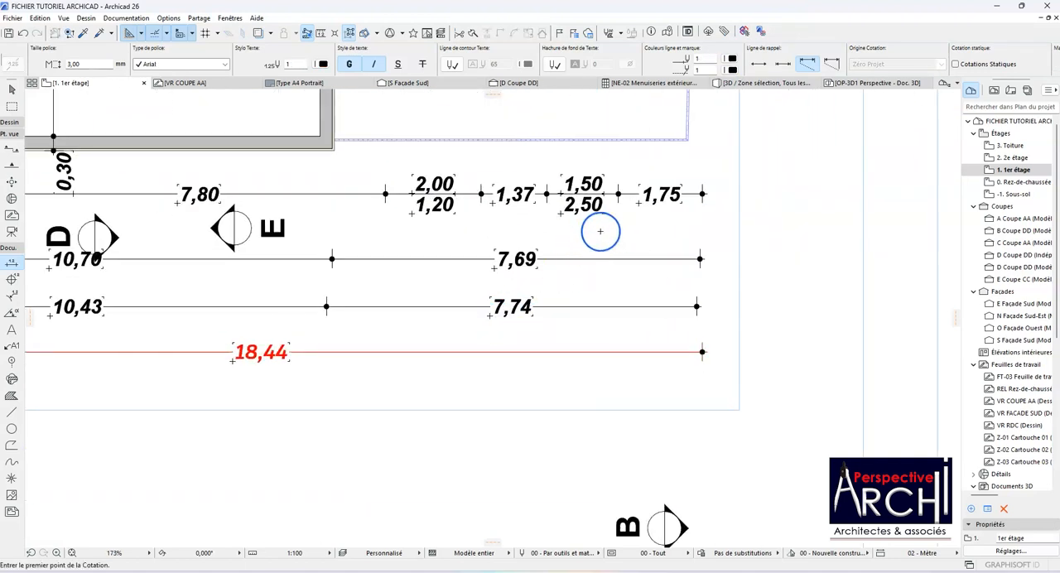
left_click(584, 352, "shift")
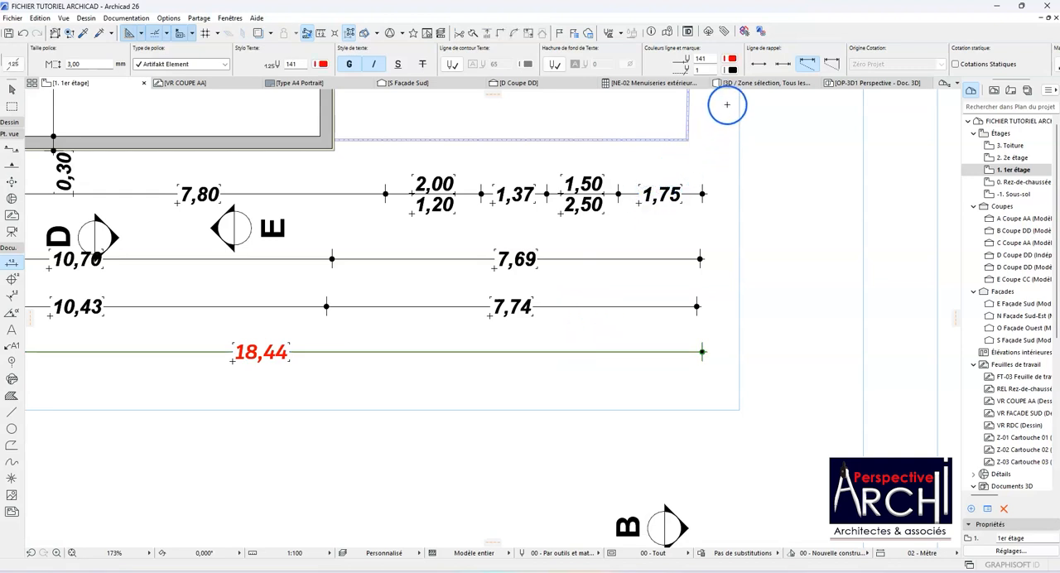
left_click(733, 70)
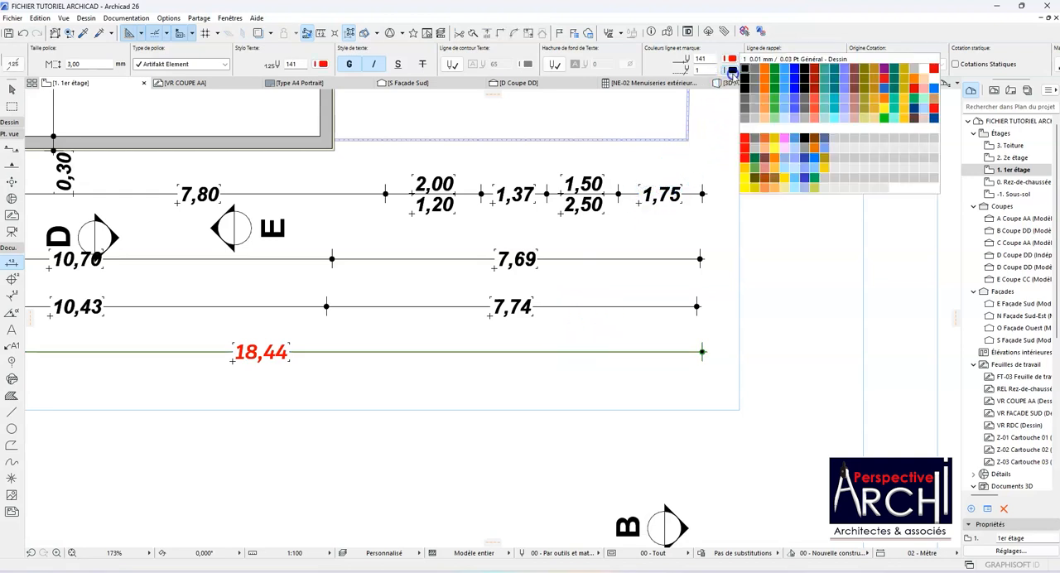
left_click(810, 72)
left_click(729, 307)
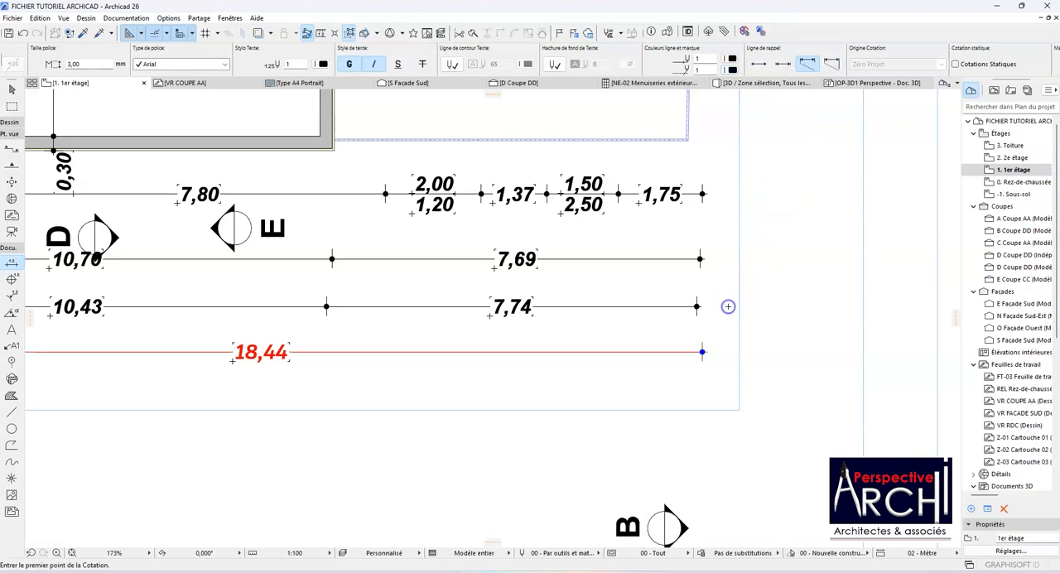
Step: Examine the recoloured overall dimension close up and against the whole first-floor plan
scroll(703, 359, "up", 4)
scroll(704, 360, "down", 5)
scroll(704, 359, "down", 1)
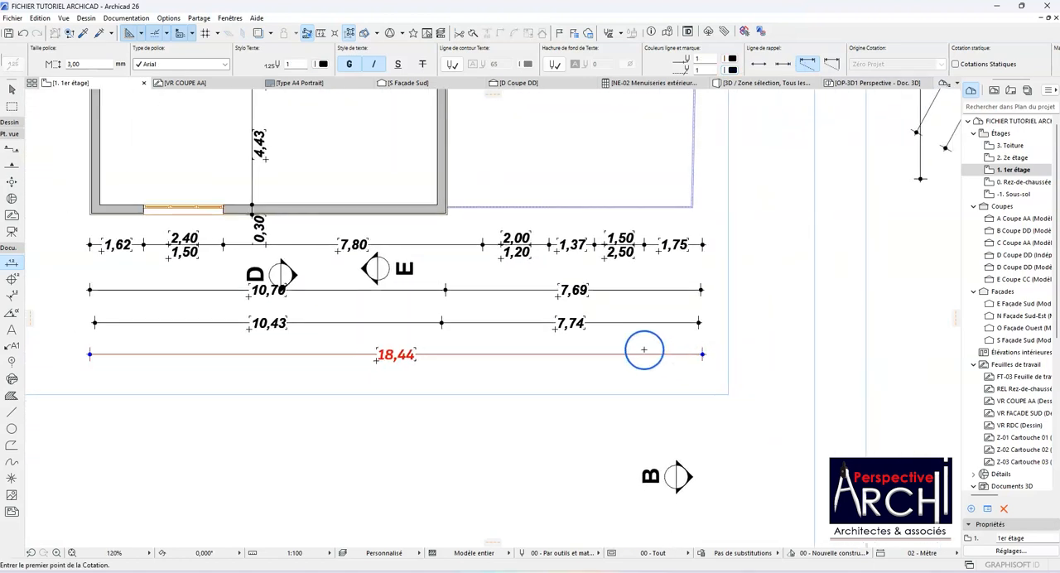
scroll(610, 315, "down", 2)
scroll(599, 311, "up", 2)
scroll(599, 310, "down", 5)
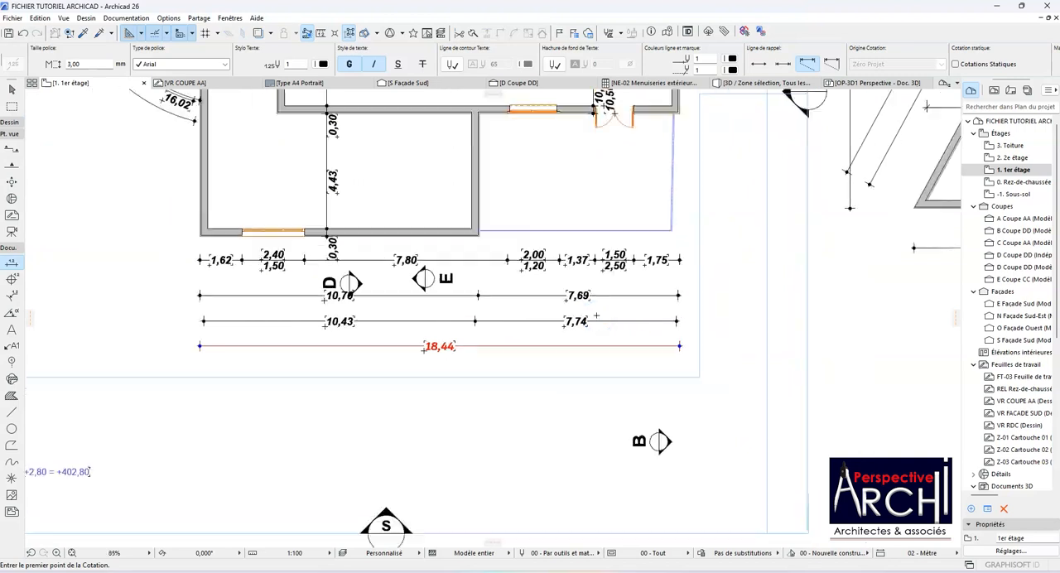
scroll(596, 315, "down", 3)
scroll(596, 315, "up", 3)
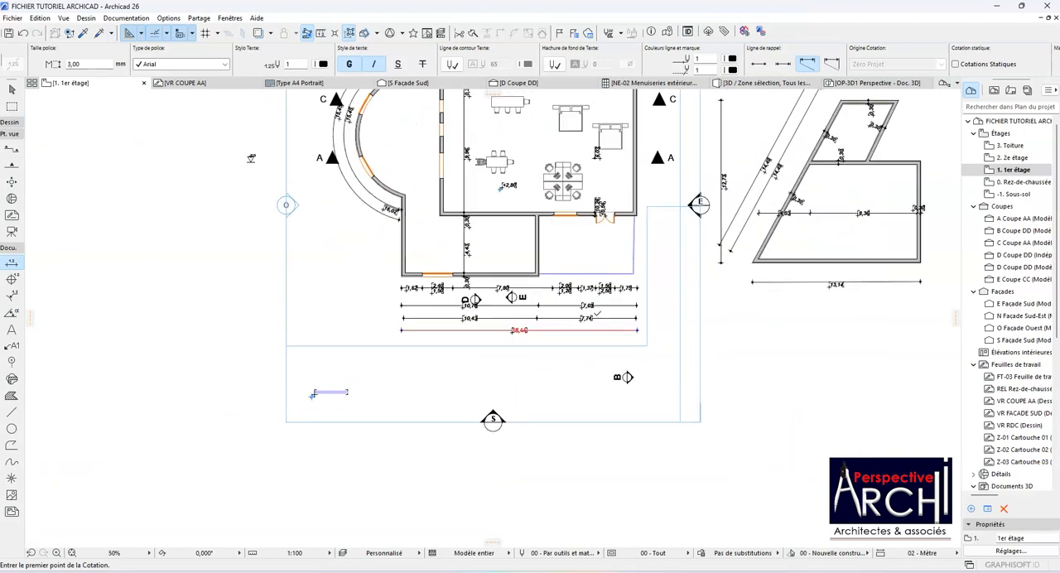
scroll(595, 315, "down", 2)
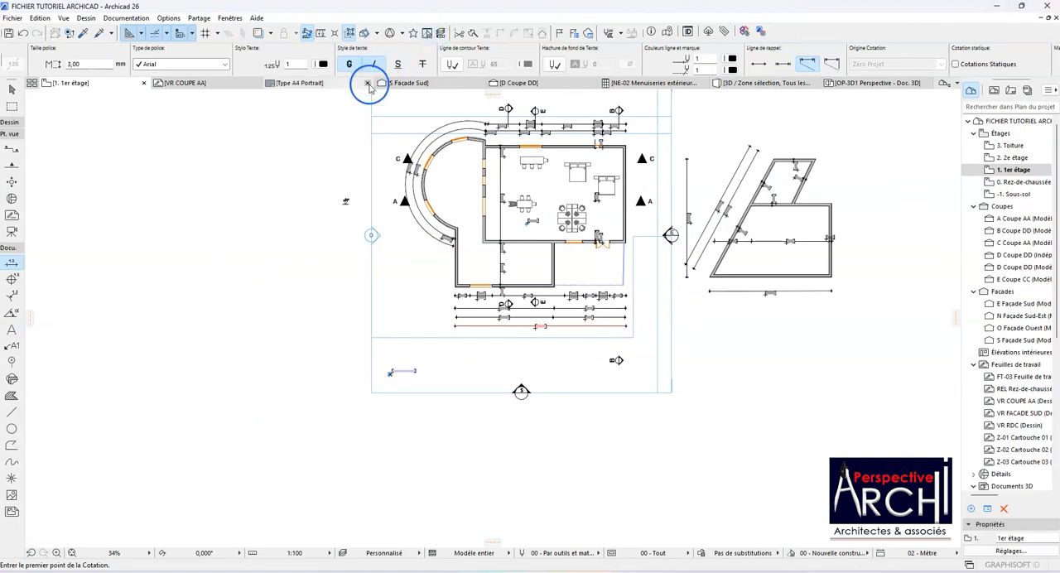
Step: Review the Dimension tool's remaining default settings, including witness line, static dimension, pointer and arrow options
scroll(134, 66, "down", 5)
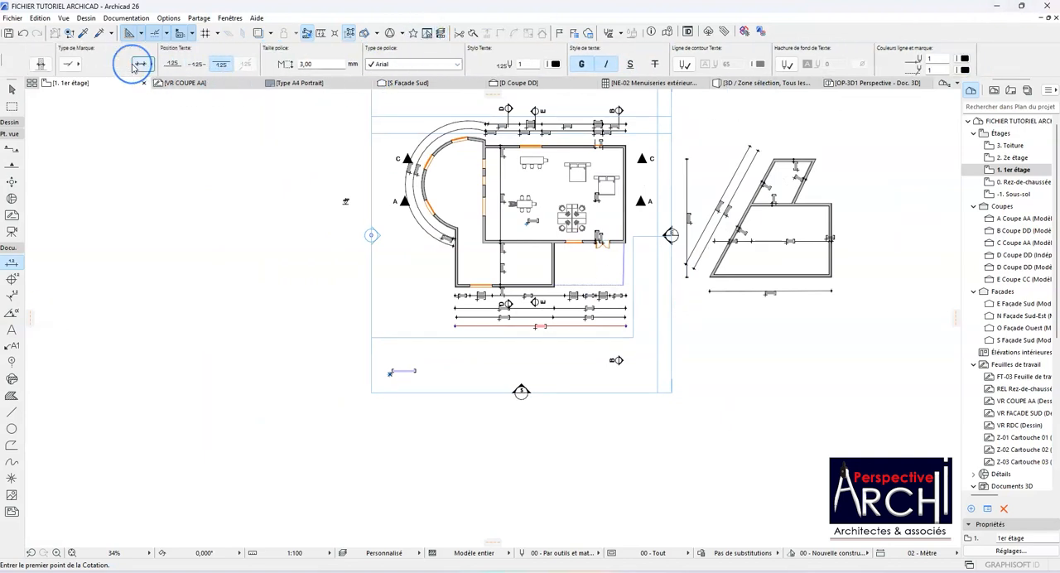
left_click(134, 66)
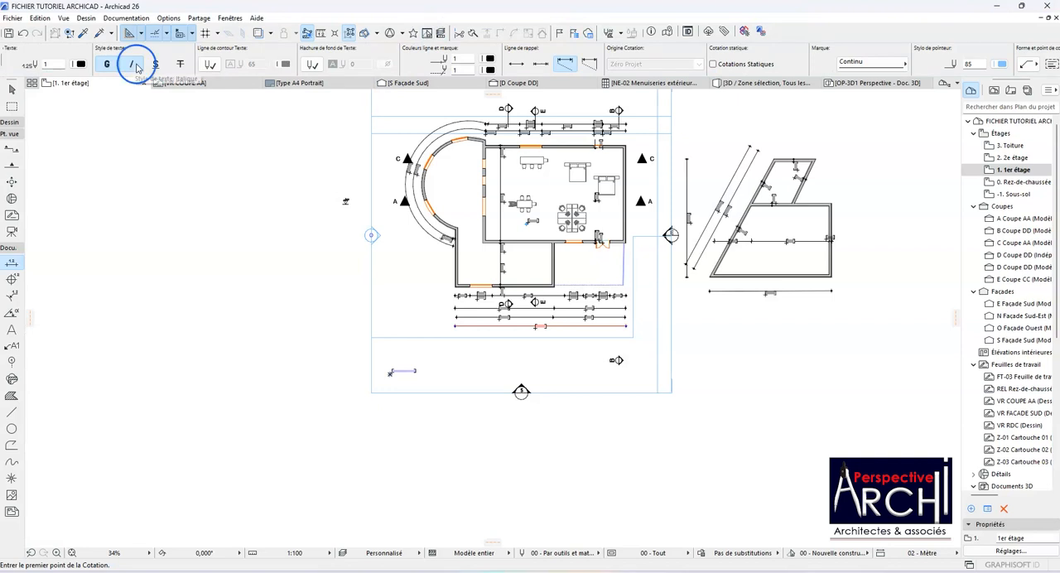
scroll(944, 72, "down", 5)
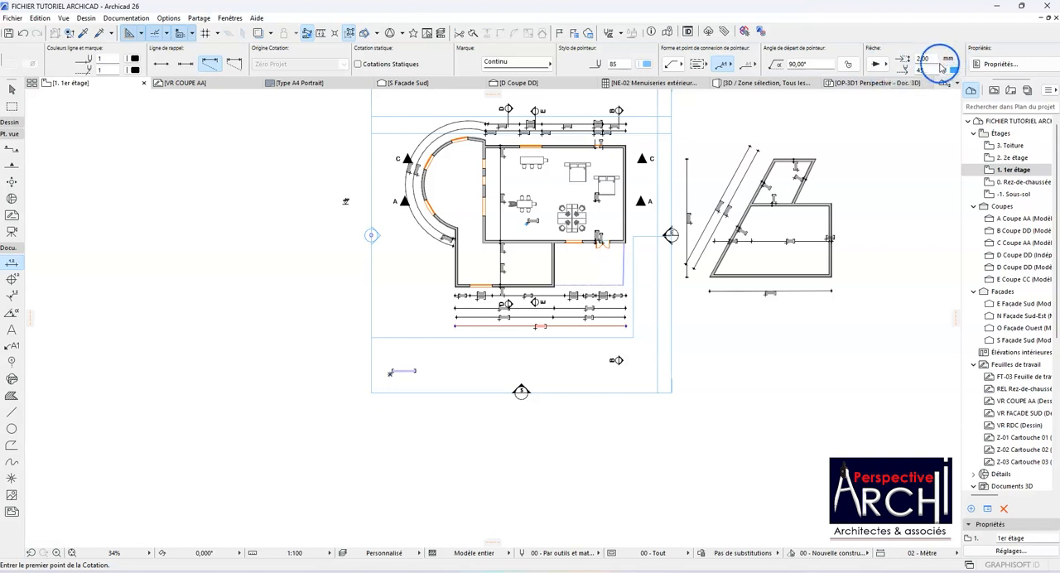
scroll(524, 65, "down", 2)
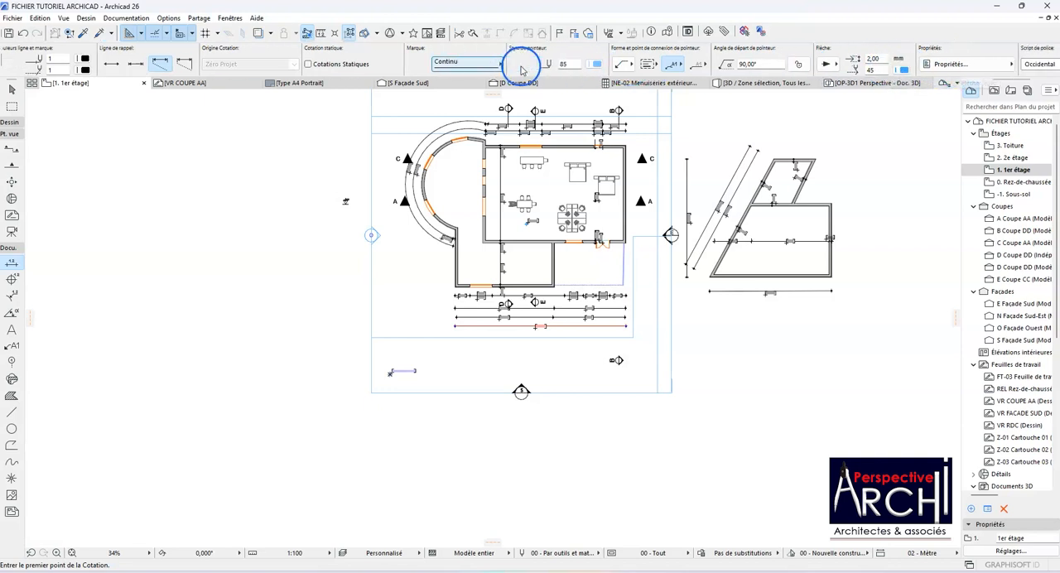
scroll(521, 65, "up", 8)
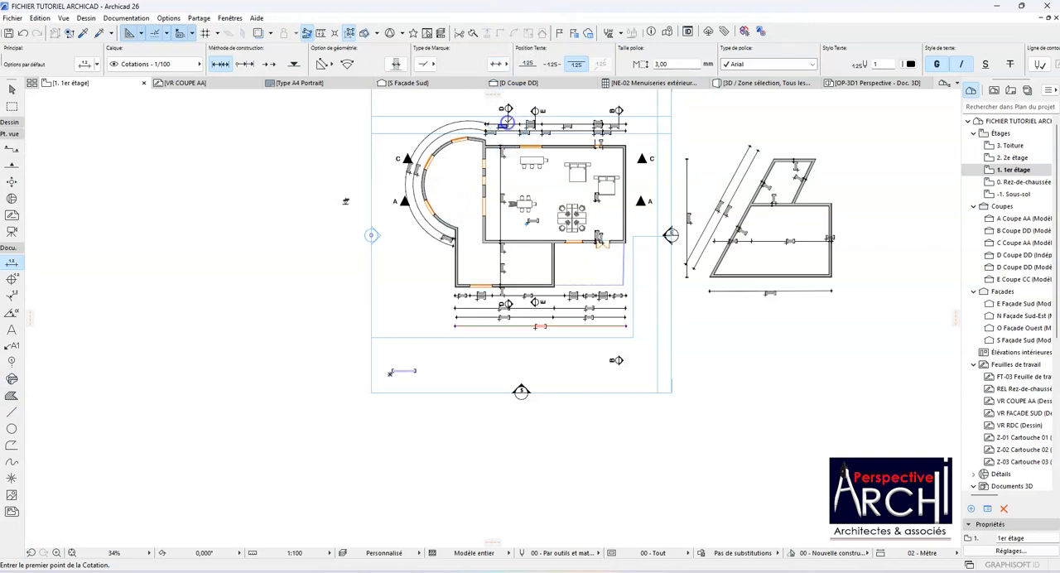
Step: Select the section line D on the first-floor plan and open its section view, Coupe DD
key("Escape")
left_click(507, 122)
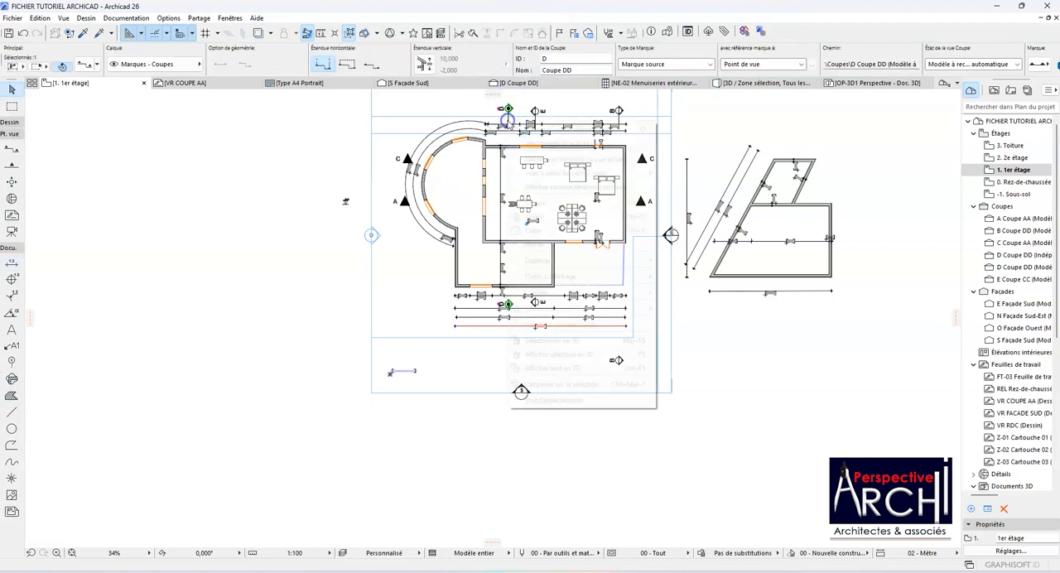
right_click(503, 114)
left_click(541, 155)
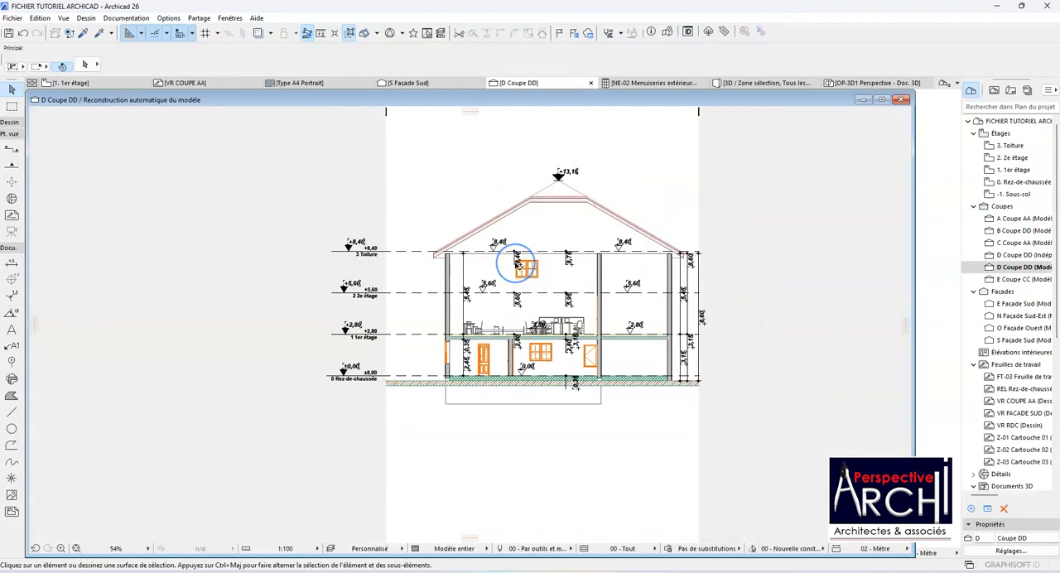
Step: Place elevation dimensions with the Dimension tool at the ground, first, second and roof storey levels, just outside the section's left wall
scroll(515, 260, "up", 4)
scroll(515, 260, "down", 3)
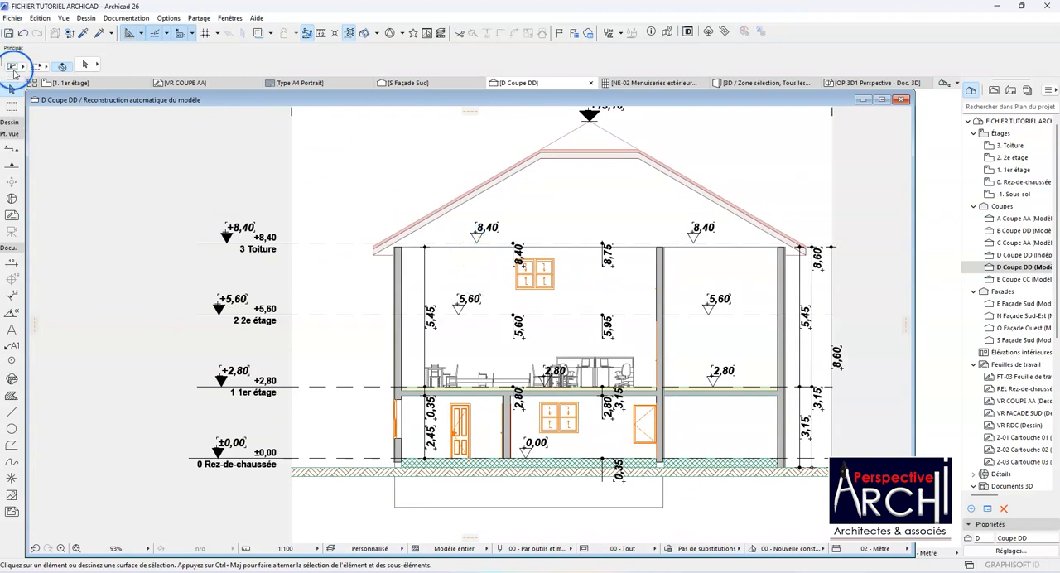
left_click(12, 263)
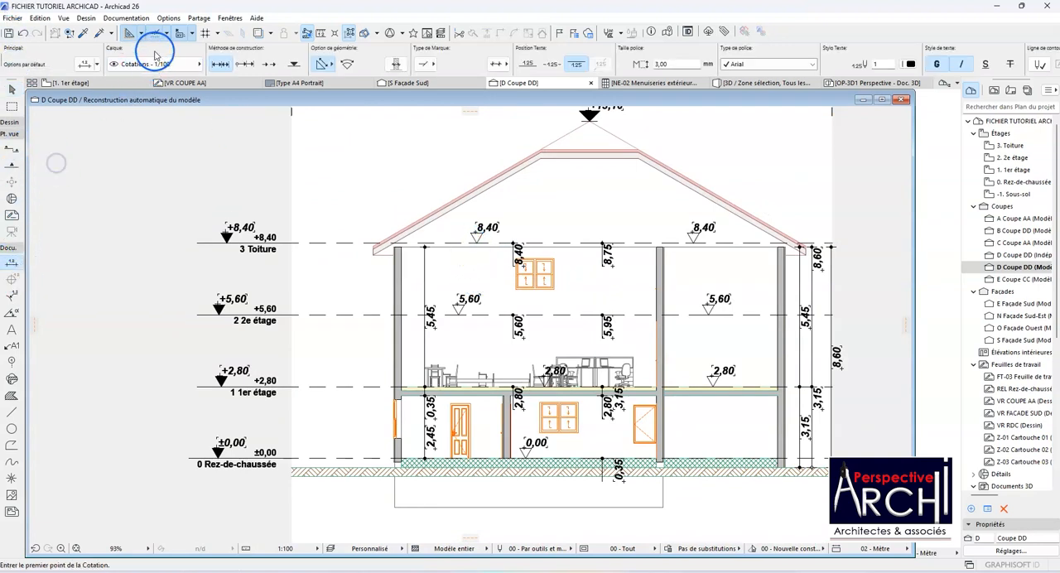
left_click(294, 64)
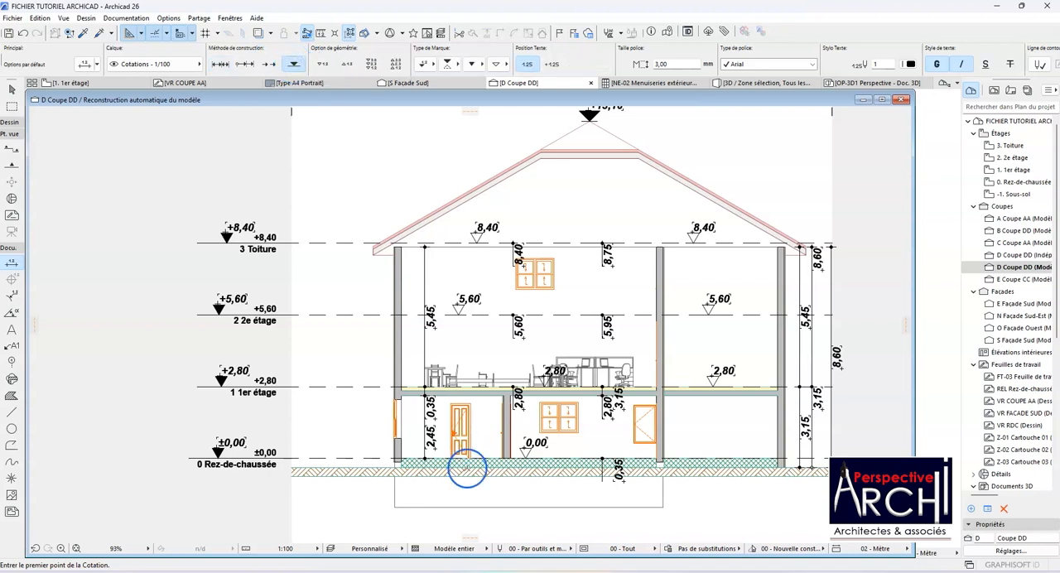
left_click(344, 459)
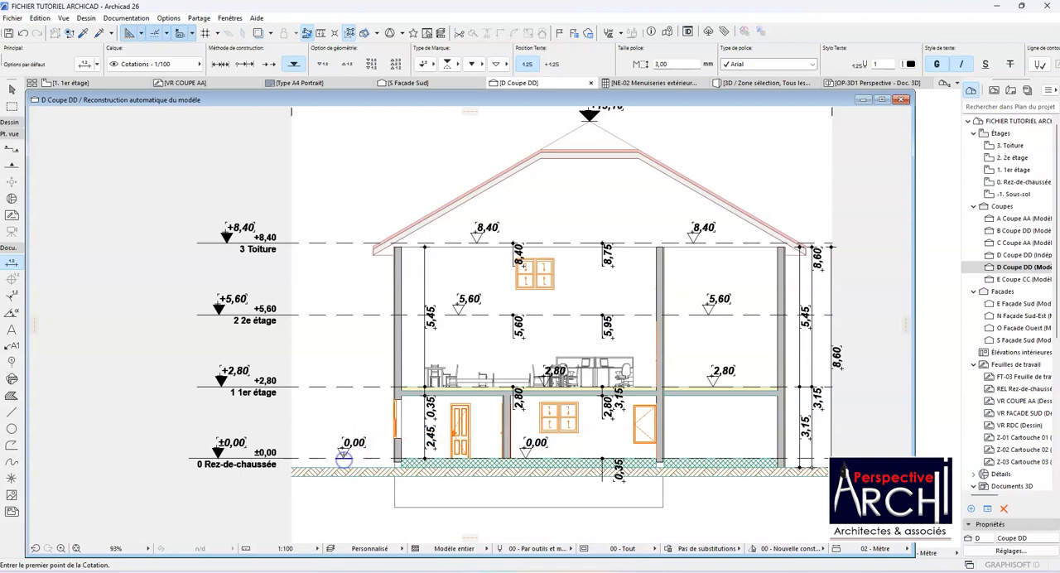
left_click(350, 390)
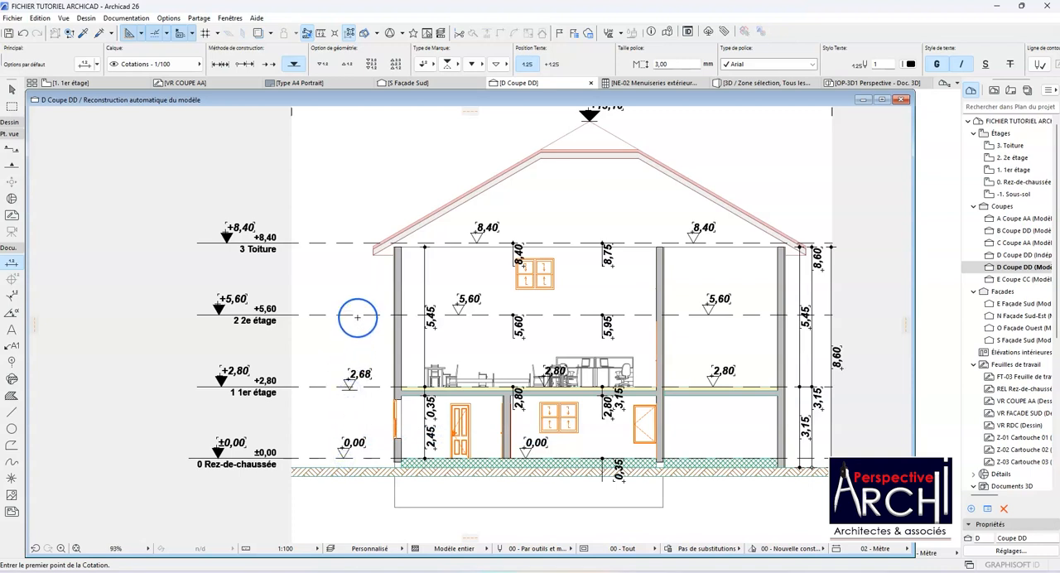
left_click(353, 241)
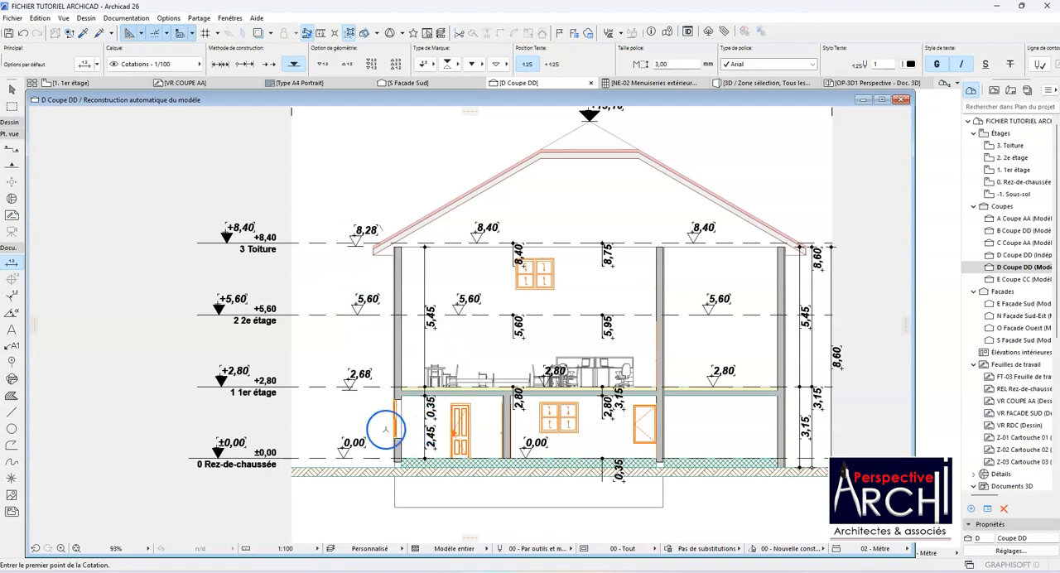
Step: Select the texts of the four new elevation dimensions, review their available text settings, and clear the selection
scroll(241, 454, "up", 1)
scroll(241, 455, "up", 1)
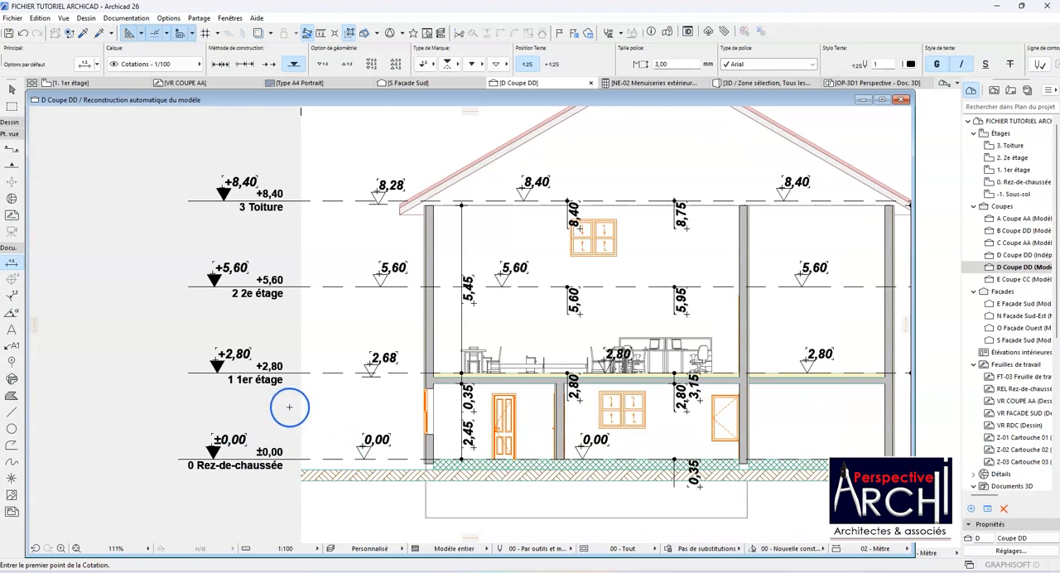
left_click(378, 442, "shift")
left_click(384, 355, "shift")
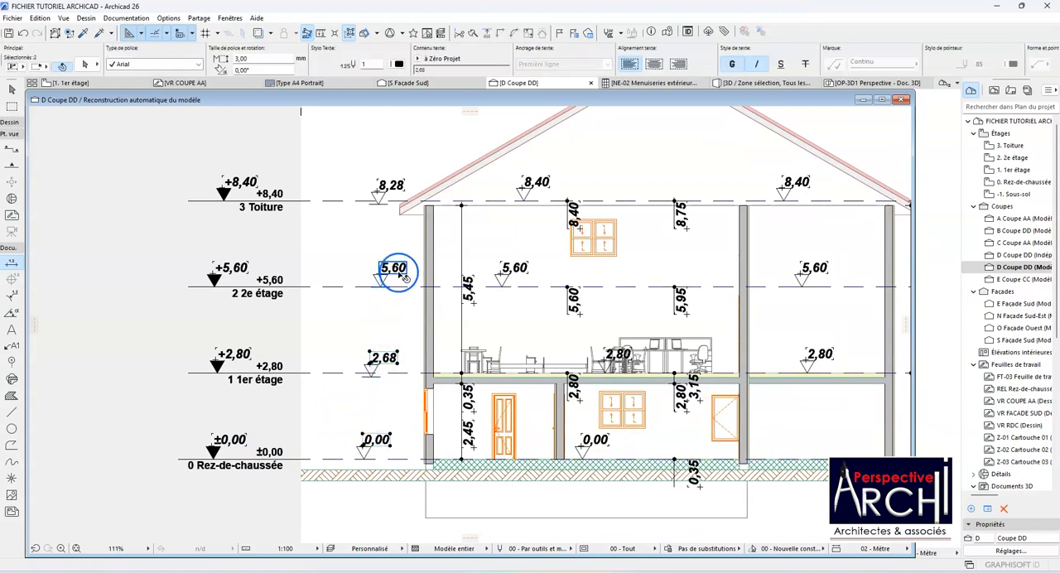
left_click(387, 185, "shift")
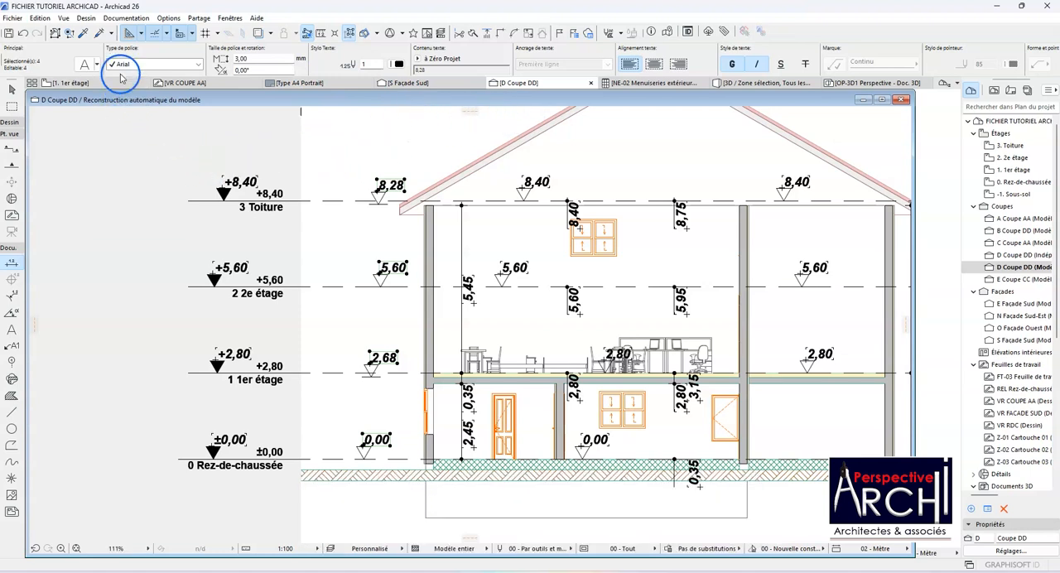
scroll(122, 77, "right", 5)
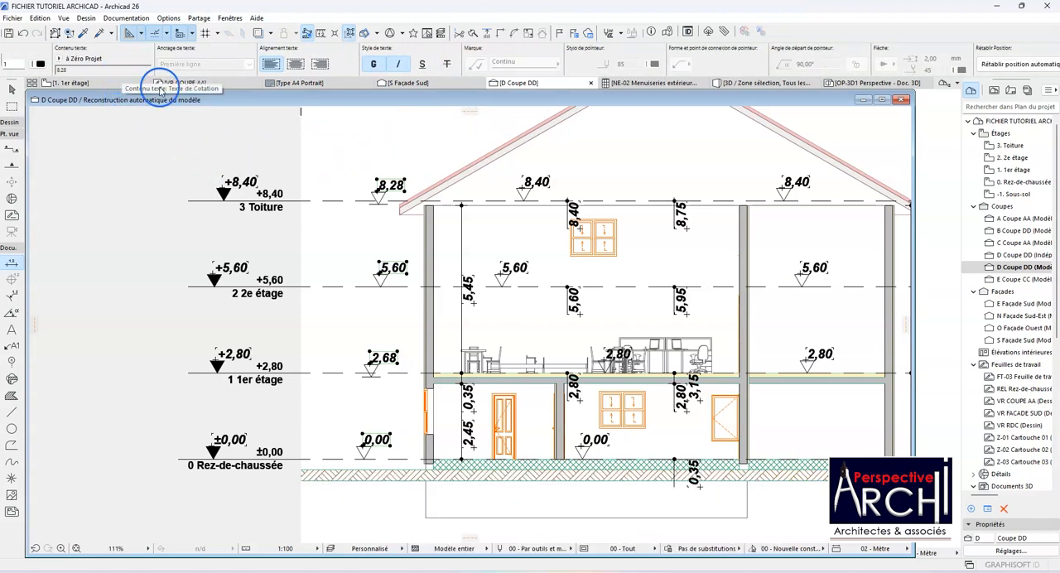
key("Escape")
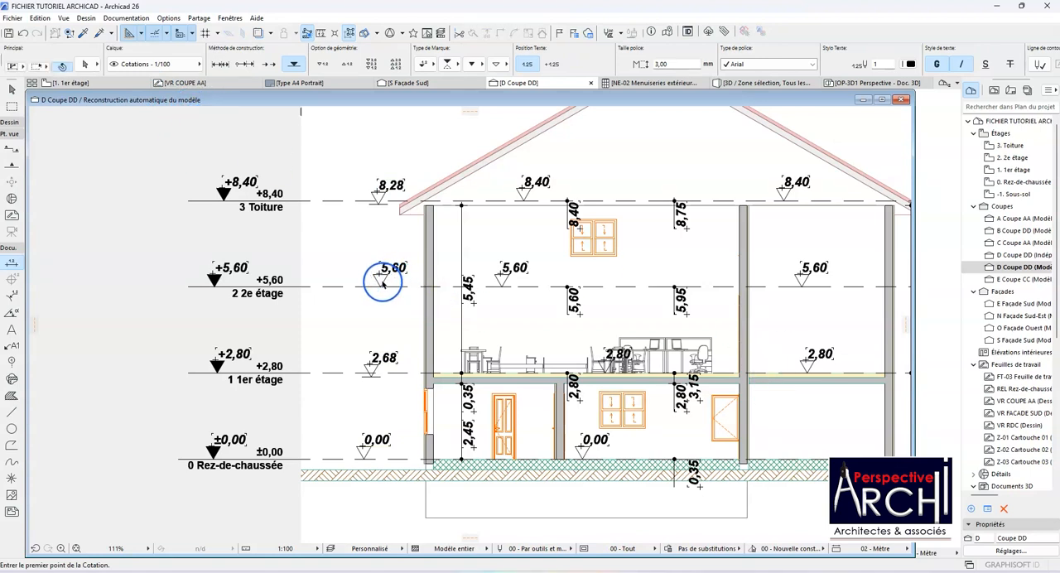
Step: Add the plus sign indicator to the roof and second-storey elevation dimensions beside the left wall, then deselect them
left_click(383, 290)
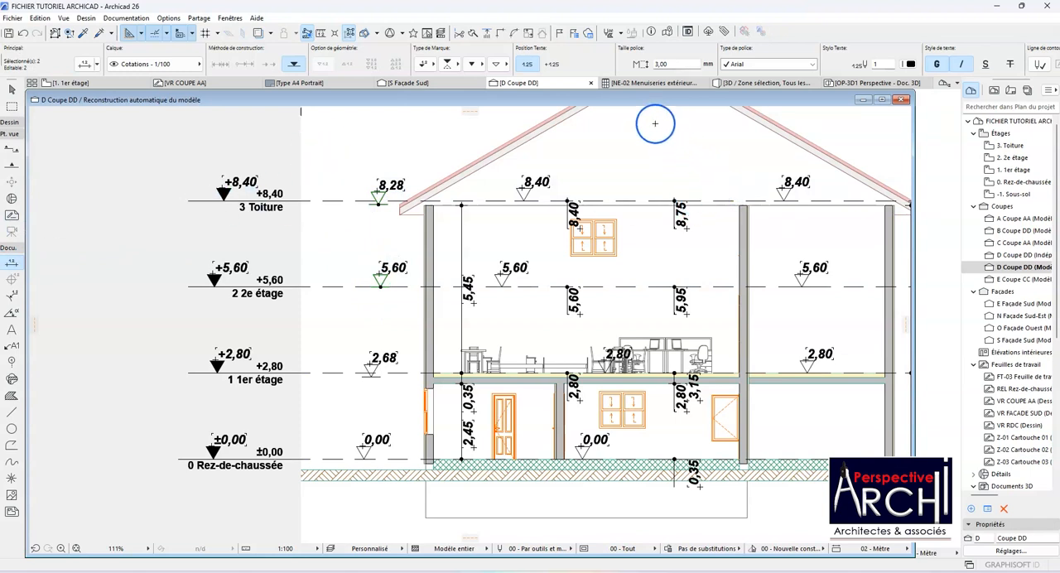
left_click(553, 65)
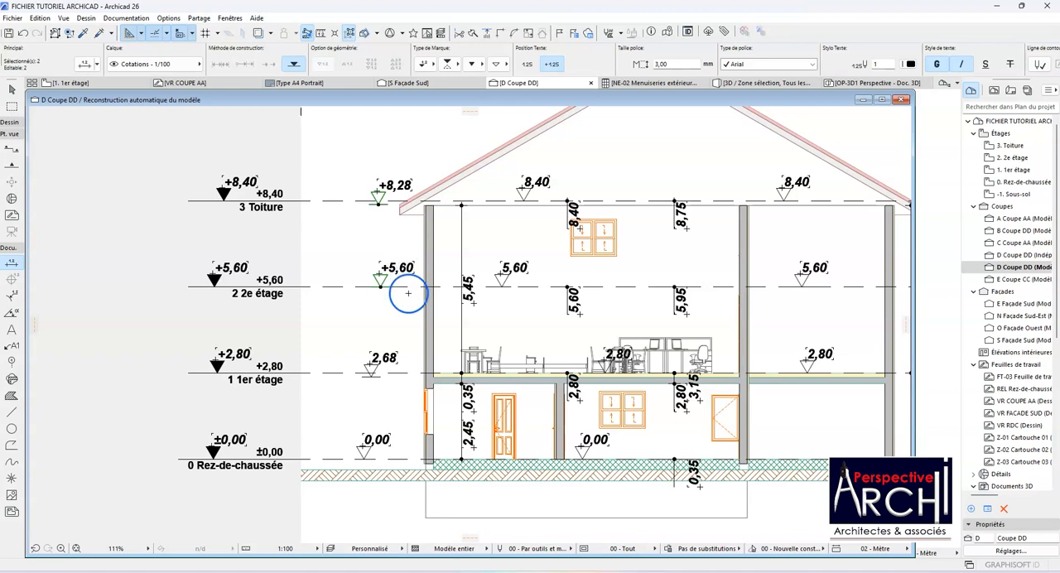
scroll(407, 334, "down", 3)
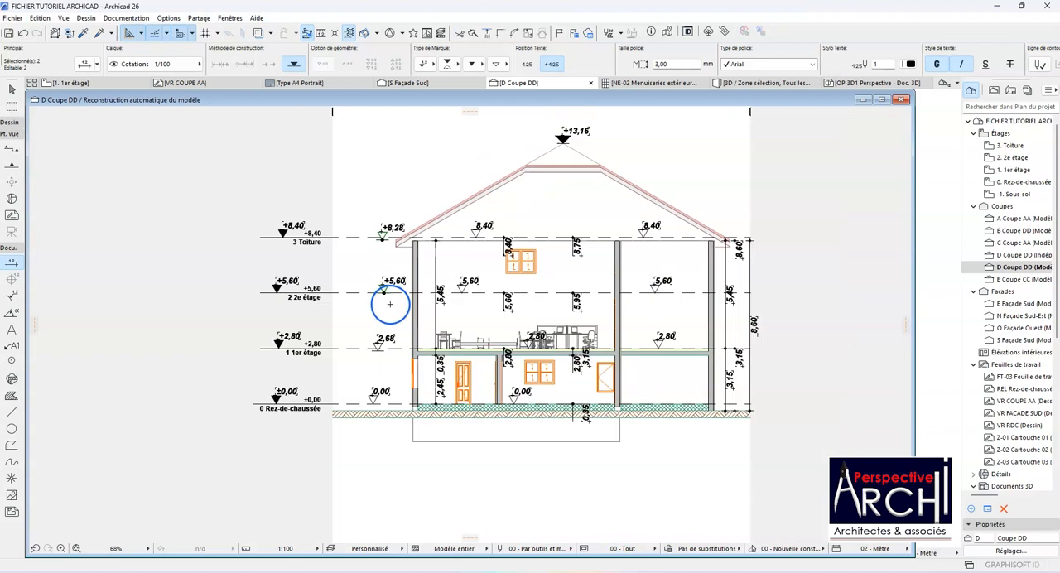
key("Escape")
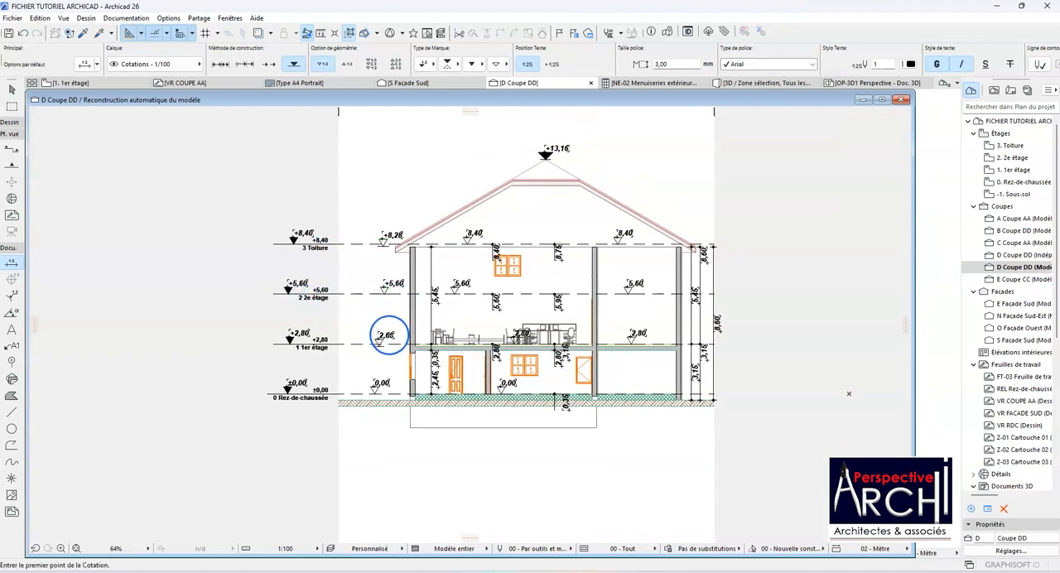
Step: Place an elevation dimension at the lower left corner of the basement outline below the ground
left_click(410, 424)
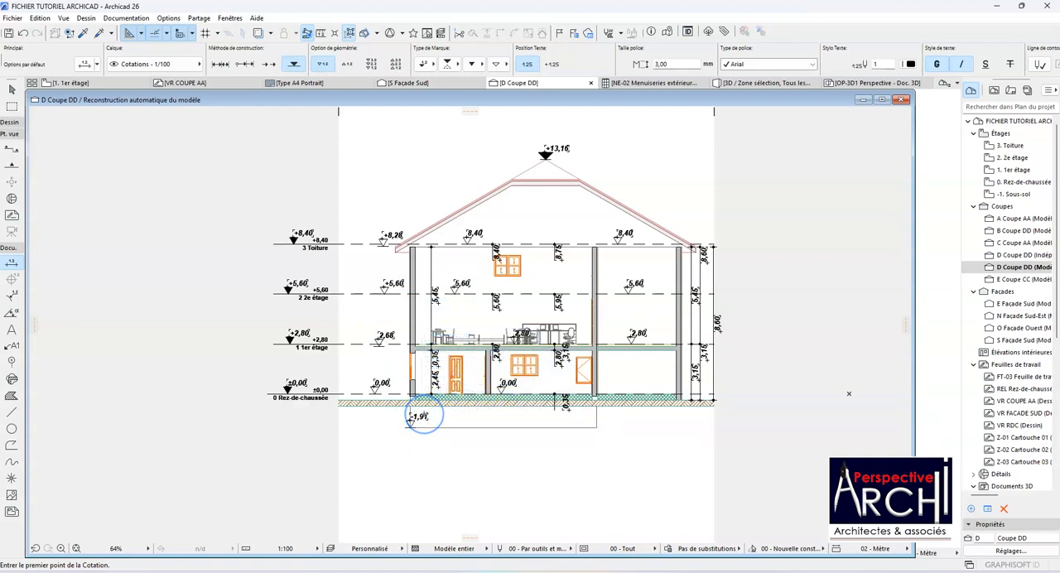
scroll(410, 421, "up", 5)
scroll(410, 421, "down", 4)
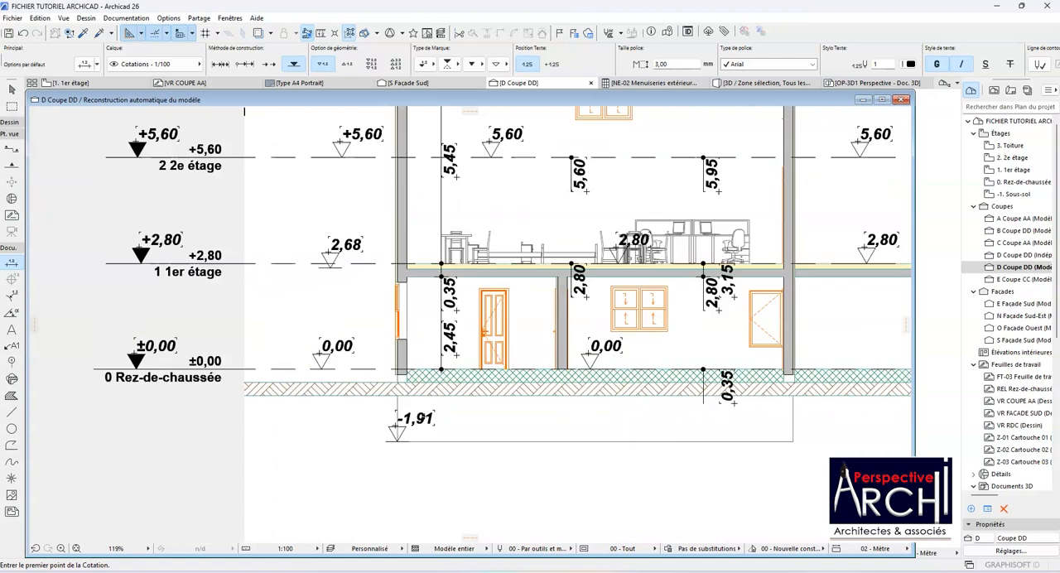
scroll(410, 421, "down", 1)
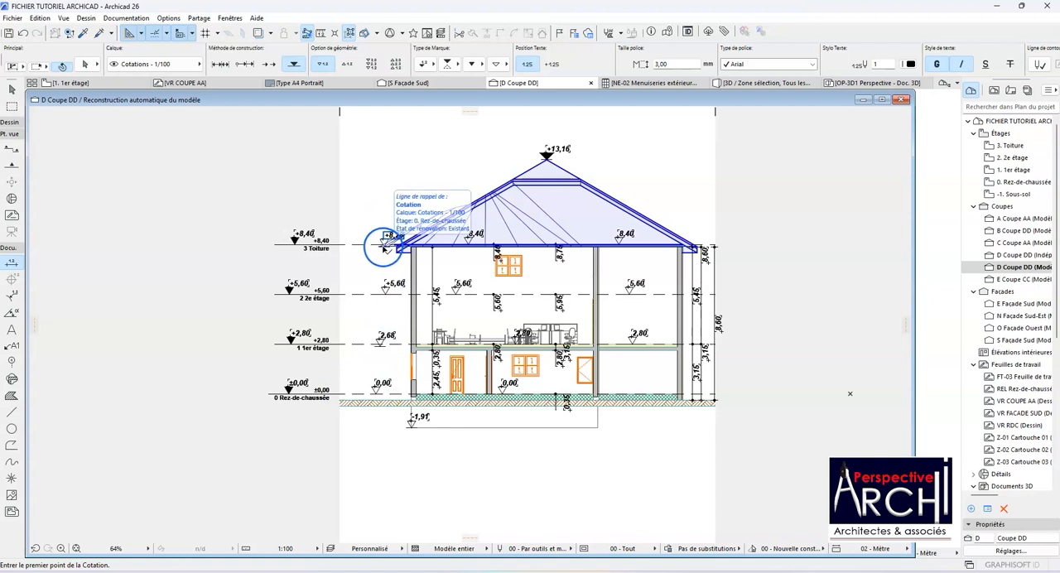
Step: Flip the second- and first-storey elevation markers beside the left wall below their level lines and give them wide proportions
left_click(384, 294)
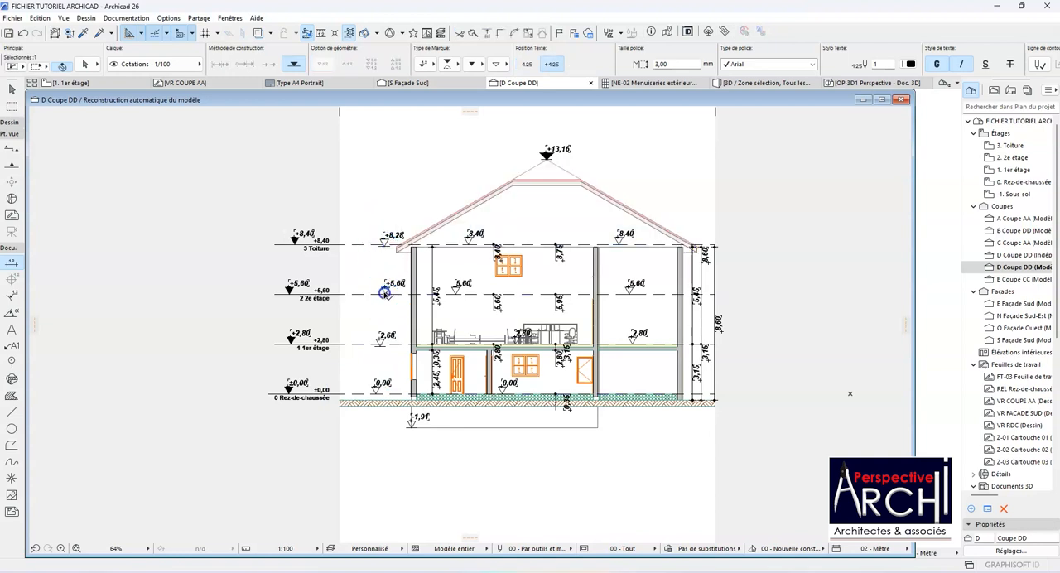
left_click(381, 343)
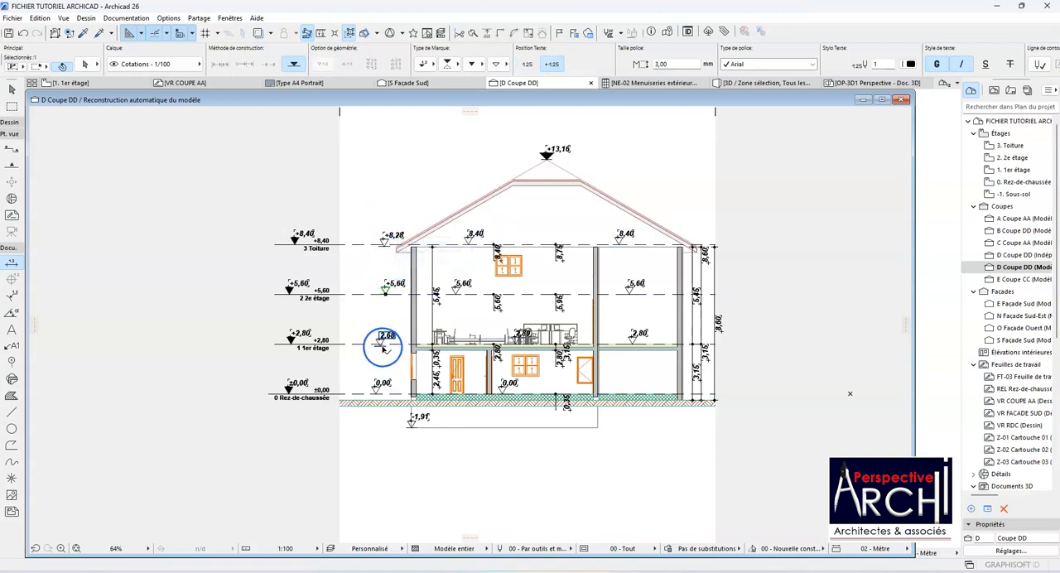
left_click(464, 65)
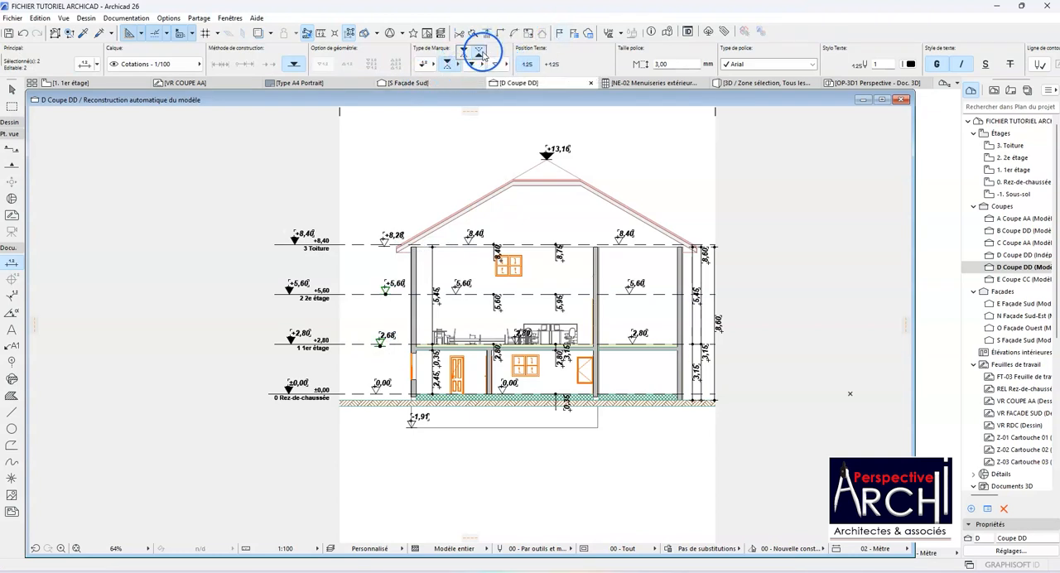
left_click(483, 52)
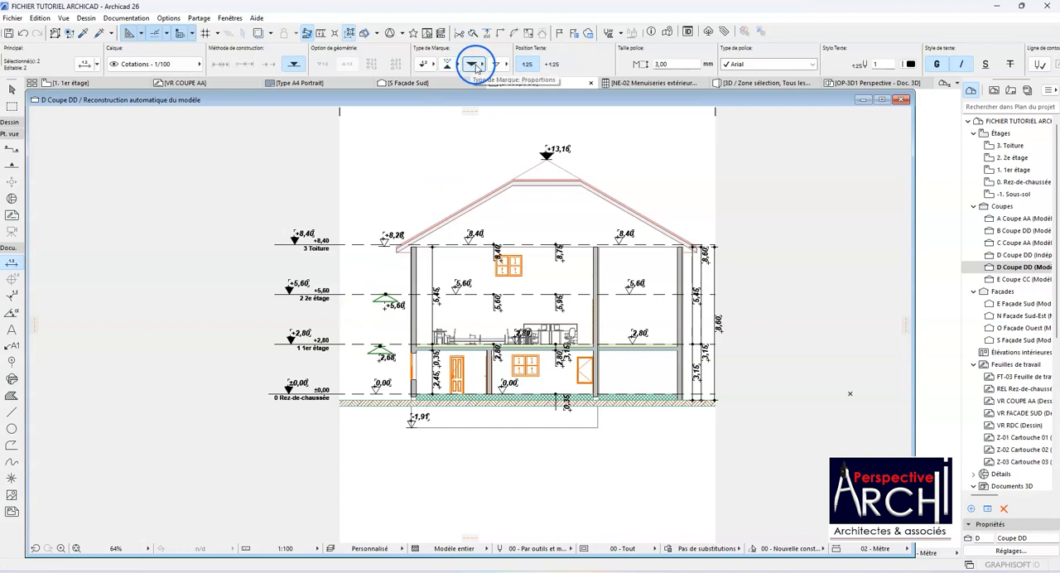
Step: Try the circular target marker type on the two selected elevation dimensions, then the triangle type with the value beside it
left_click(426, 66)
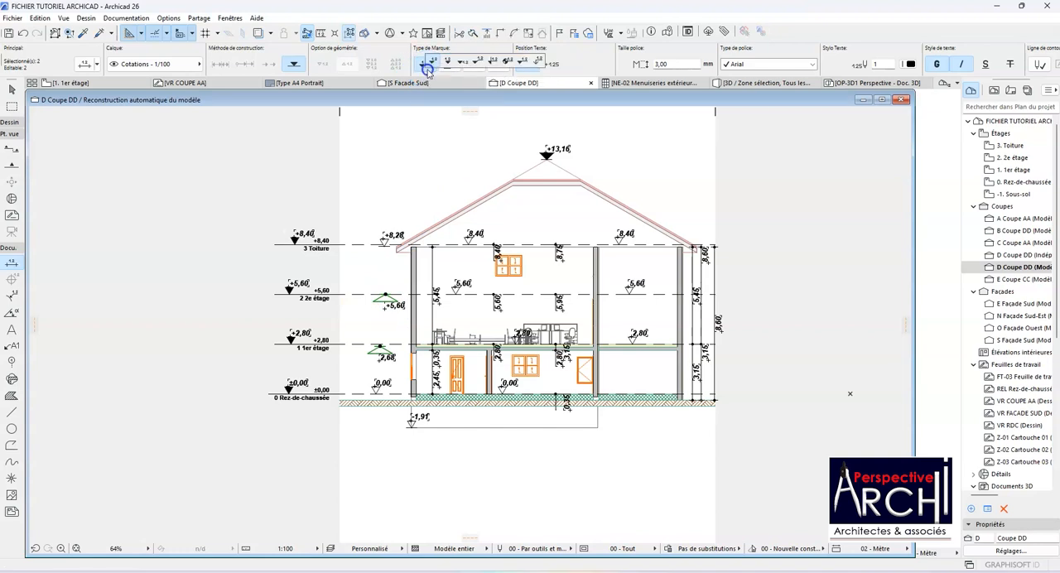
left_click(505, 64)
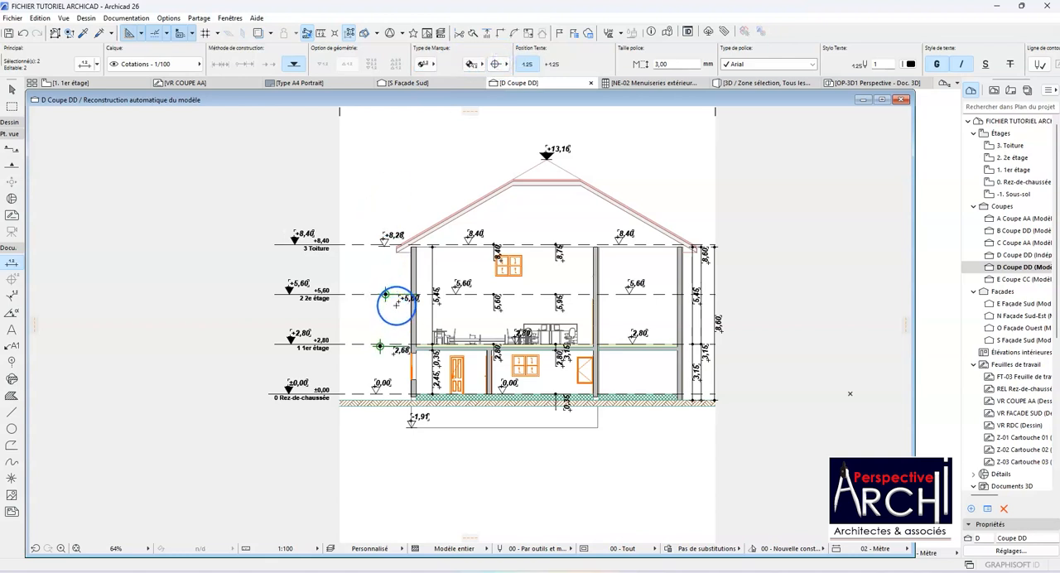
left_click(426, 66)
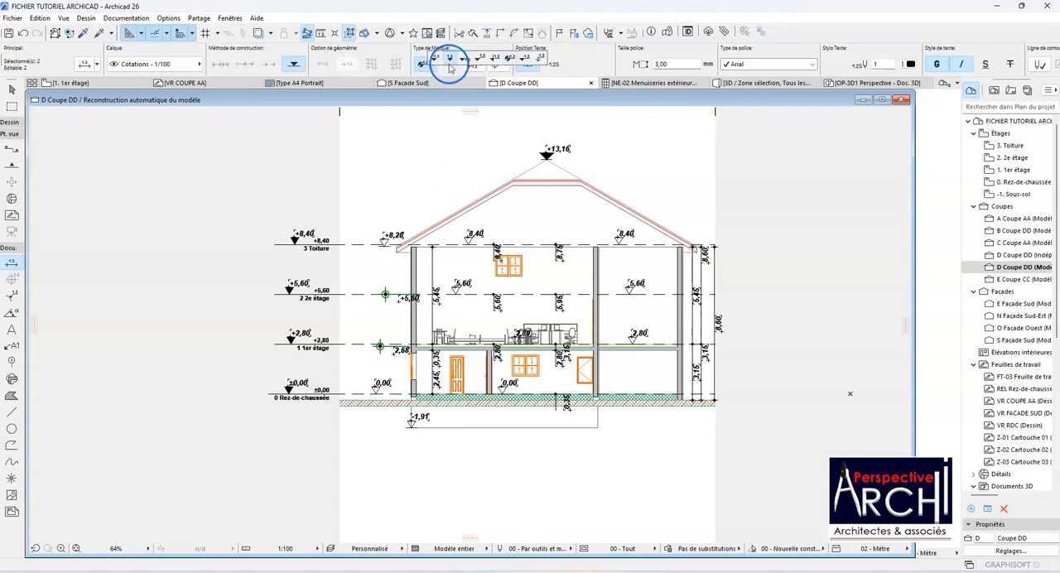
left_click(461, 60)
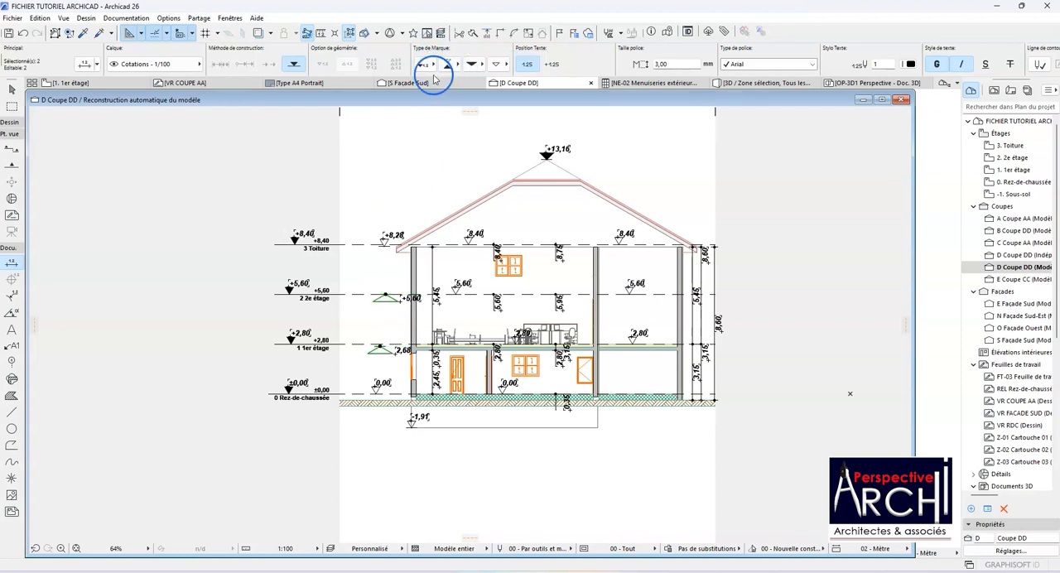
Step: Set the two selected elevation markers to the narrow triangle proportions and switch them to the type with a vertical leader line
left_click(479, 65)
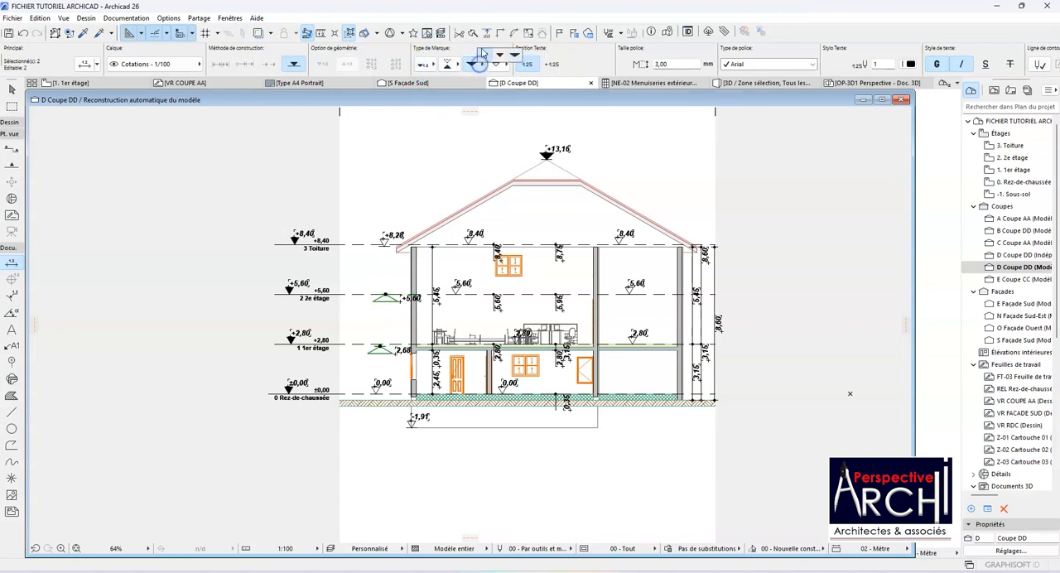
left_click(484, 56)
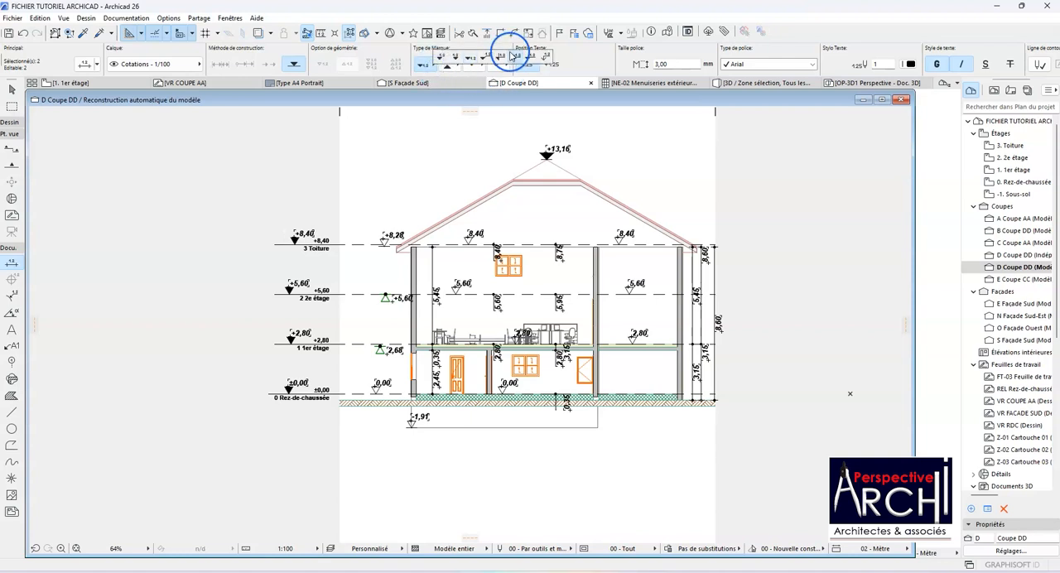
left_click(502, 62)
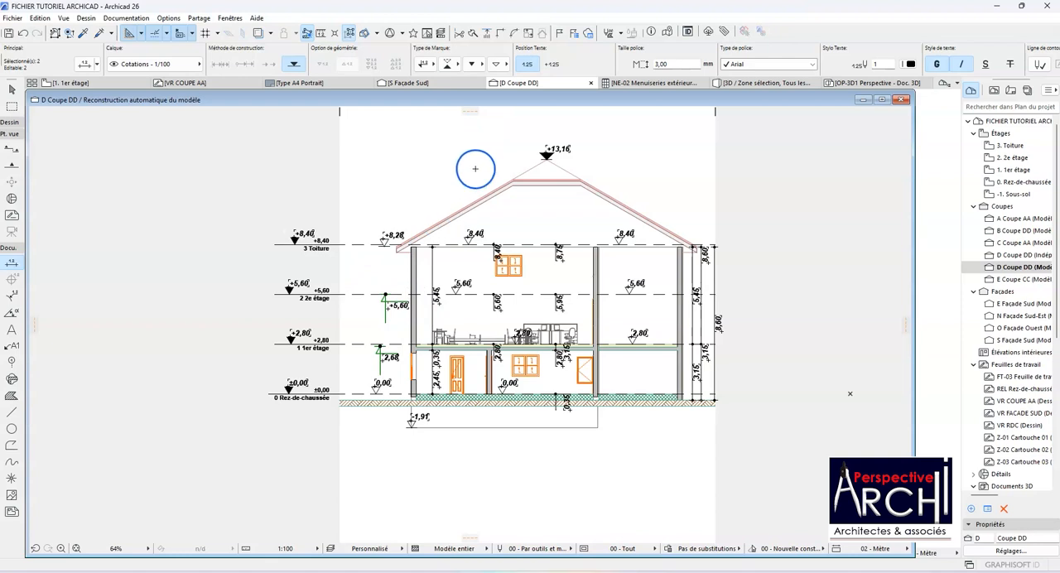
left_click(456, 64)
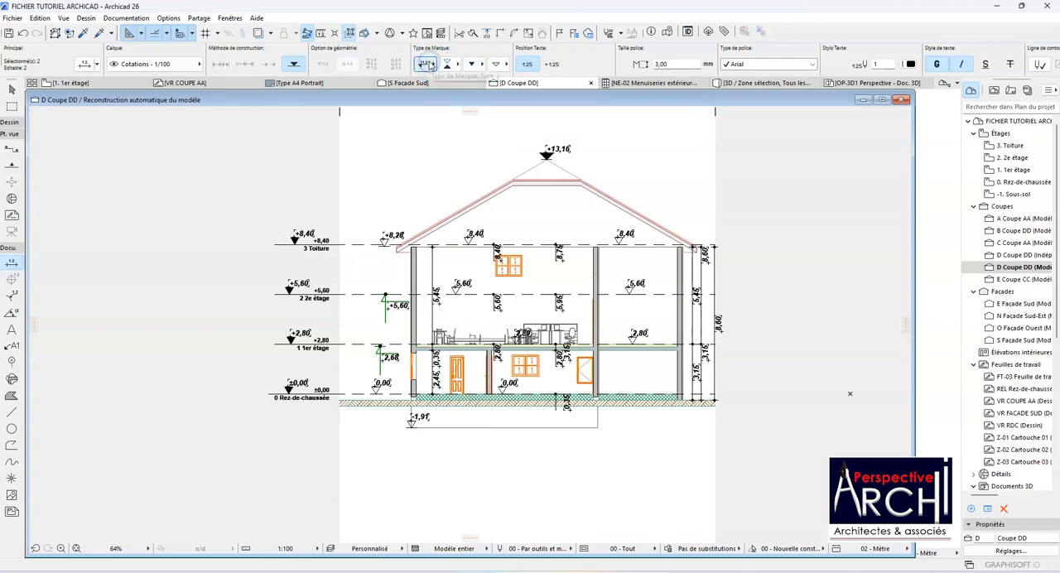
Step: Try the marker type with a long bent leader on the two selected elevation dimensions, then apply the triangle type with a horizontal leader line
left_click(429, 65)
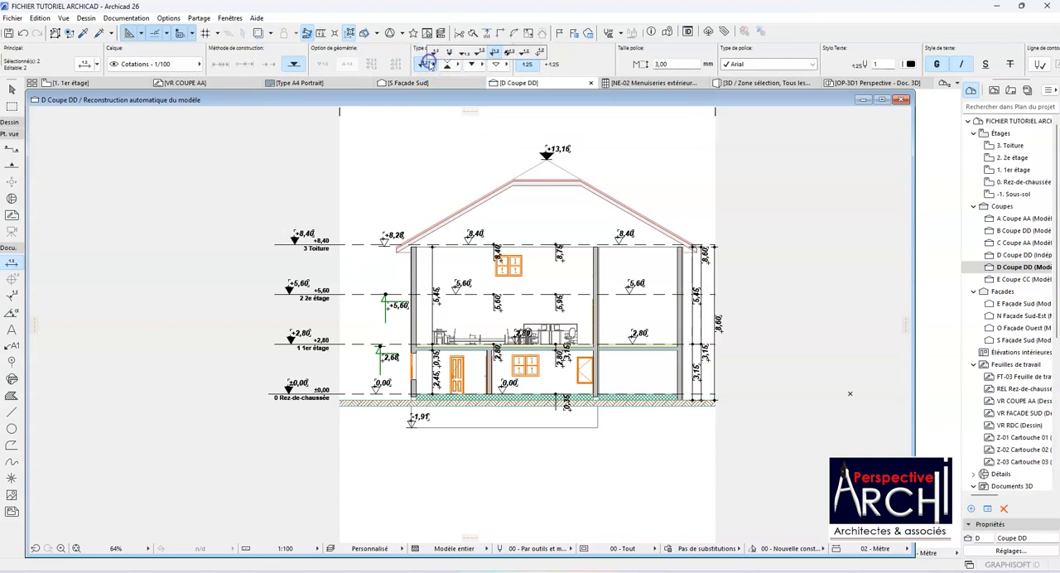
left_click(540, 53)
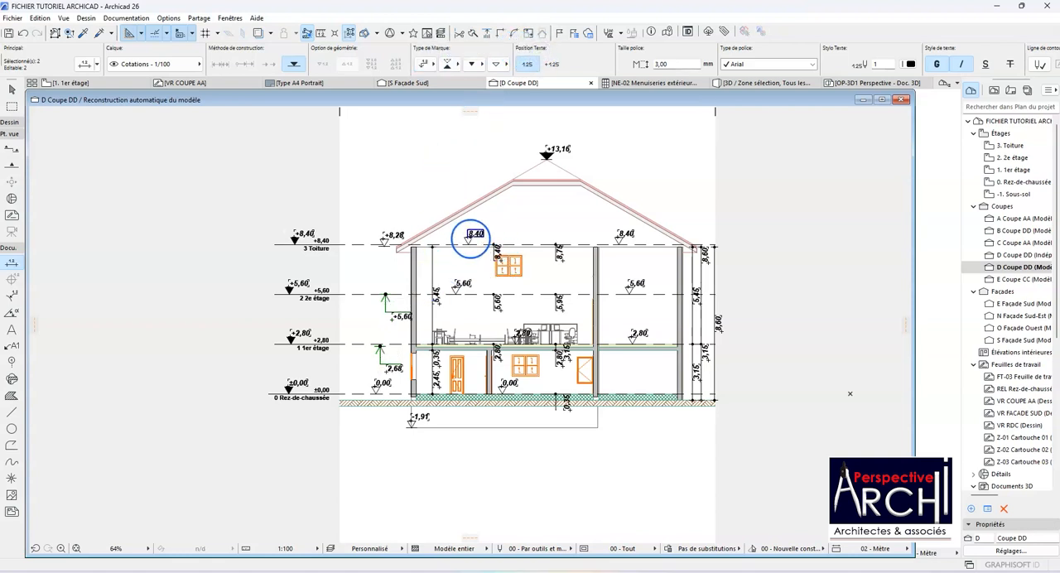
left_click(431, 66)
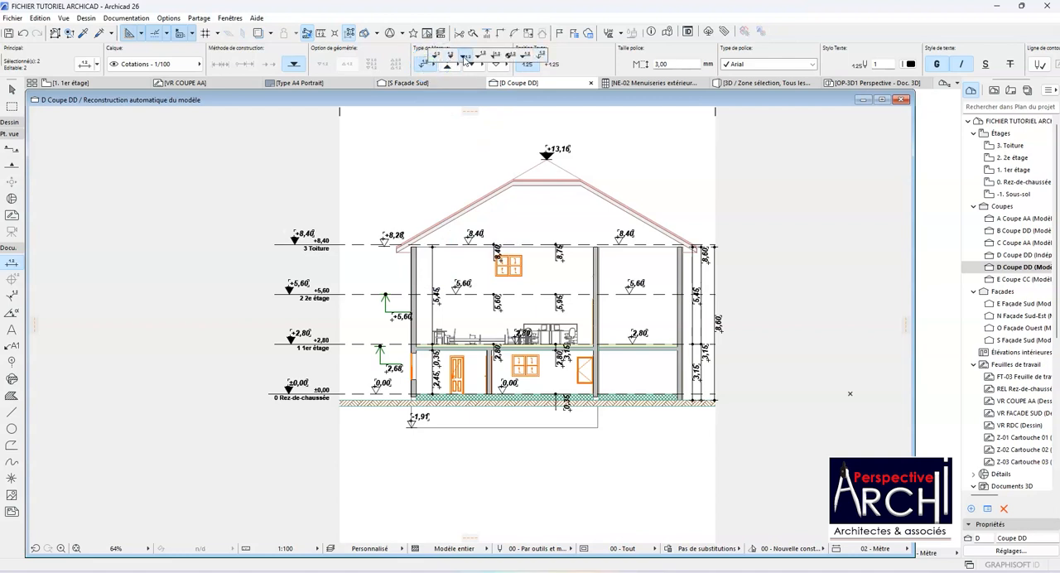
left_click(522, 55)
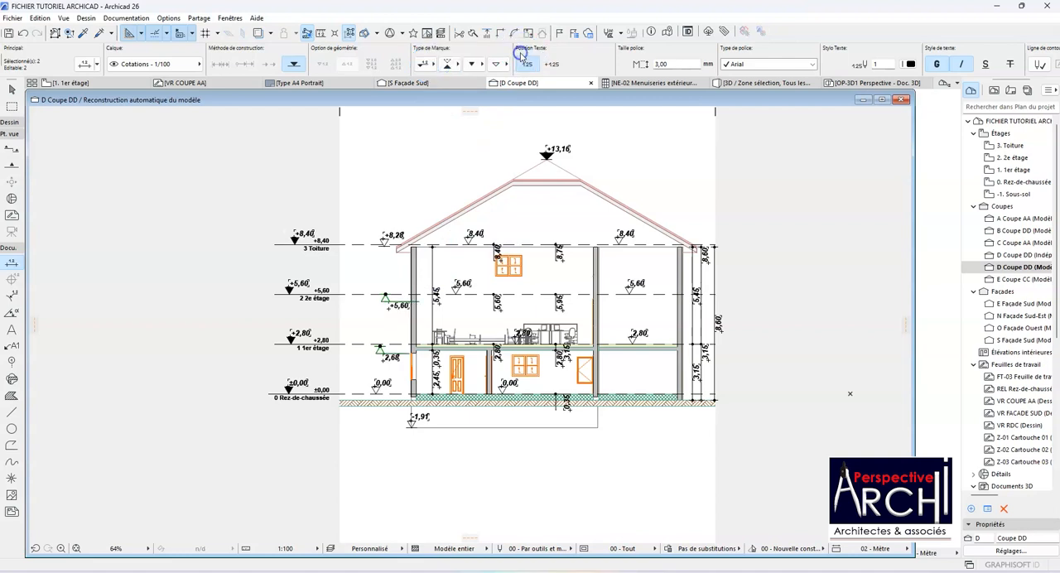
Step: Flip the two selected elevation markers above their level lines and give their triangles a solid fill
left_click(457, 65)
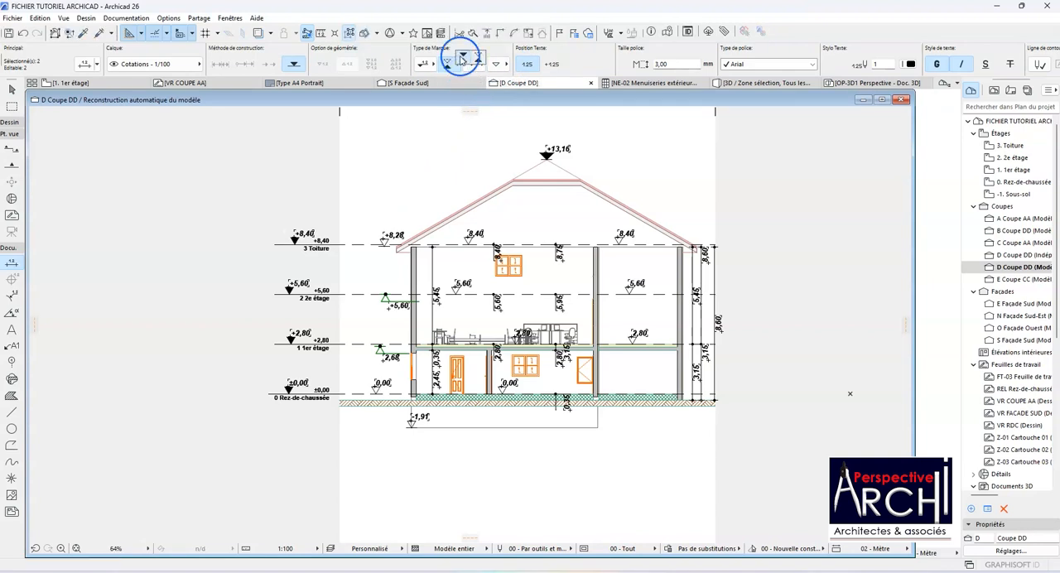
left_click(462, 56)
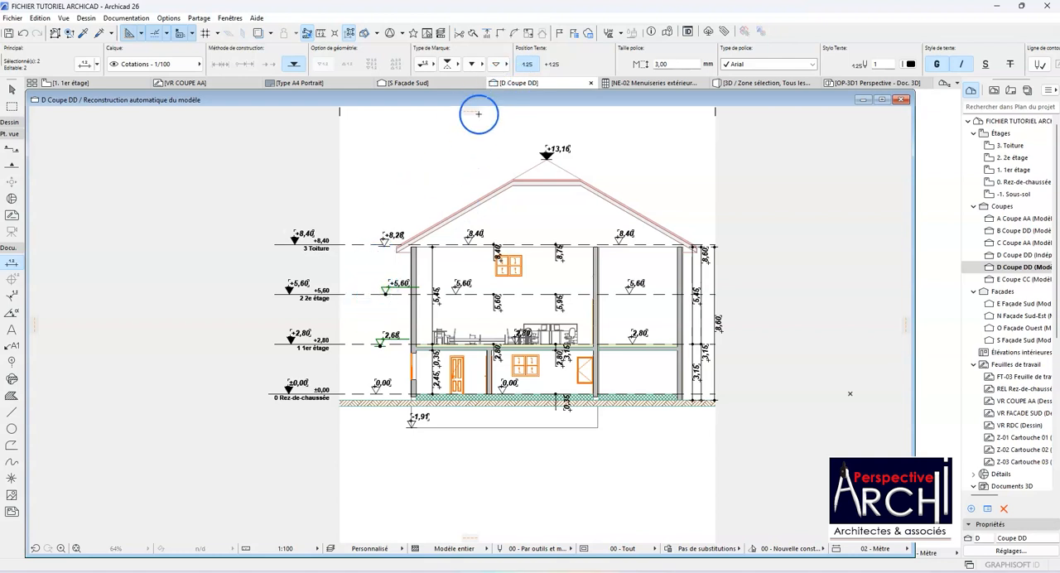
left_click(505, 65)
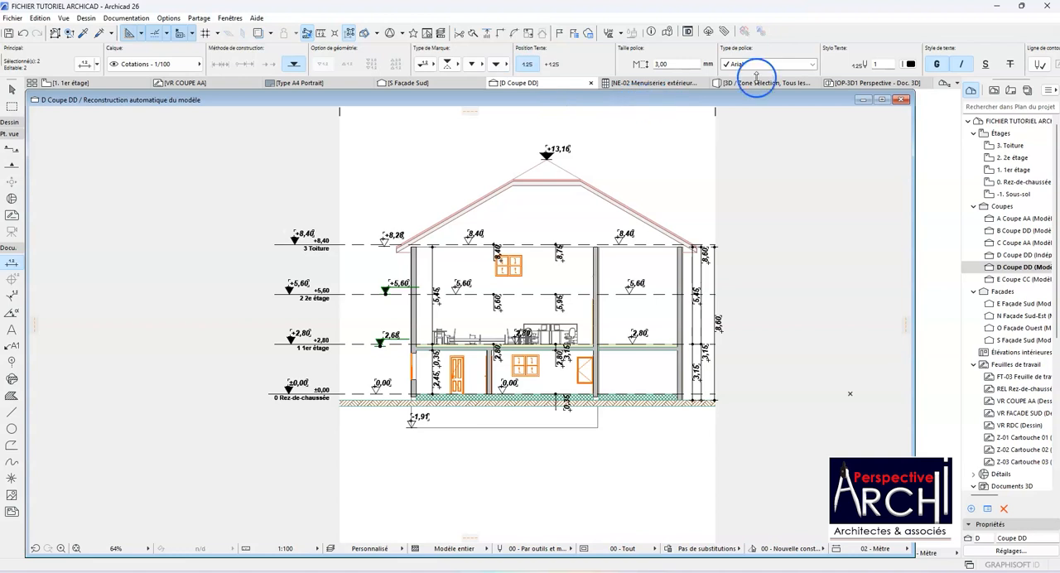
Step: Set both the text pen and the line pen of the two selected elevation dimensions to red pen 141, then deselect them
left_click(911, 64)
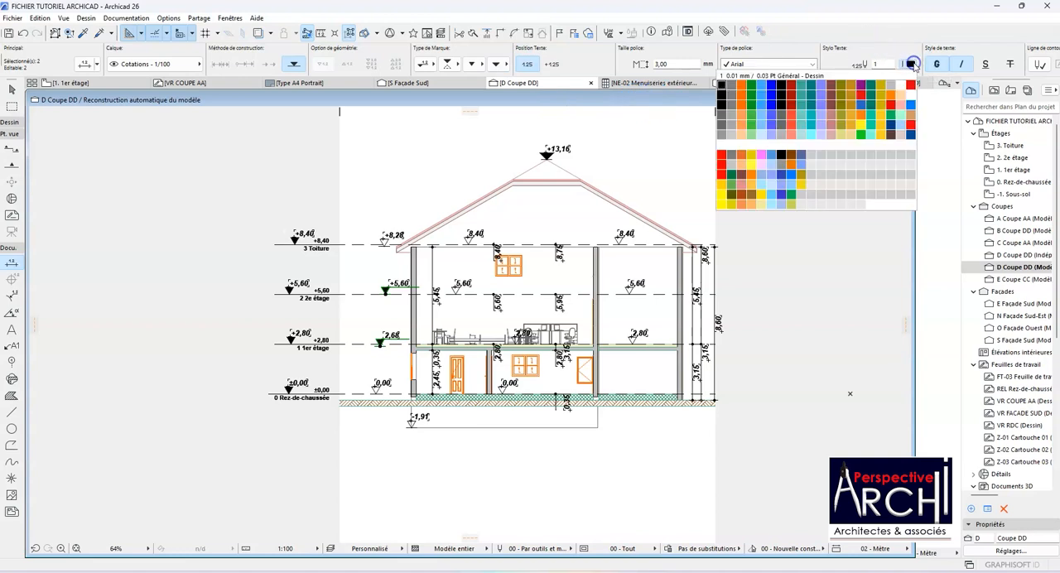
left_click(722, 156)
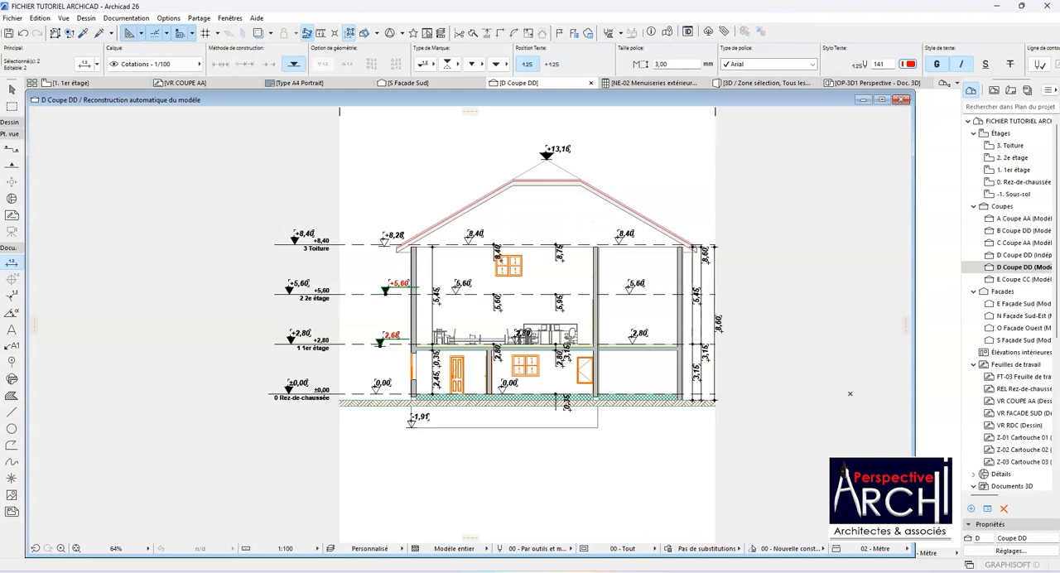
left_click(1058, 63)
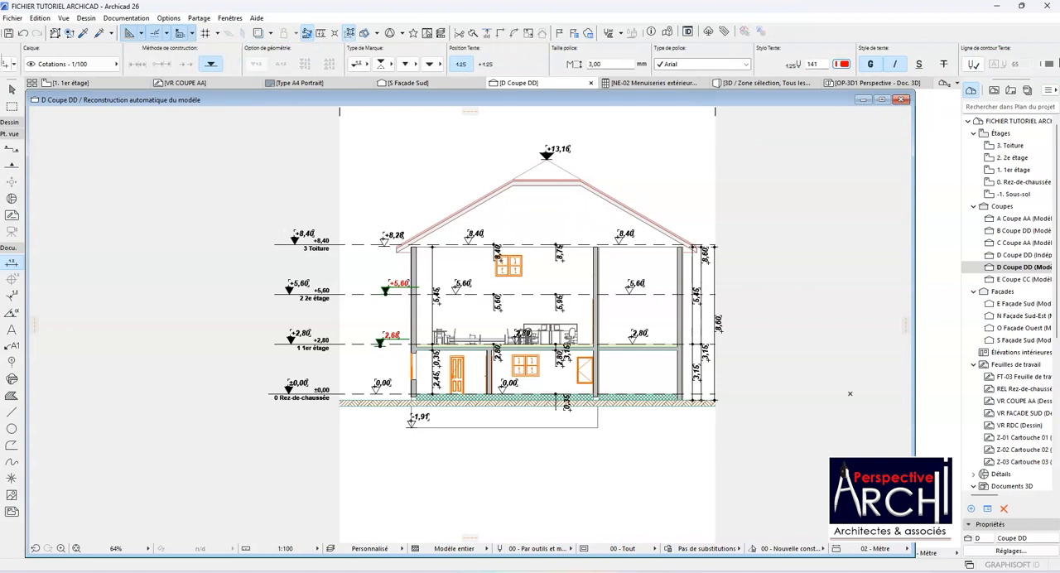
left_click(1058, 64)
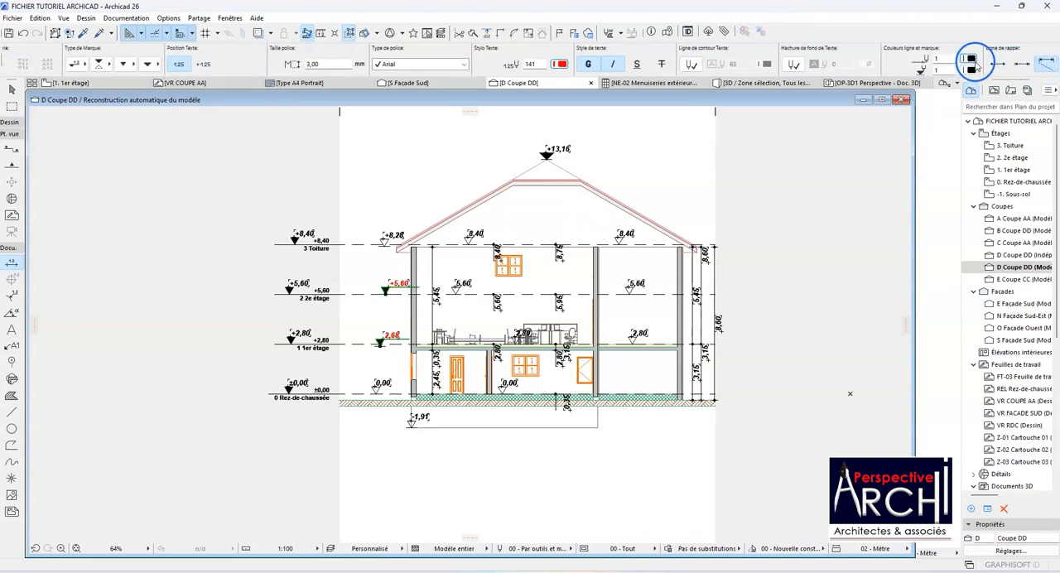
left_click(972, 60)
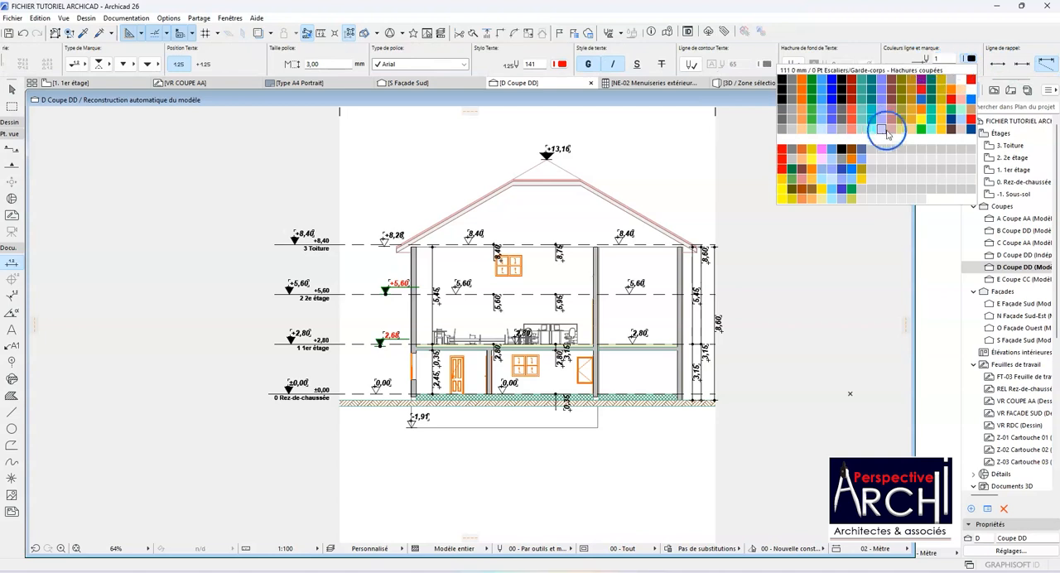
left_click(782, 150)
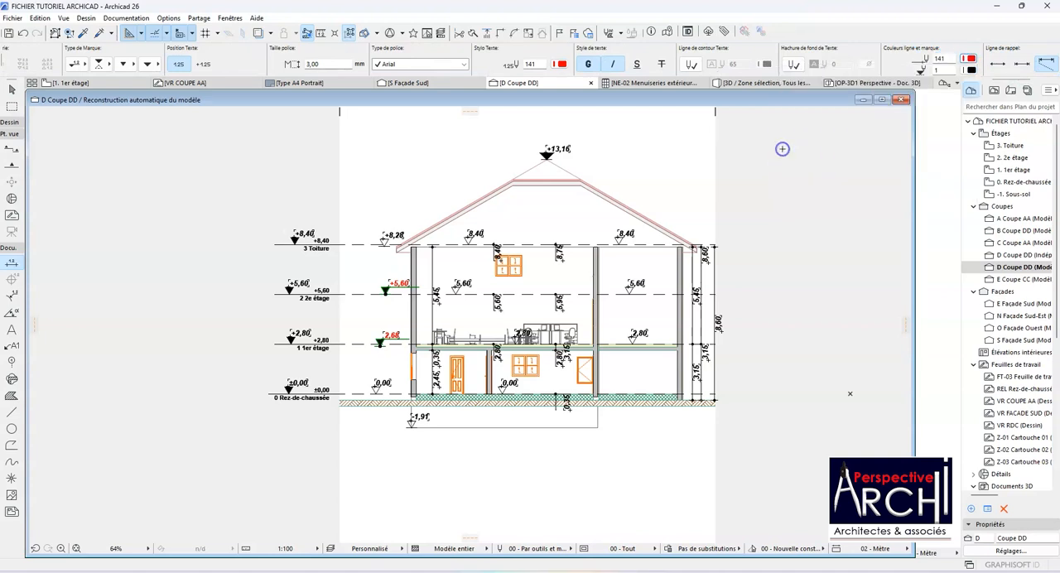
key("Escape")
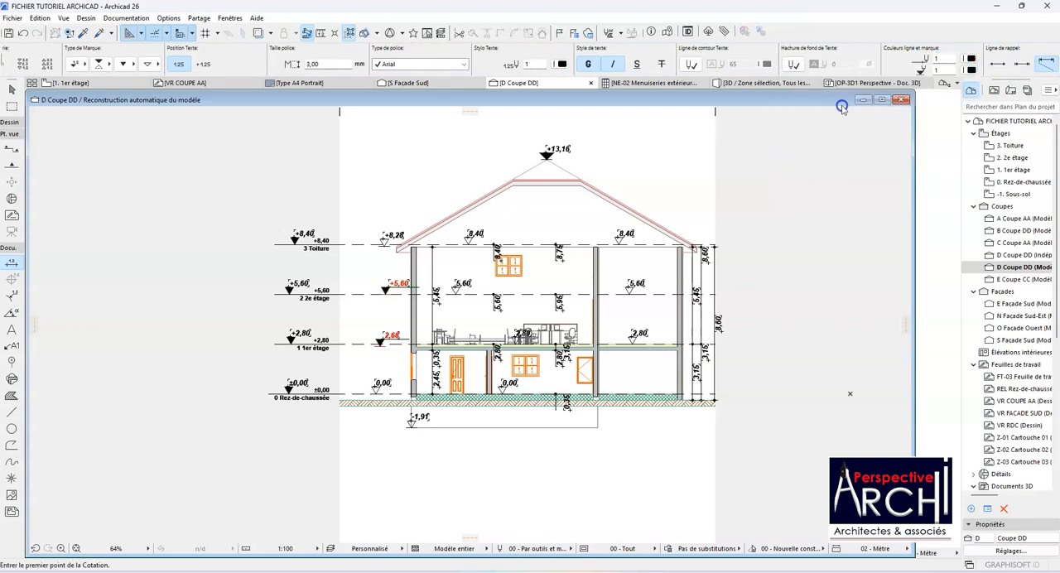
Step: Set the default marker pen to 141, then reselect the two red-text elevation dimensions and give their markers red pen 141
left_click(972, 70)
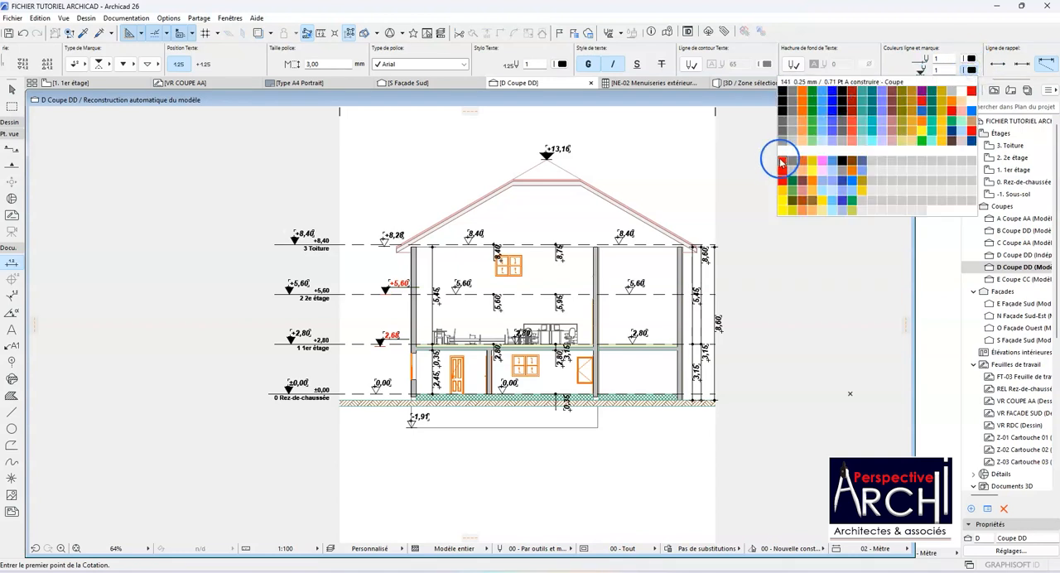
left_click(781, 160)
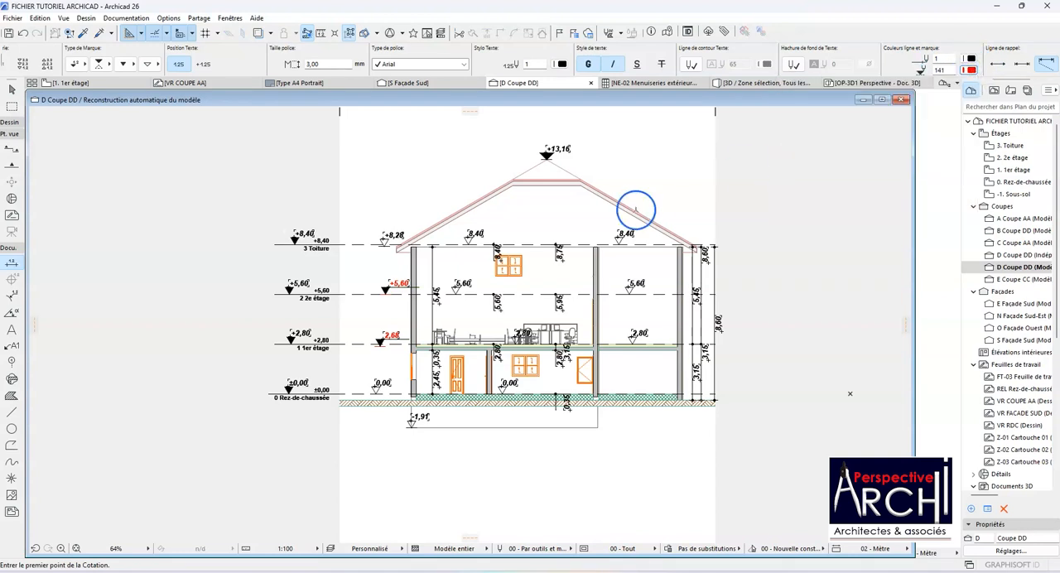
left_click(394, 295, "alt")
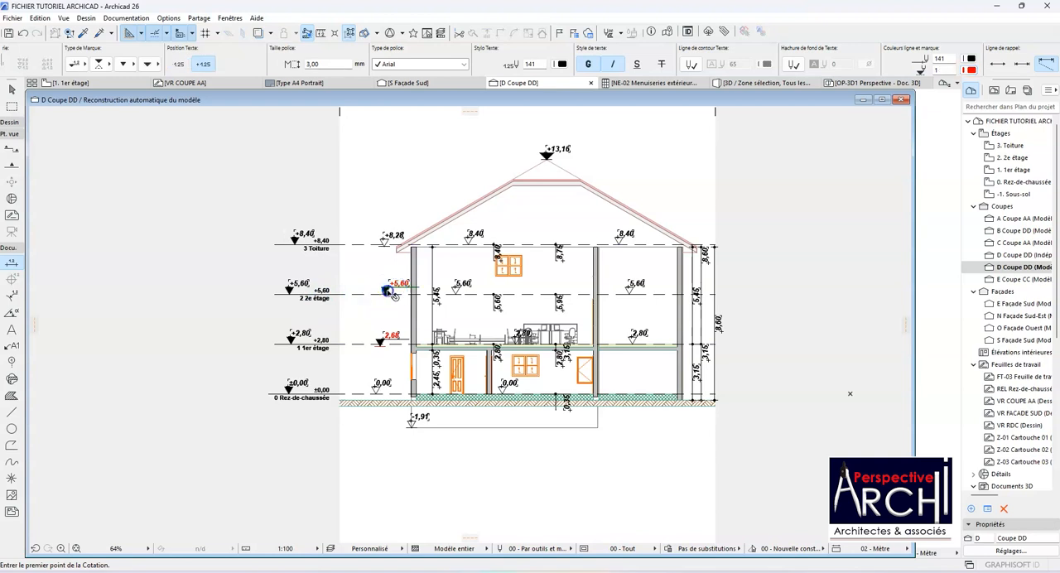
left_click(383, 345, "ctrl+alt")
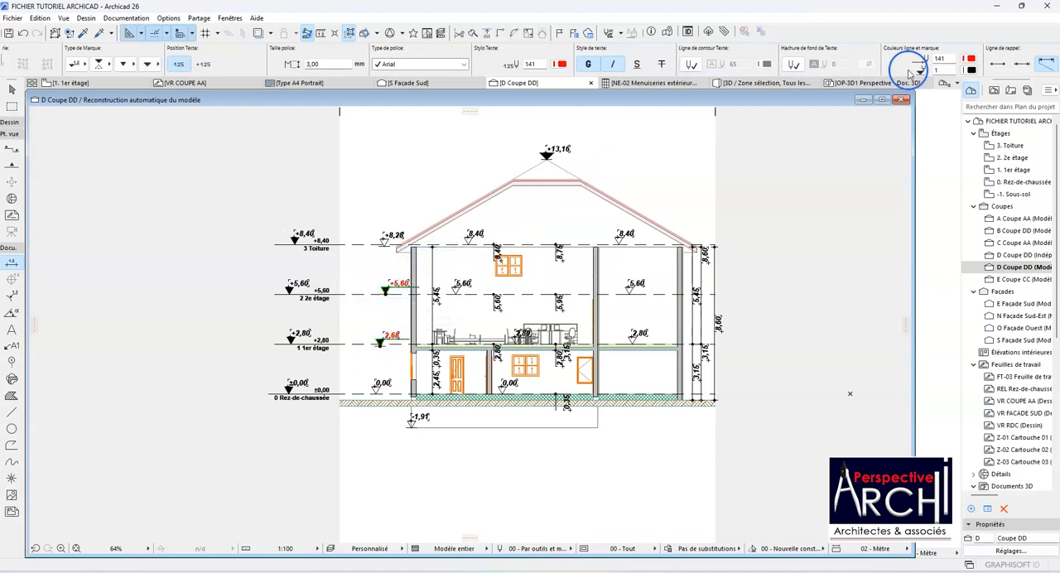
left_click(970, 60)
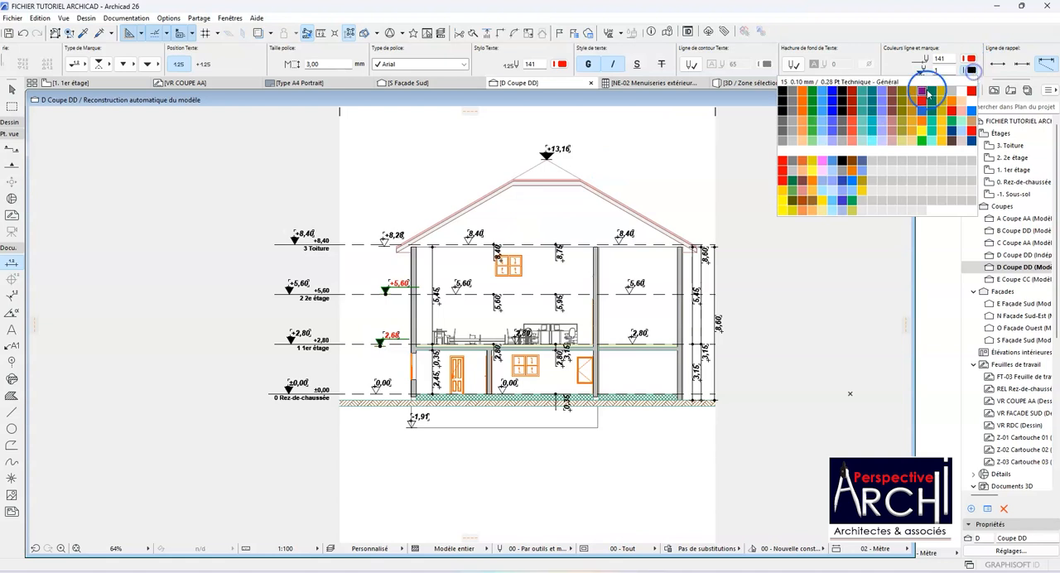
left_click(783, 160)
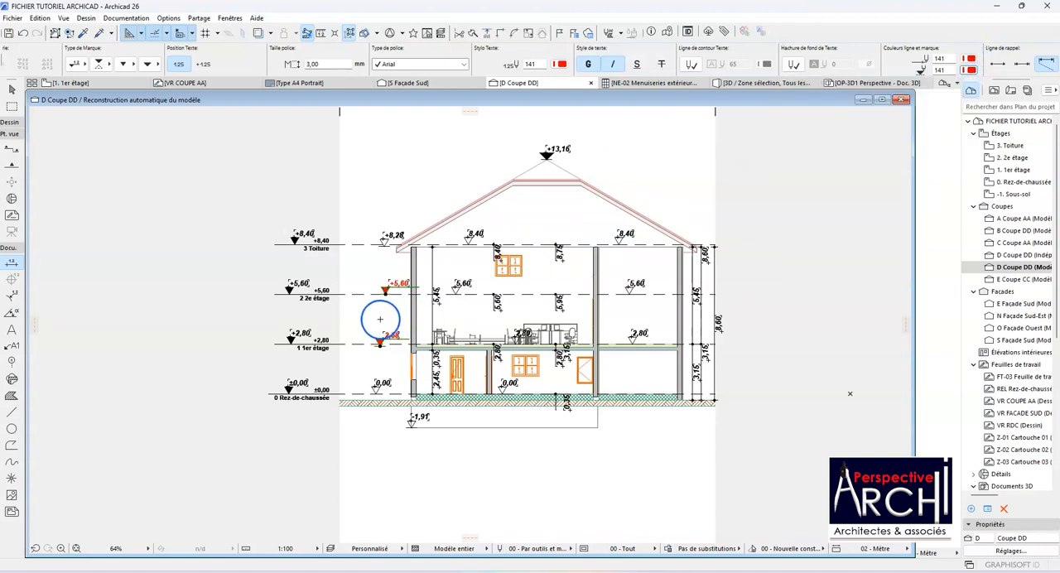
key("Escape")
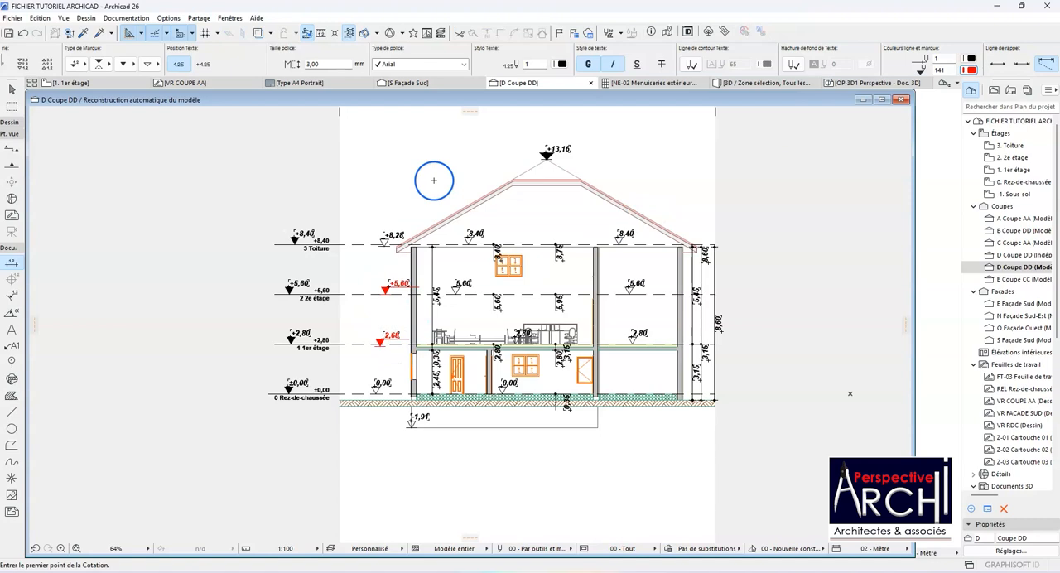
scroll(423, 273, "up", 4)
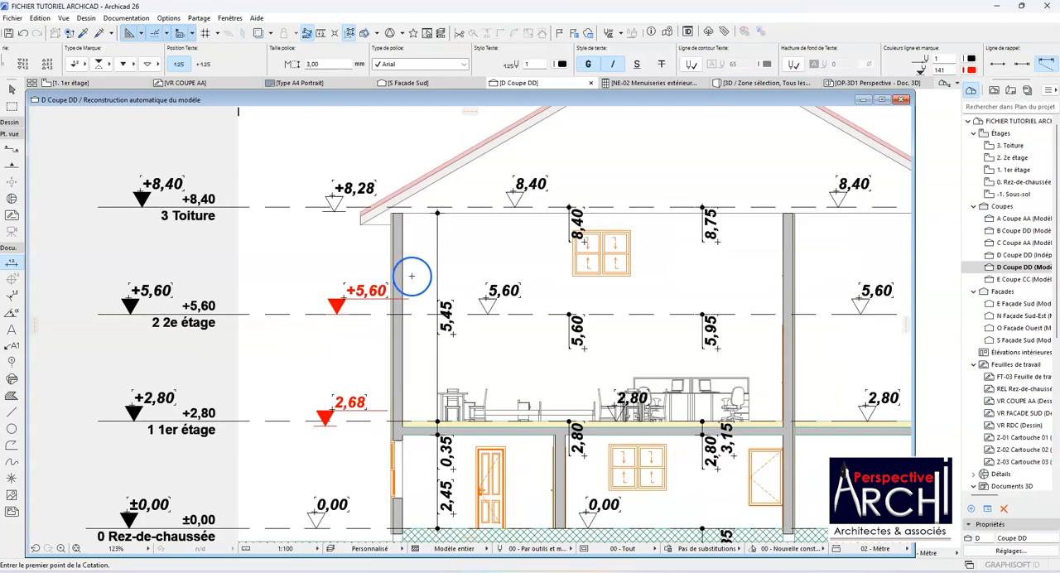
scroll(411, 276, "down", 6)
scroll(417, 255, "up", 4)
scroll(387, 254, "down", 2)
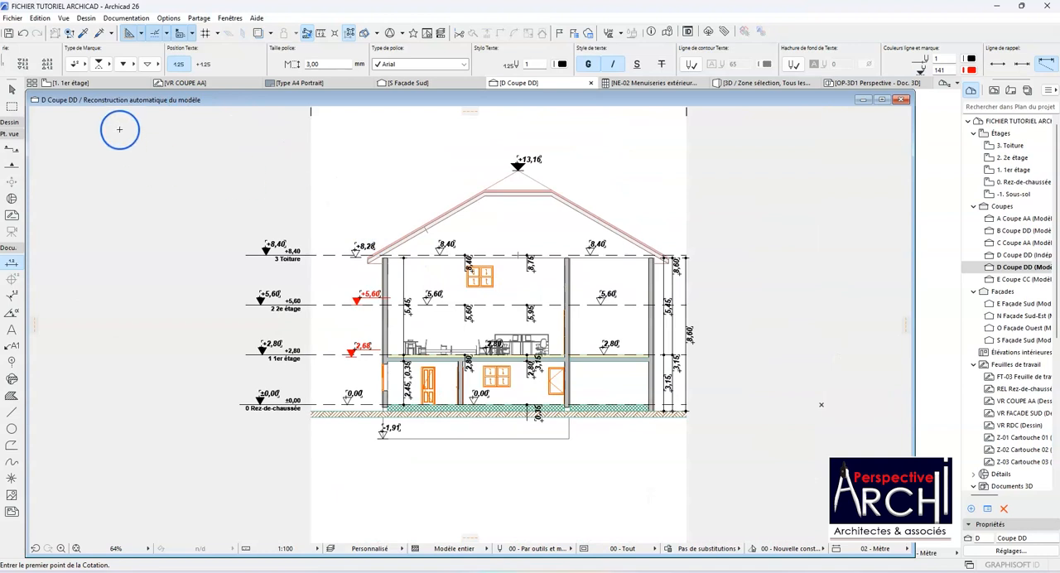
Step: Return to the 1er étage floor plan and deselect the Coupe DD section marker
left_click(112, 83)
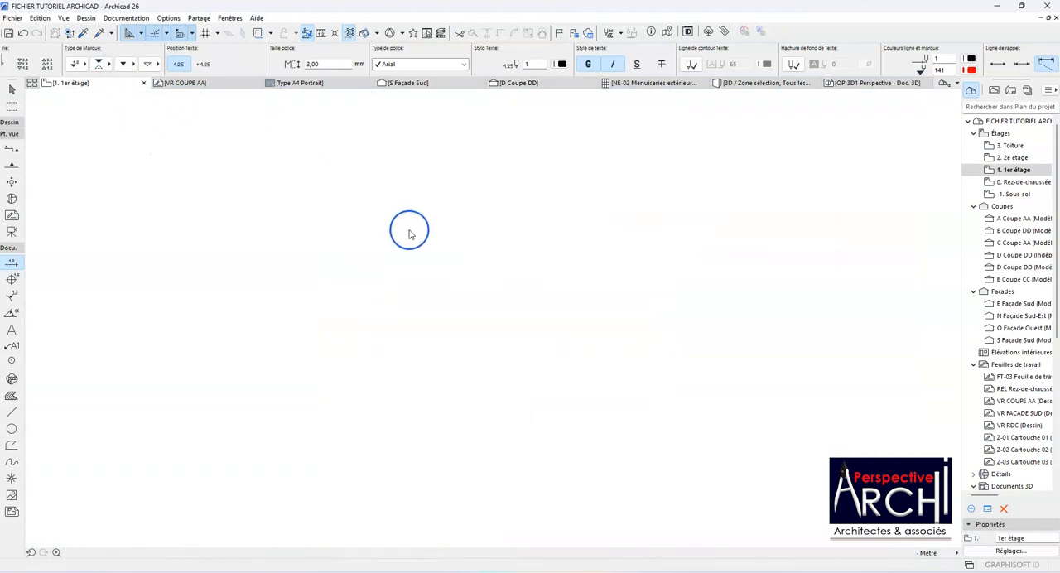
scroll(407, 241, "down", 5)
scroll(450, 226, "up", 5)
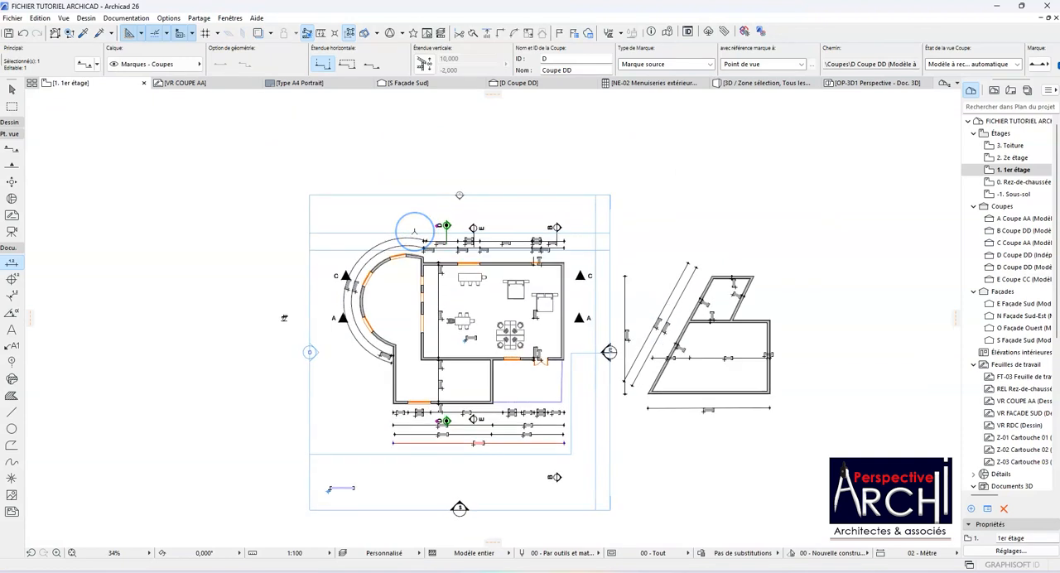
scroll(414, 230, "down", 2)
scroll(397, 230, "up", 3)
left_click(397, 230)
scroll(395, 234, "down", 2)
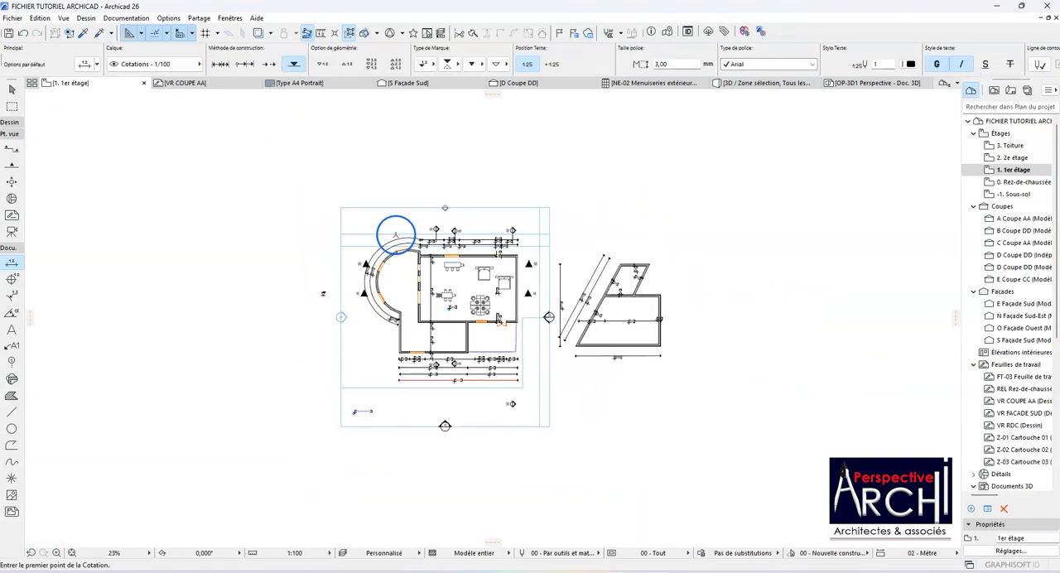
scroll(422, 289, "up", 6)
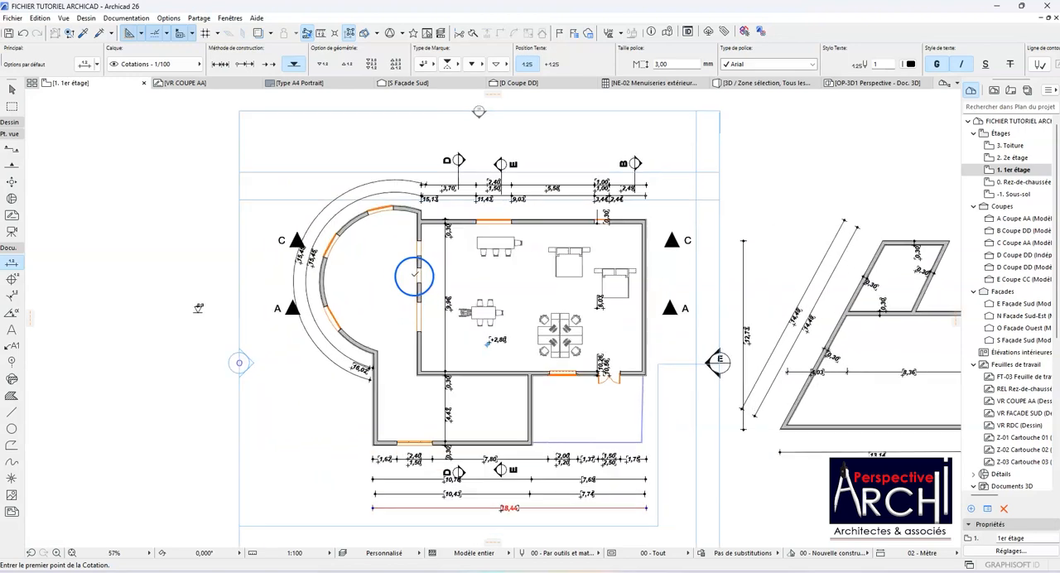
scroll(407, 269, "down", 3)
scroll(428, 261, "up", 4)
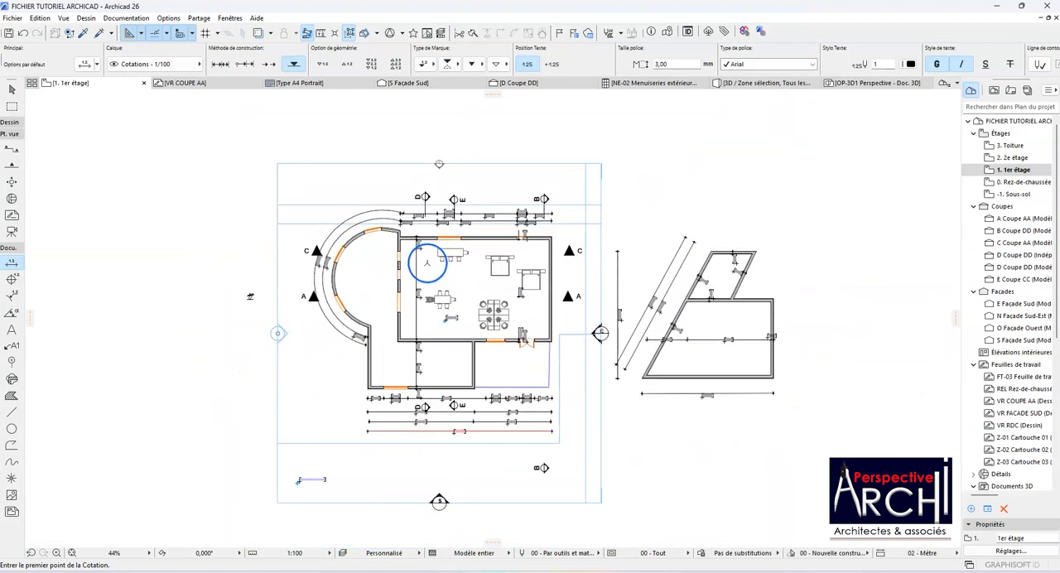
scroll(428, 261, "down", 2)
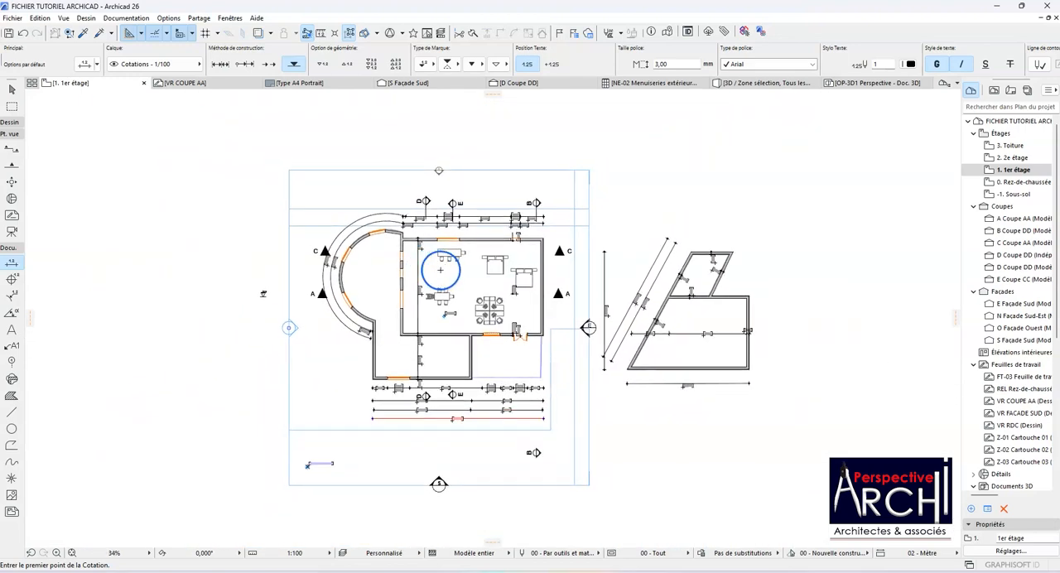
scroll(445, 266, "up", 3)
scroll(445, 266, "down", 1)
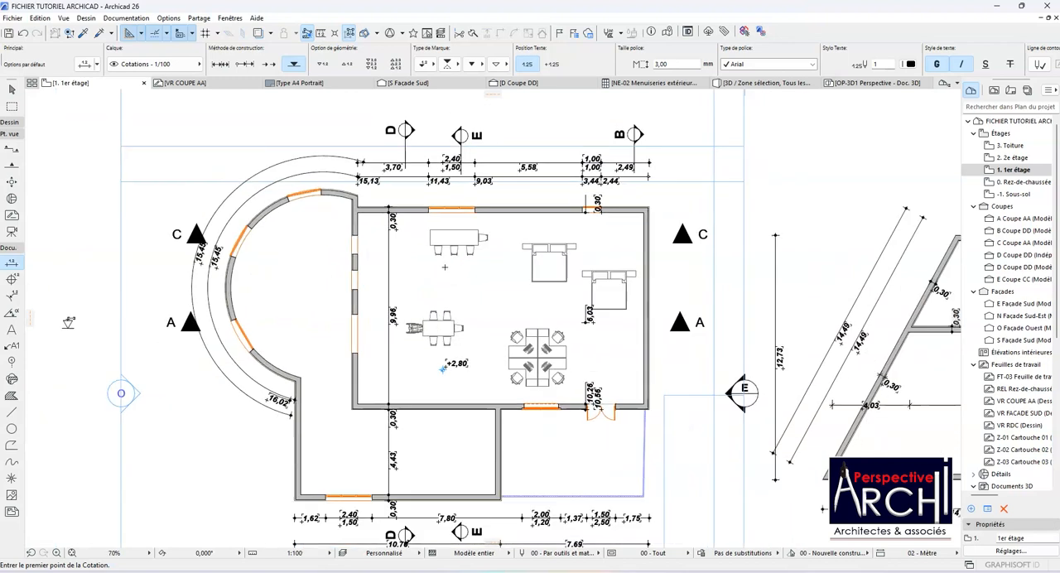
scroll(445, 273, "down", 2)
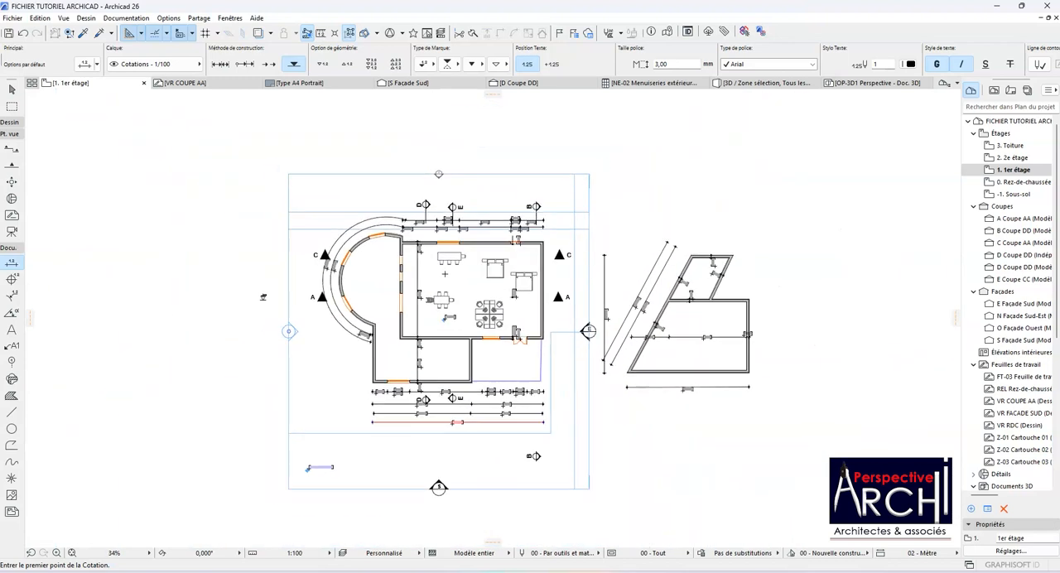
scroll(467, 277, "up", 3)
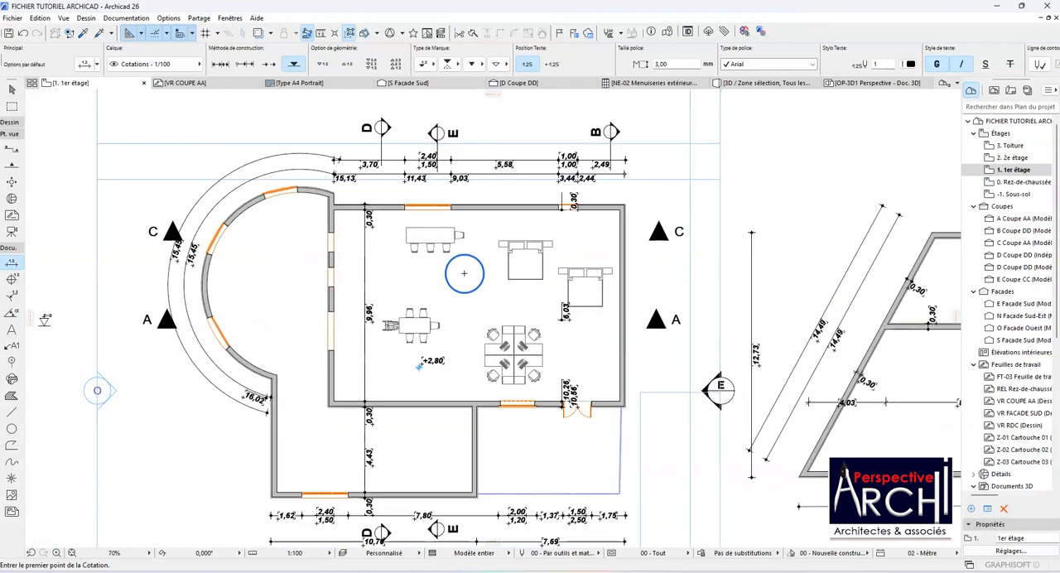
scroll(460, 273, "down", 2)
scroll(449, 274, "up", 2)
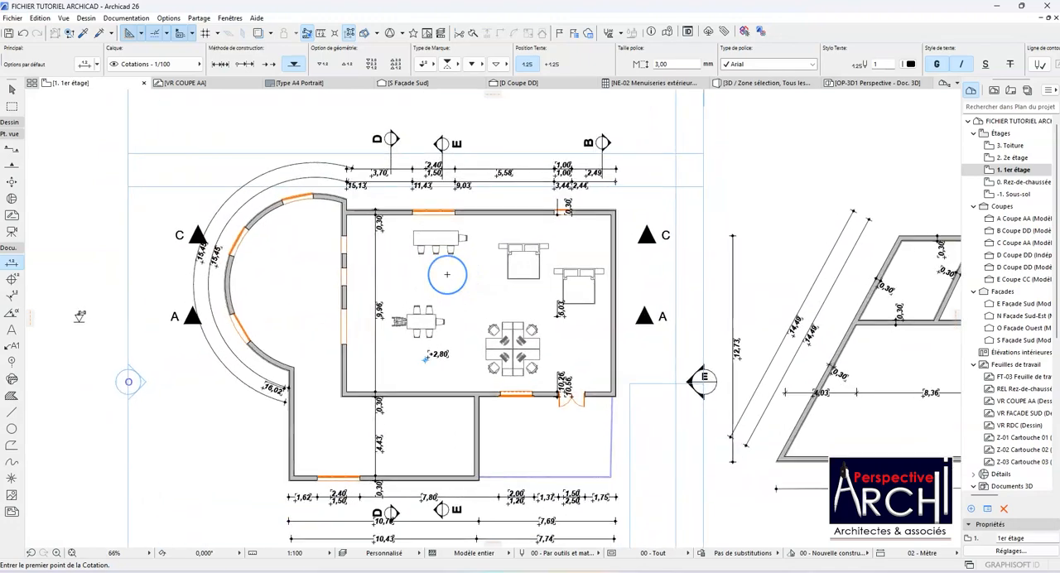
scroll(448, 275, "down", 4)
scroll(447, 274, "up", 7)
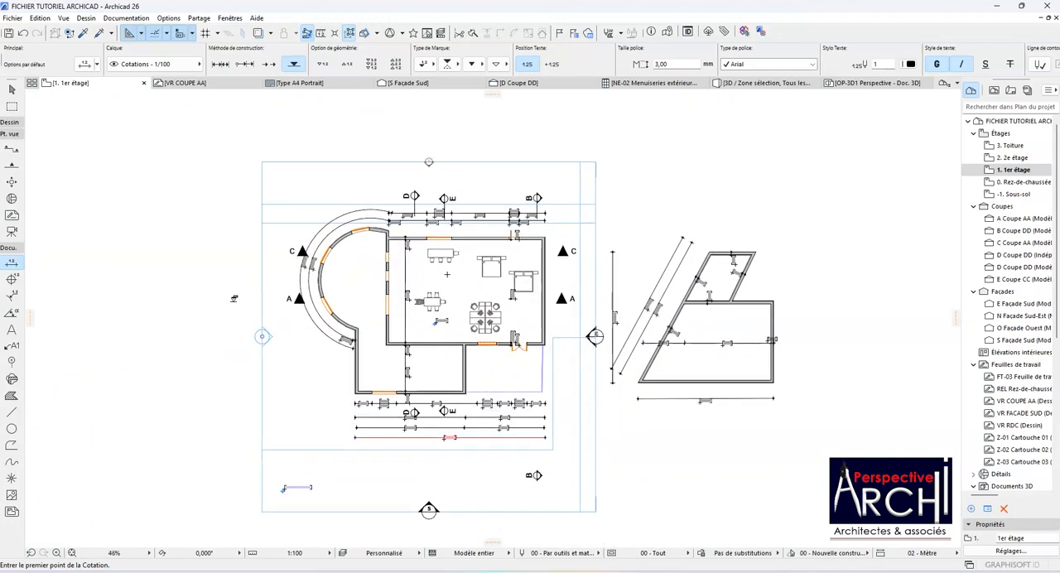
scroll(448, 274, "down", 2)
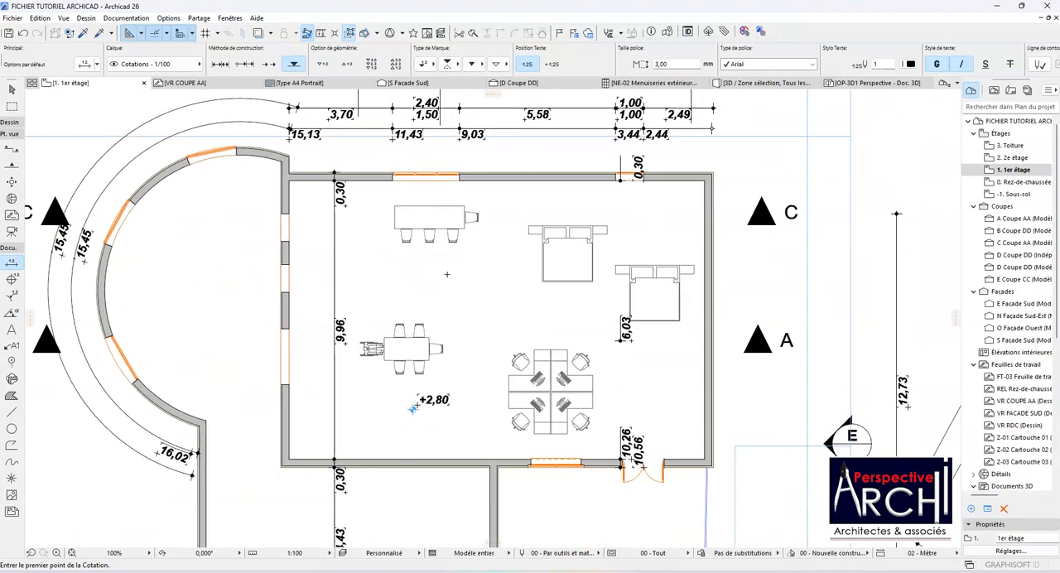
scroll(446, 275, "down", 5)
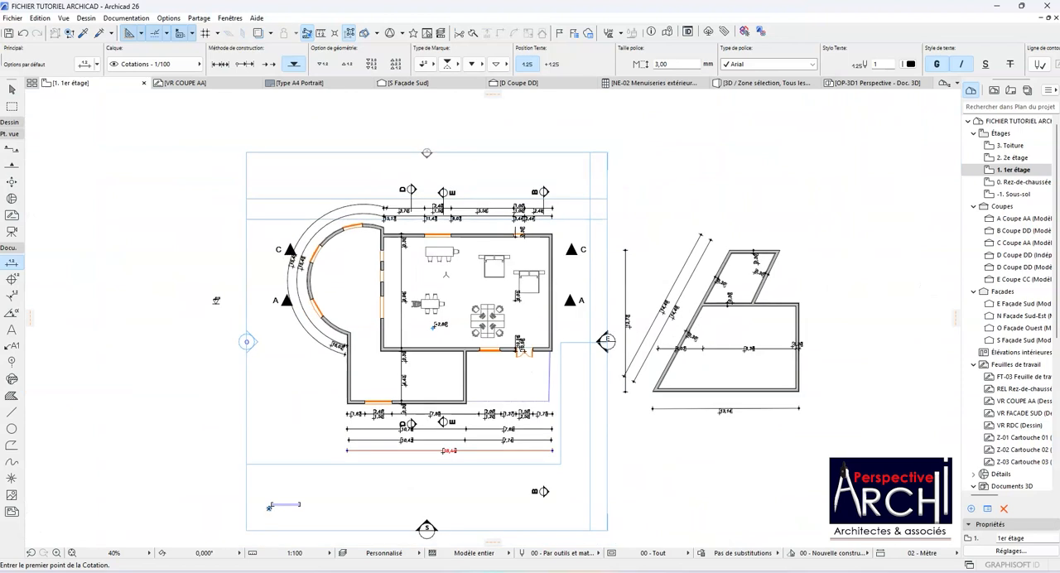
scroll(446, 274, "up", 2)
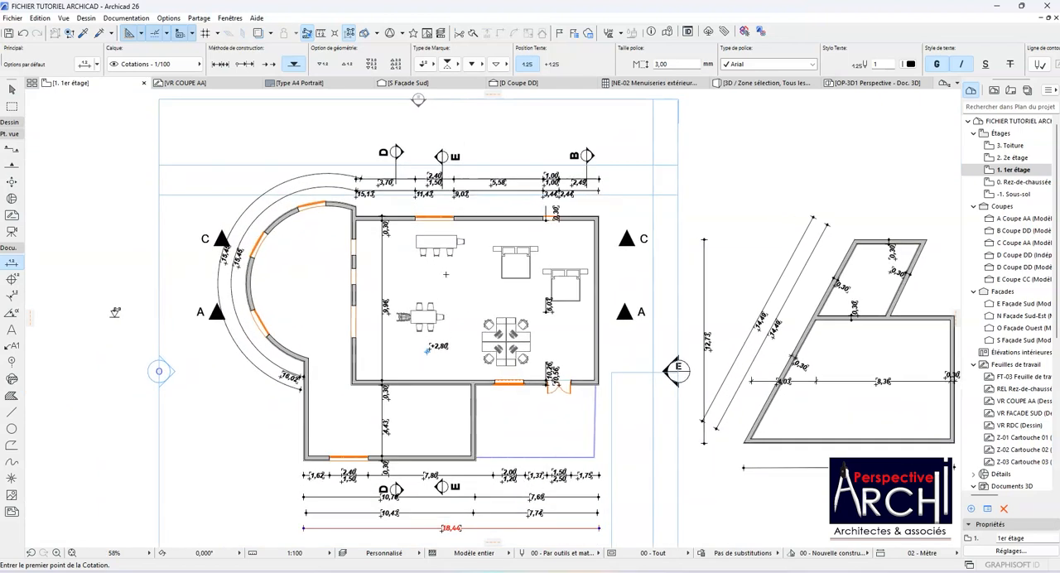
scroll(436, 272, "up", 3)
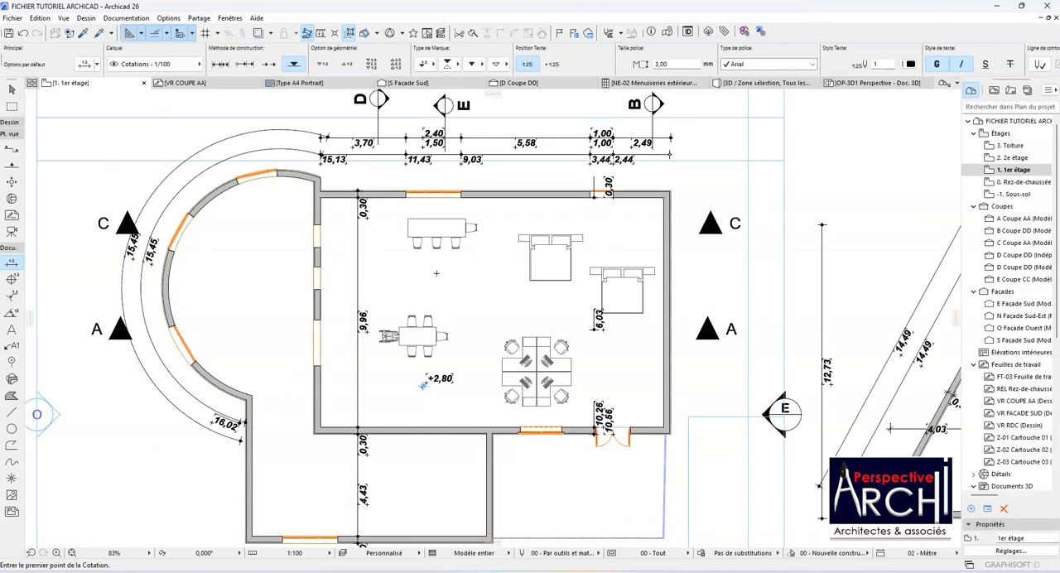
scroll(436, 273, "up", 1)
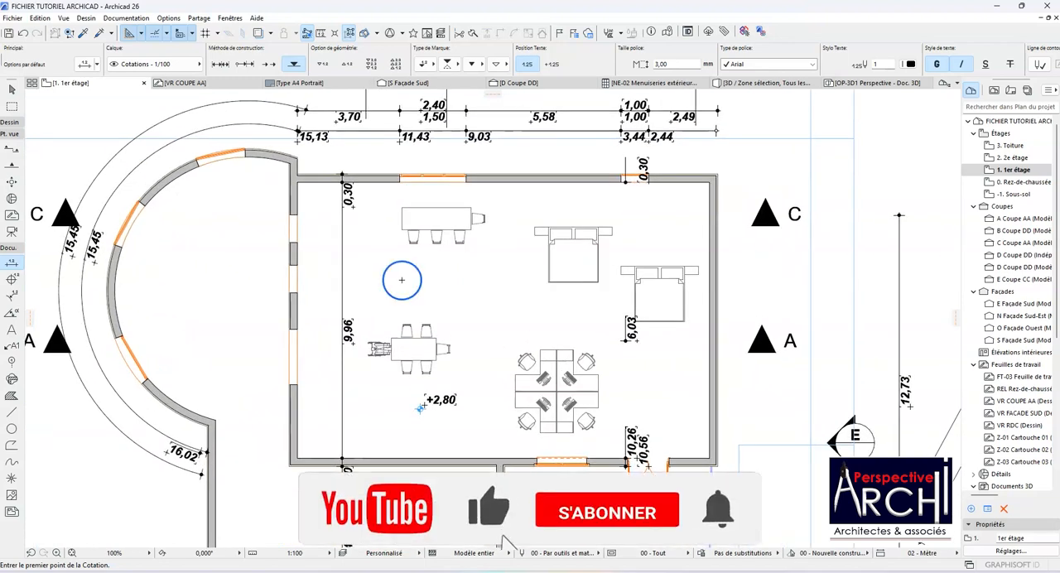
scroll(401, 277, "down", 2)
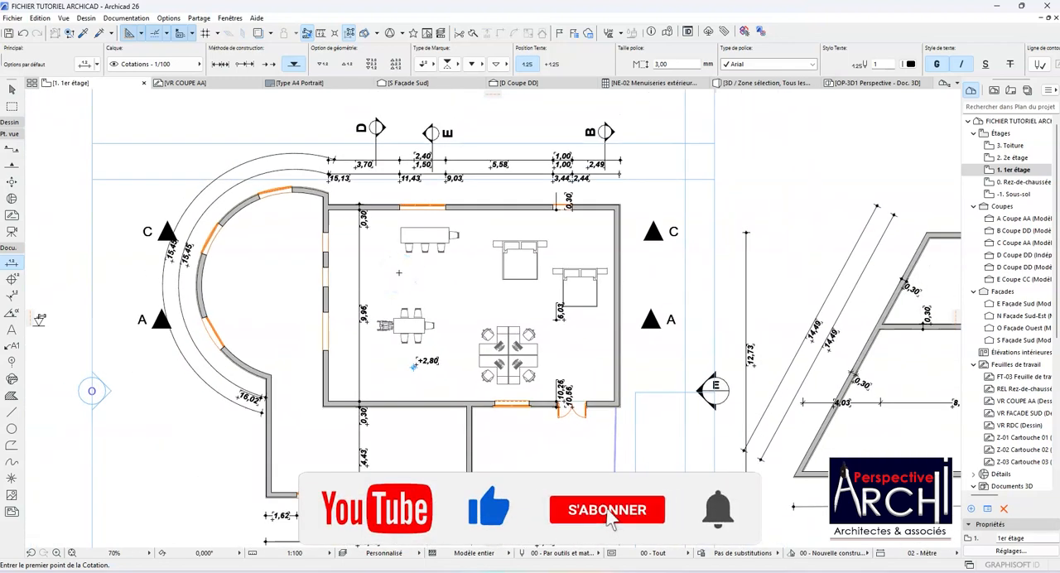
scroll(398, 272, "down", 2)
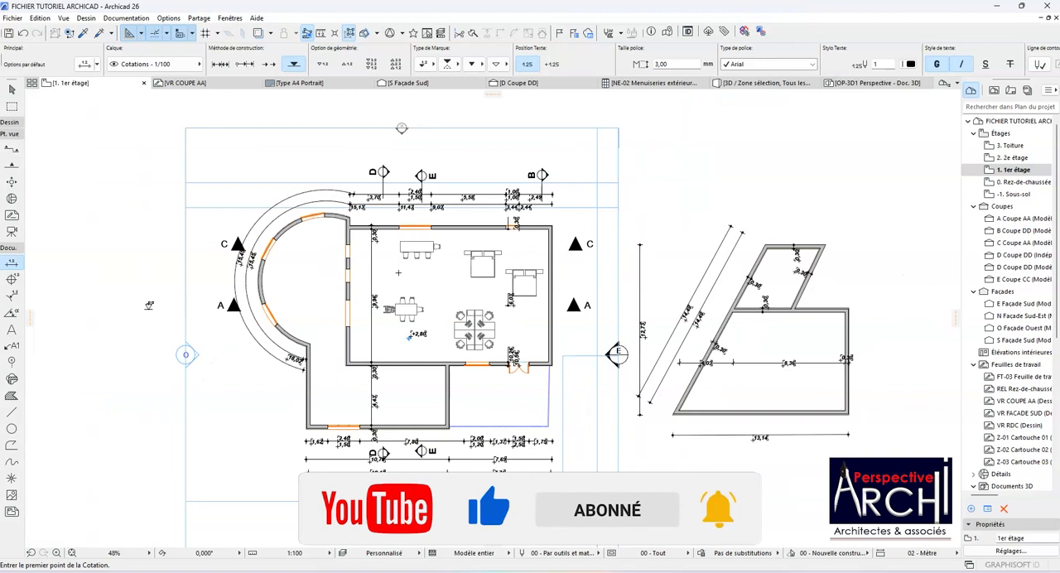
scroll(399, 273, "up", 3)
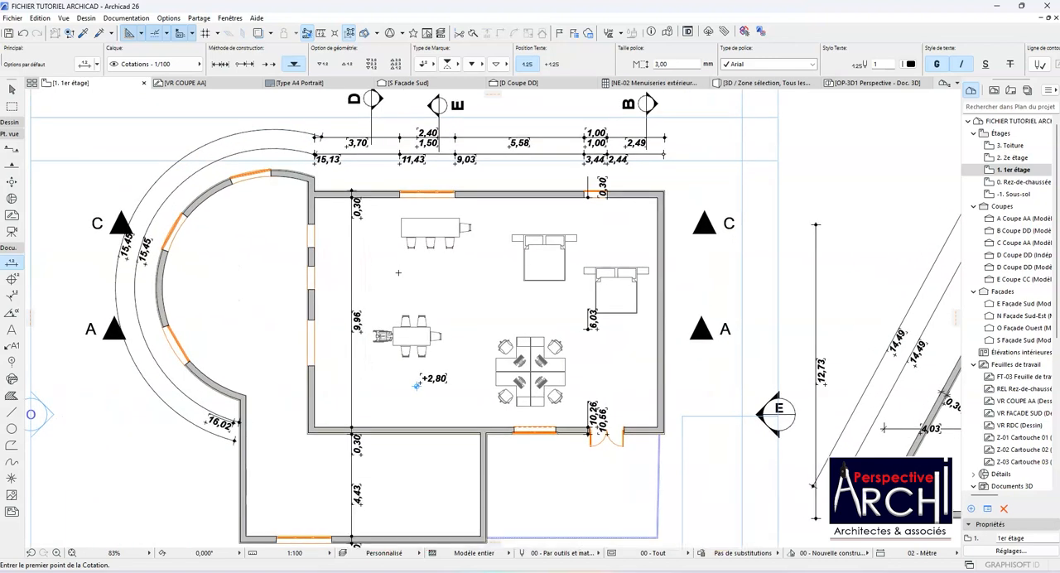
left_click(417, 275)
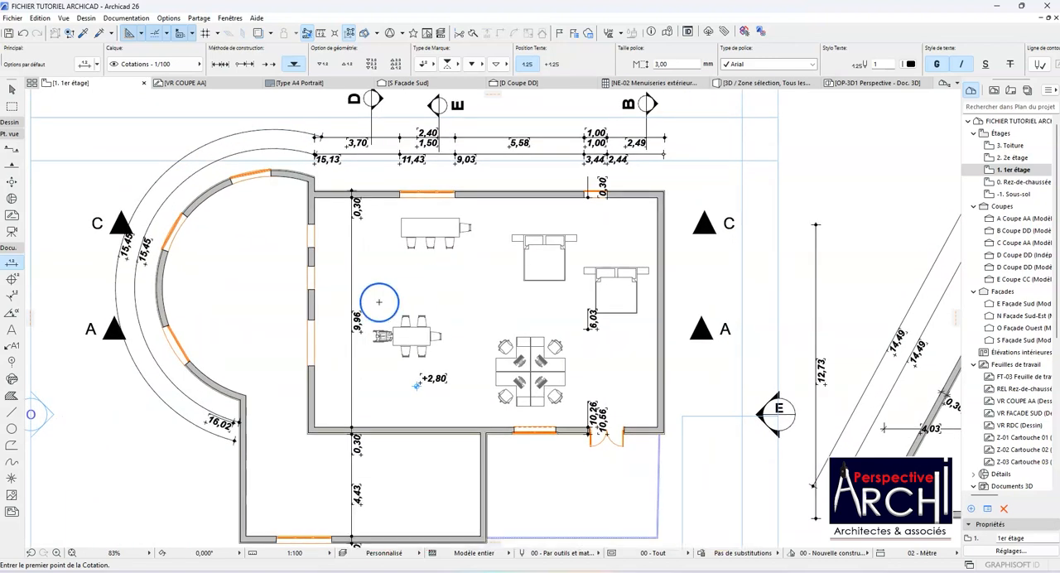